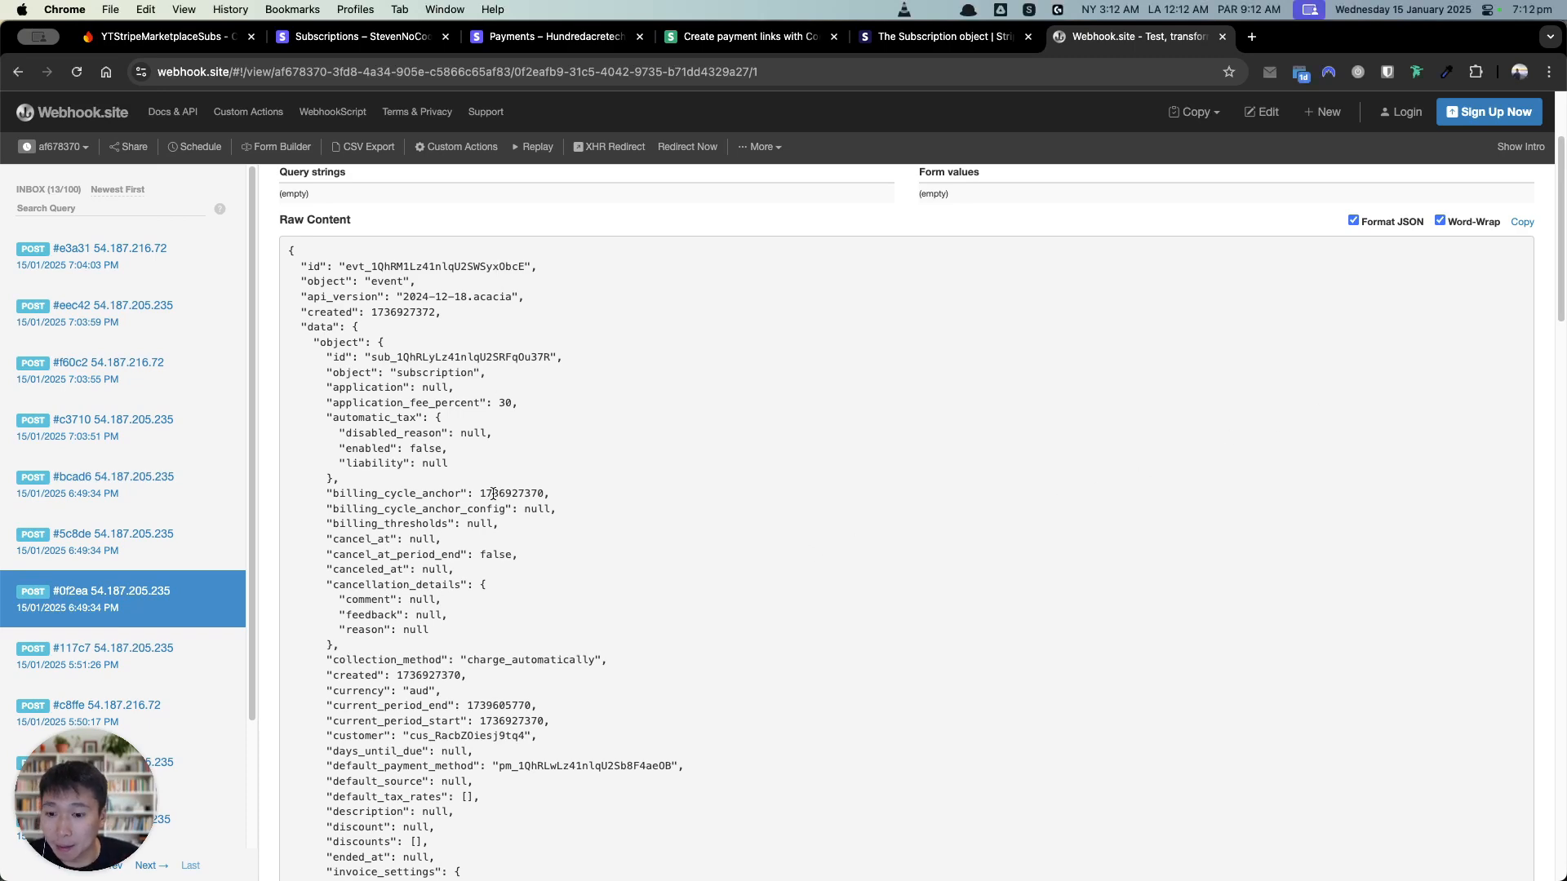
Step: Scroll the webhook's Raw Content JSON to the subscription ID and highlight it, then go to Firestore
{"action": "scroll", "coordinate": [493, 494], "scroll_direction": "down", "scroll_amount": 5}
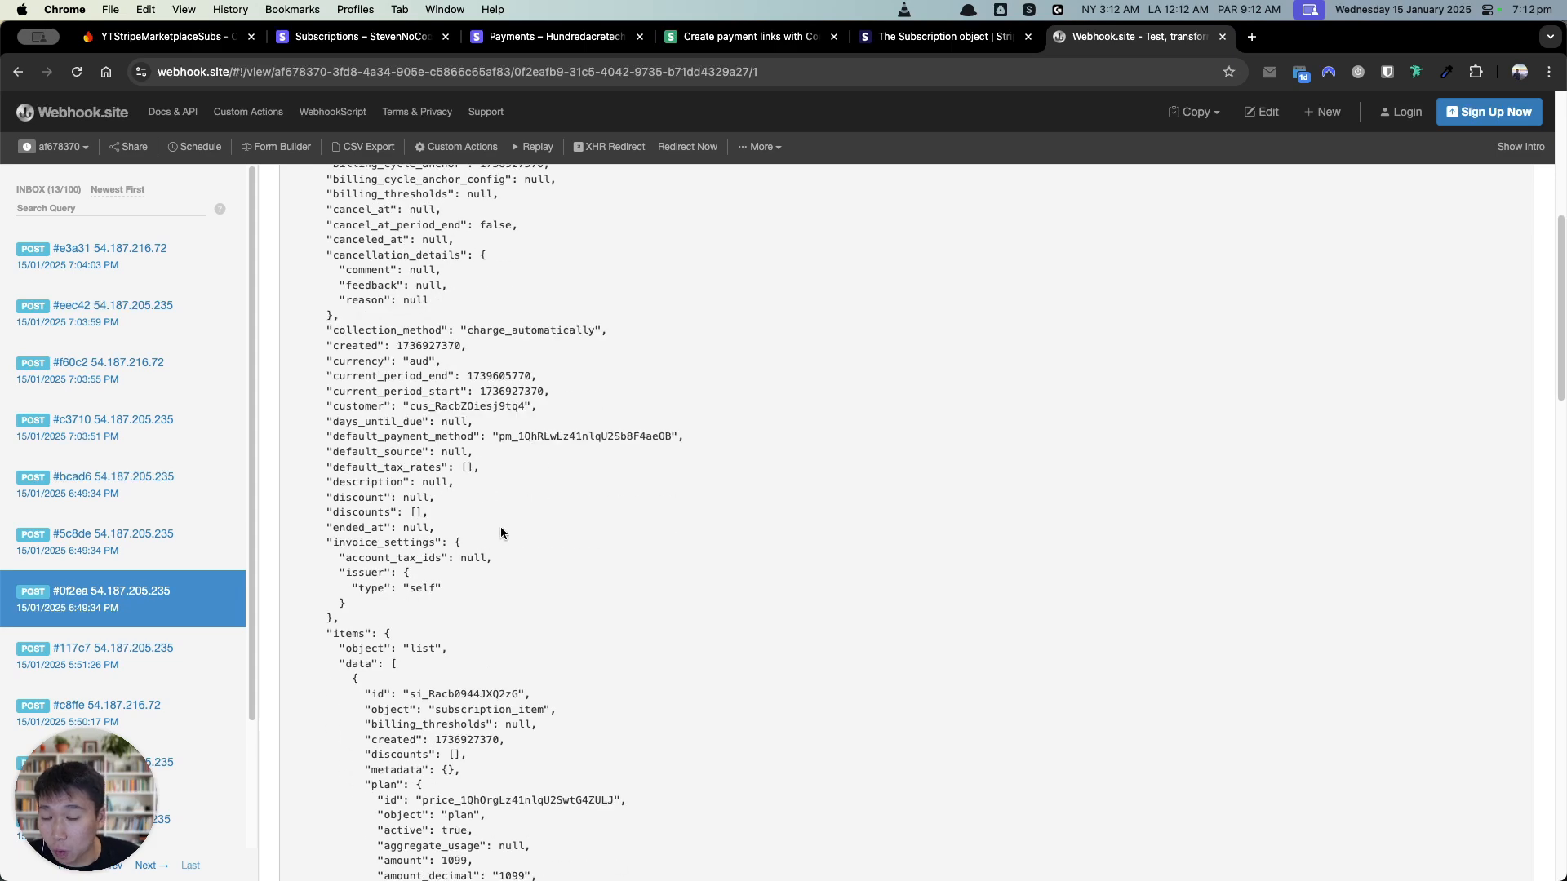
{"action": "scroll", "coordinate": [501, 531], "scroll_direction": "down", "scroll_amount": 9}
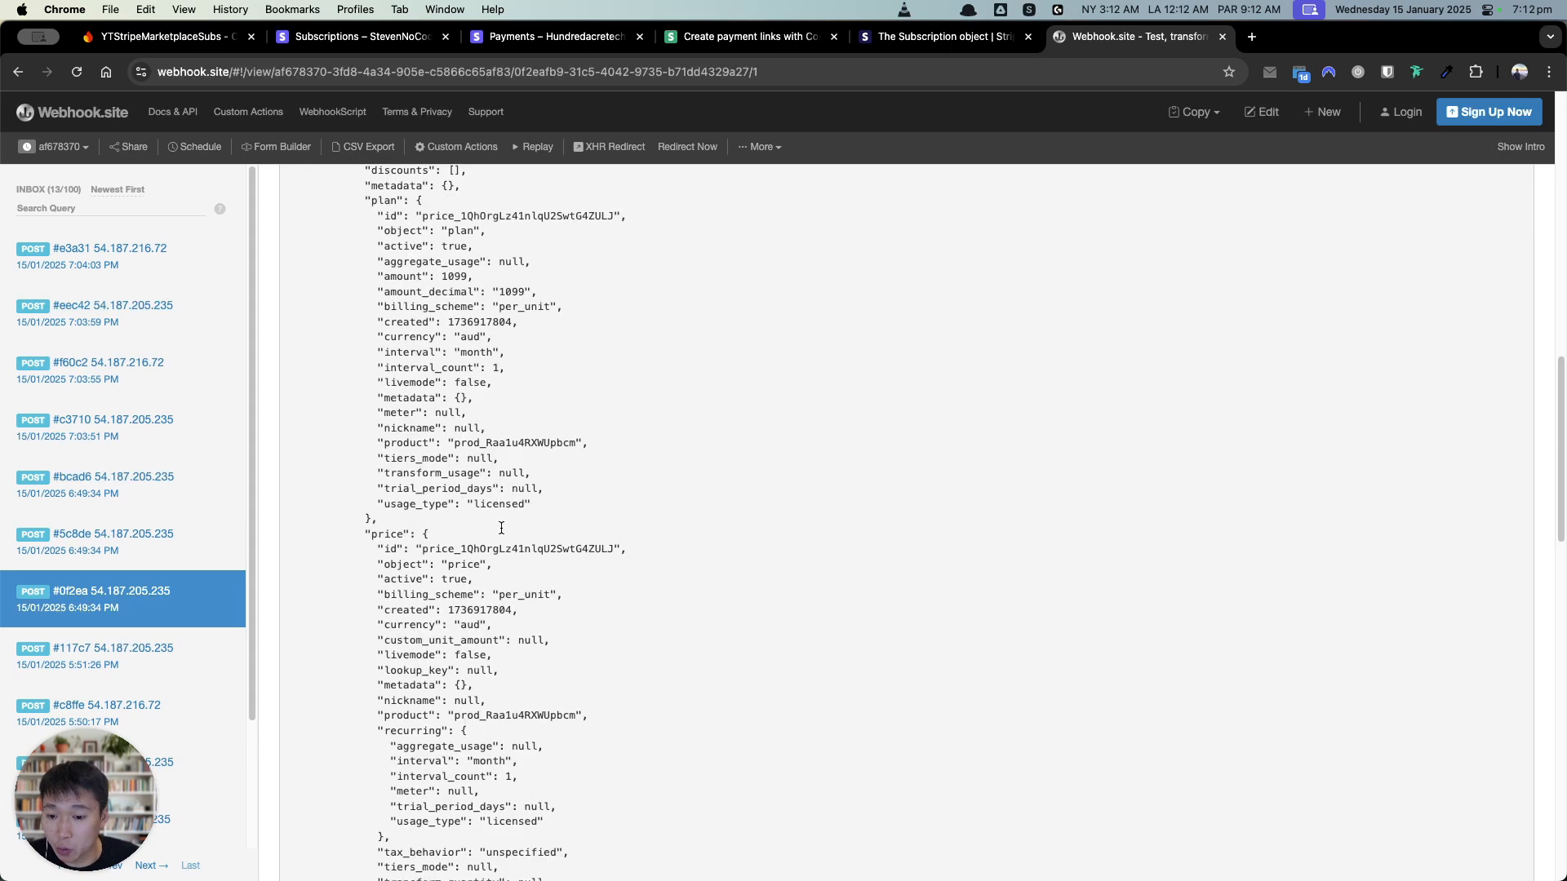
{"action": "scroll", "coordinate": [501, 528], "scroll_direction": "down", "scroll_amount": 5}
{"action": "double_click", "coordinate": [520, 642]}
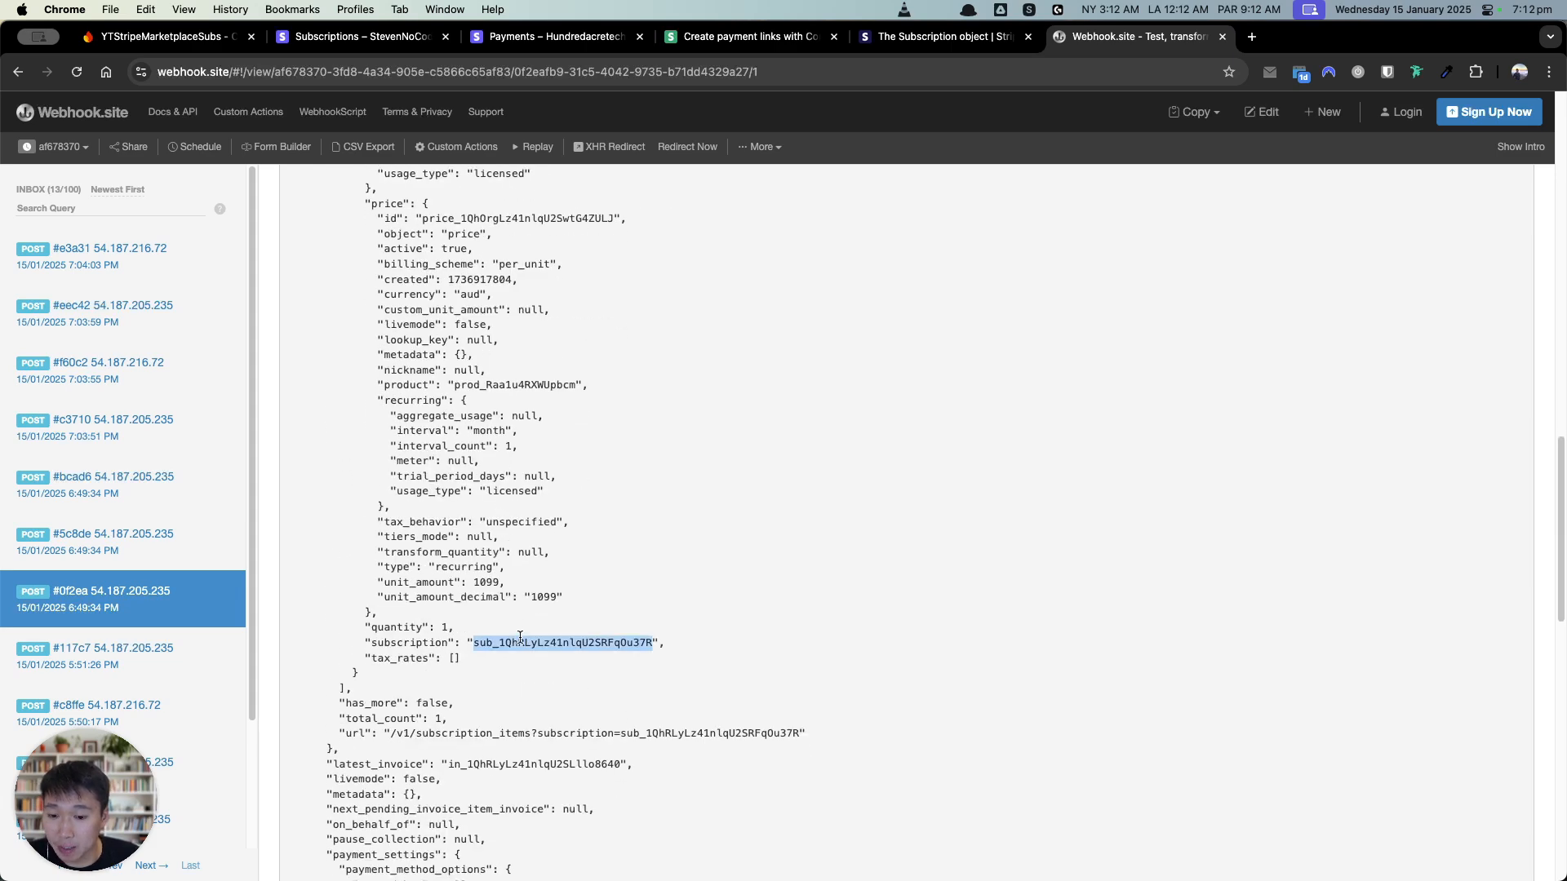
{"action": "left_click", "coordinate": [565, 659]}
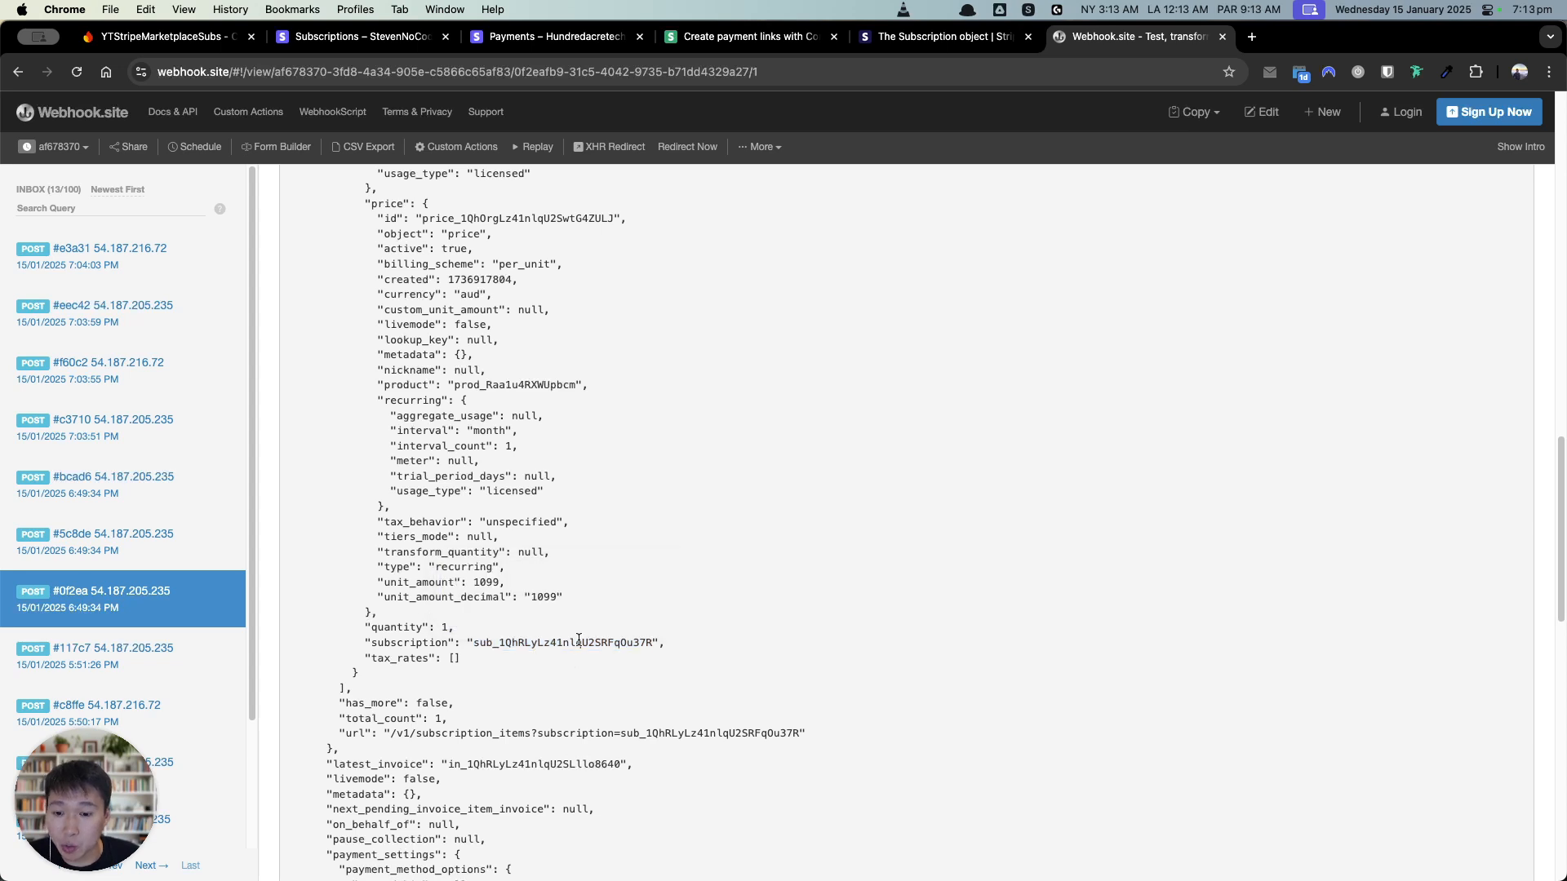
{"action": "double_click", "coordinate": [579, 642]}
{"action": "left_click", "coordinate": [836, 511]}
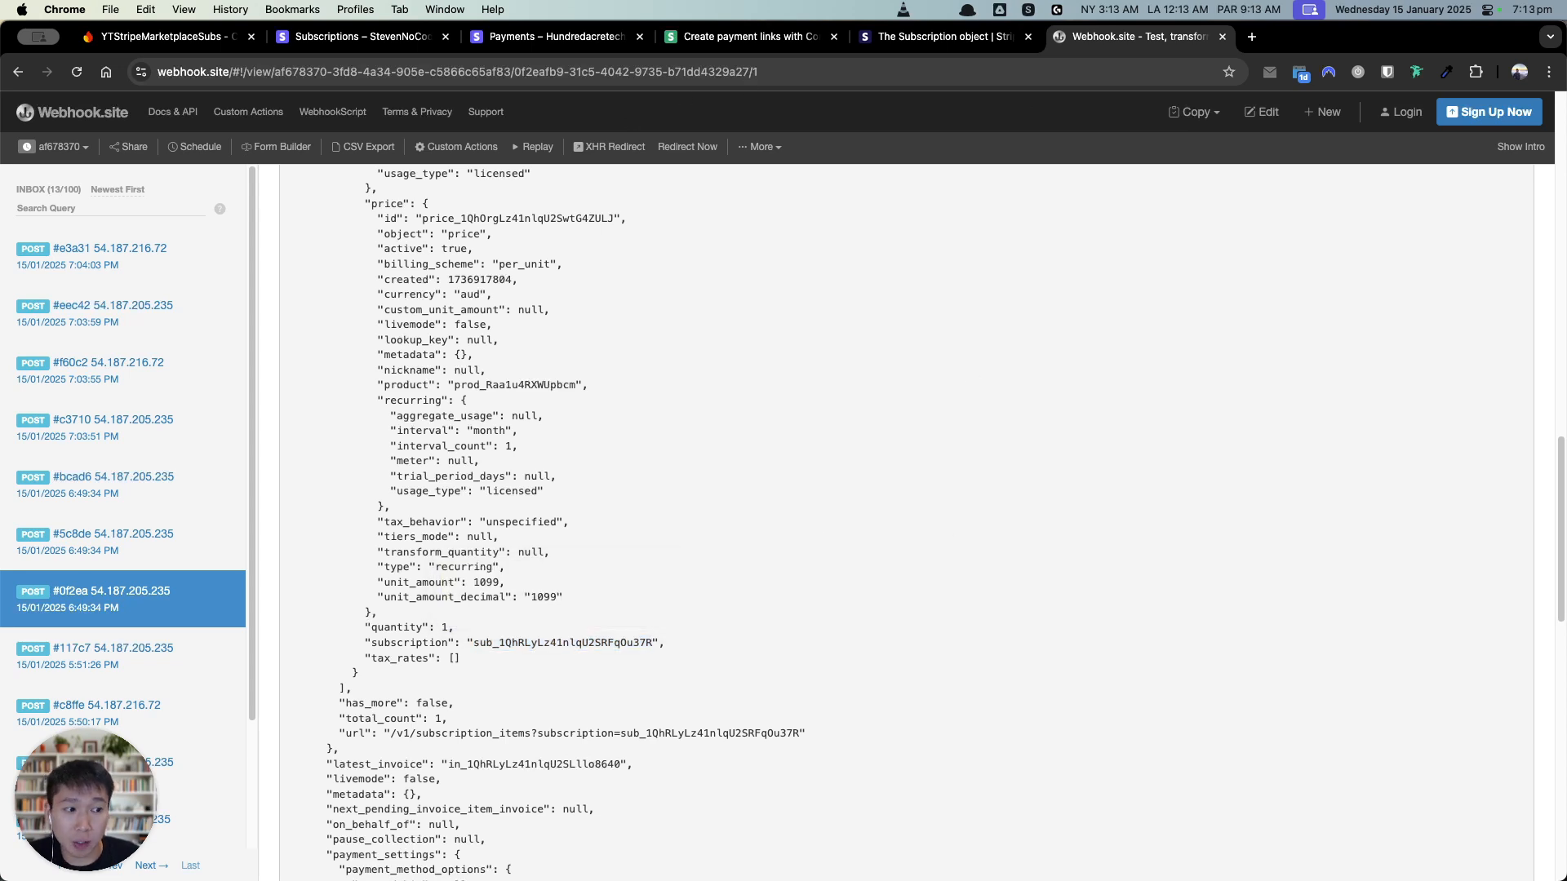
{"action": "left_click", "coordinate": [163, 38]}
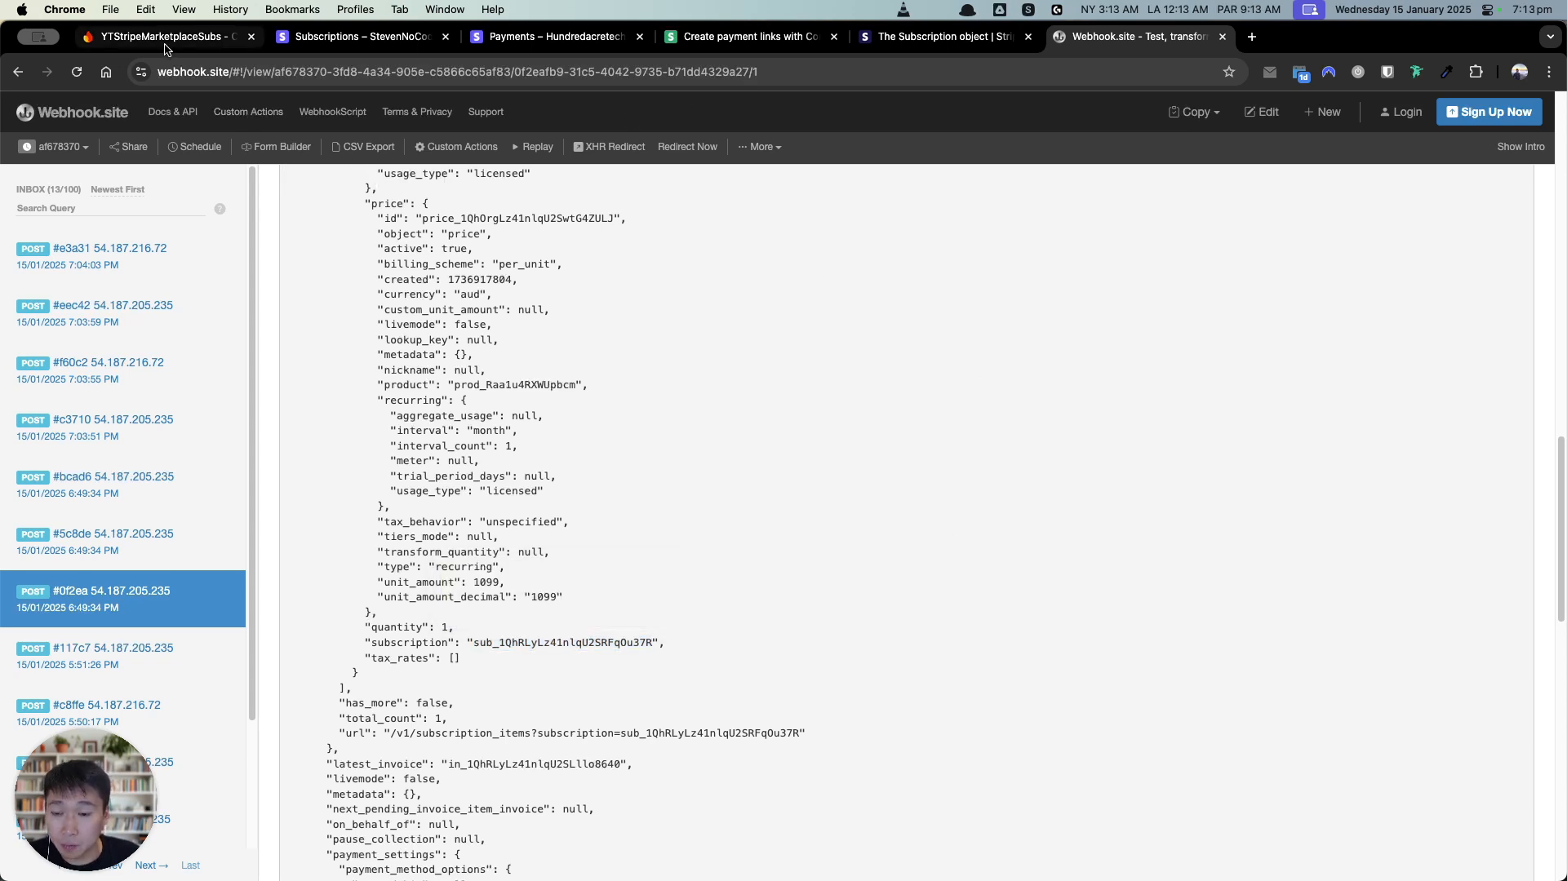
Step: Return to the Webhook.site request JSON after seeing the empty subscriptions collection
{"action": "left_click", "coordinate": [1138, 37]}
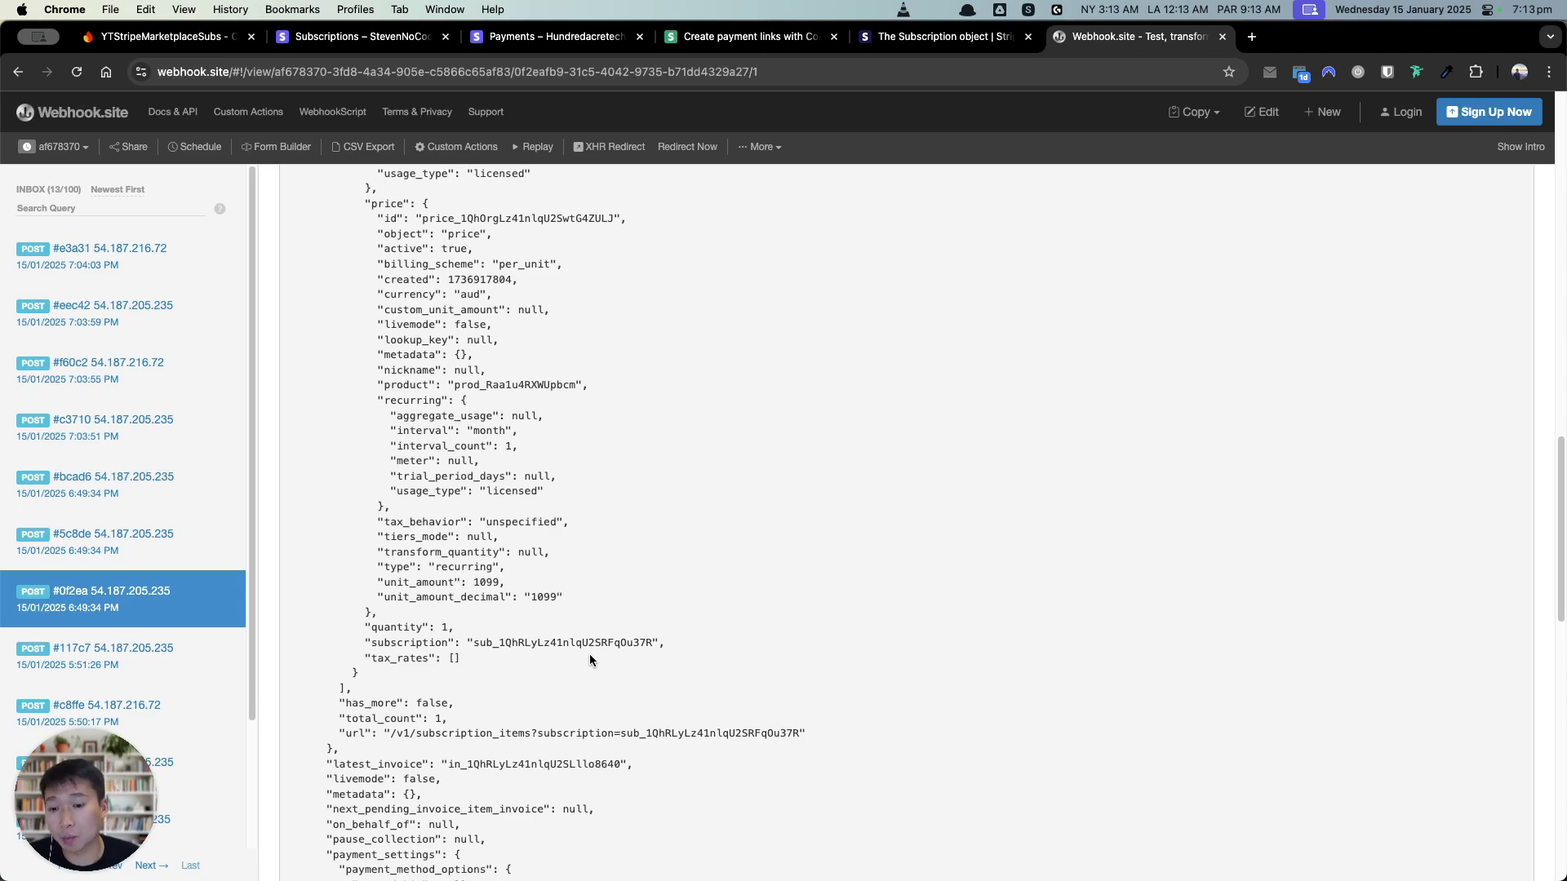
{"action": "key", "text": "ctrl+Up"}
Step: Review FlutterFlow's users schema with its supported_creators user-reference list, then return to Webhook.site
{"action": "left_click", "coordinate": [386, 349]}
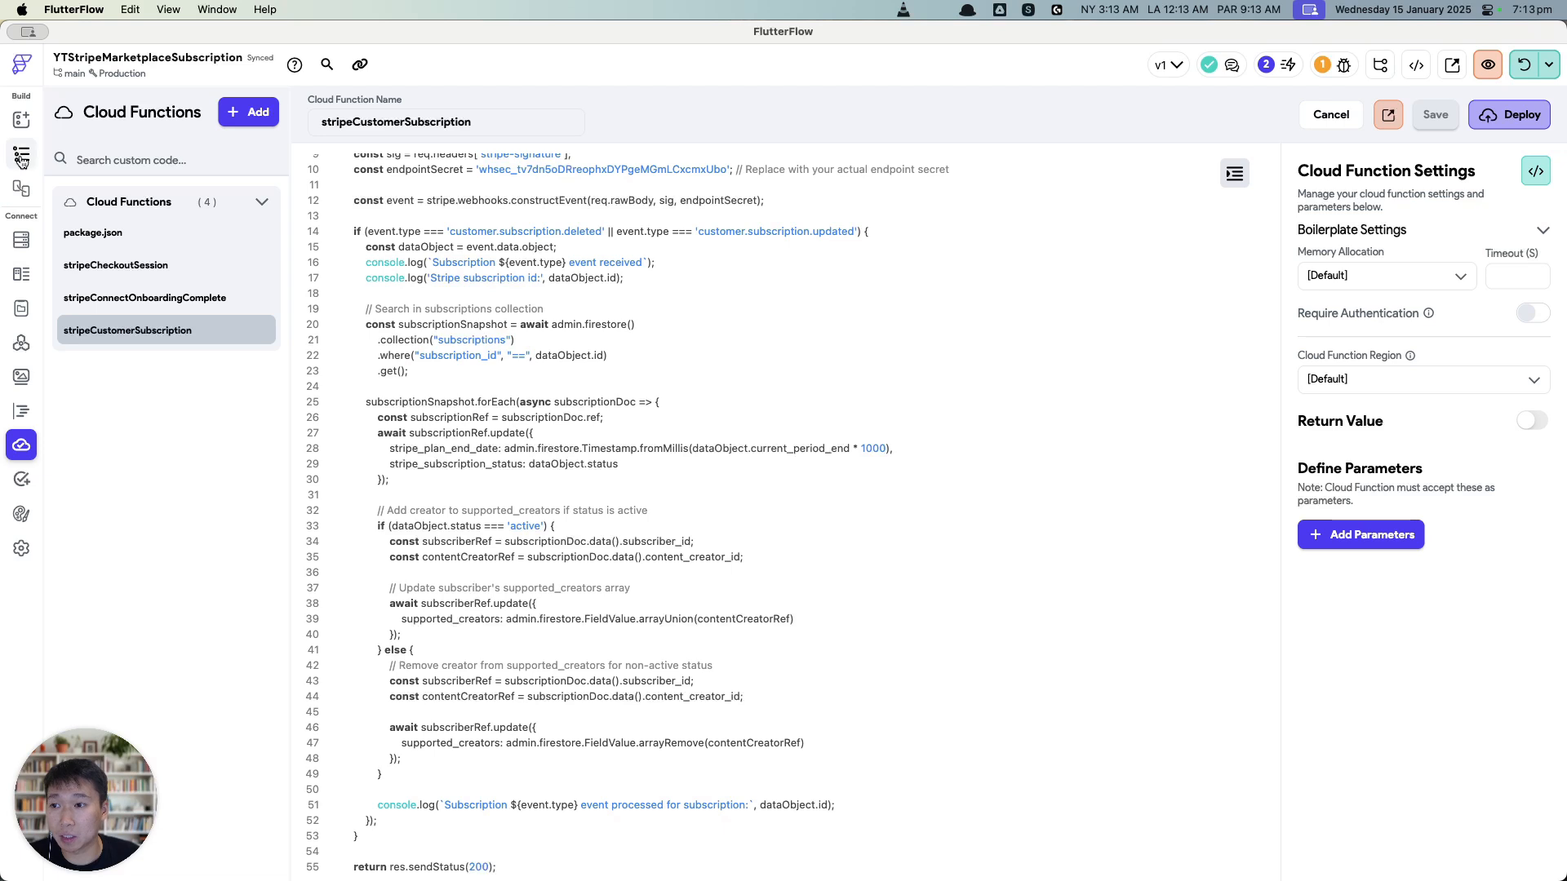
{"action": "left_click", "coordinate": [21, 239]}
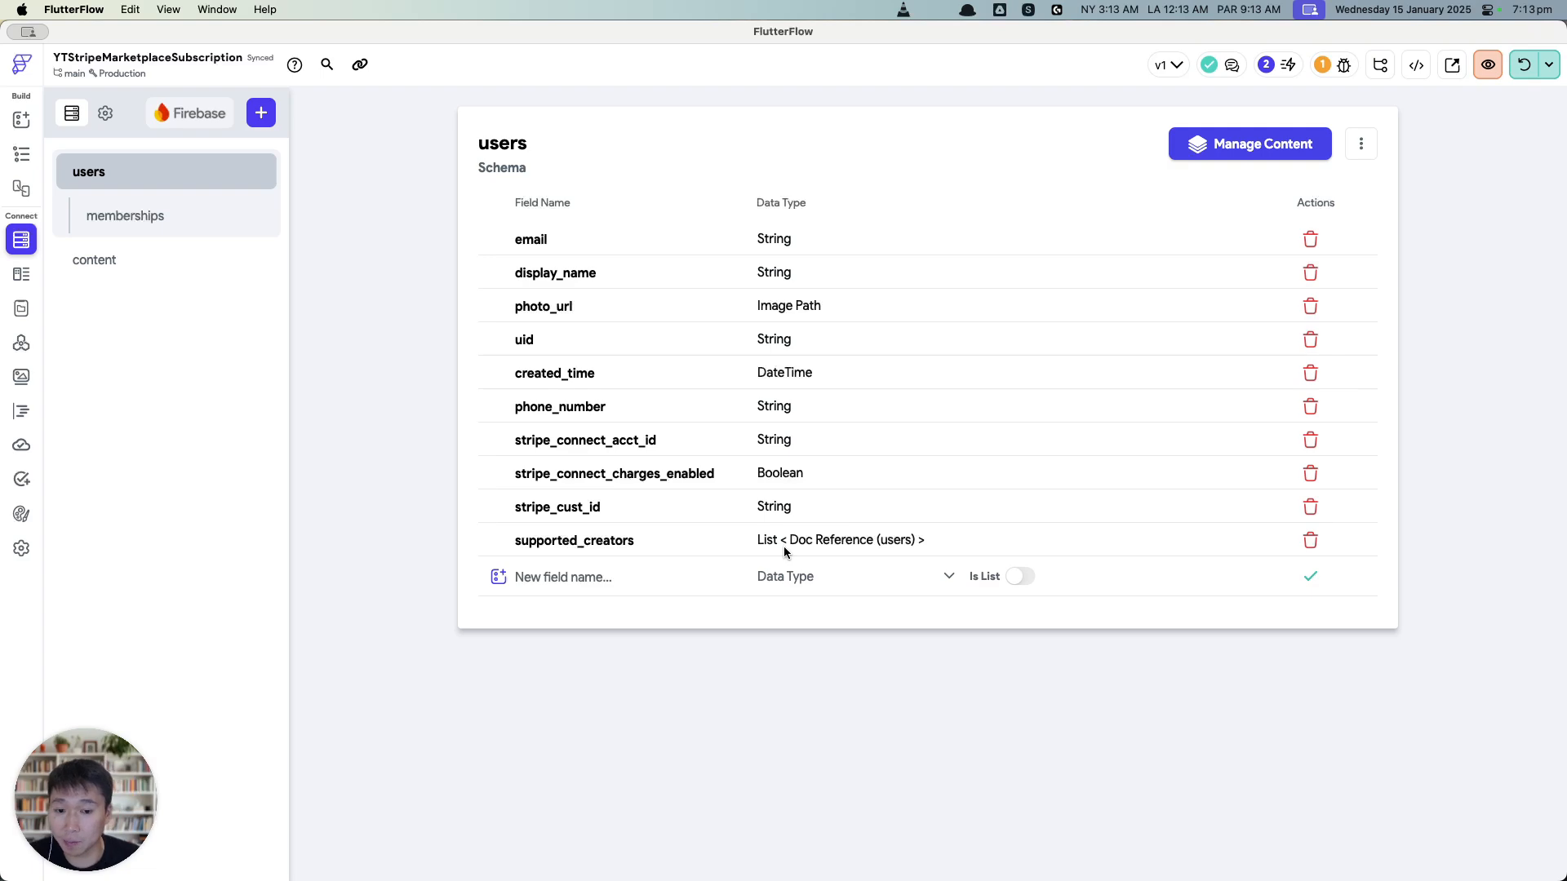
{"action": "key", "text": "ctrl+Up"}
{"action": "left_click", "coordinate": [517, 408]}
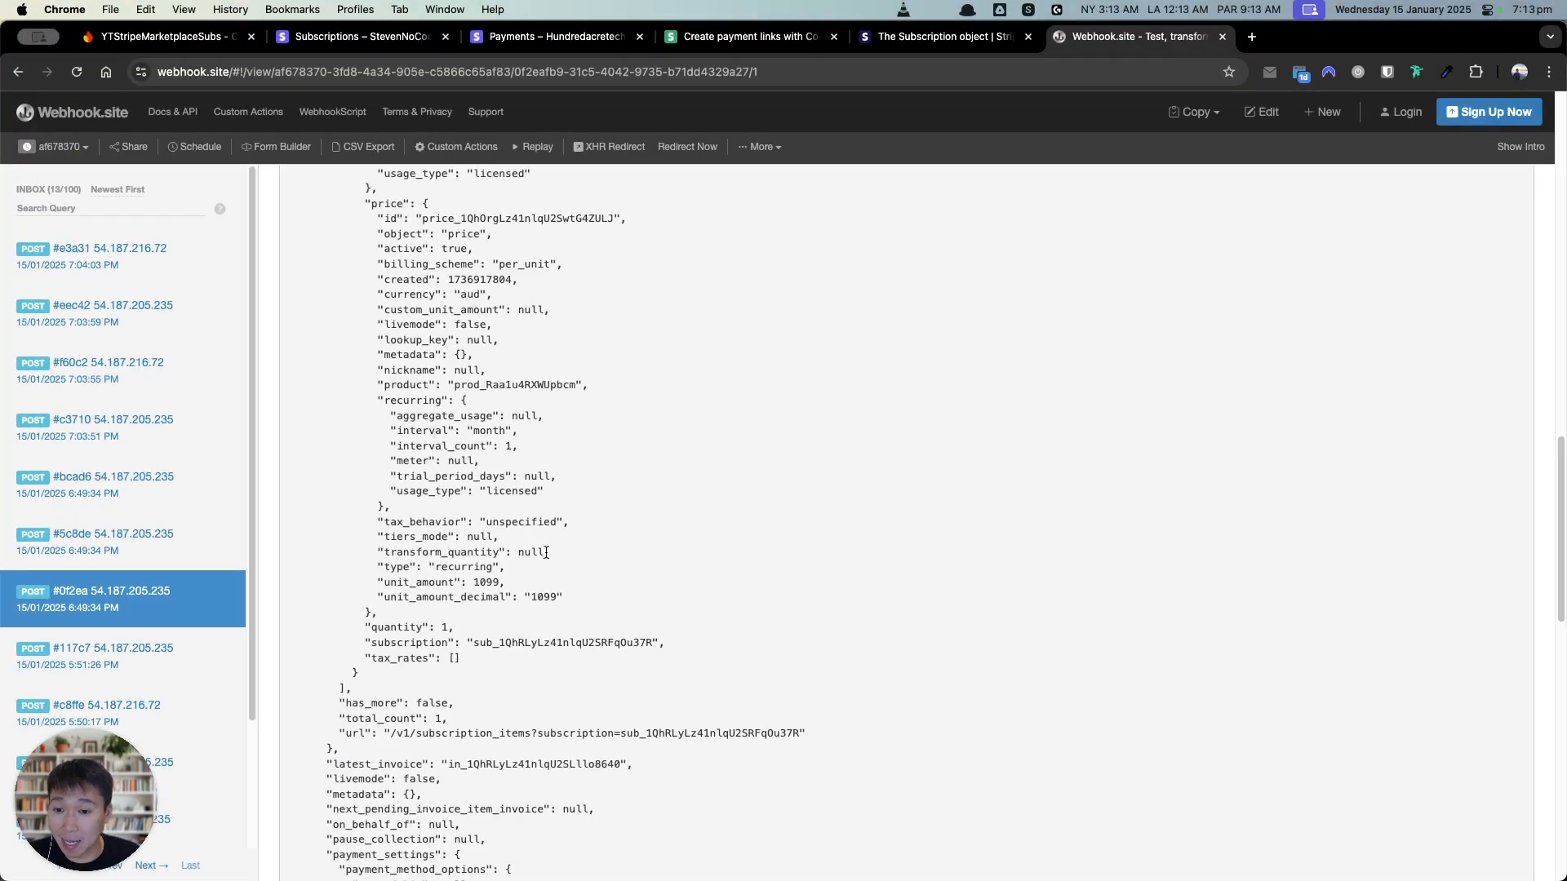
Step: Find the payload's 'status' field showing active, then bring up Stripe's Subscription object docs
{"action": "key", "text": "super+f"}
{"action": "type", "text": "status"}
{"action": "key", "text": "Escape"}
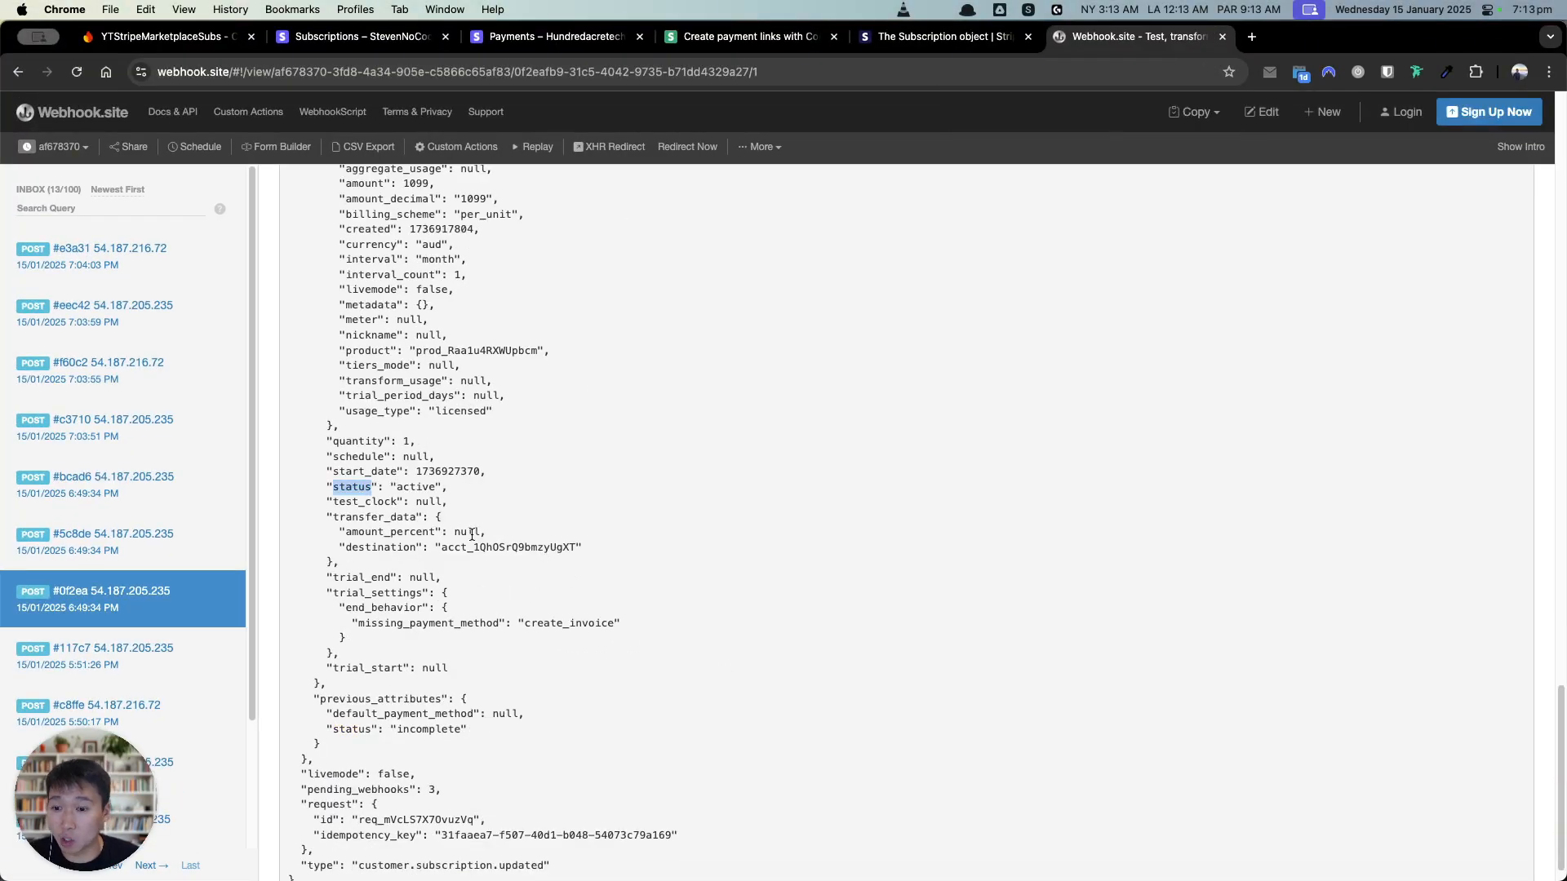
{"action": "left_click_drag", "start_coordinate": [441, 487], "coordinate": [397, 487]}
{"action": "left_click", "coordinate": [434, 491]}
{"action": "left_click", "coordinate": [933, 36]}
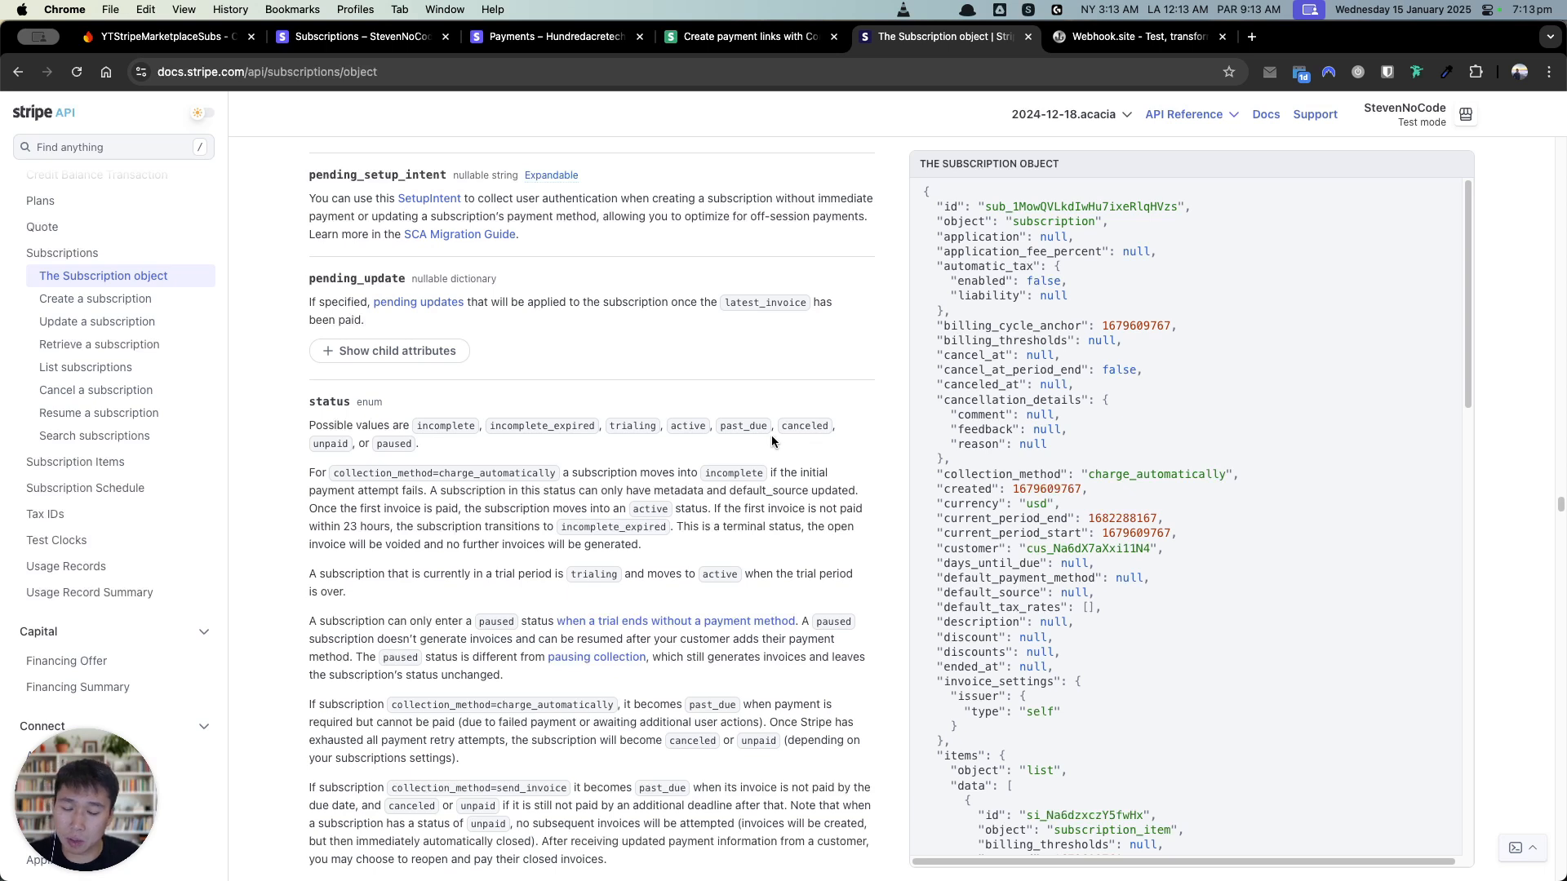
Step: Point out 'active' among Stripe's subscription status values
{"action": "left_click", "coordinate": [694, 421]}
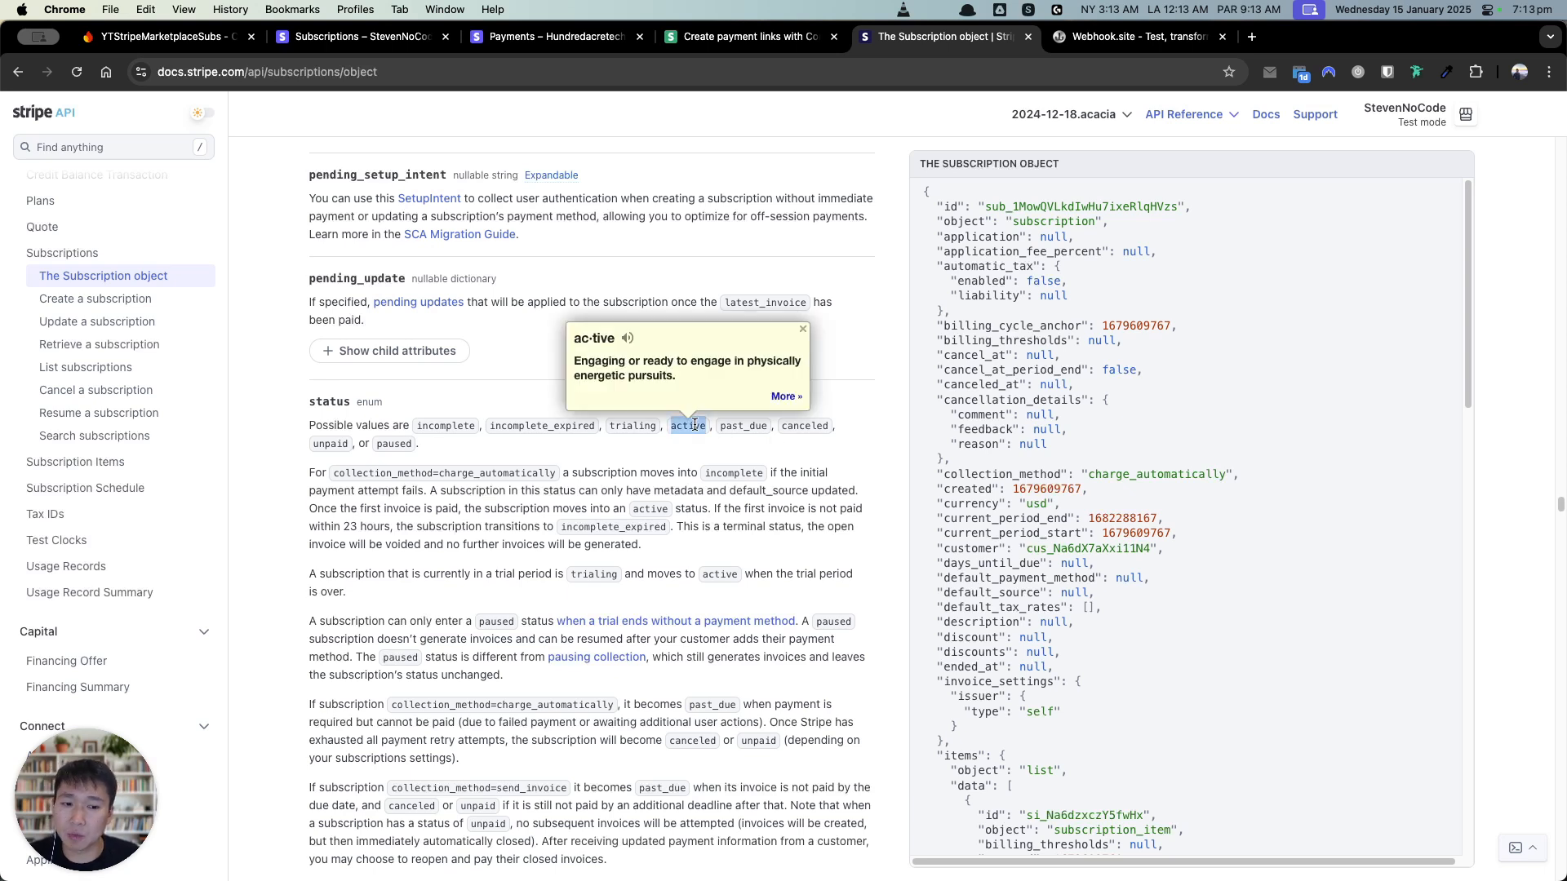
{"action": "left_click", "coordinate": [713, 449]}
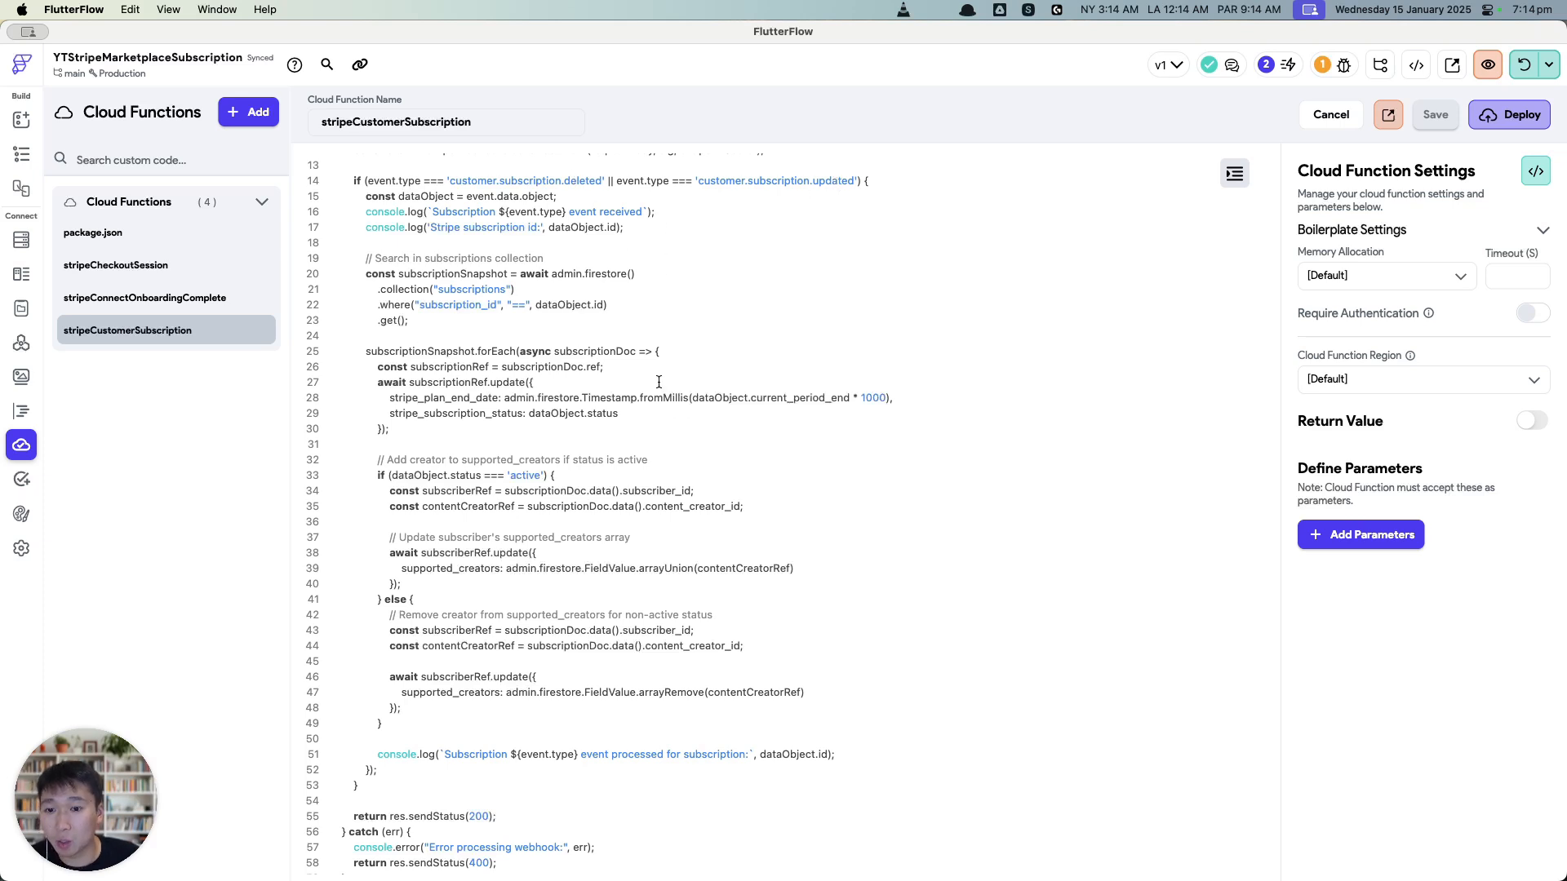
Step: Highlight the subscription_id query condition on line 22 of the cloud function
{"action": "left_click_drag", "start_coordinate": [607, 305], "coordinate": [415, 305]}
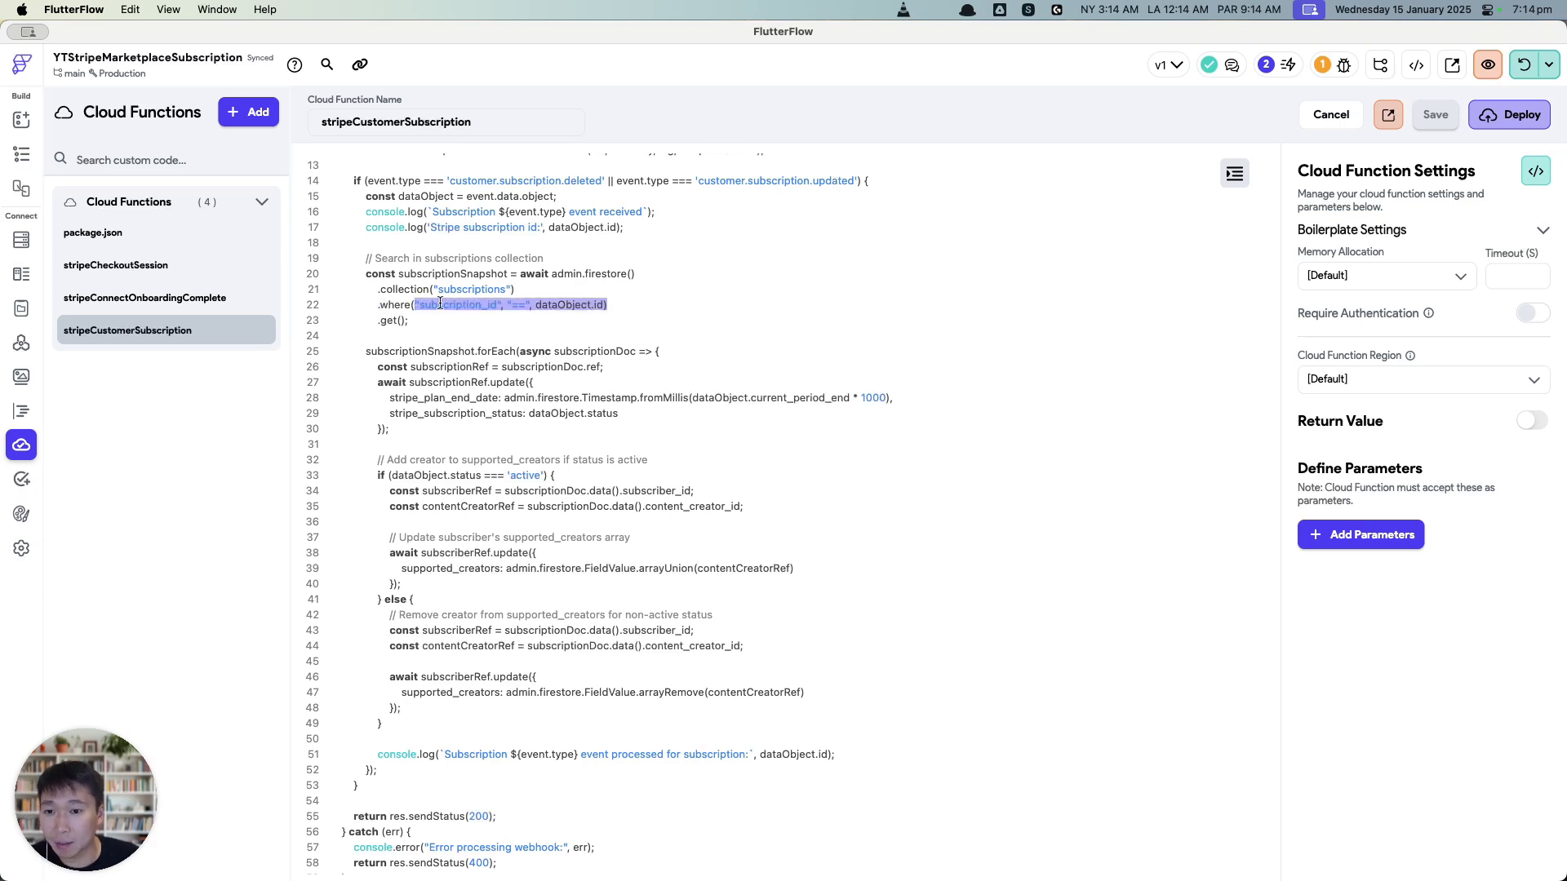
{"action": "double_click", "coordinate": [470, 304]}
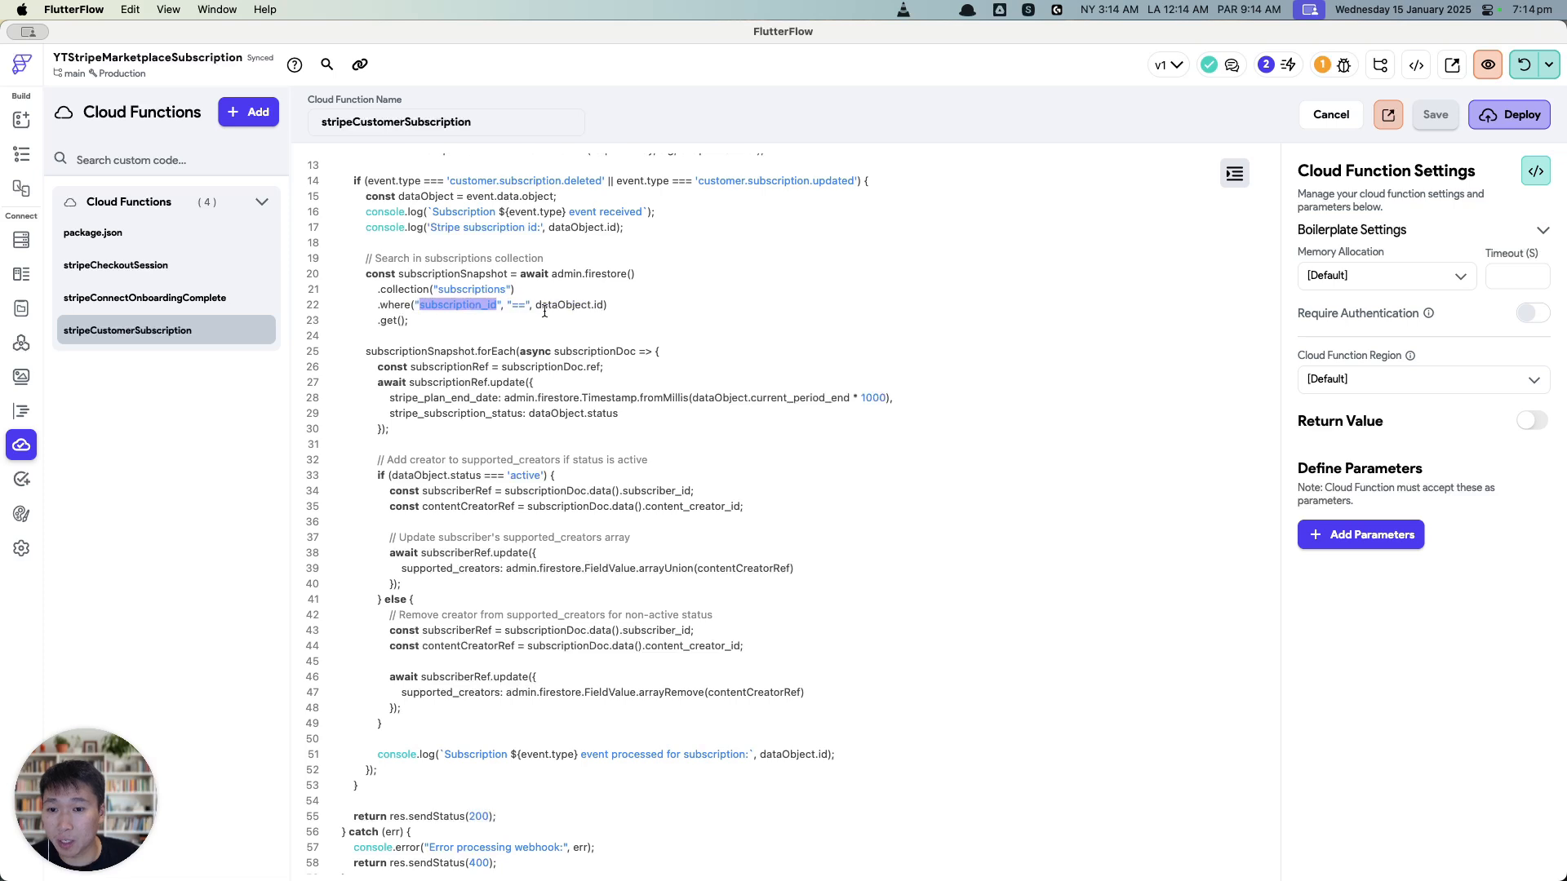
{"action": "triple_click", "coordinate": [599, 305]}
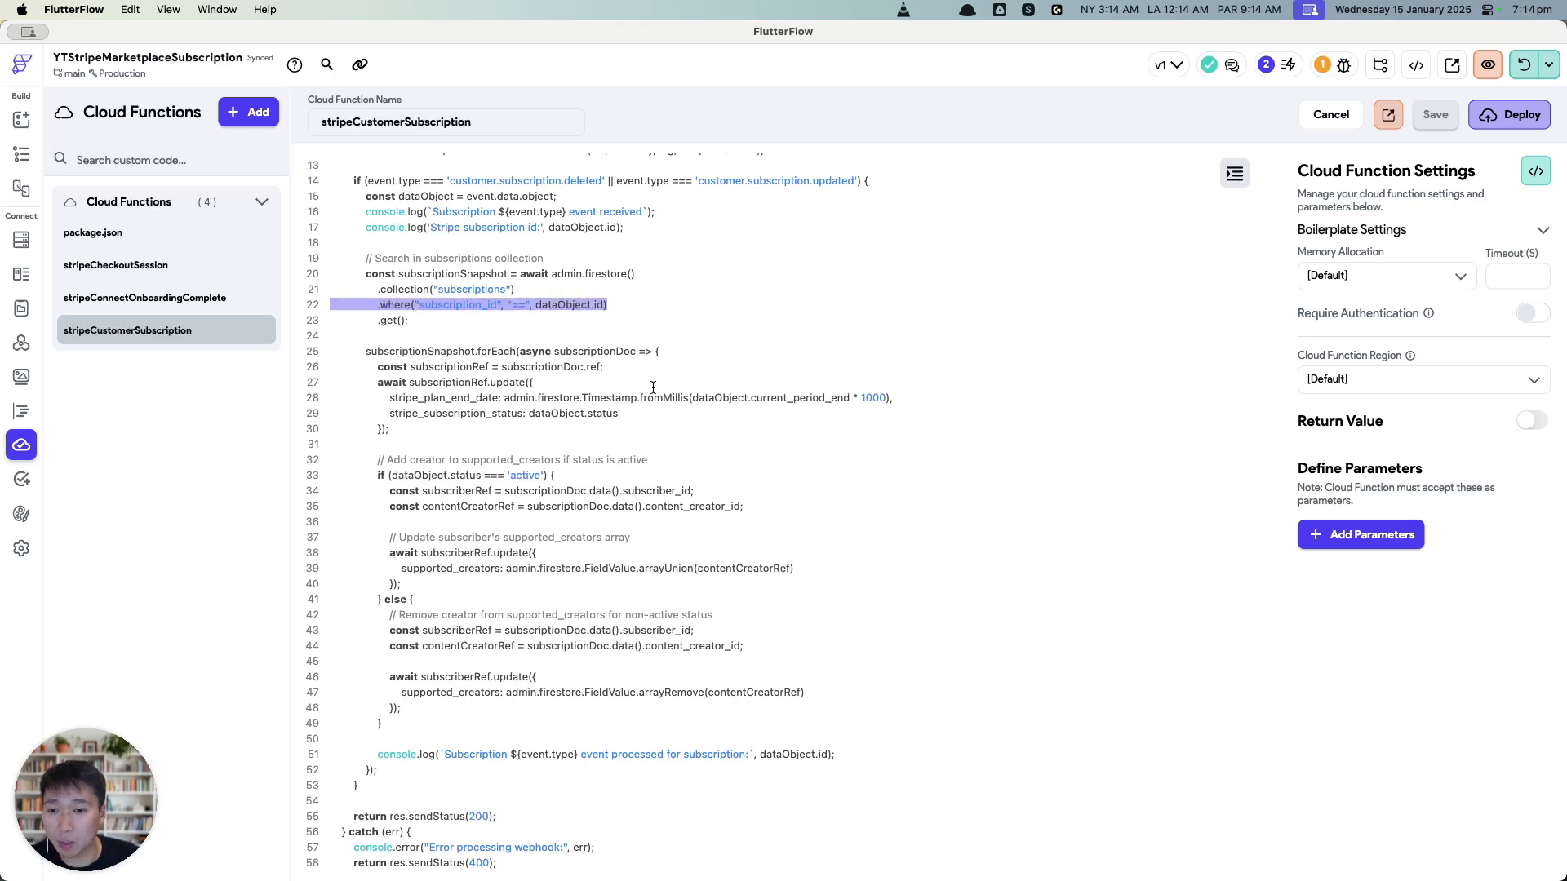
Step: Highlight the plan end date and status updates and the supported_creators update call
{"action": "left_click_drag", "start_coordinate": [644, 426], "coordinate": [318, 397]}
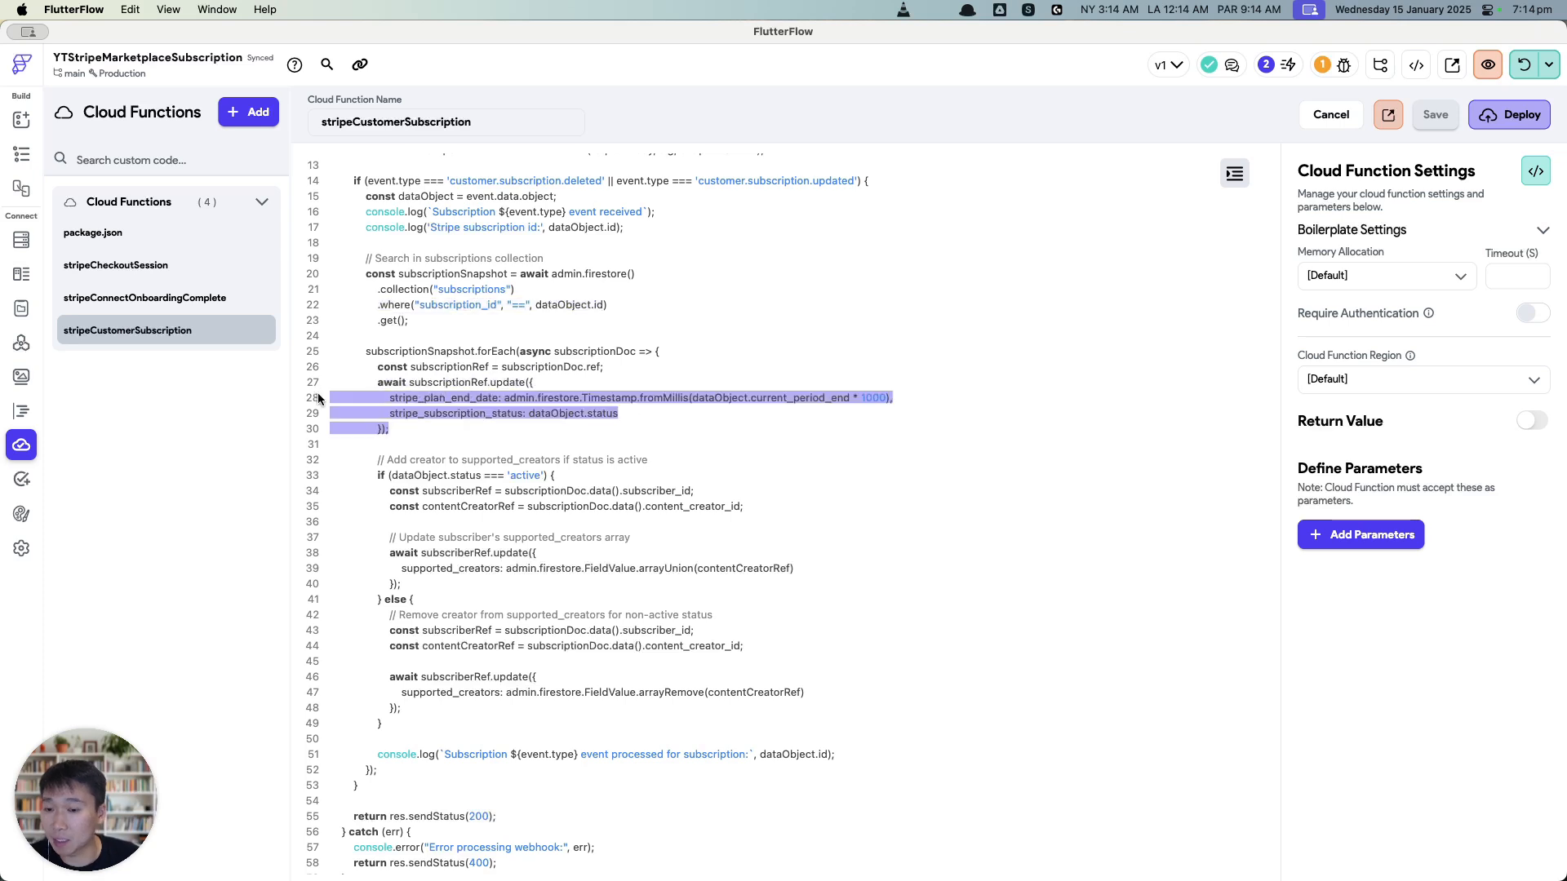
{"action": "left_click", "coordinate": [560, 414]}
{"action": "left_click_drag", "start_coordinate": [629, 414], "coordinate": [316, 399]}
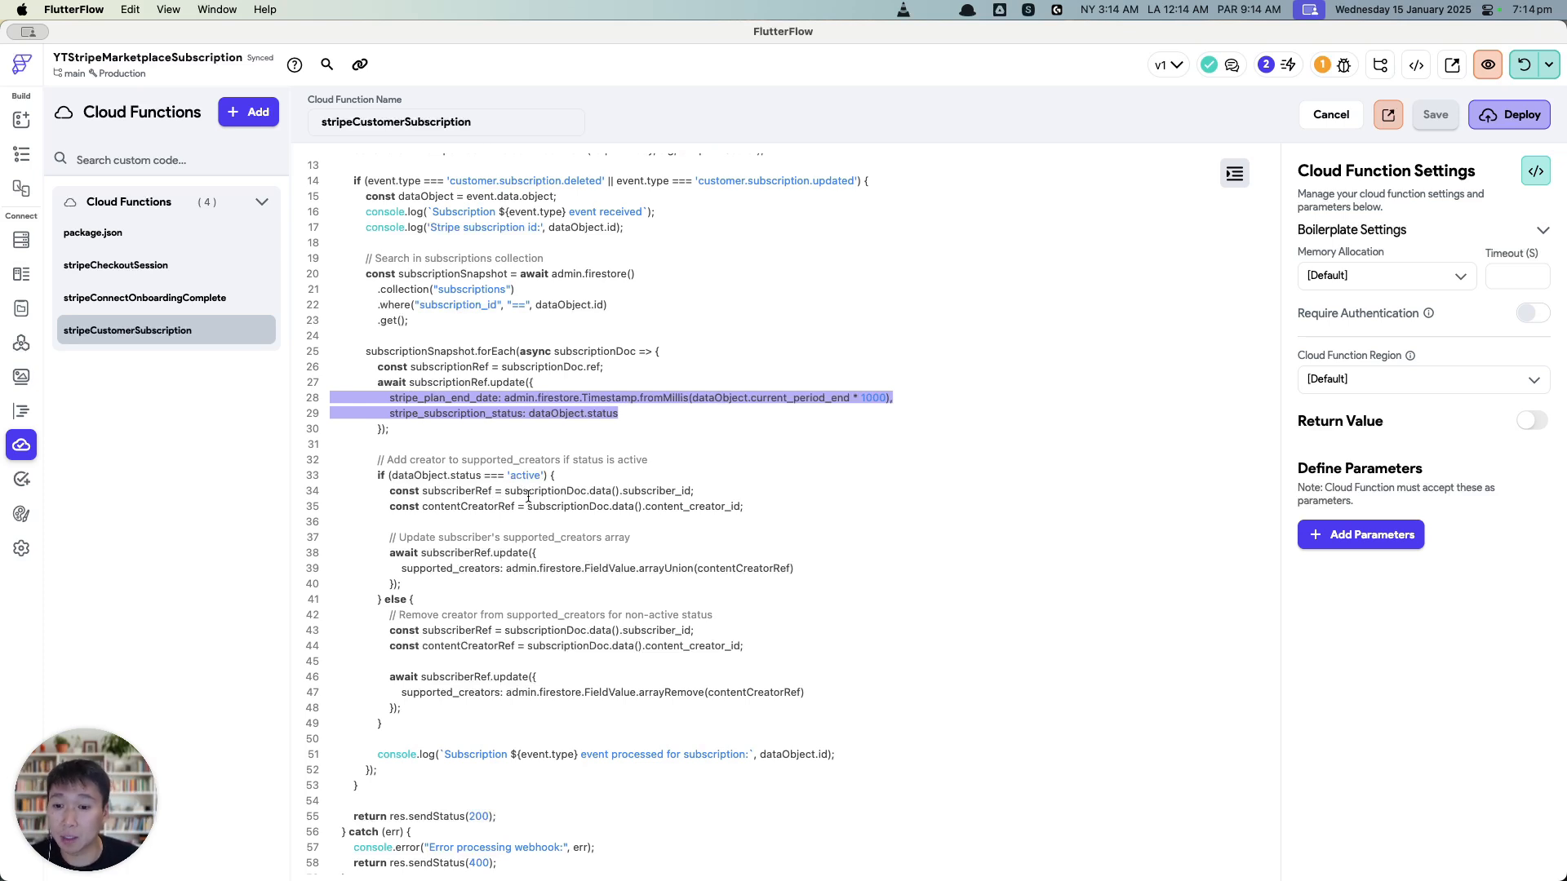
{"action": "mouse_move", "coordinate": [495, 568]}
{"action": "left_mouse_down"}
{"action": "mouse_move", "coordinate": [453, 552]}
{"action": "mouse_move", "coordinate": [474, 552]}
{"action": "left_mouse_up"}
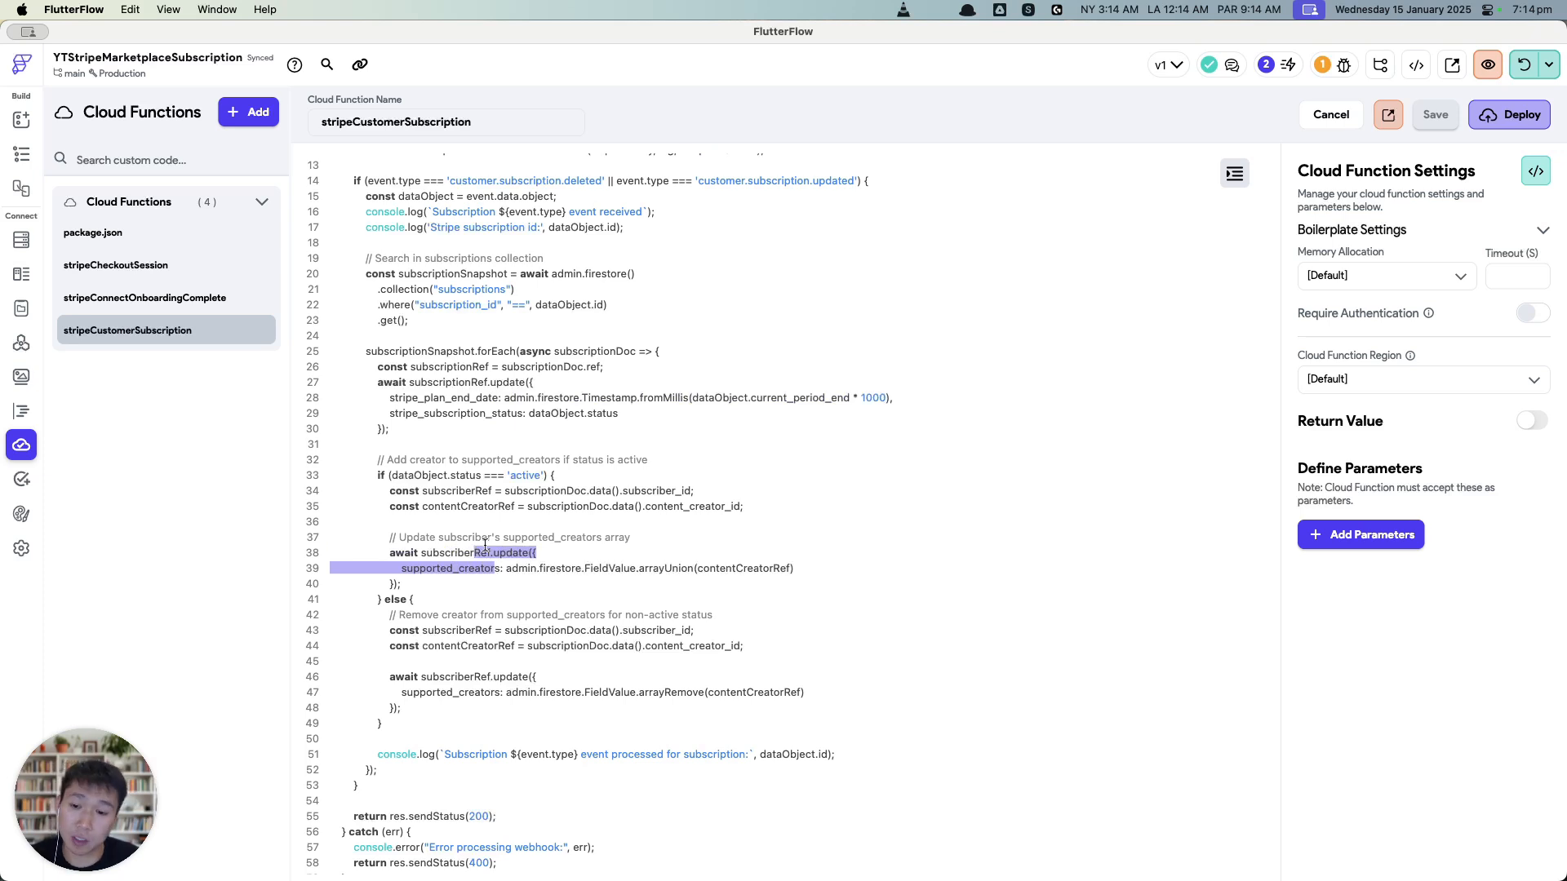
{"action": "double_click", "coordinate": [468, 568]}
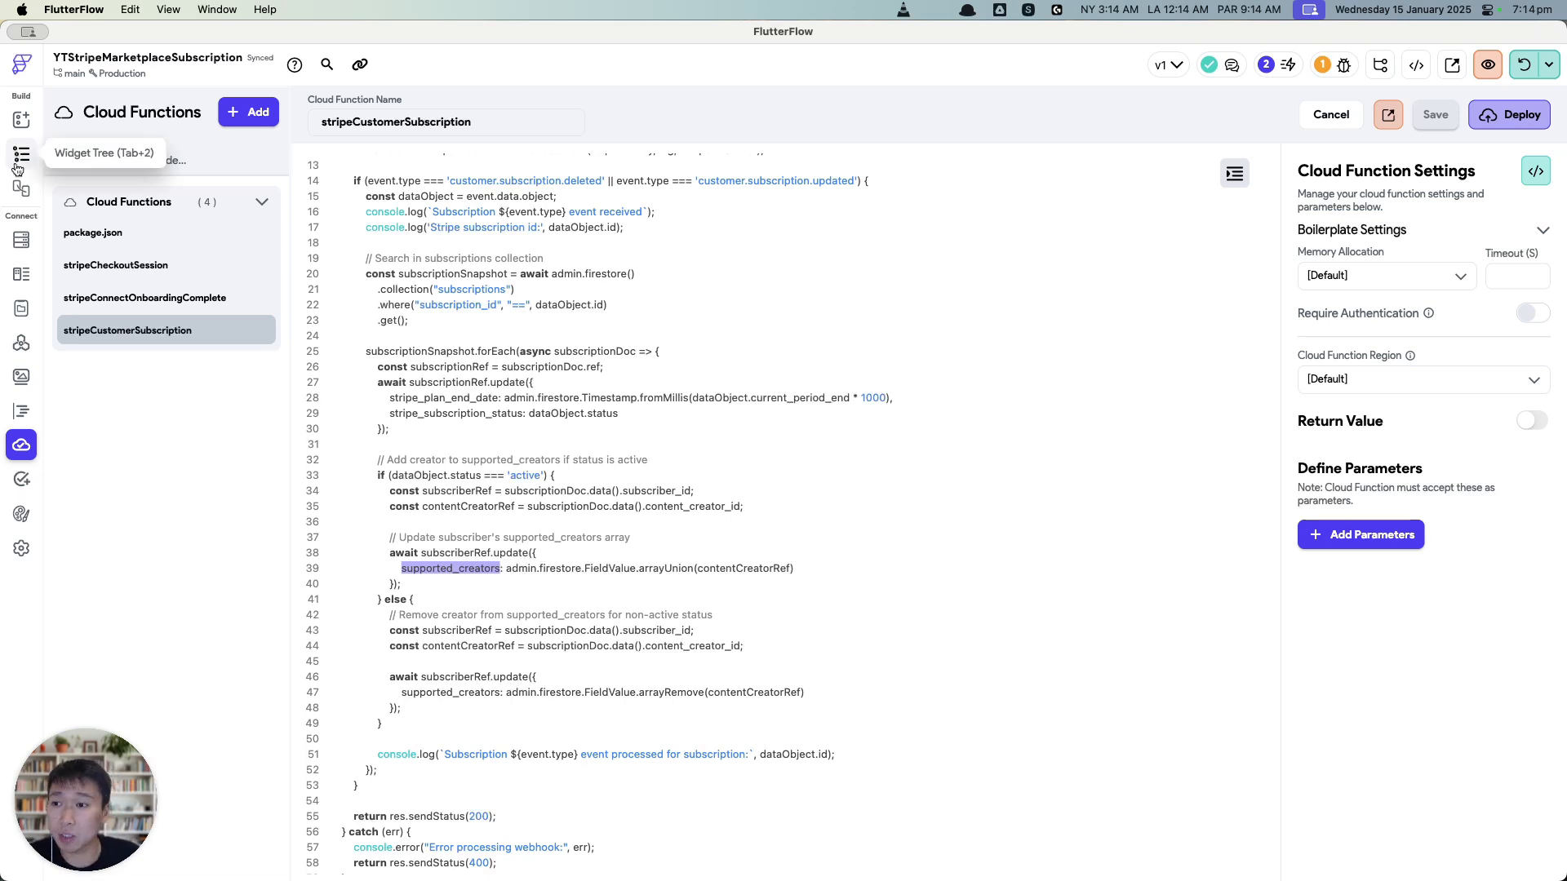
{"action": "key", "text": "ctrl+Up"}
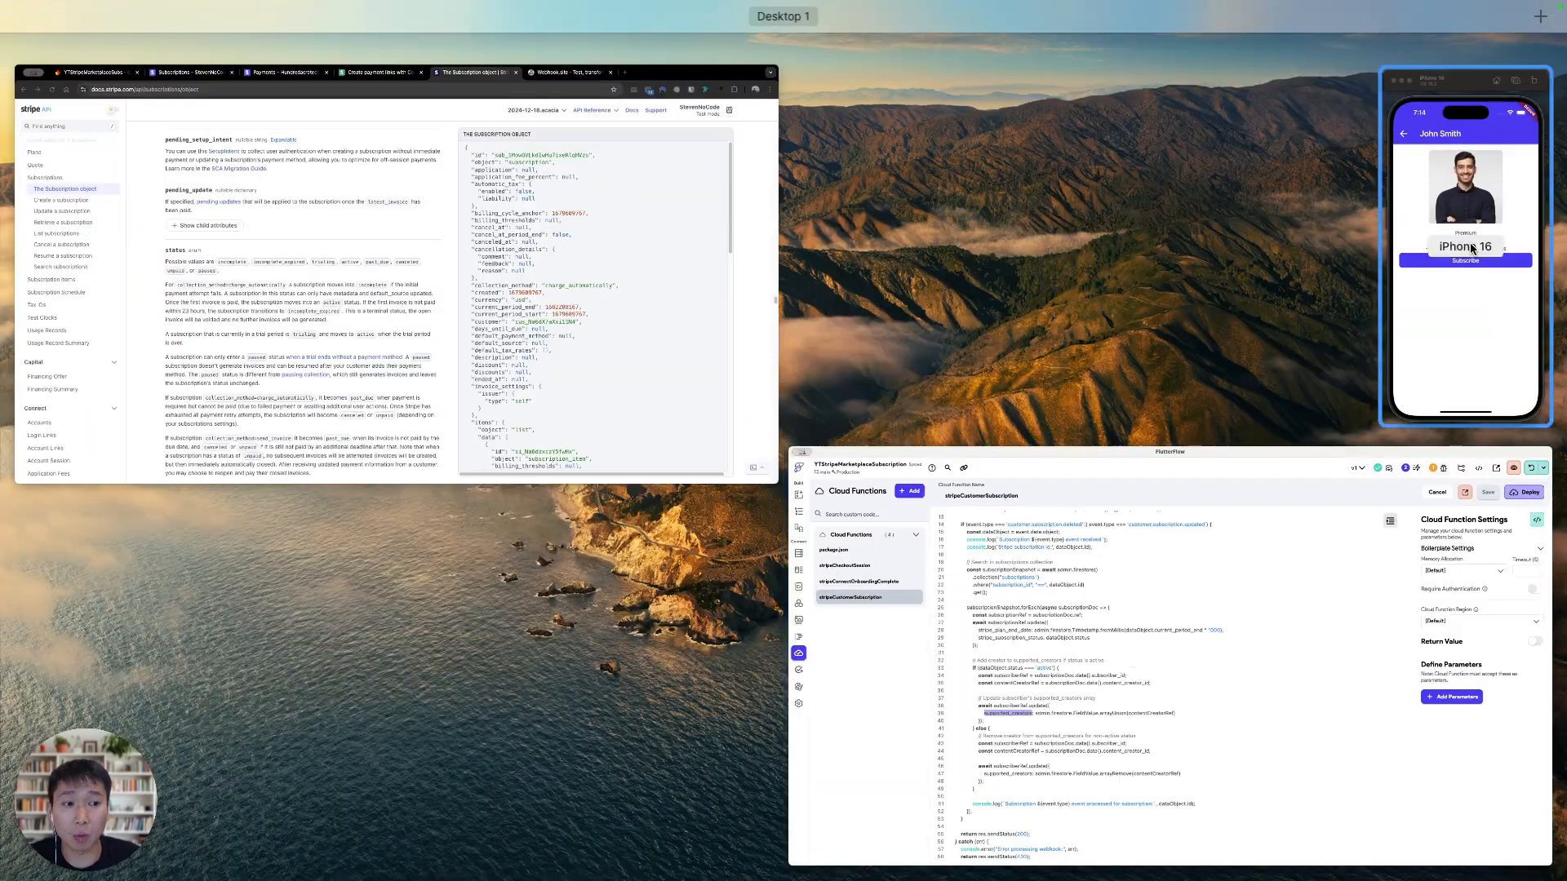
Step: Return the simulator app to Browse Creators and list the Firestore users collection documents
{"action": "left_click", "coordinate": [1473, 248]}
{"action": "left_click", "coordinate": [985, 205]}
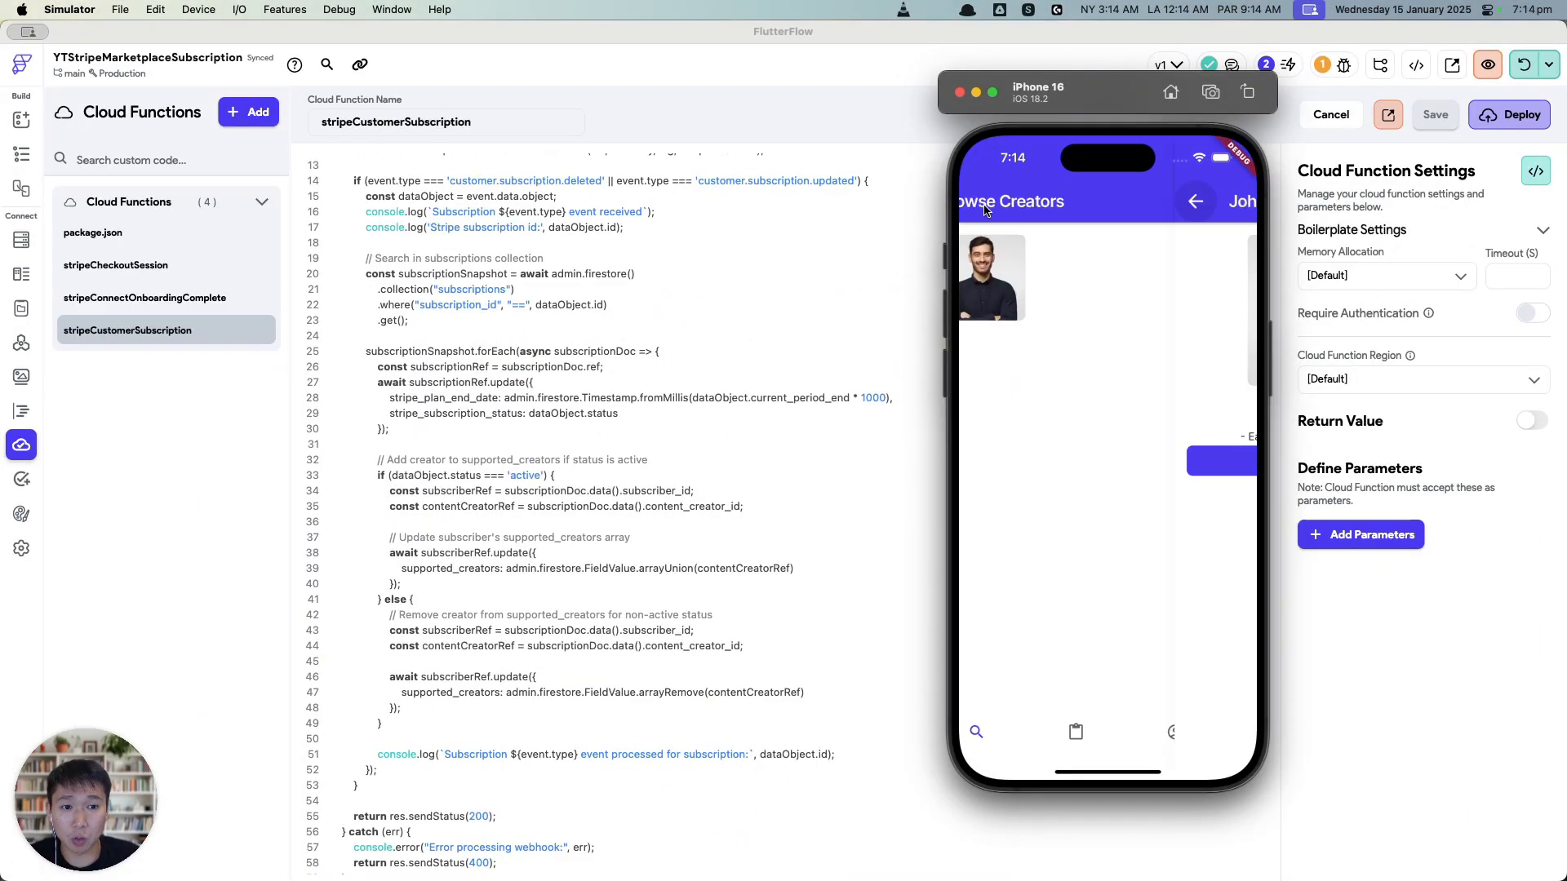
{"action": "key", "text": "ctrl+Up"}
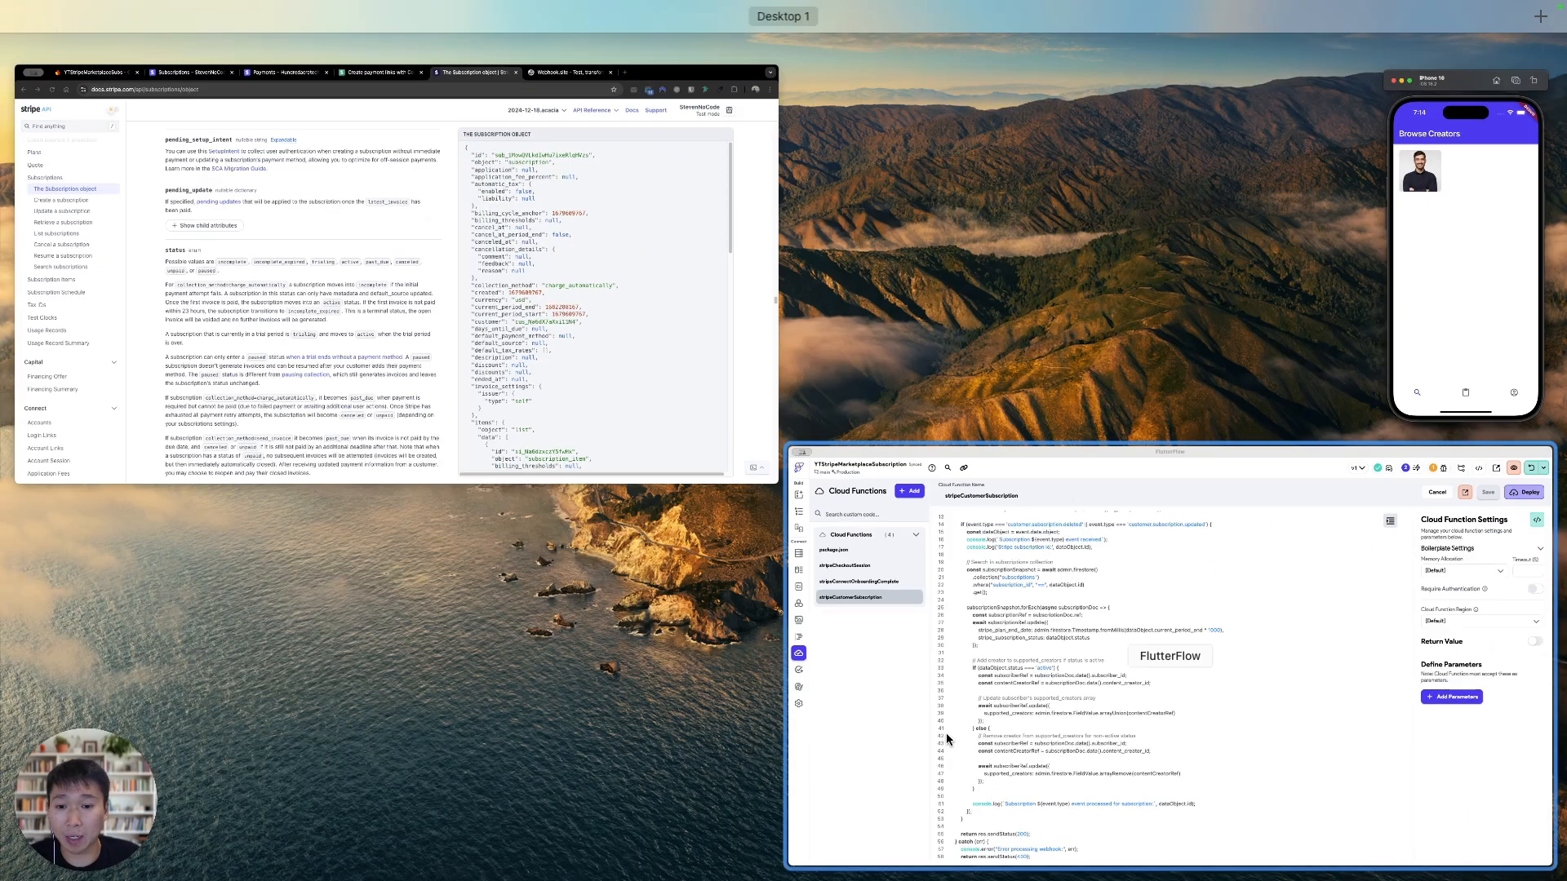
{"action": "left_click", "coordinate": [514, 285]}
{"action": "left_click", "coordinate": [200, 38]}
{"action": "left_click", "coordinate": [425, 492]}
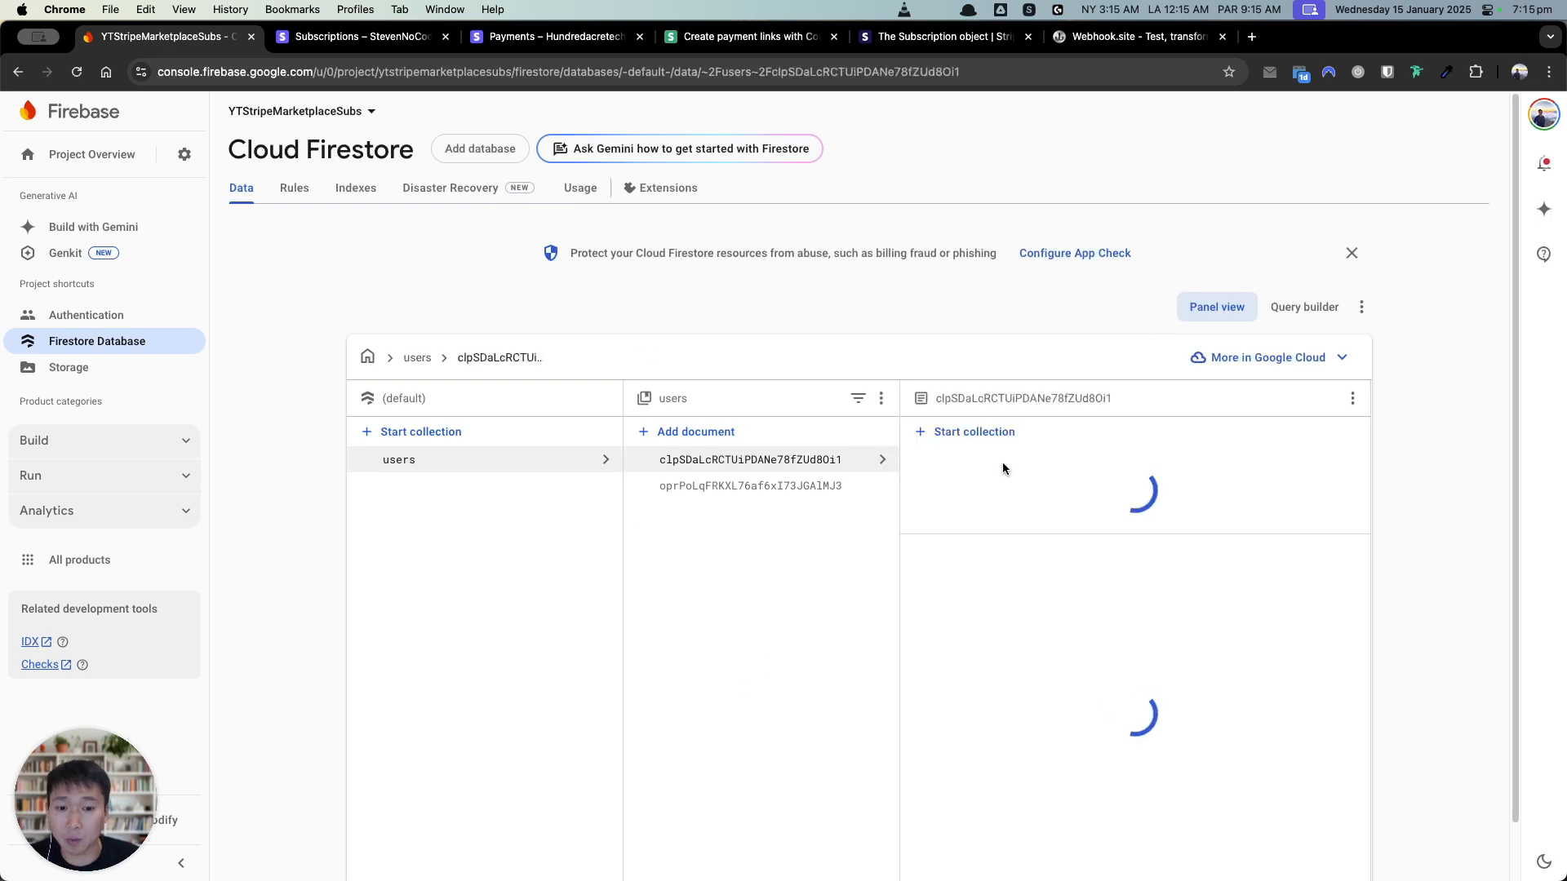
Step: Compare the creator's and subscriber's user documents, noting the subscriber lacks supported_creators
{"action": "left_click", "coordinate": [808, 483]}
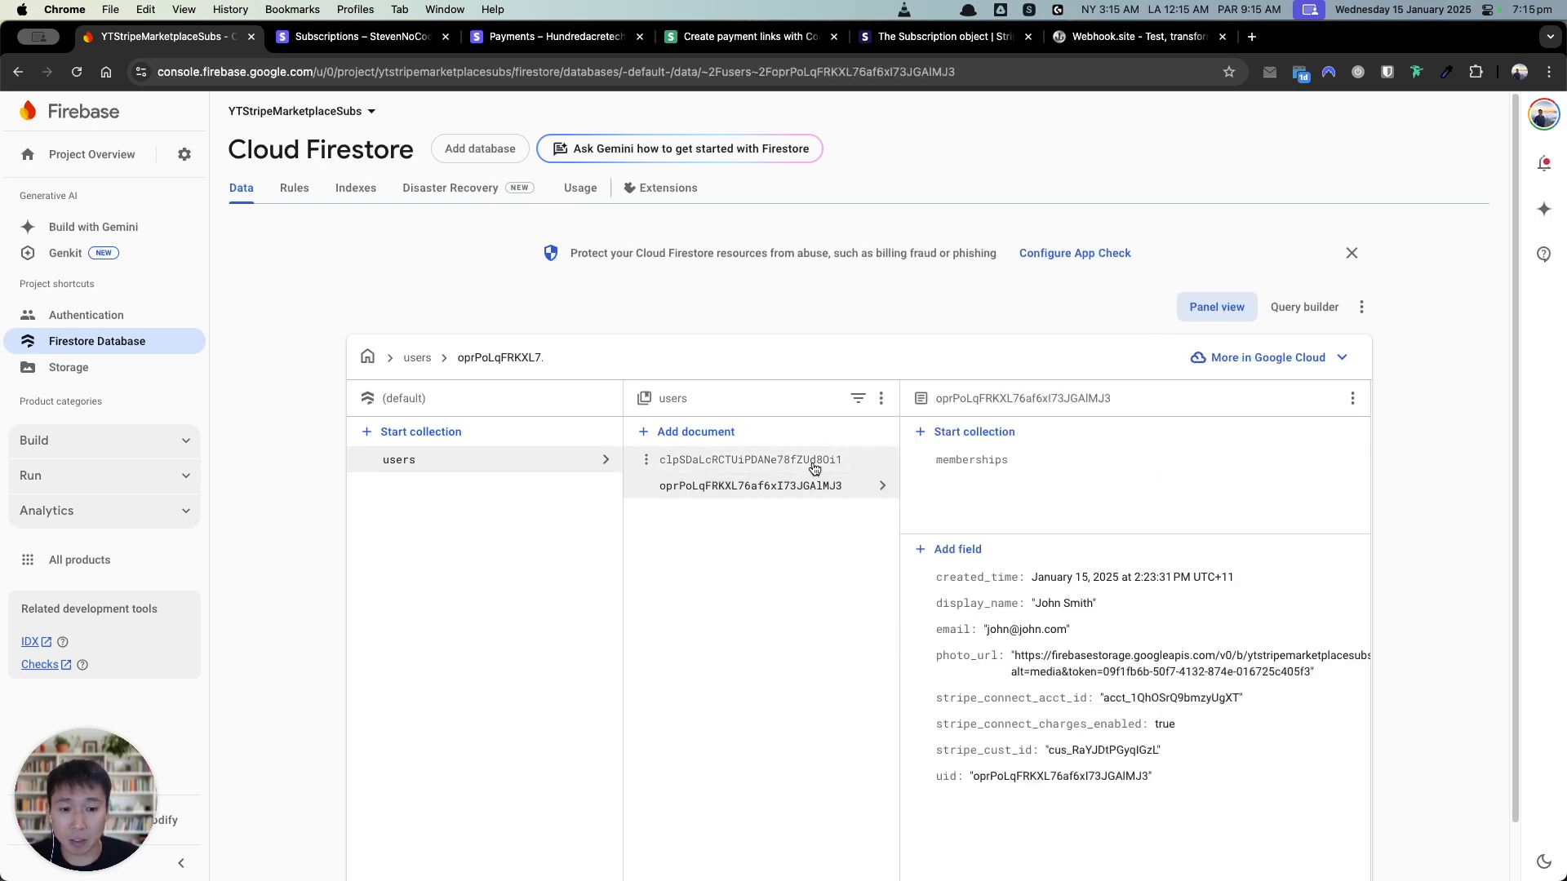
{"action": "left_click", "coordinate": [814, 462]}
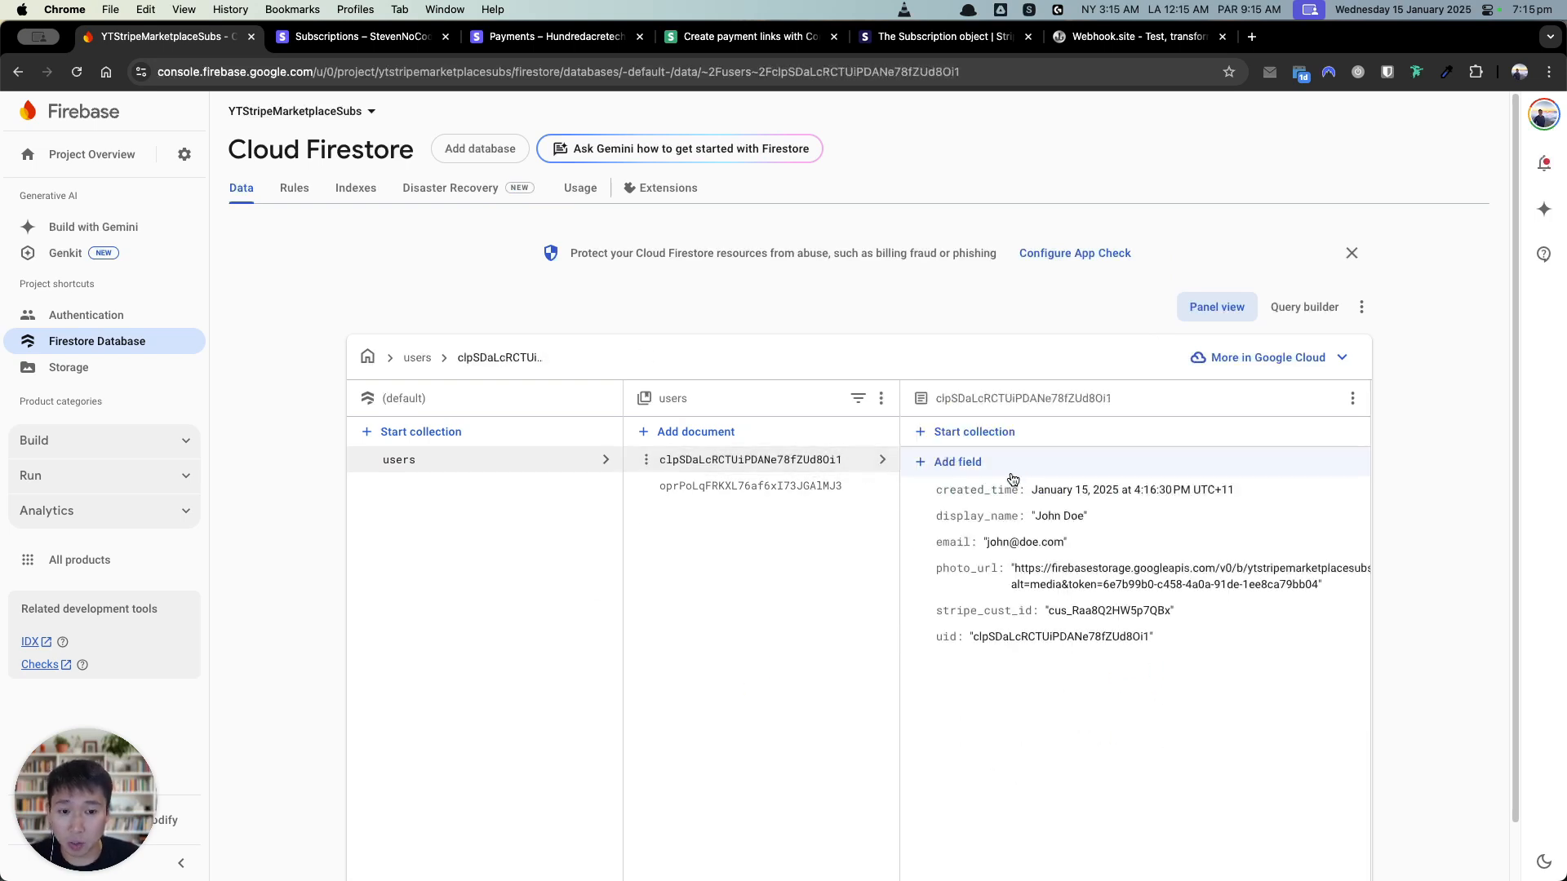
{"action": "left_click", "coordinate": [790, 488]}
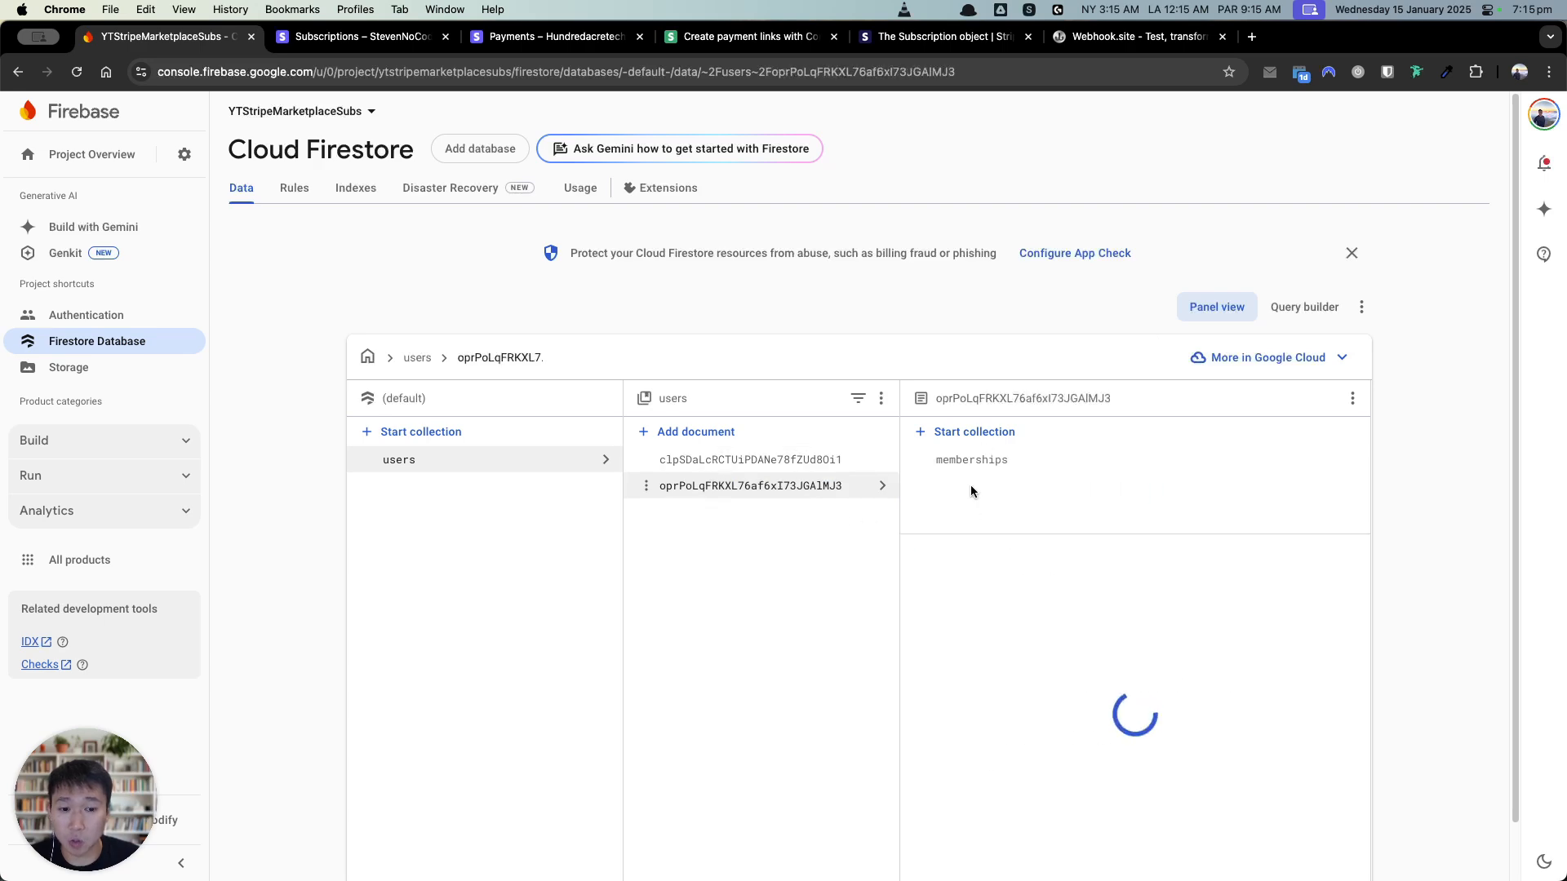
{"action": "left_click", "coordinate": [765, 461]}
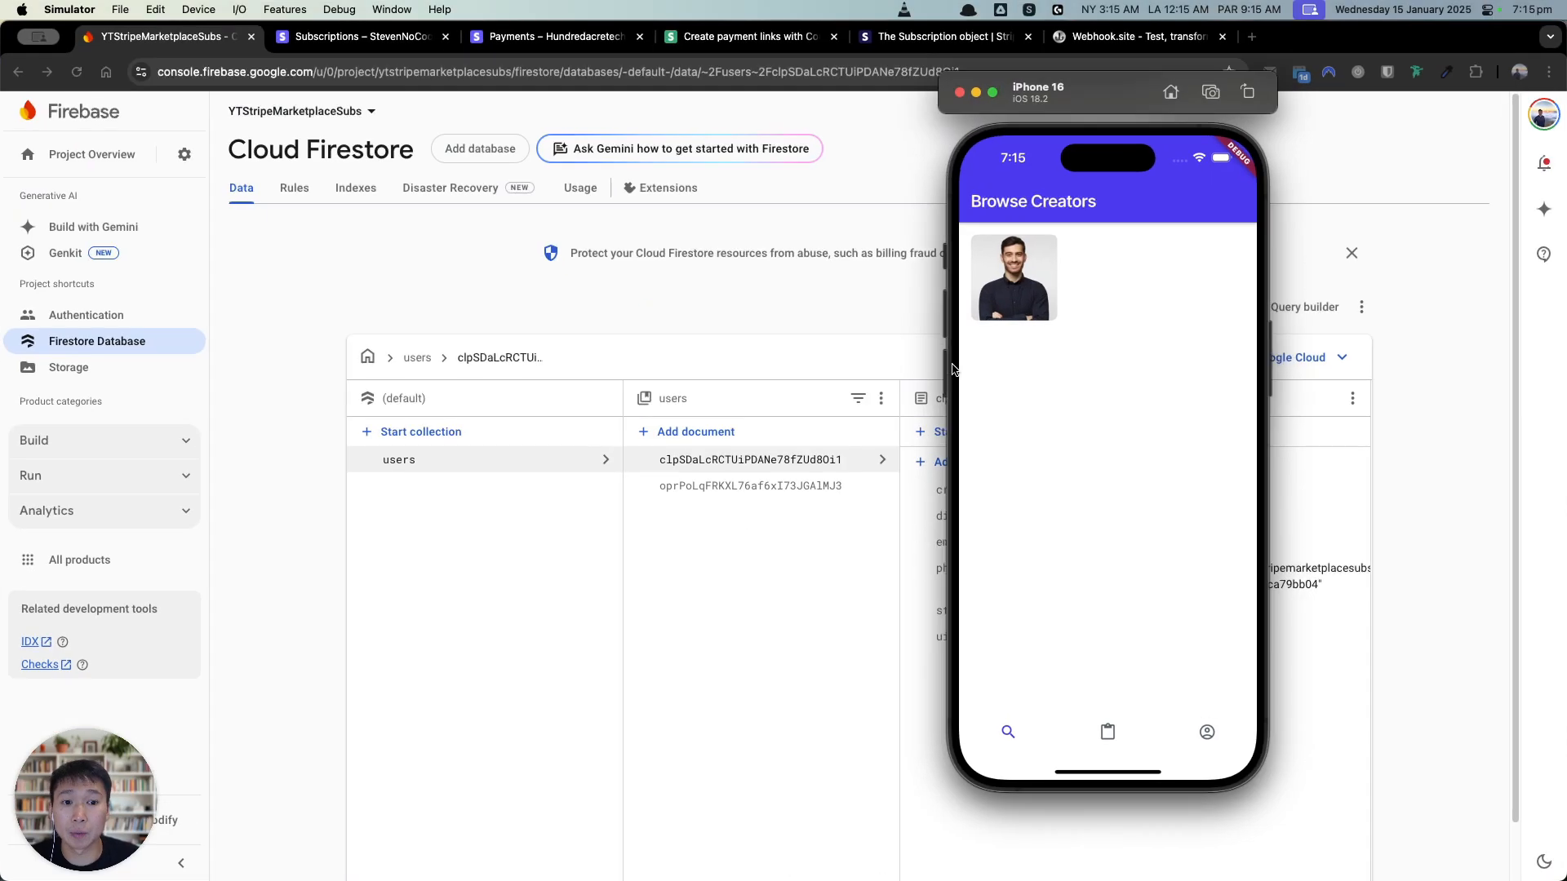
Step: Start the creator's Premium A$10.99/month plan and enter the subscriber's e-mail and test card 4242… details
{"action": "left_click", "coordinate": [992, 280]}
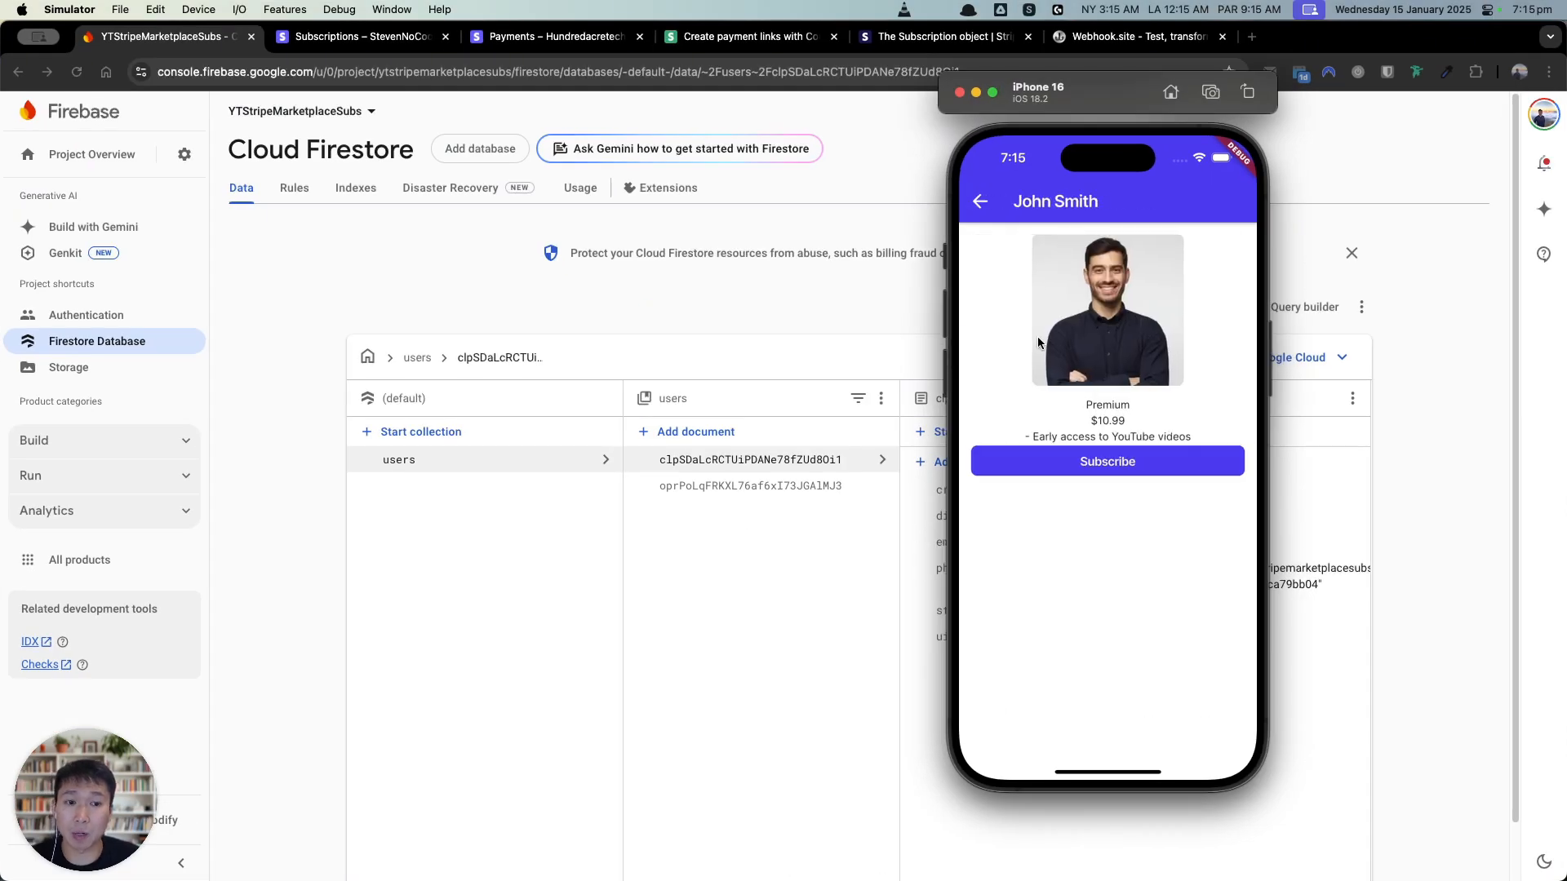
{"action": "left_click", "coordinate": [1101, 465]}
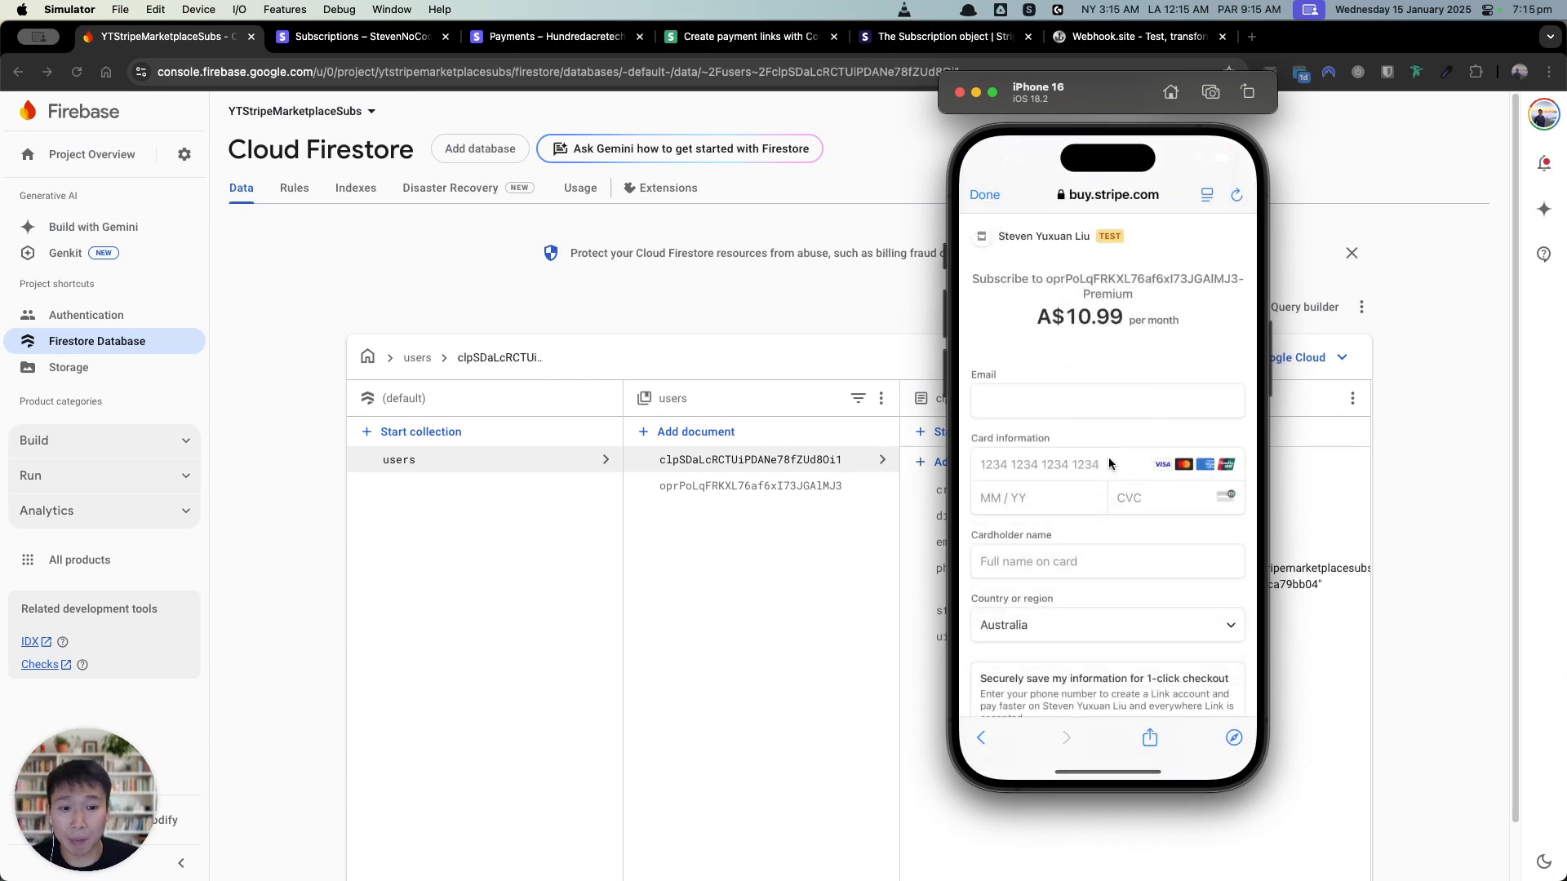
{"action": "left_click", "coordinate": [1090, 400]}
{"action": "type", "text": "sl@sl.com"}
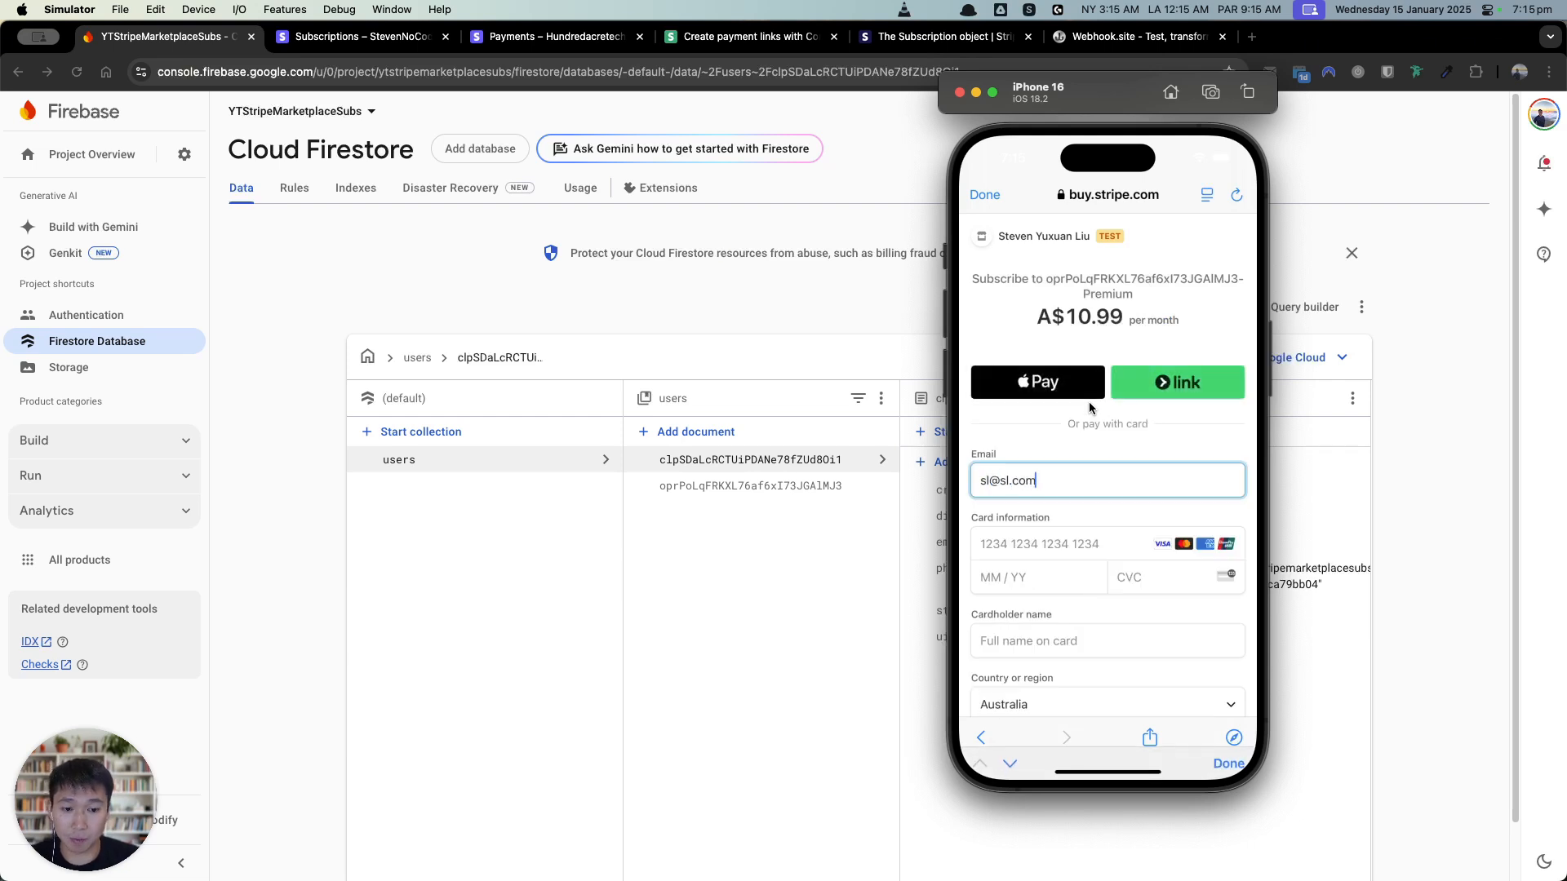
{"action": "key", "text": "Tab"}
{"action": "type", "text": "4242 4242 424"}
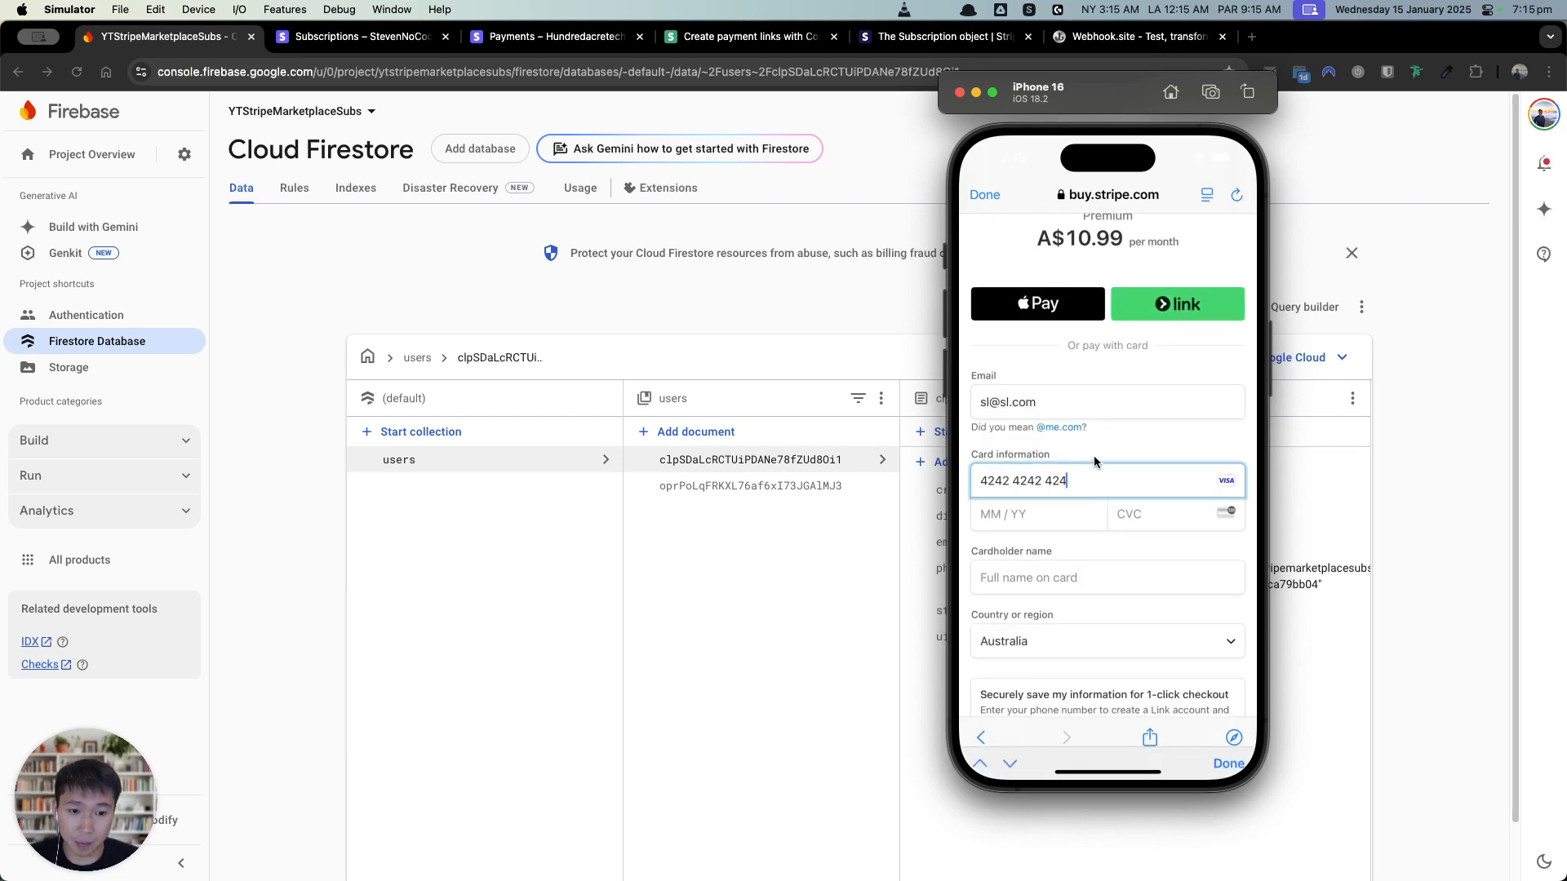
{"action": "type", "text": "2 42421234"}
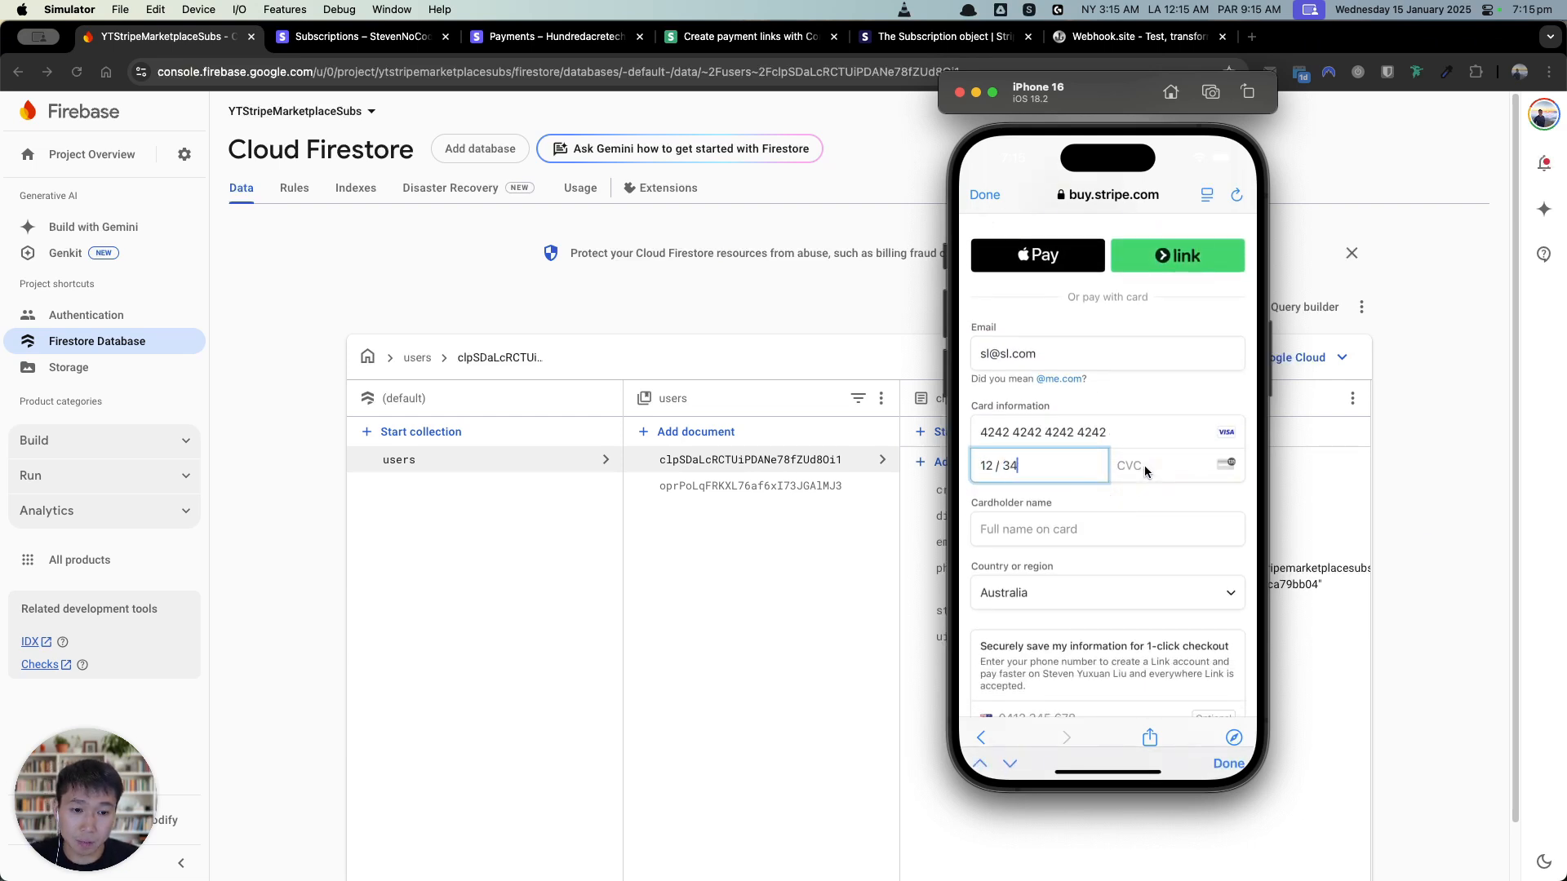
{"action": "type", "text": "123"}
Step: Add the cardholder name, submit the subscription and decline saving the card
{"action": "left_click", "coordinate": [1120, 529]}
{"action": "type", "text": "SL"}
{"action": "scroll", "coordinate": [1162, 608], "scroll_direction": "down", "scroll_amount": 3}
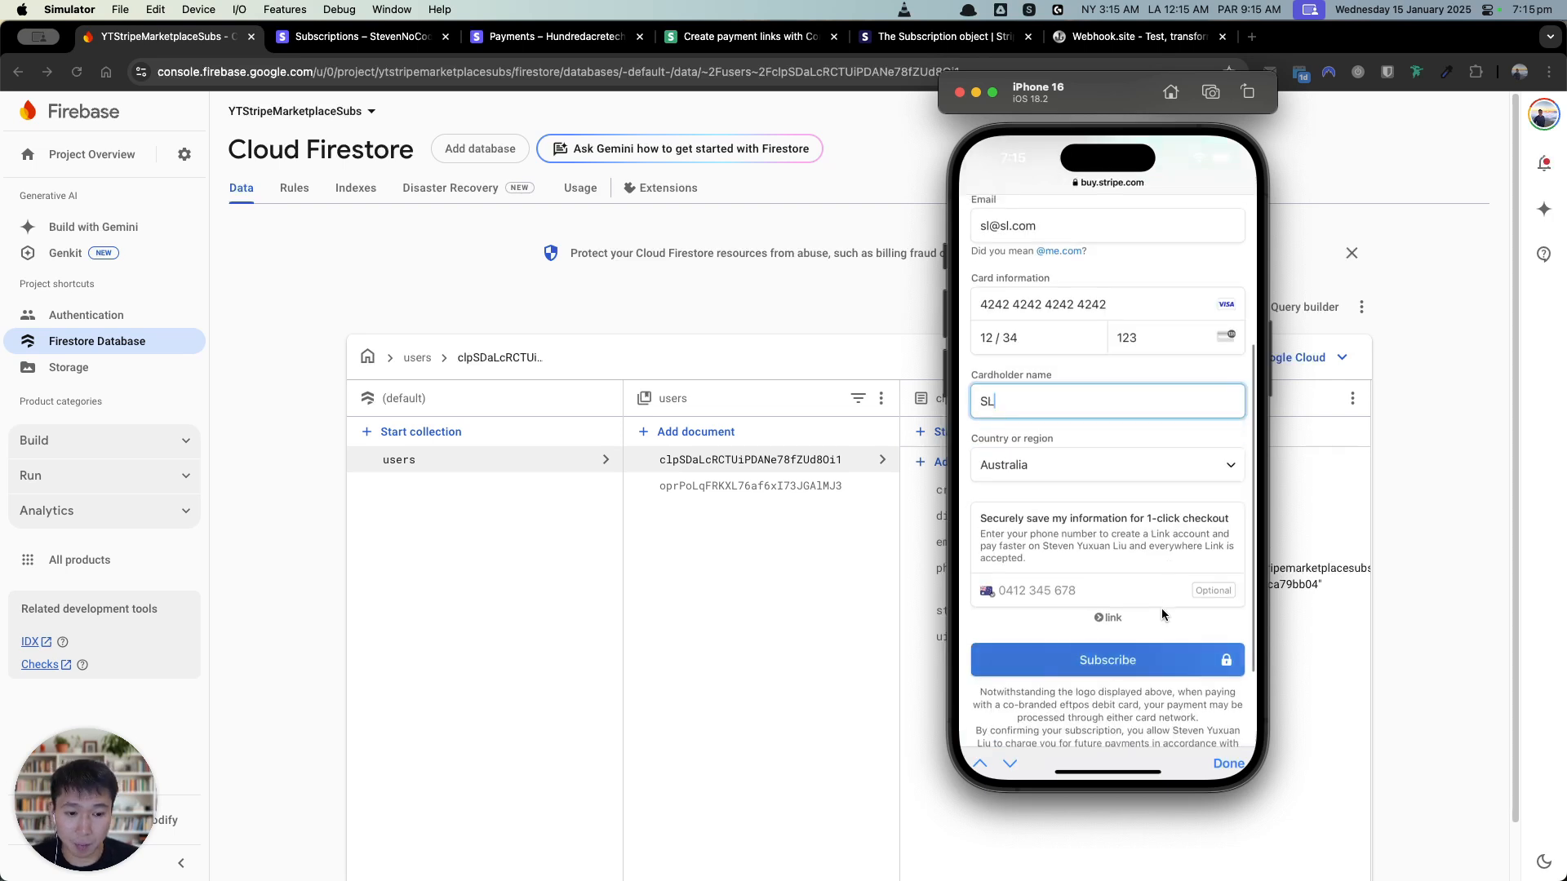
{"action": "left_click", "coordinate": [1140, 660]}
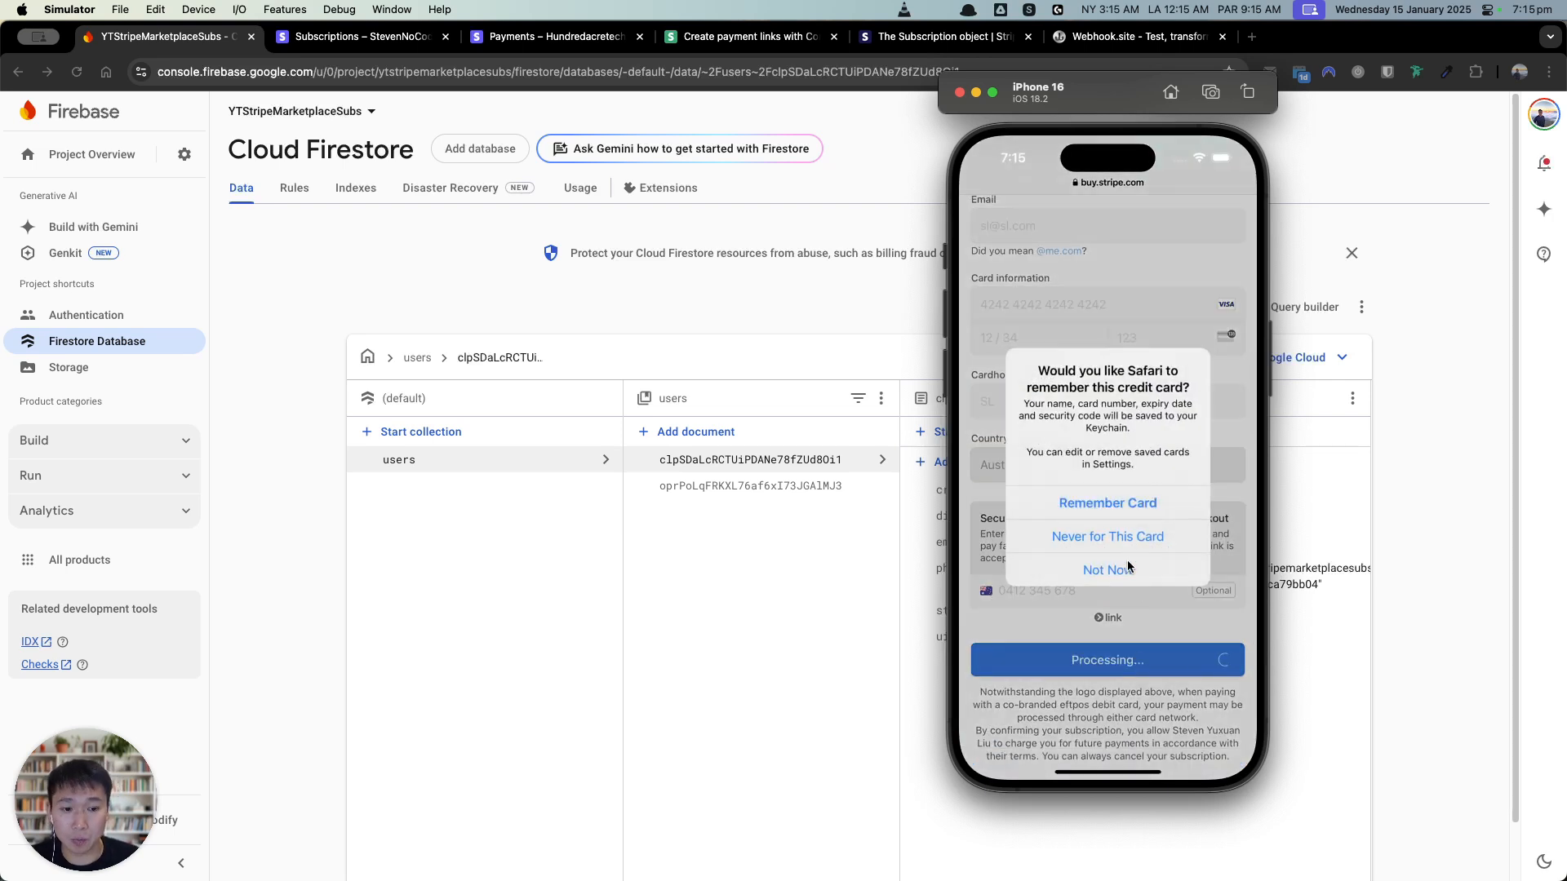
{"action": "left_click", "coordinate": [1130, 573]}
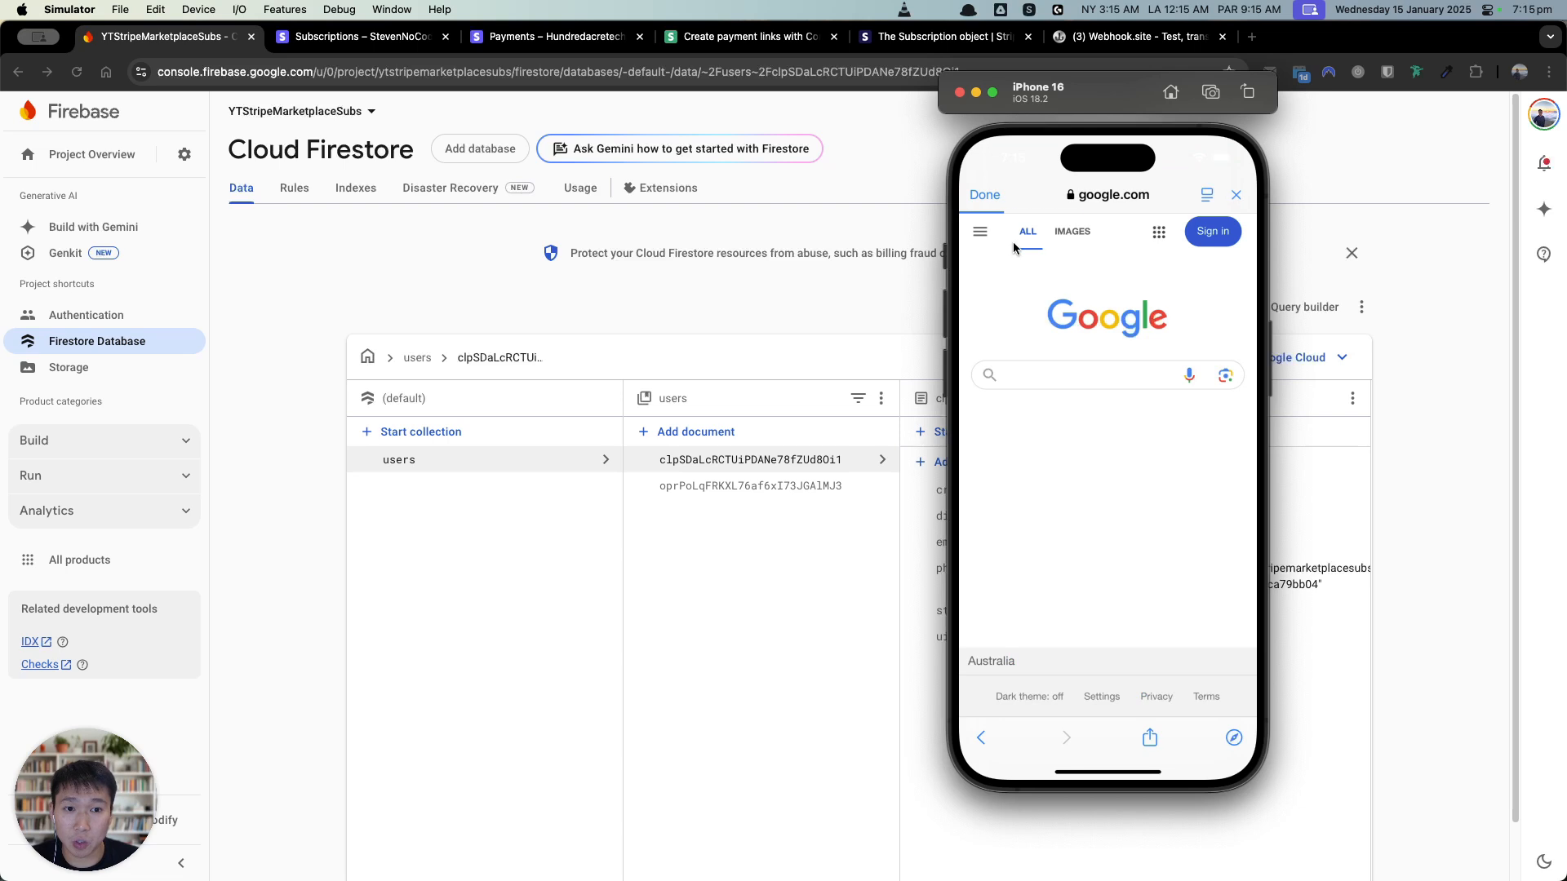
{"action": "left_click", "coordinate": [771, 623]}
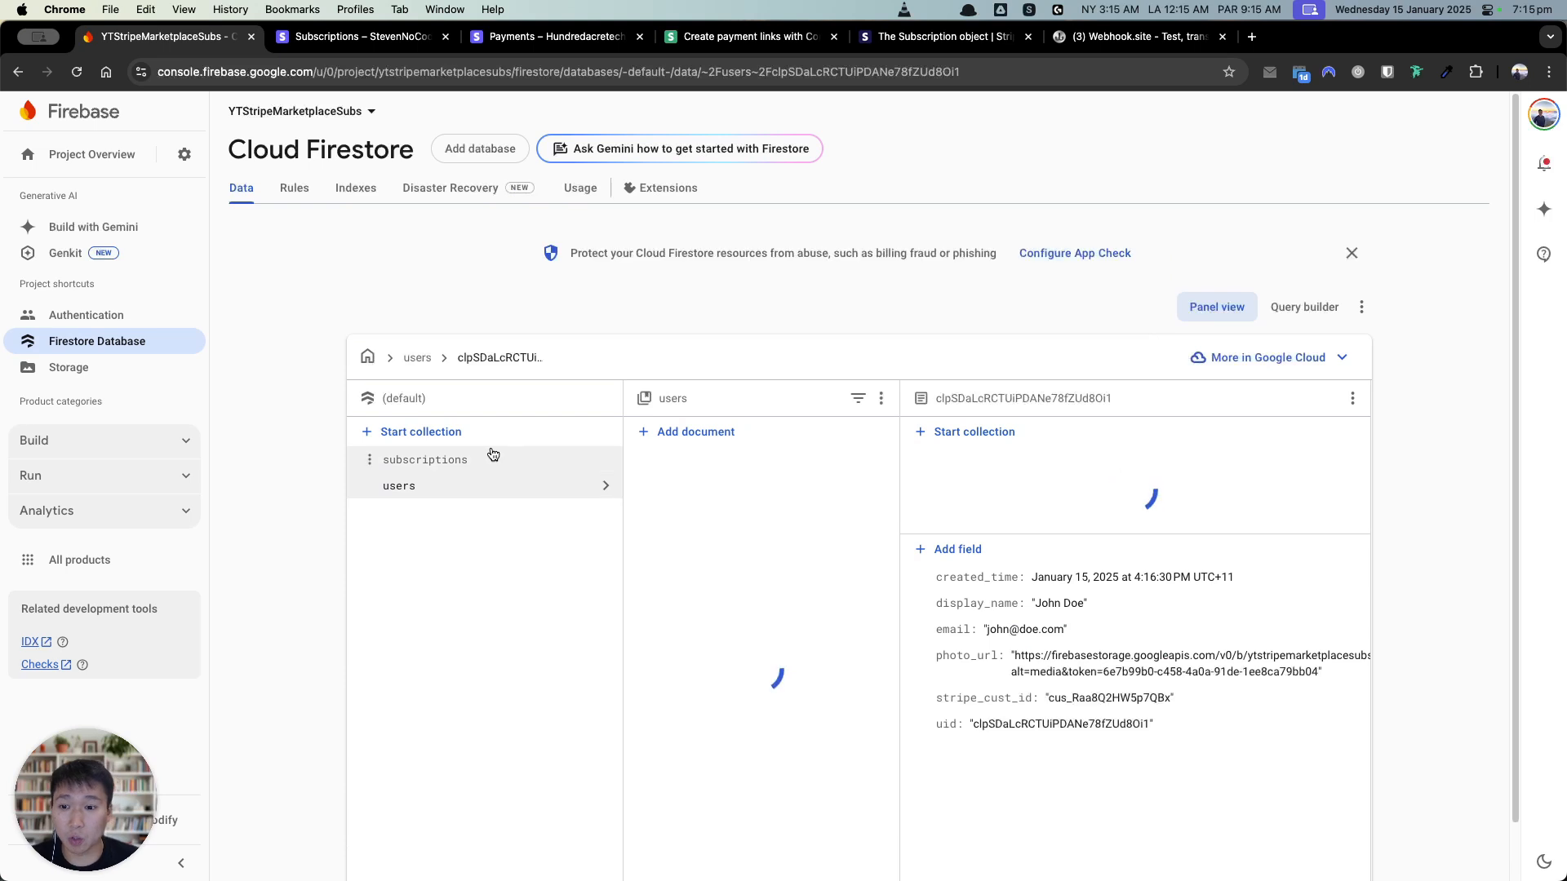
Step: Inspect the new active subscription document and the subscriber's supported_creators entry for the creator
{"action": "left_click", "coordinate": [571, 459]}
{"action": "left_click", "coordinate": [745, 460]}
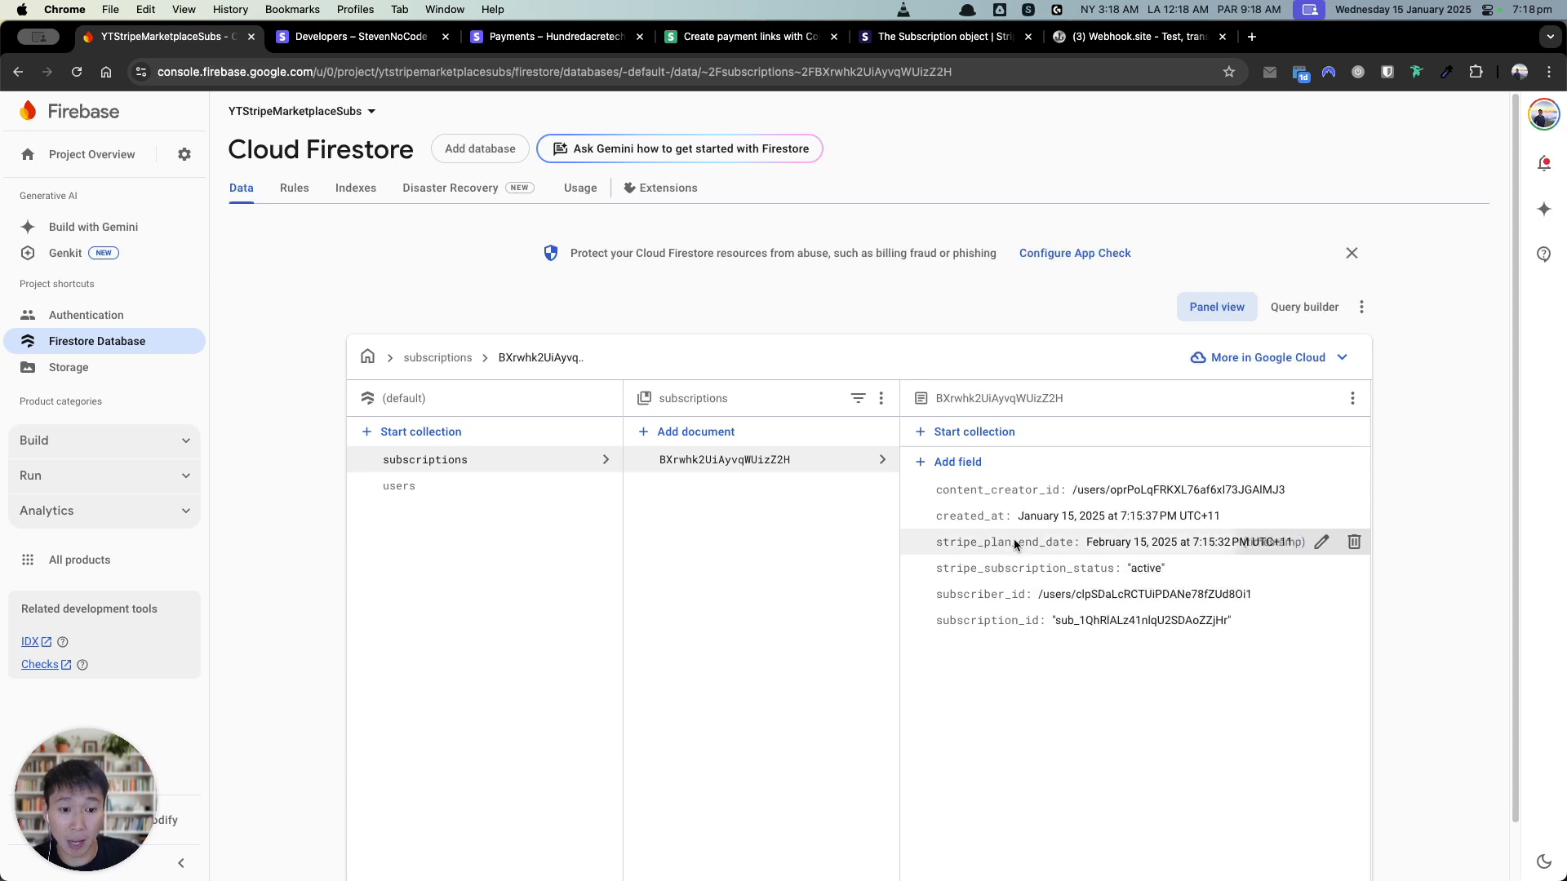
{"action": "left_click", "coordinate": [500, 490]}
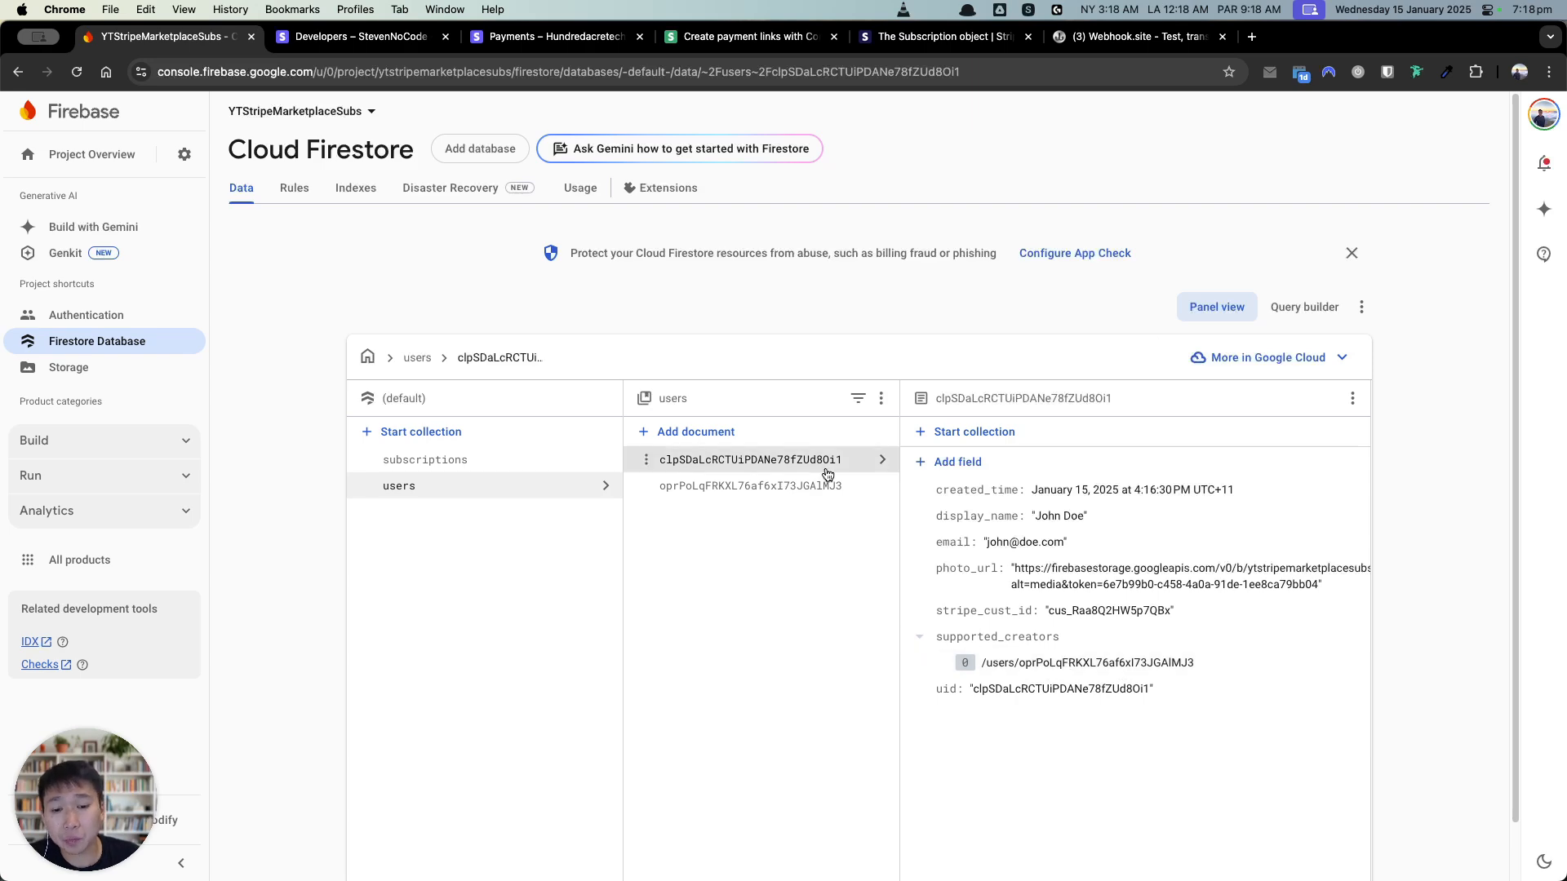
{"action": "left_click", "coordinate": [787, 486]}
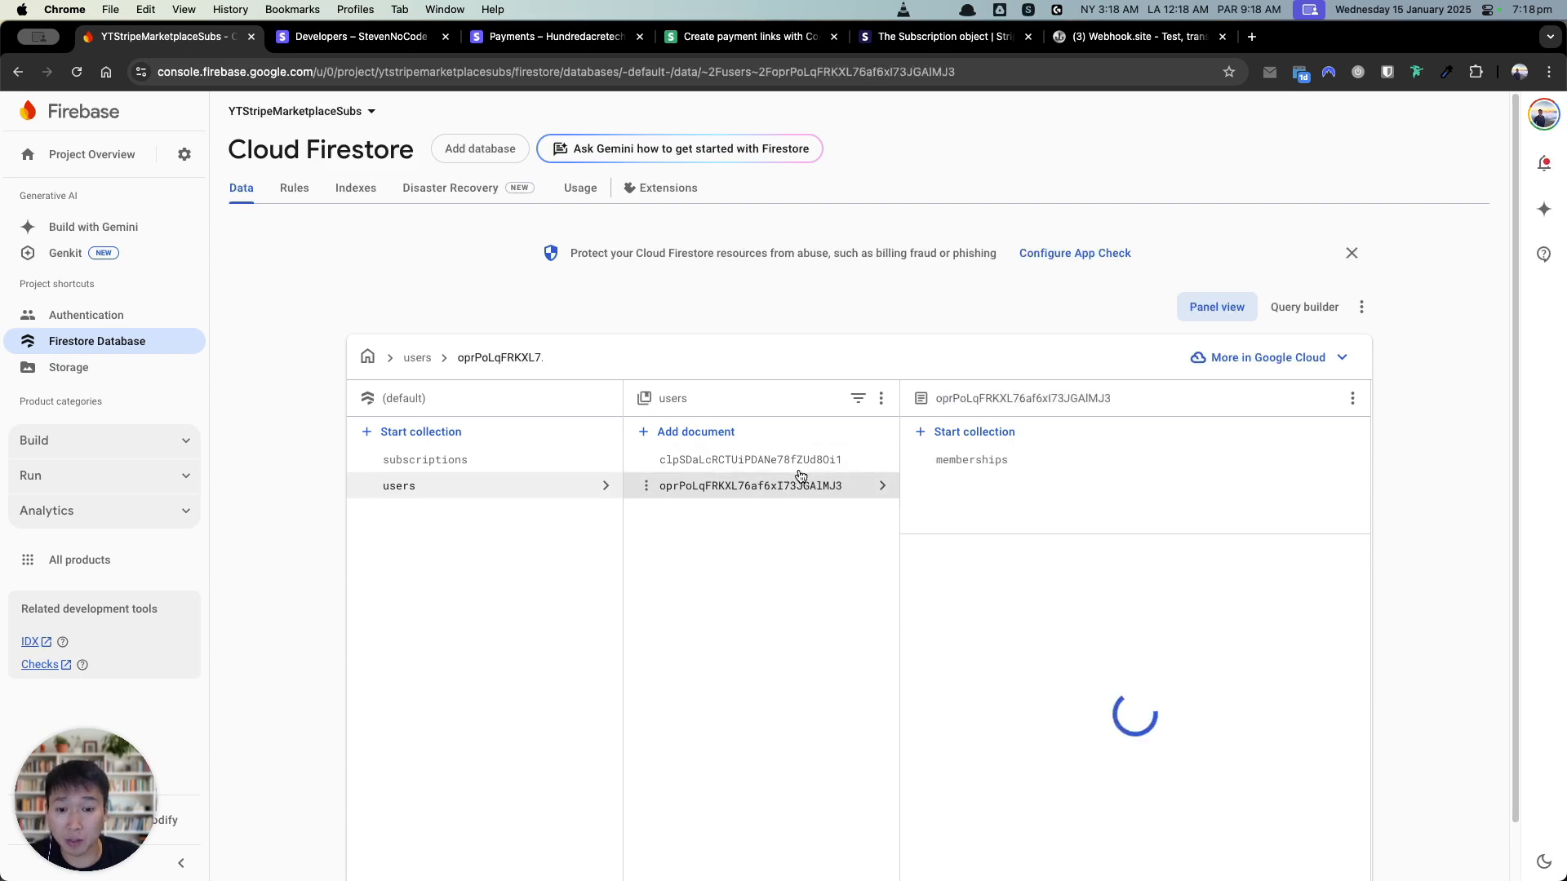
{"action": "left_click", "coordinate": [800, 475]}
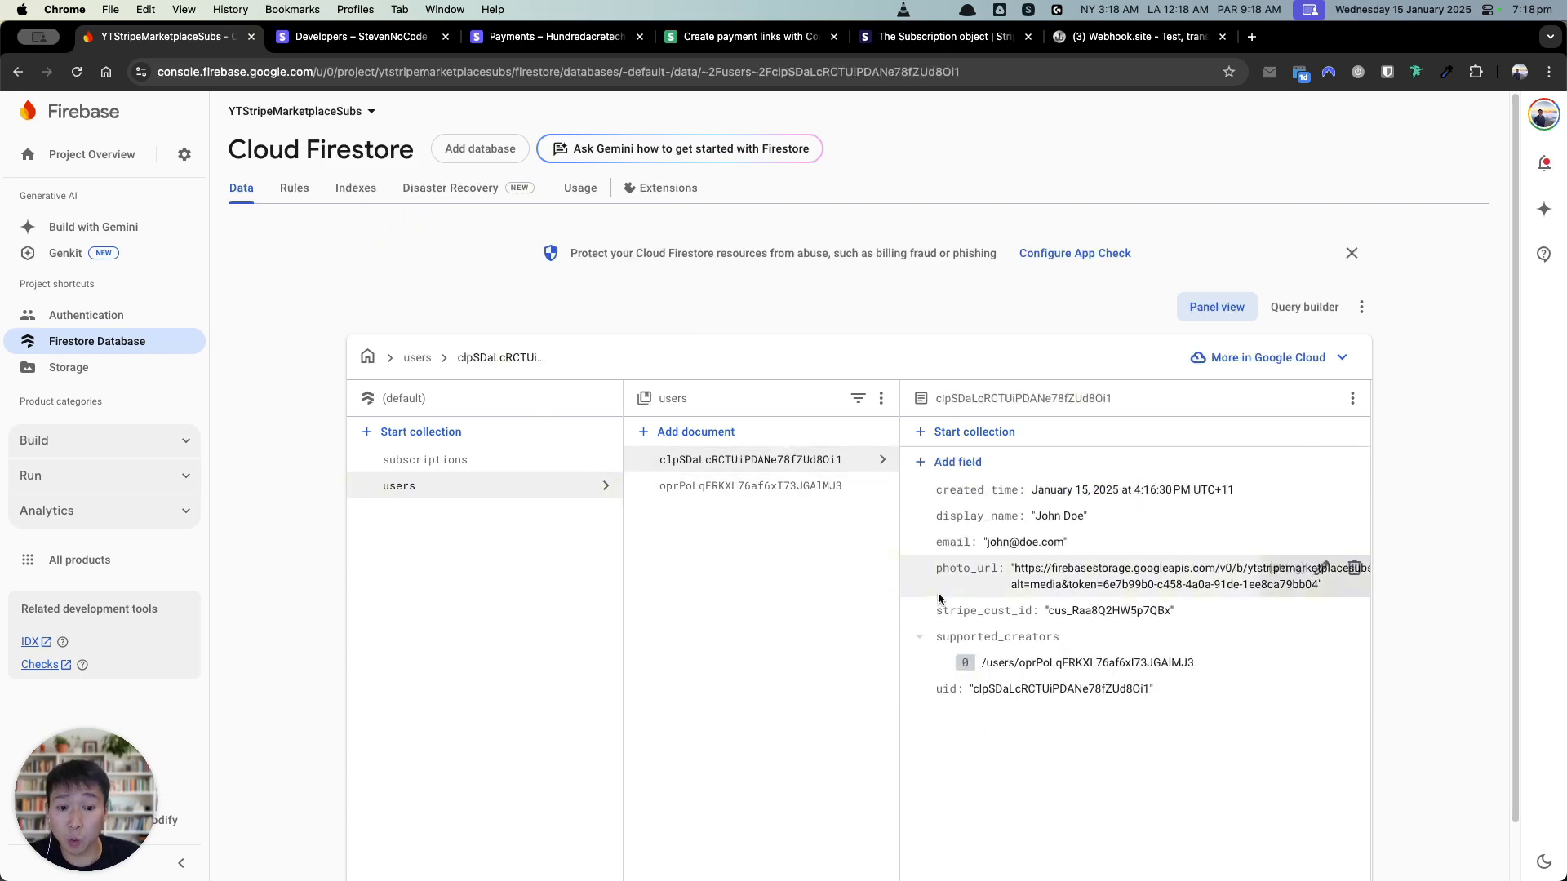
Step: Revisit the creator's detail page in the simulator, then return to the FlutterFlow project
{"action": "key", "text": "ctrl+Up"}
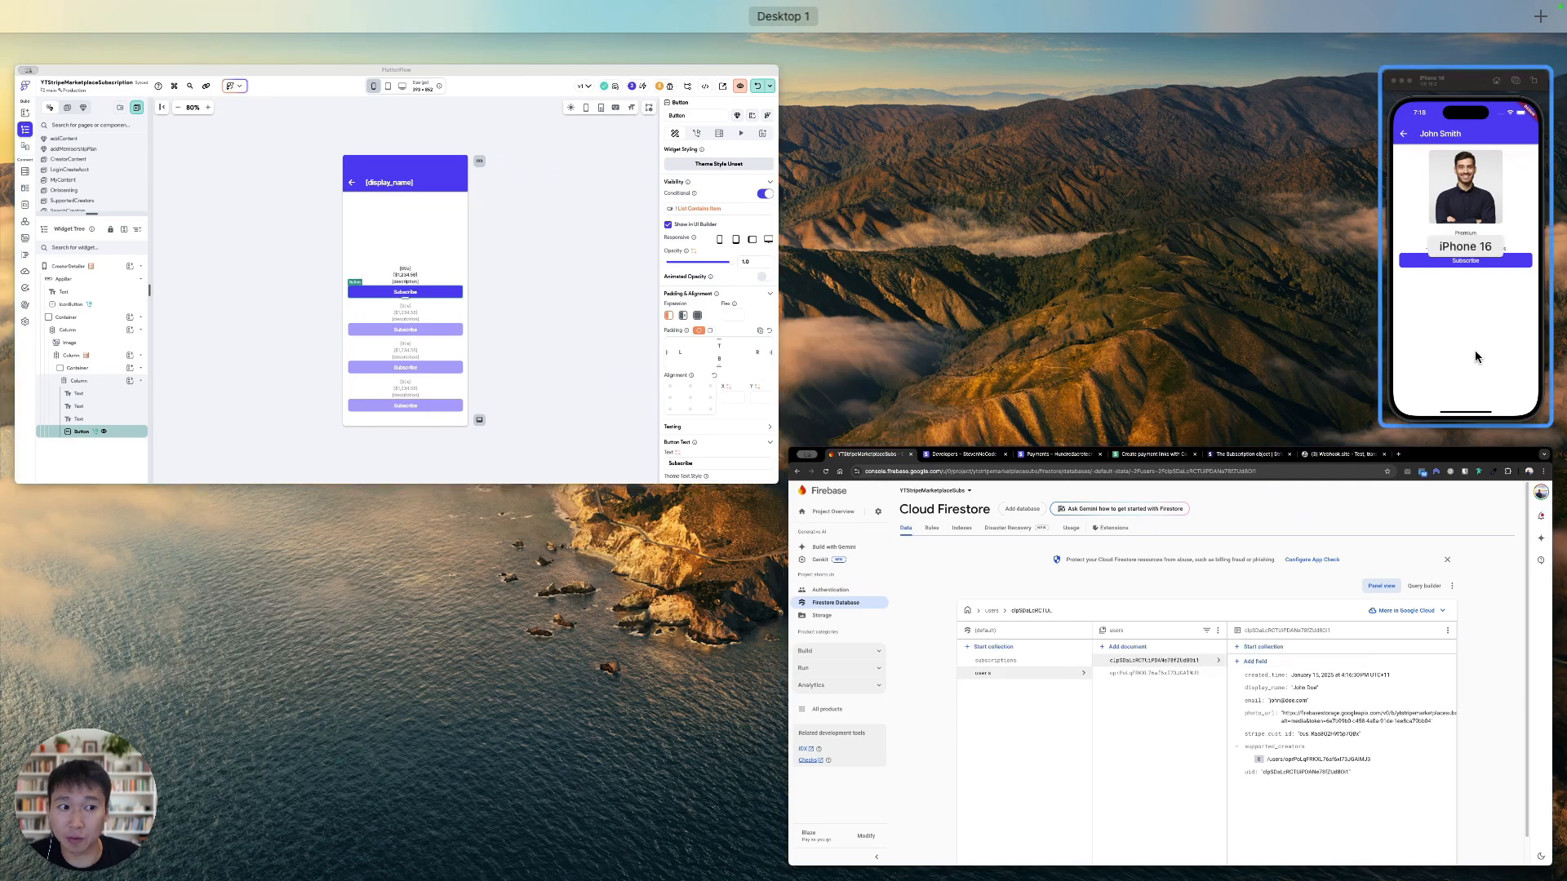
{"action": "left_click", "coordinate": [1475, 351]}
{"action": "left_click", "coordinate": [979, 204]}
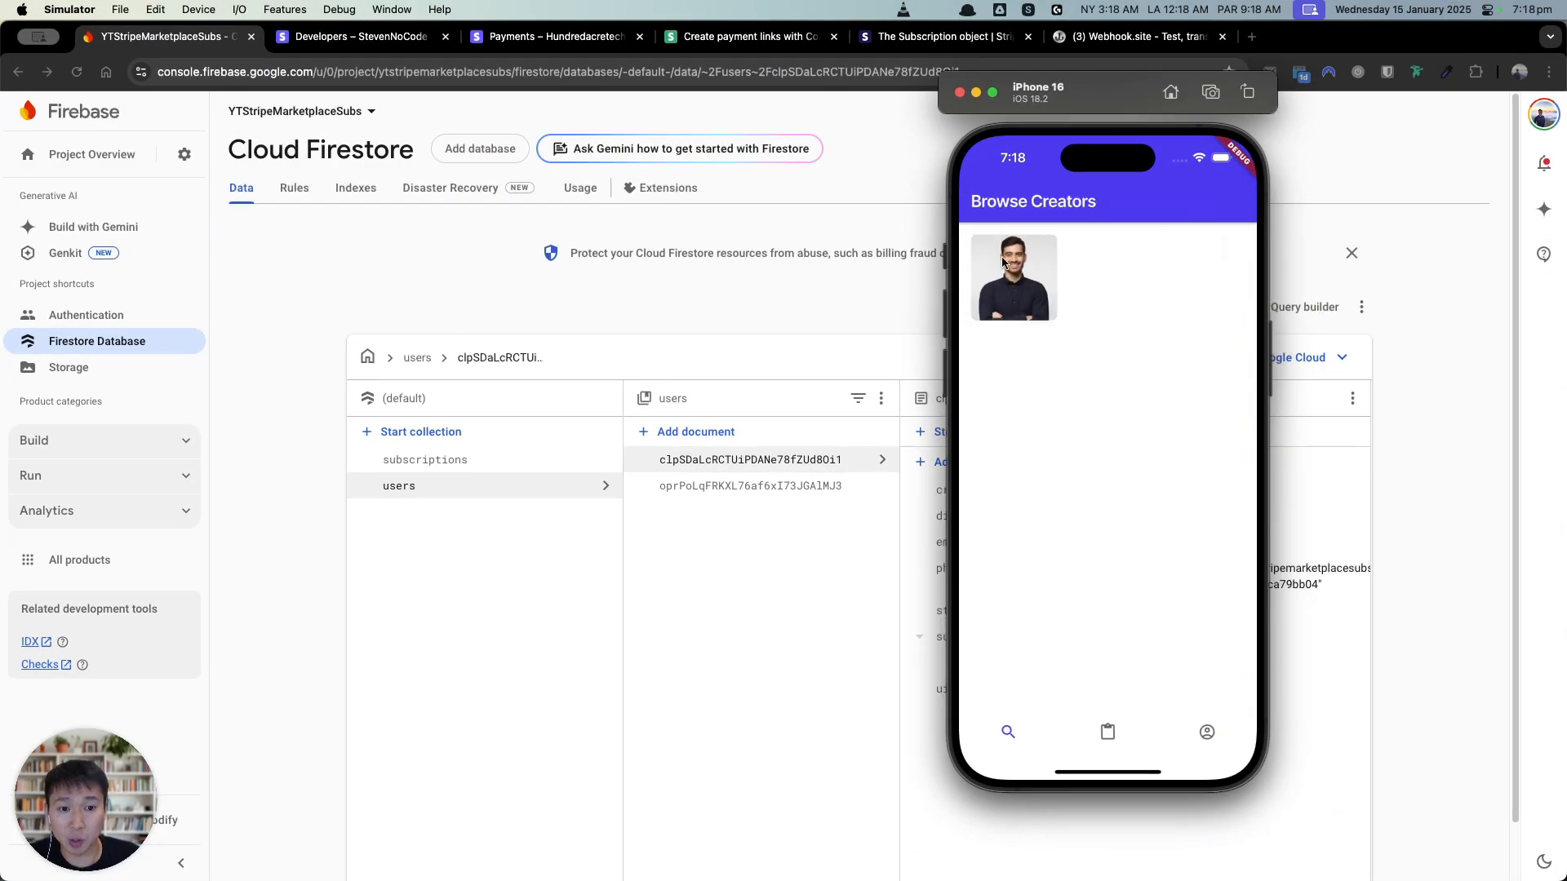
{"action": "left_click", "coordinate": [987, 257]}
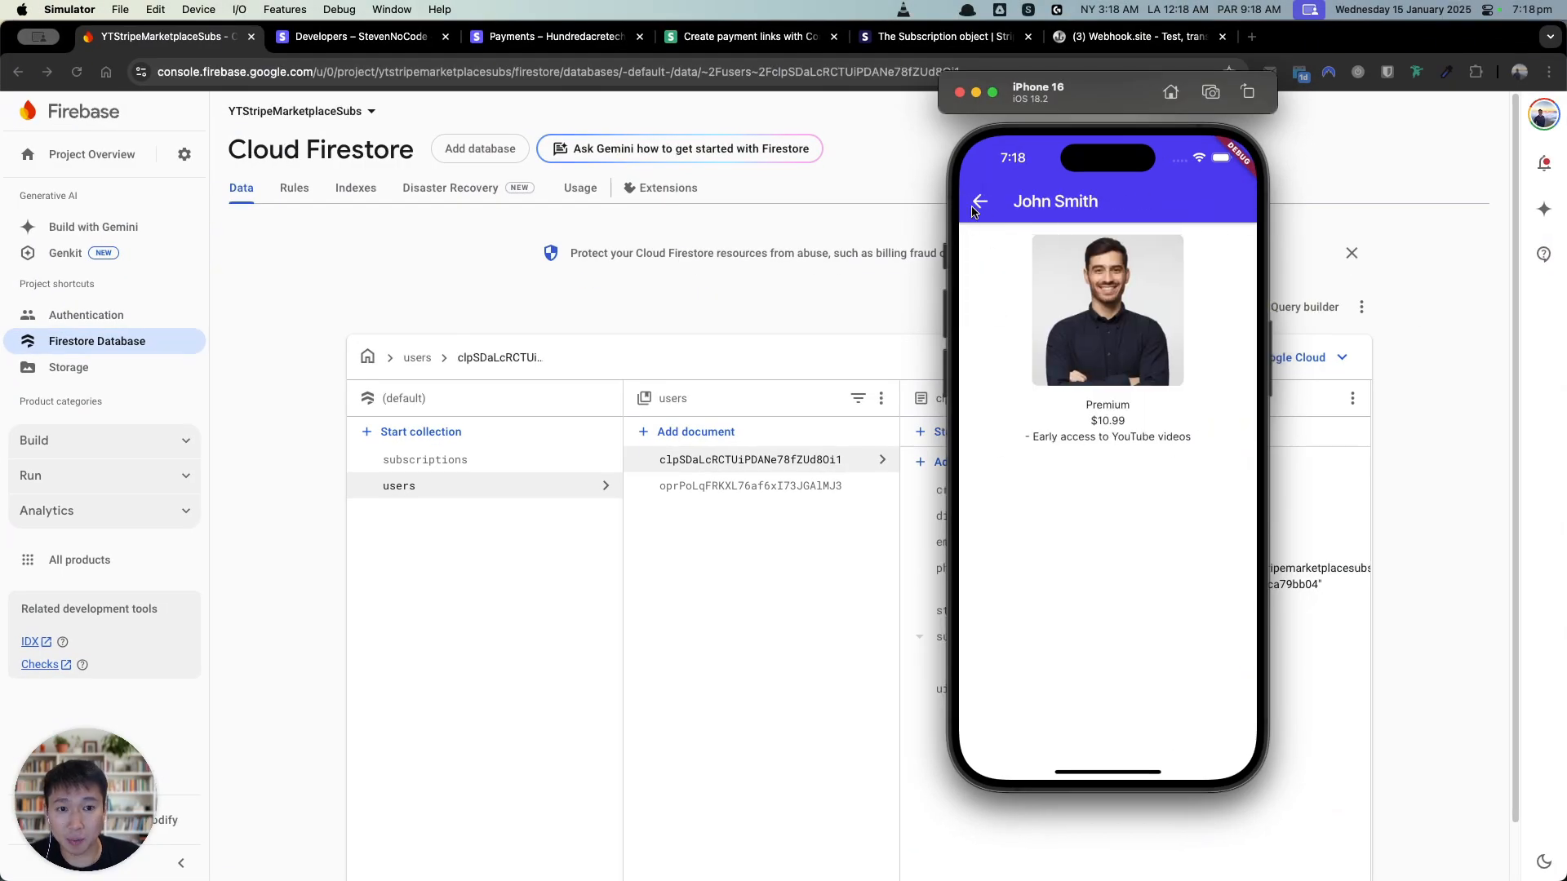
{"action": "left_click", "coordinate": [975, 209]}
{"action": "key", "text": "ctrl+Up"}
{"action": "left_click", "coordinate": [377, 311]}
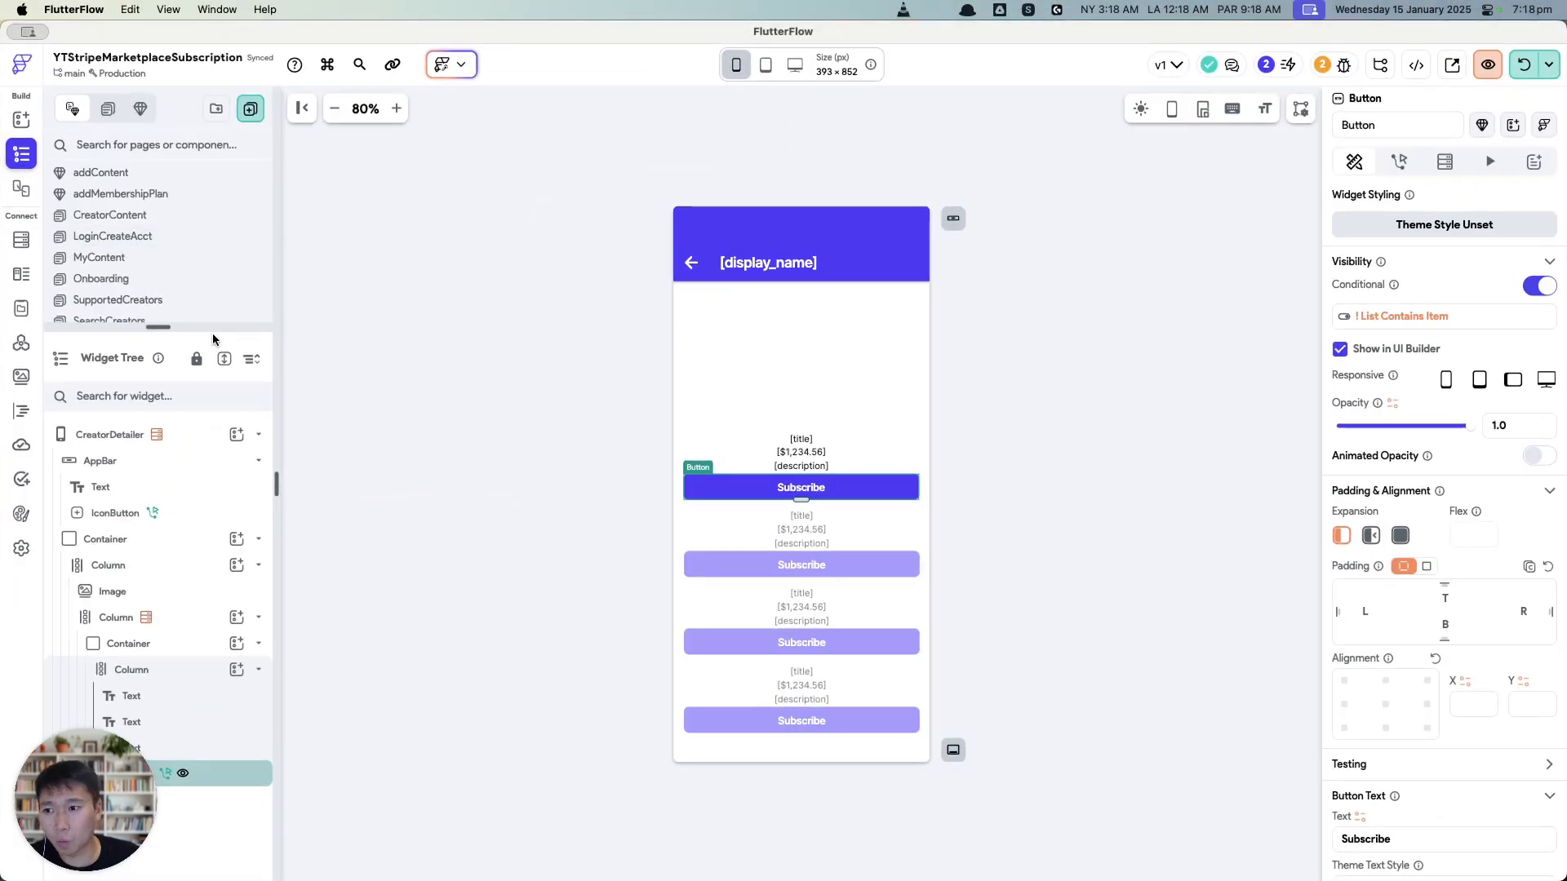
Step: Browse the app's pages, then open Profile and select its My Content row container
{"action": "left_click_drag", "start_coordinate": [215, 328], "coordinate": [217, 505]}
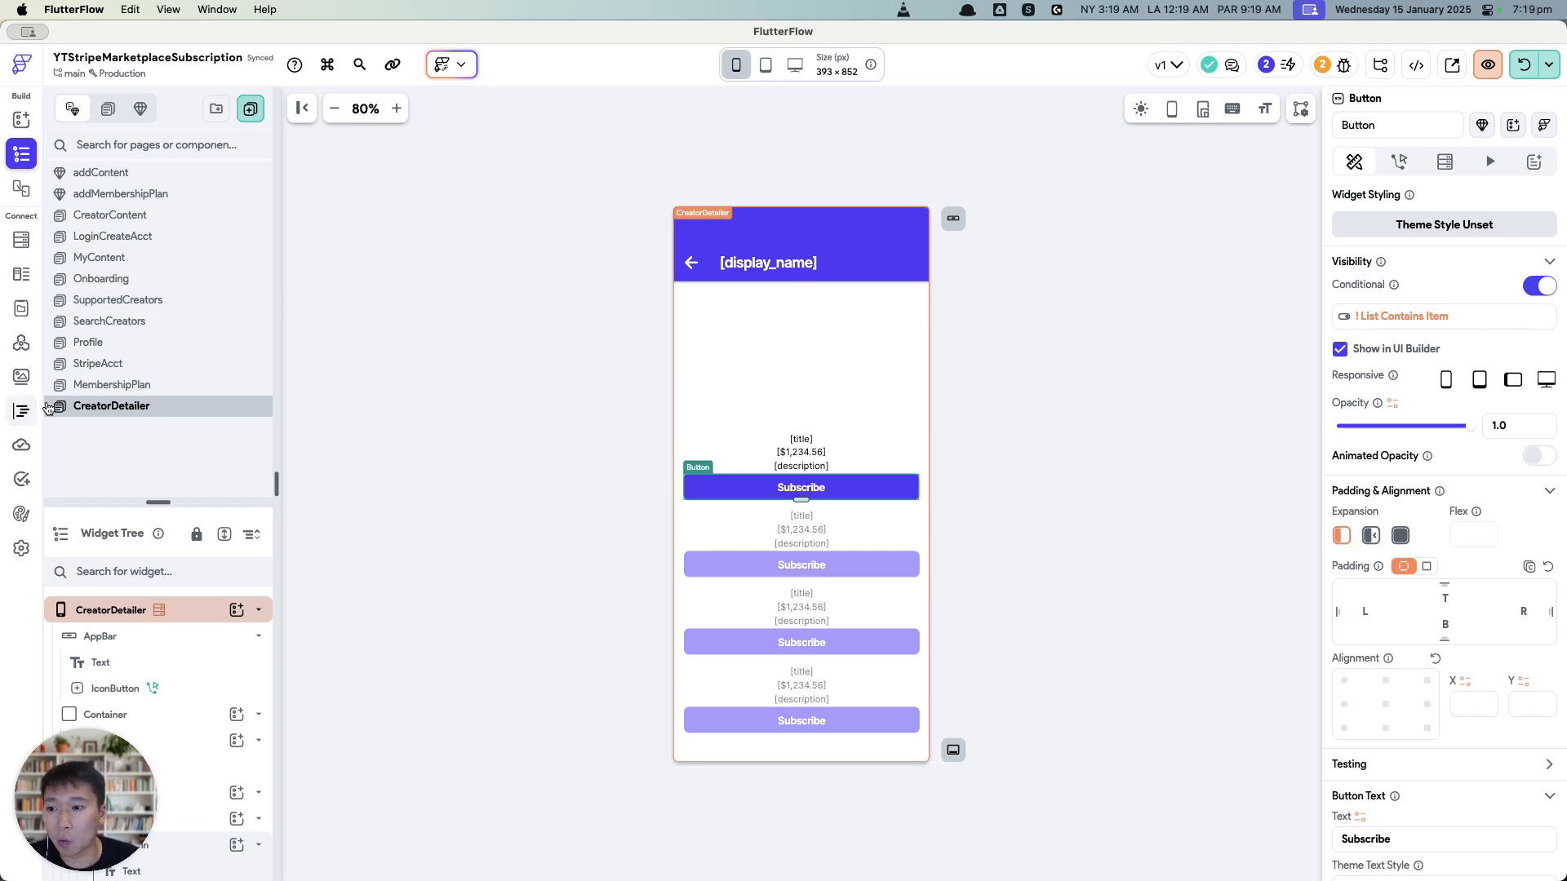
{"action": "left_click", "coordinate": [132, 393]}
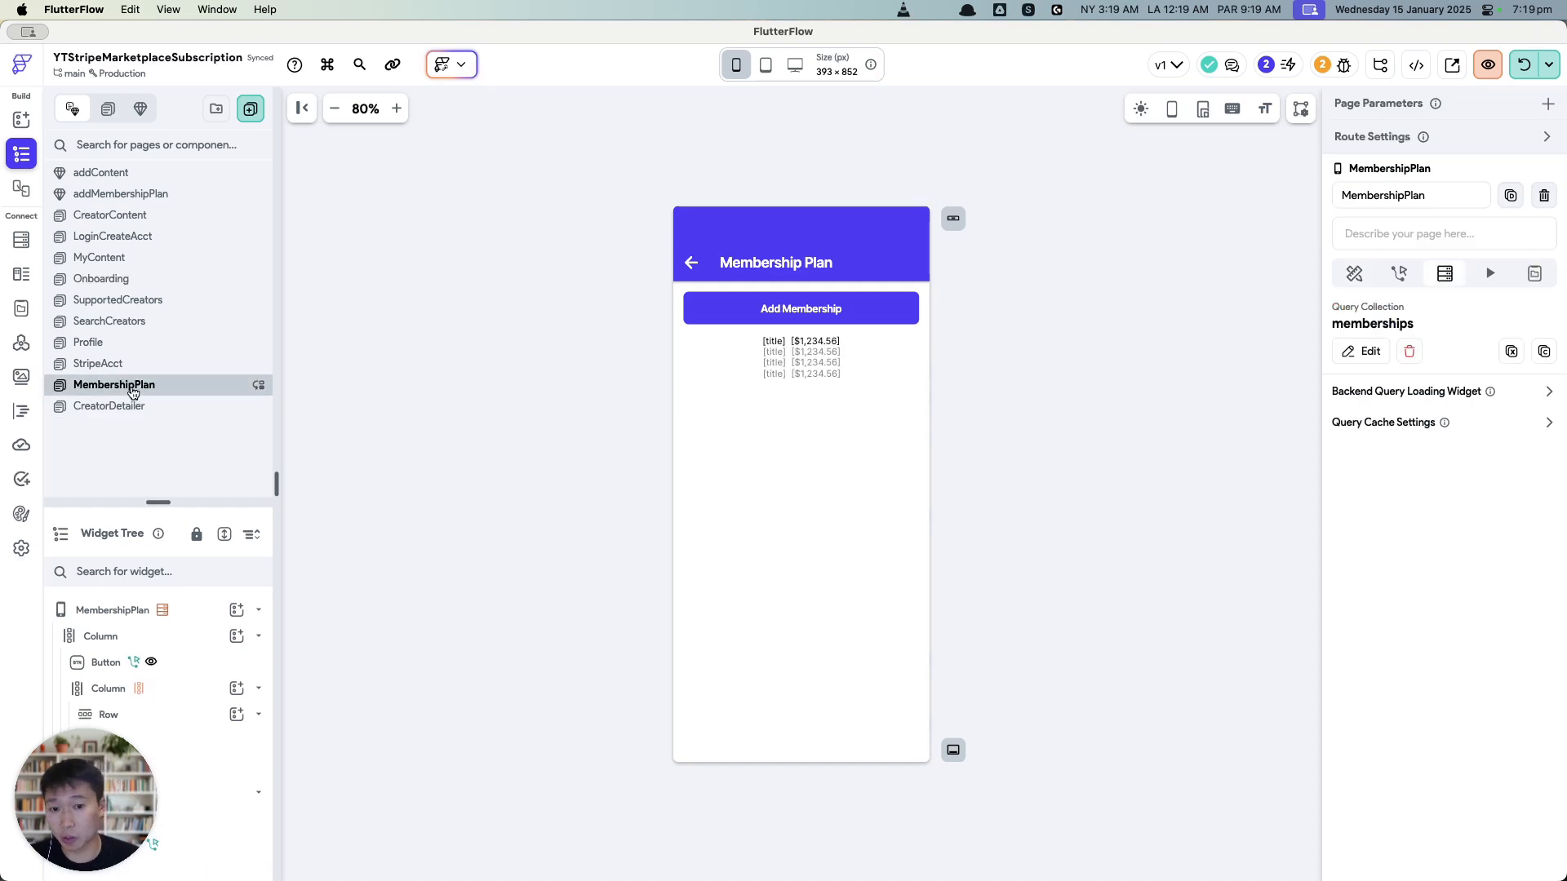
{"action": "left_click", "coordinate": [169, 363]}
{"action": "left_click", "coordinate": [180, 343]}
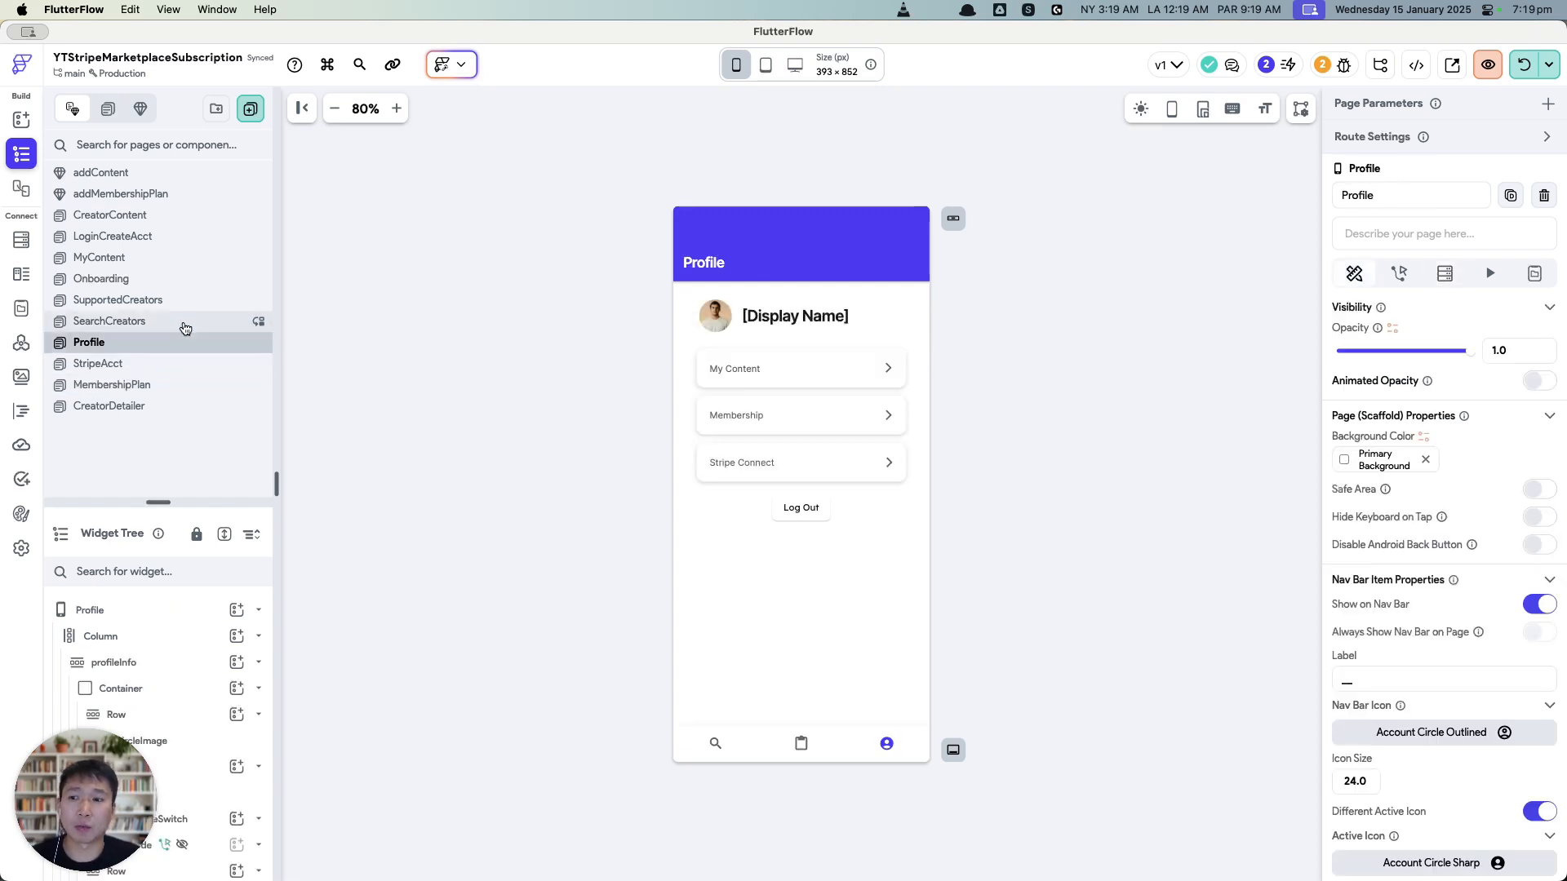
{"action": "left_click", "coordinate": [185, 326]}
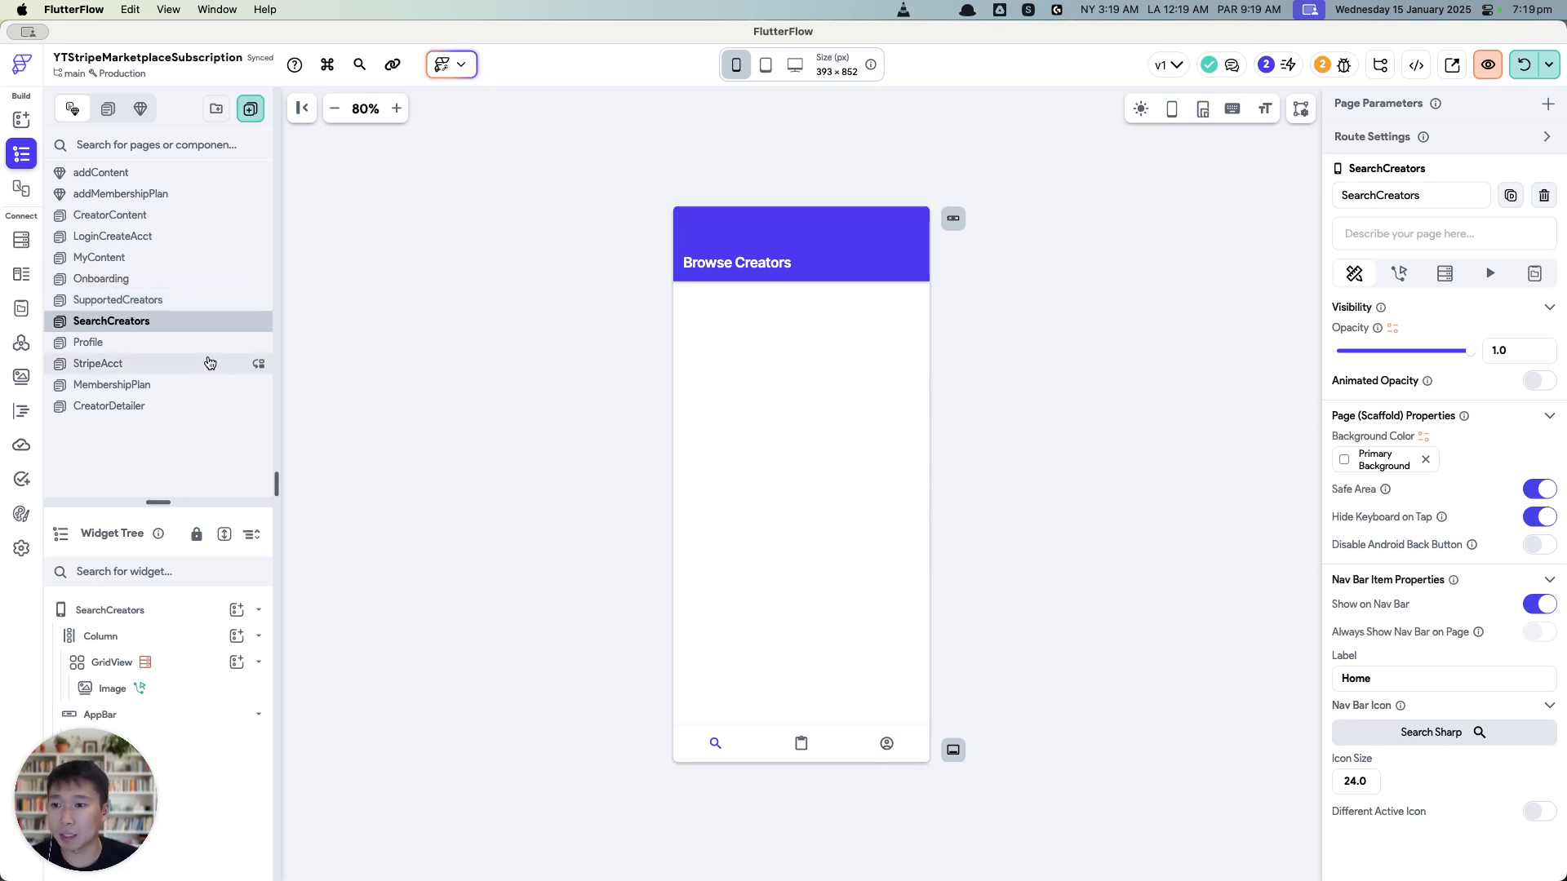
{"action": "left_click", "coordinate": [186, 301]}
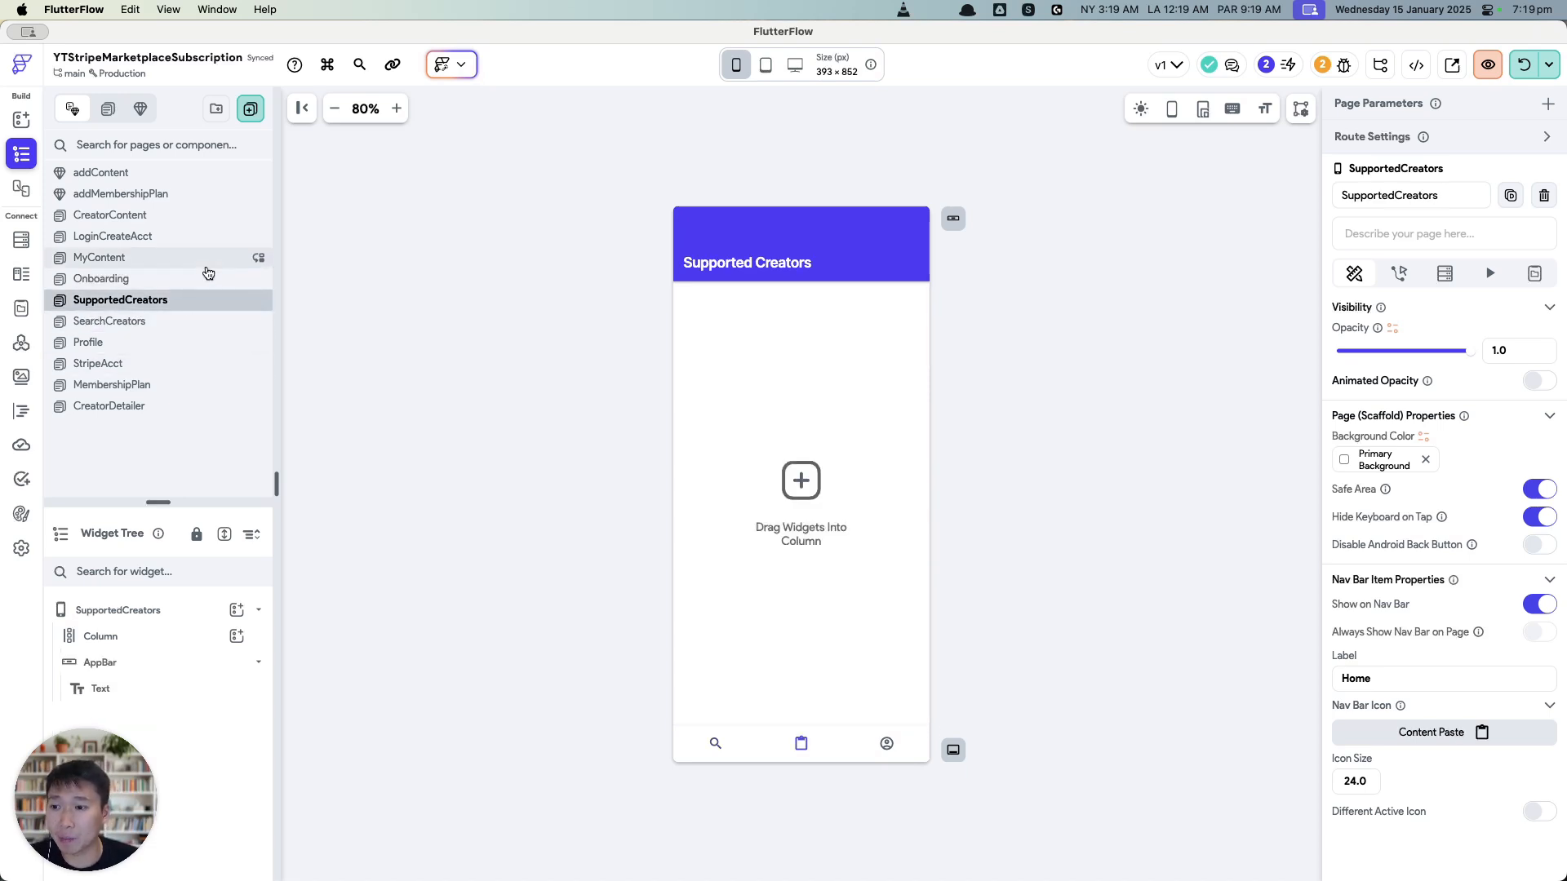
{"action": "left_click", "coordinate": [204, 258]}
{"action": "left_click", "coordinate": [202, 279]}
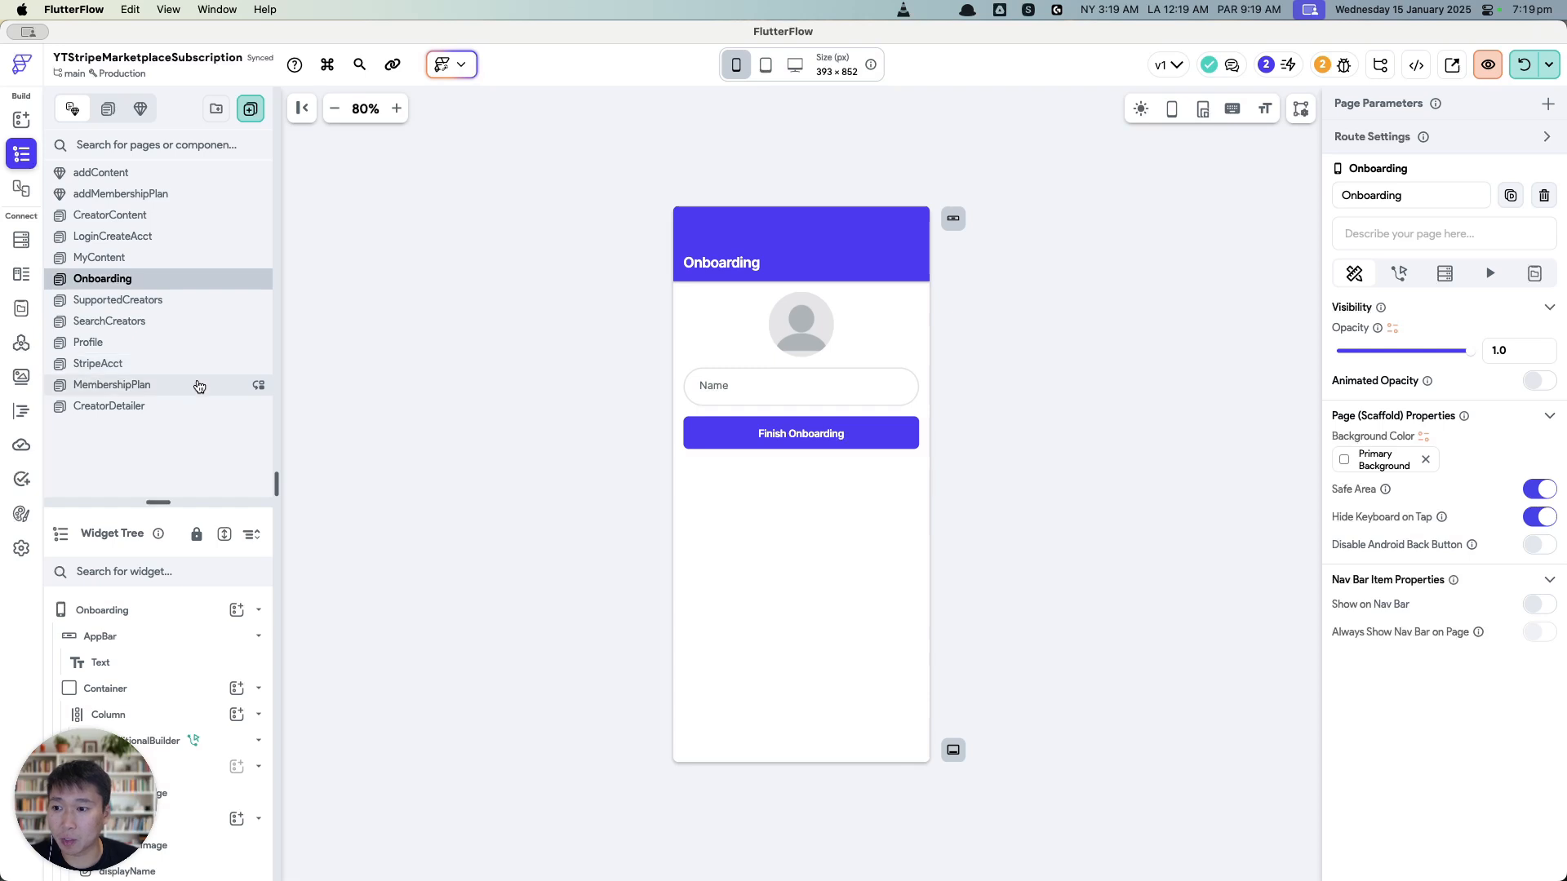
{"action": "left_click", "coordinate": [192, 342]}
{"action": "left_click", "coordinate": [821, 381]}
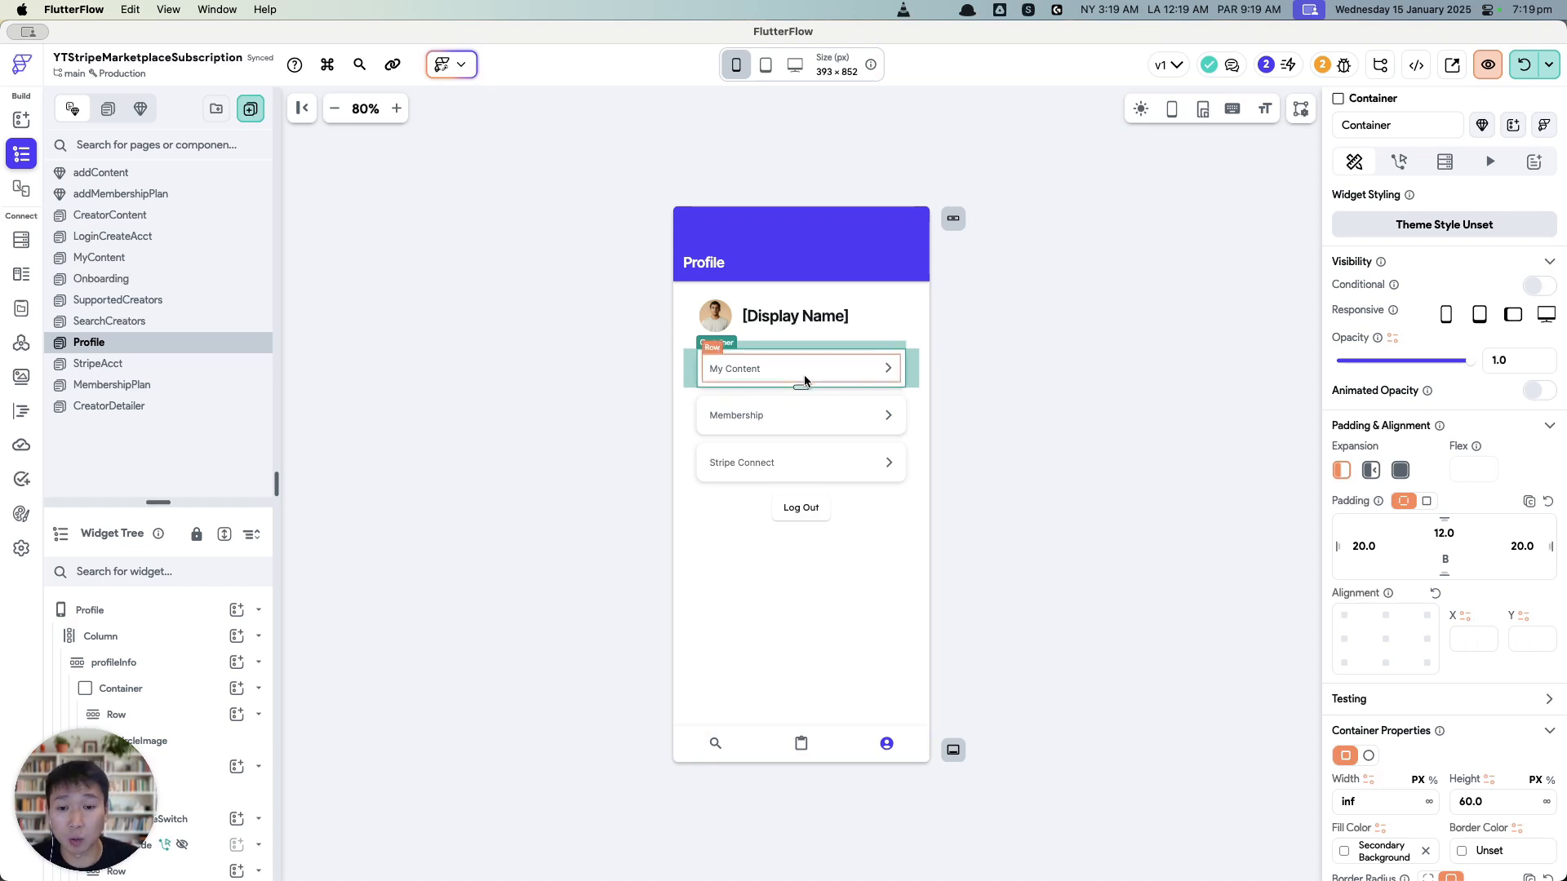
Step: Show the My Content row only when Authenticated User stripe_connect_charges_enabled is true
{"action": "left_click", "coordinate": [1536, 287]}
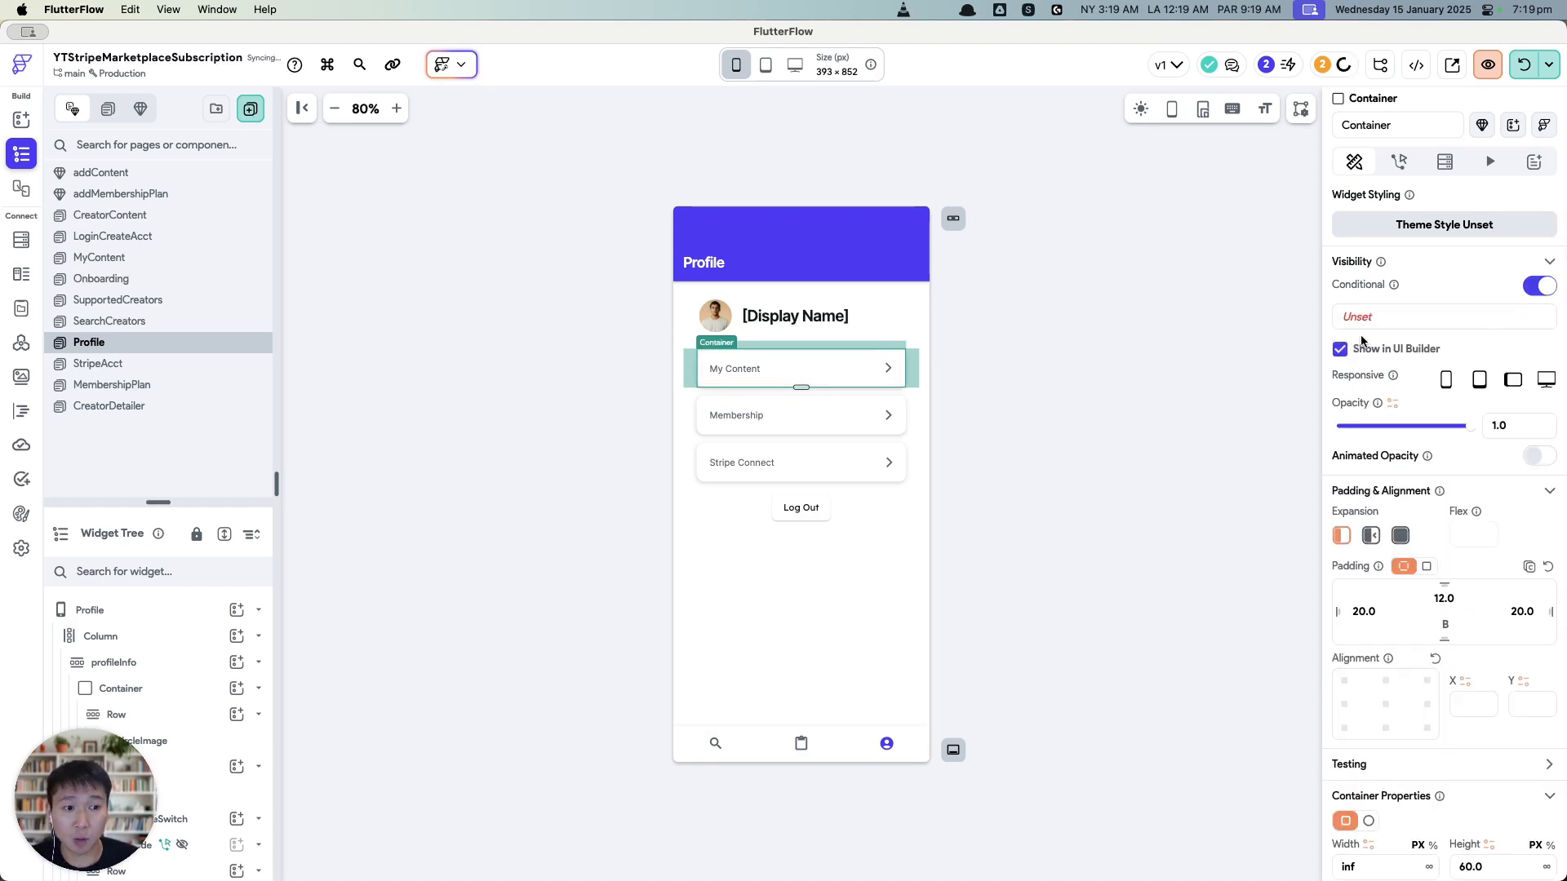
{"action": "left_click", "coordinate": [1362, 318]}
{"action": "left_click", "coordinate": [1163, 391]}
{"action": "left_click", "coordinate": [1169, 440]}
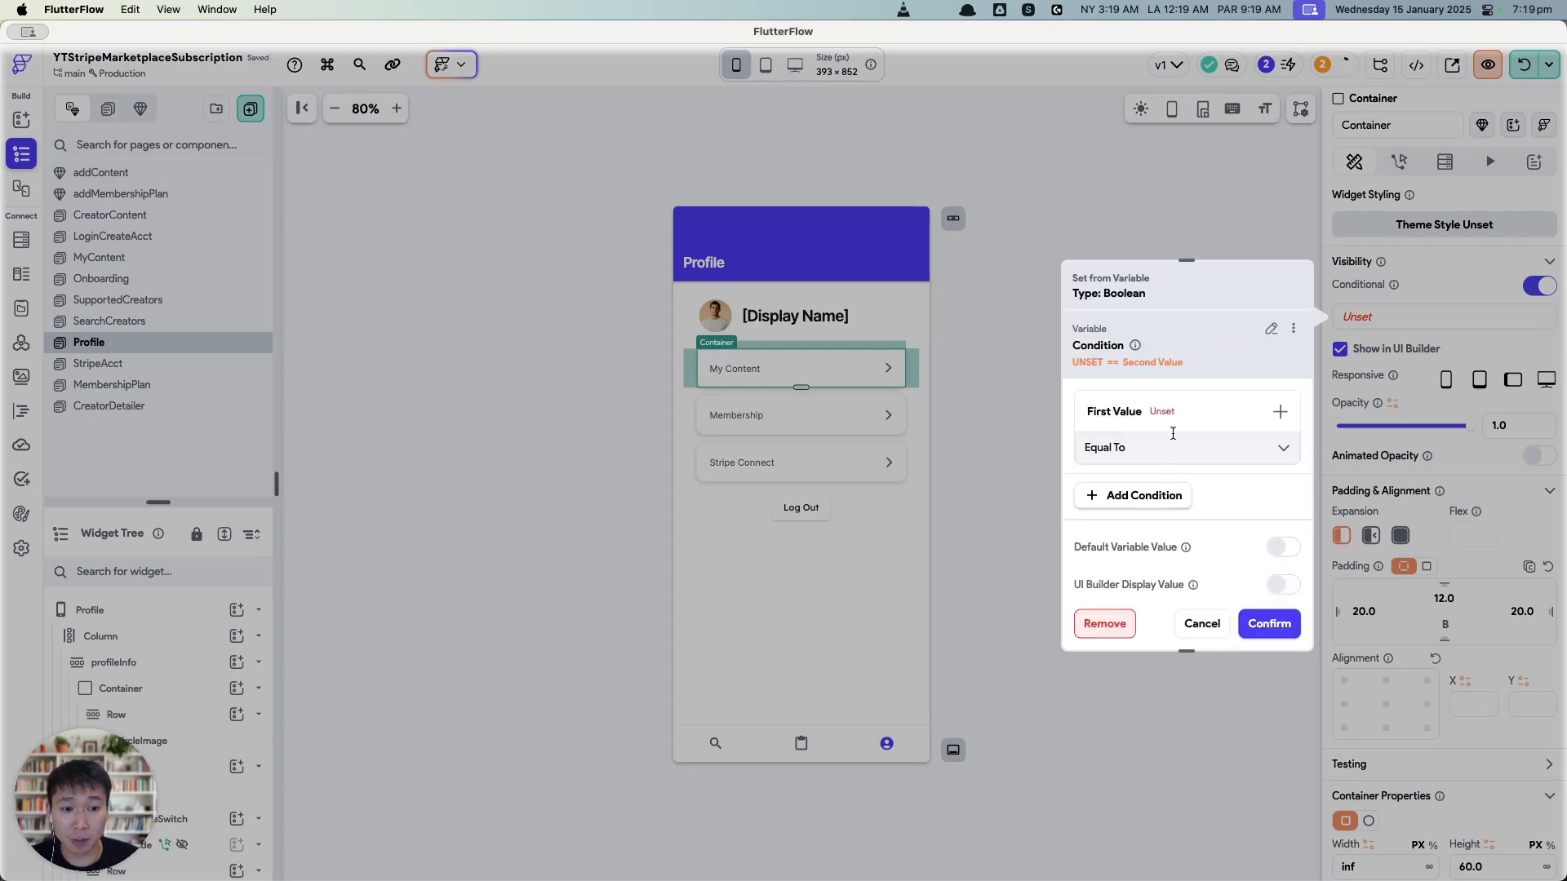
{"action": "left_click", "coordinate": [1106, 626]}
{"action": "type", "text": "stripe"}
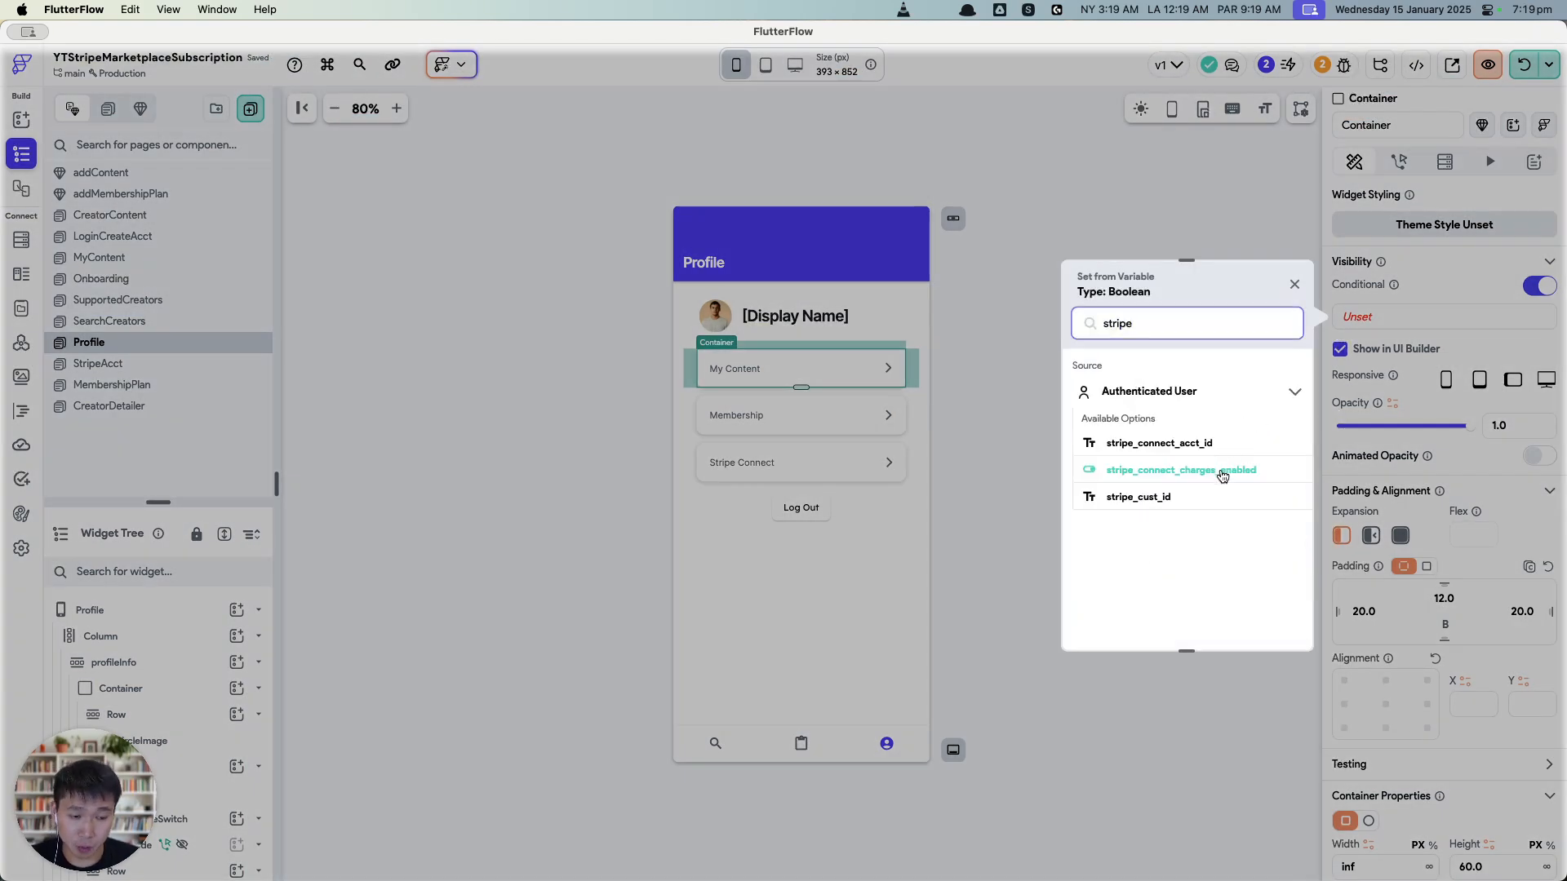
{"action": "left_click", "coordinate": [1222, 471]}
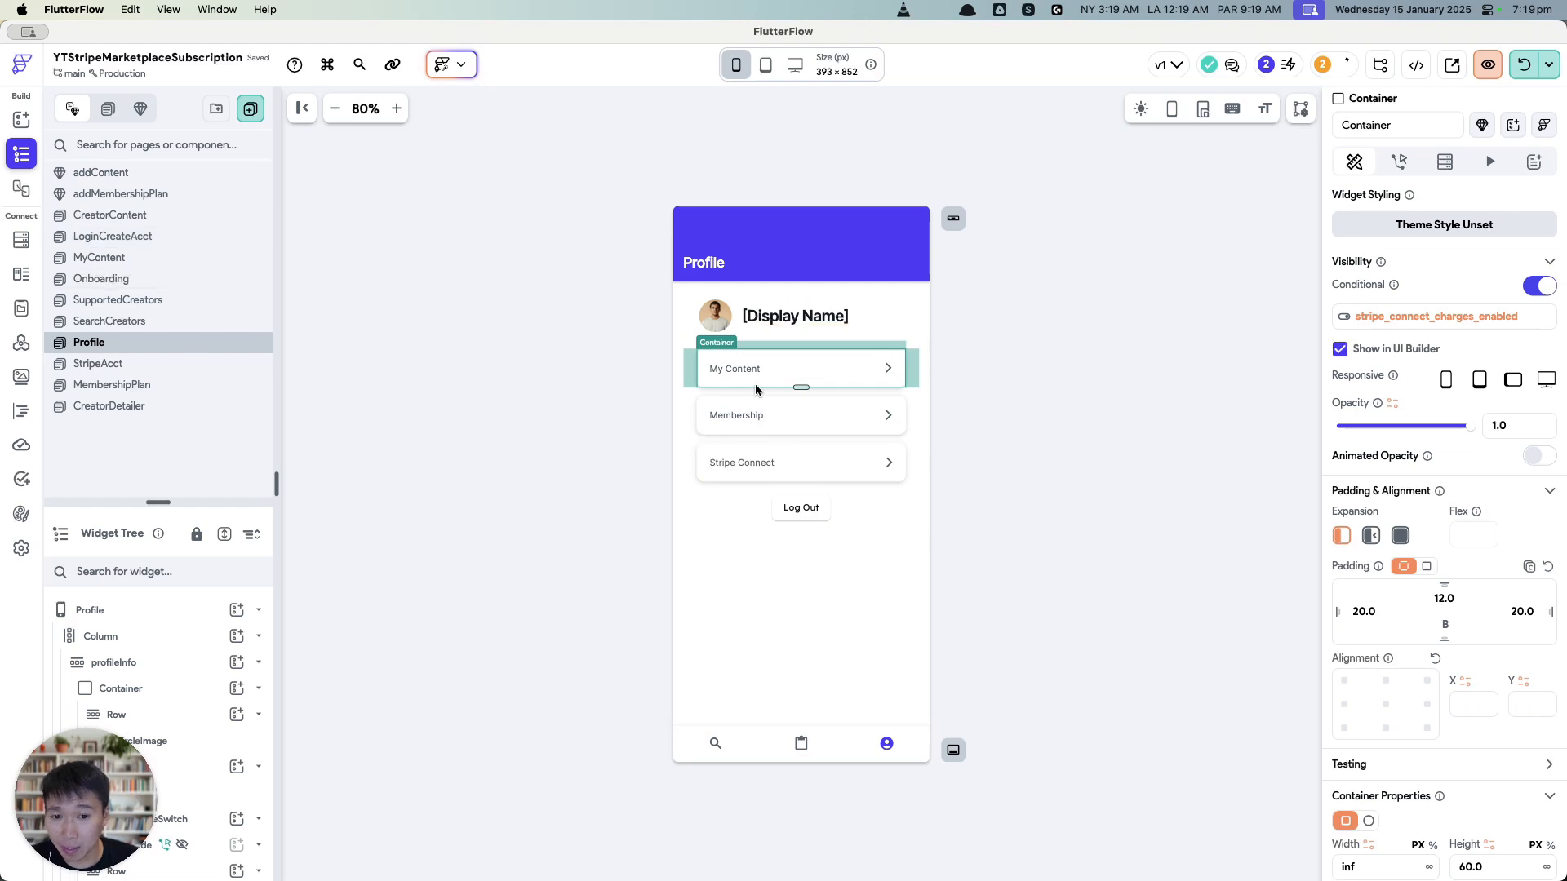
{"action": "left_click", "coordinate": [107, 257]}
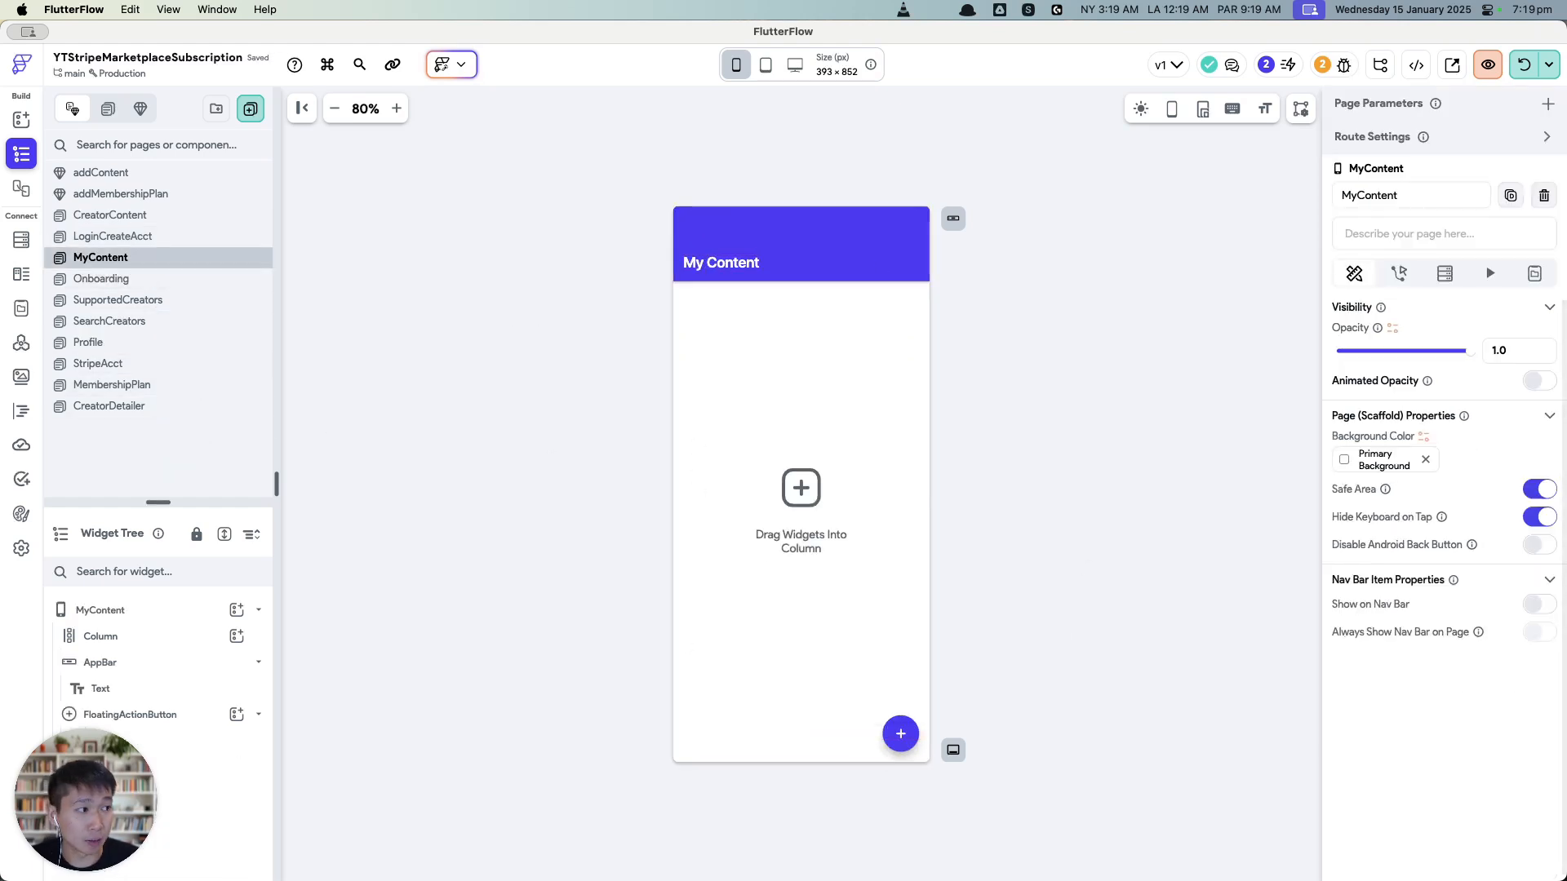
Step: Review MyContent's add button and addContent's text field and Add Photo button, then return to Profile
{"action": "left_click", "coordinate": [907, 734]}
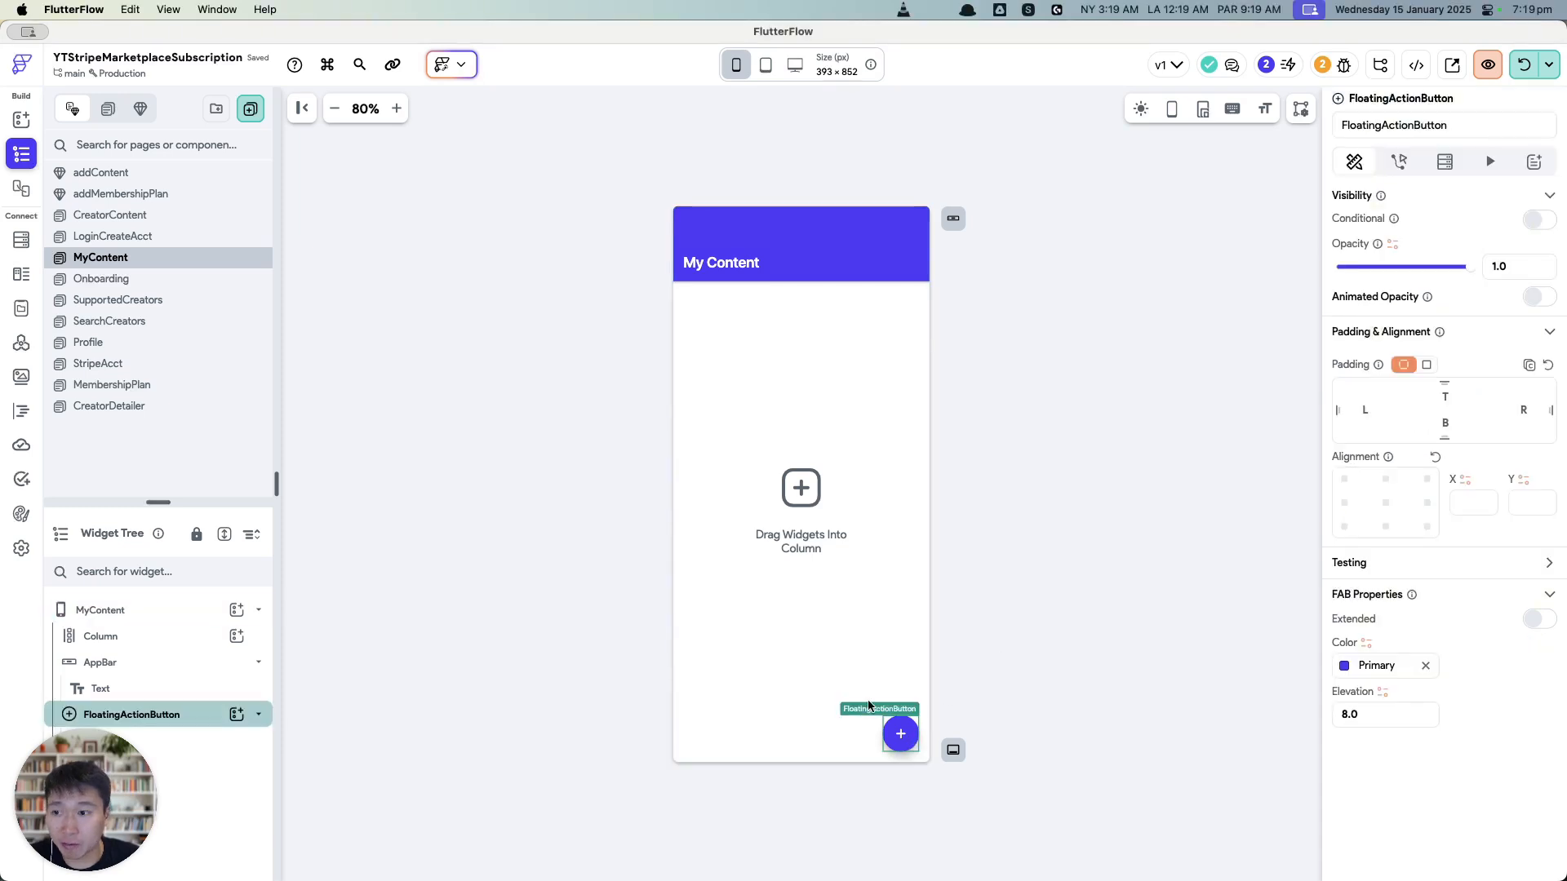
{"action": "left_click", "coordinate": [101, 172]}
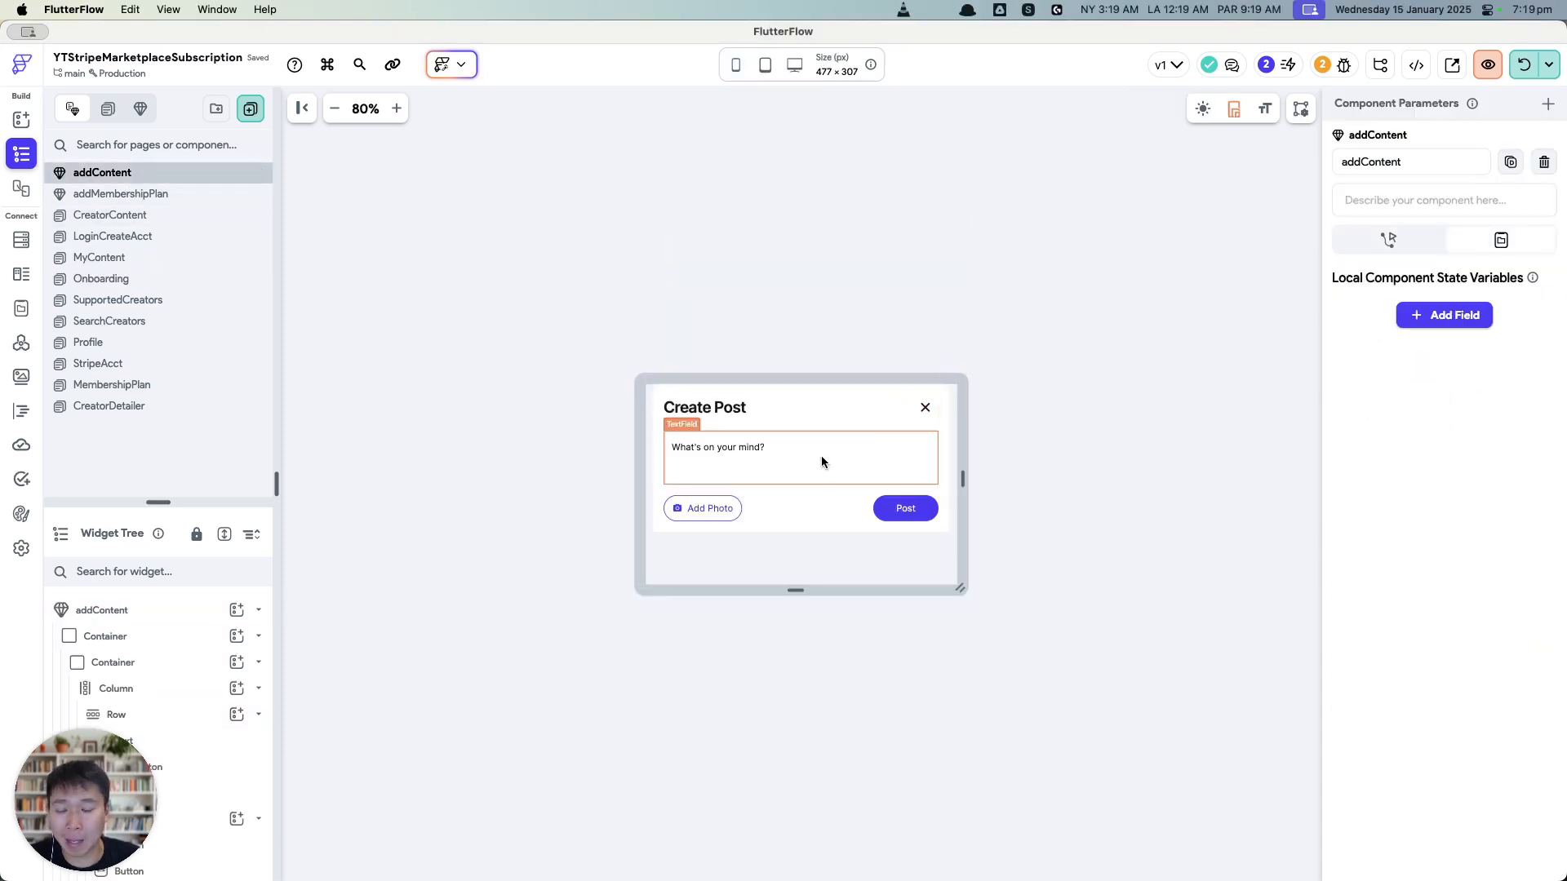
{"action": "left_click", "coordinate": [697, 448]}
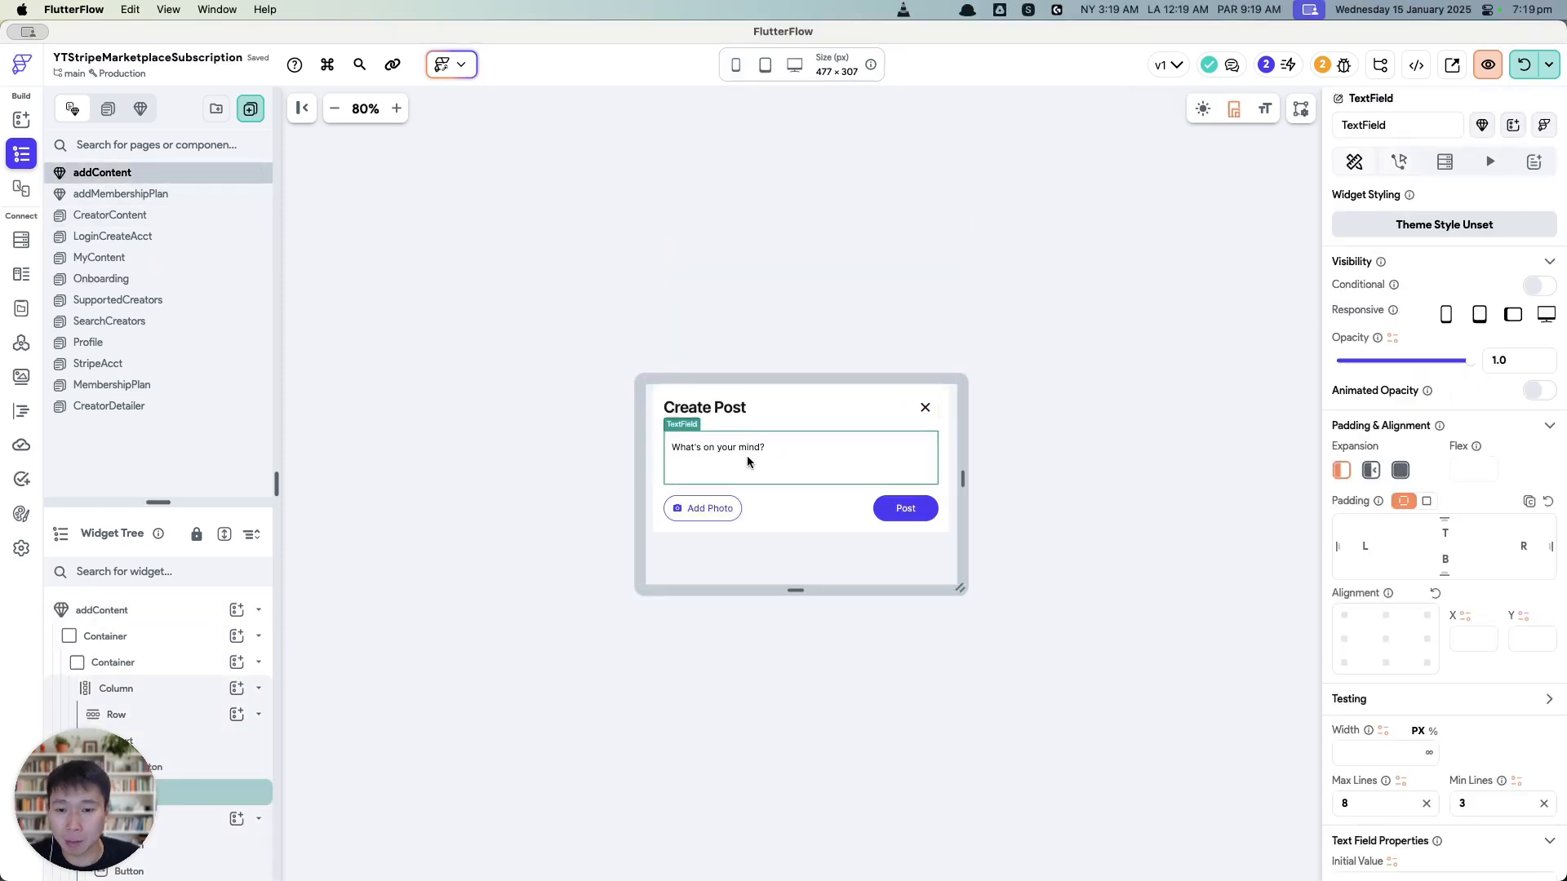
{"action": "left_click", "coordinate": [707, 508]}
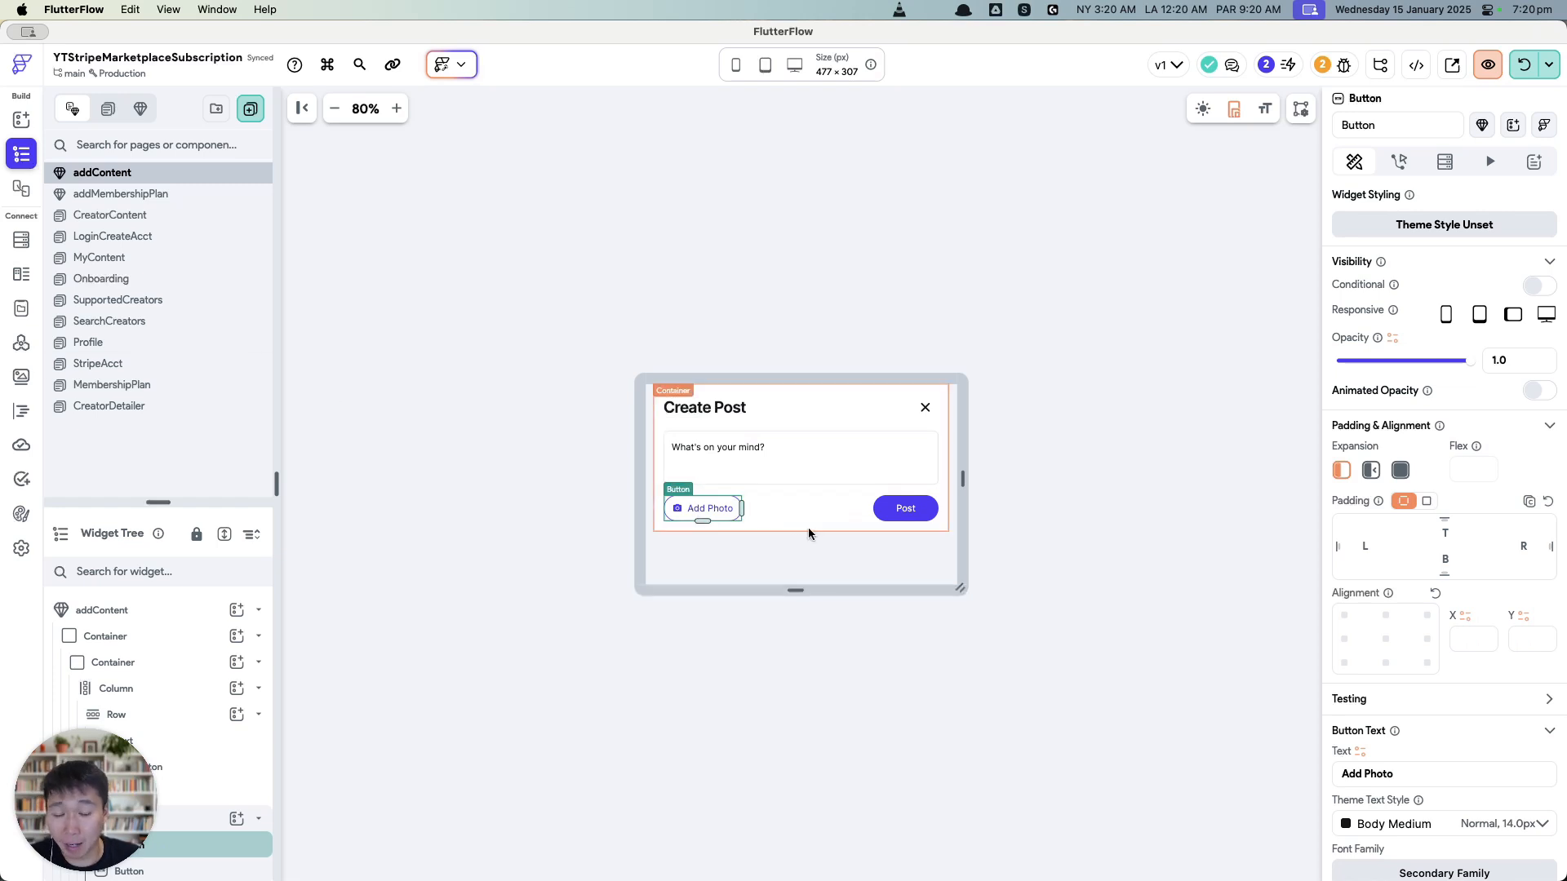
{"action": "left_click", "coordinate": [175, 347]}
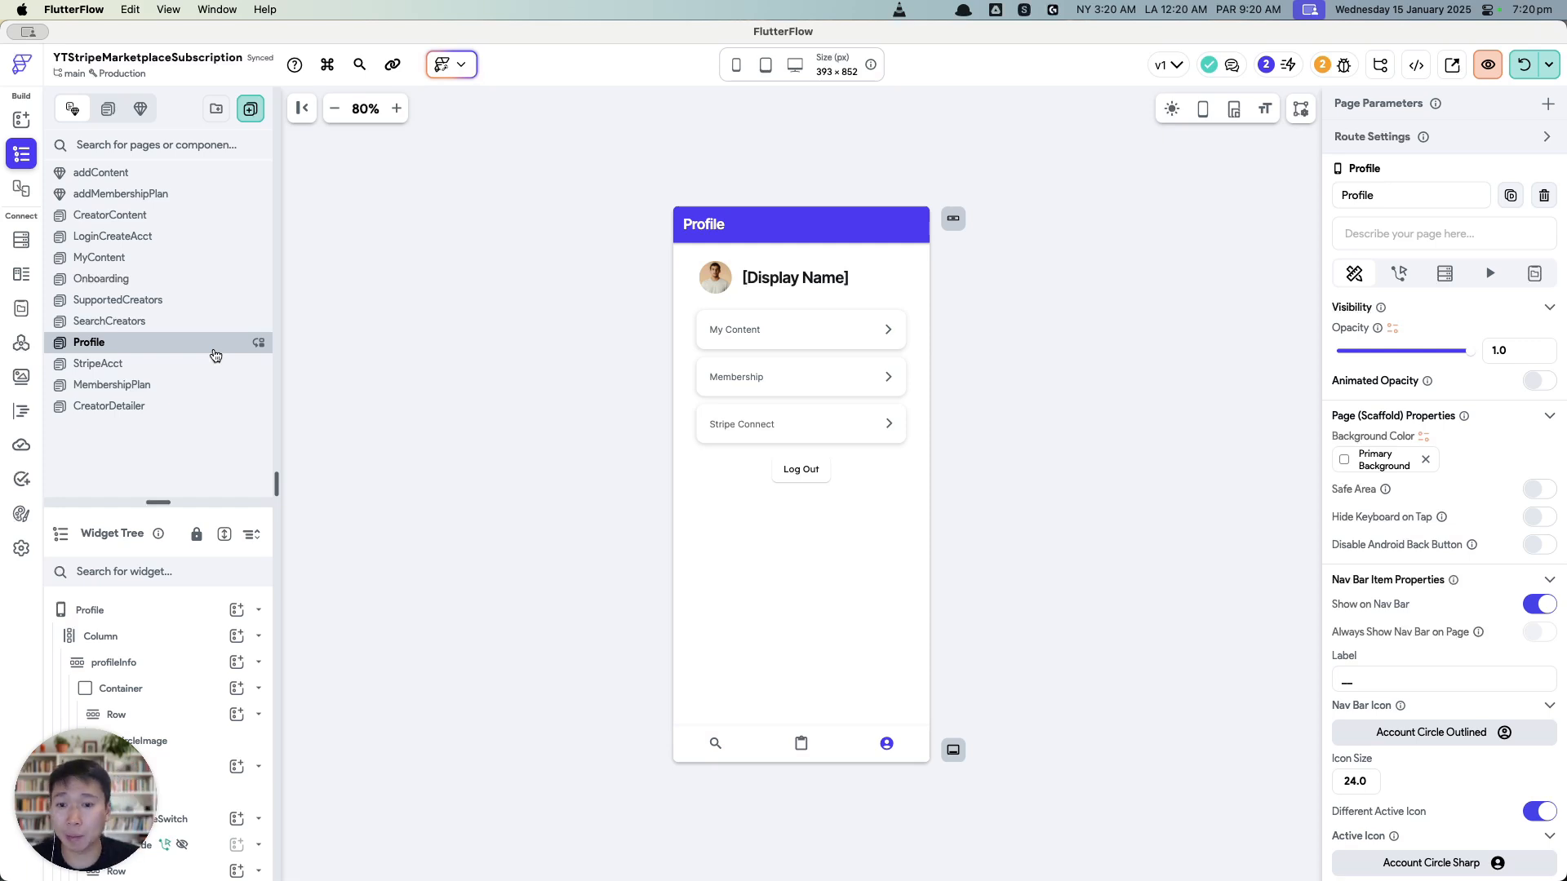
Step: Give the My Content row an on-tap action that navigates to MyContent
{"action": "left_click", "coordinate": [740, 344]}
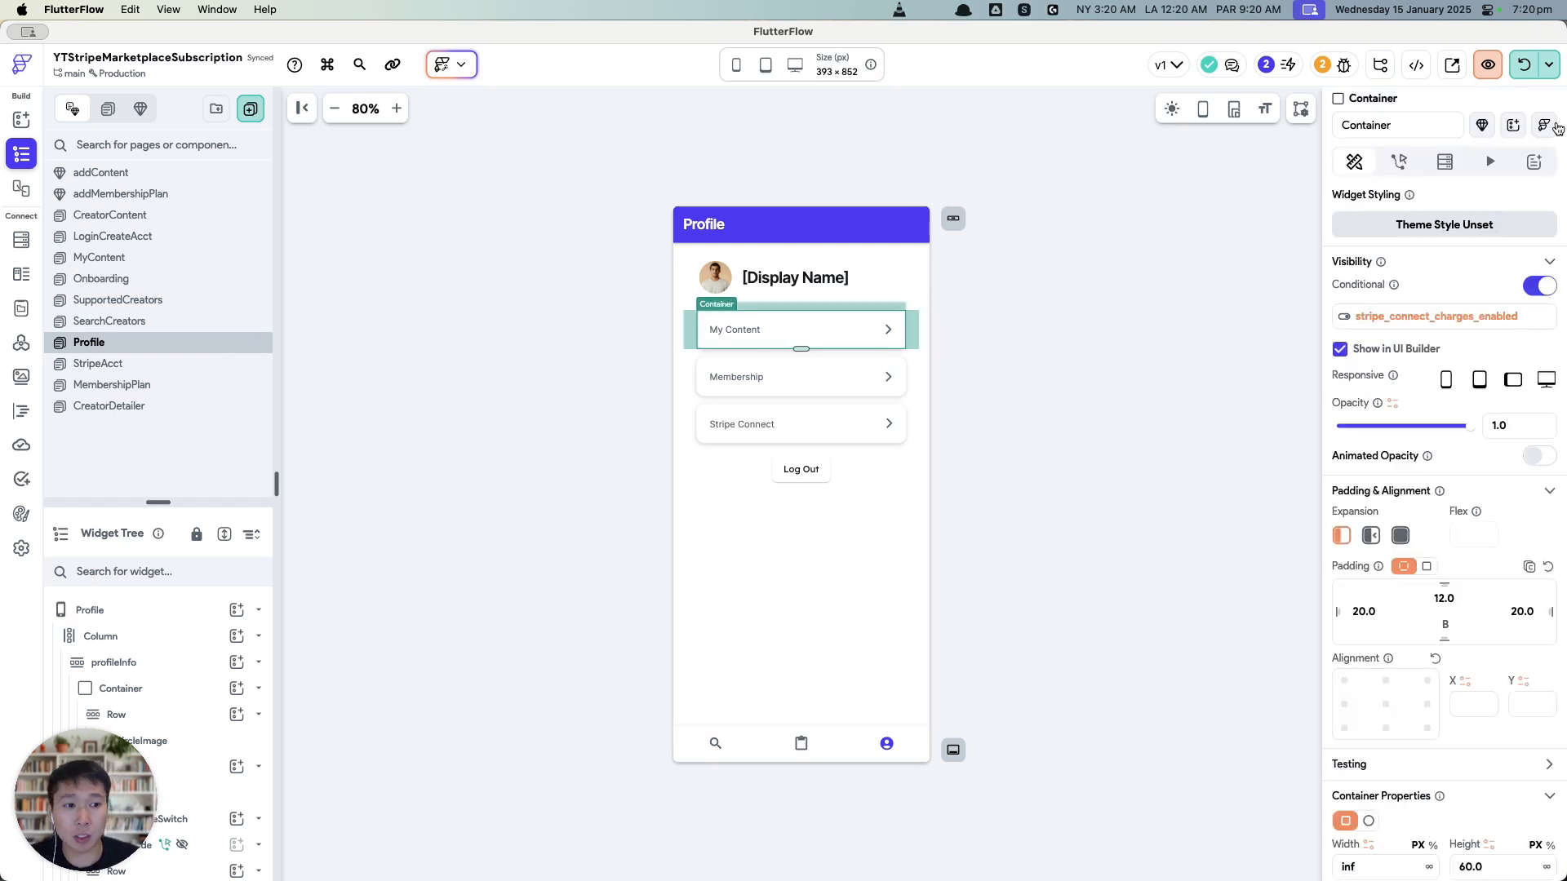
{"action": "left_click", "coordinate": [1413, 168]}
{"action": "left_click", "coordinate": [1414, 335]}
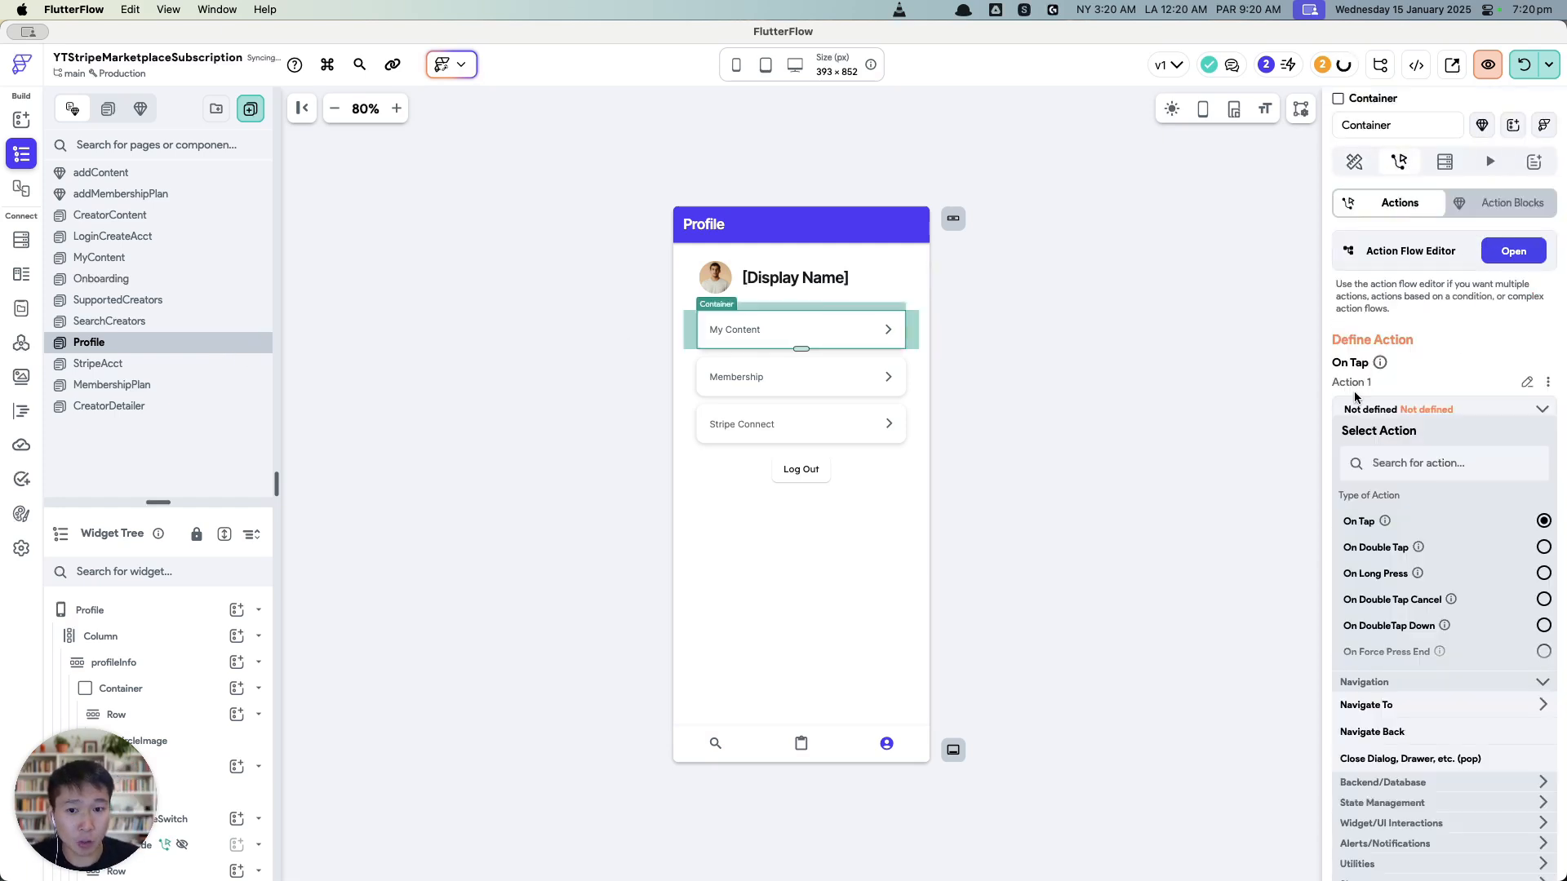
{"action": "left_click", "coordinate": [1414, 463]}
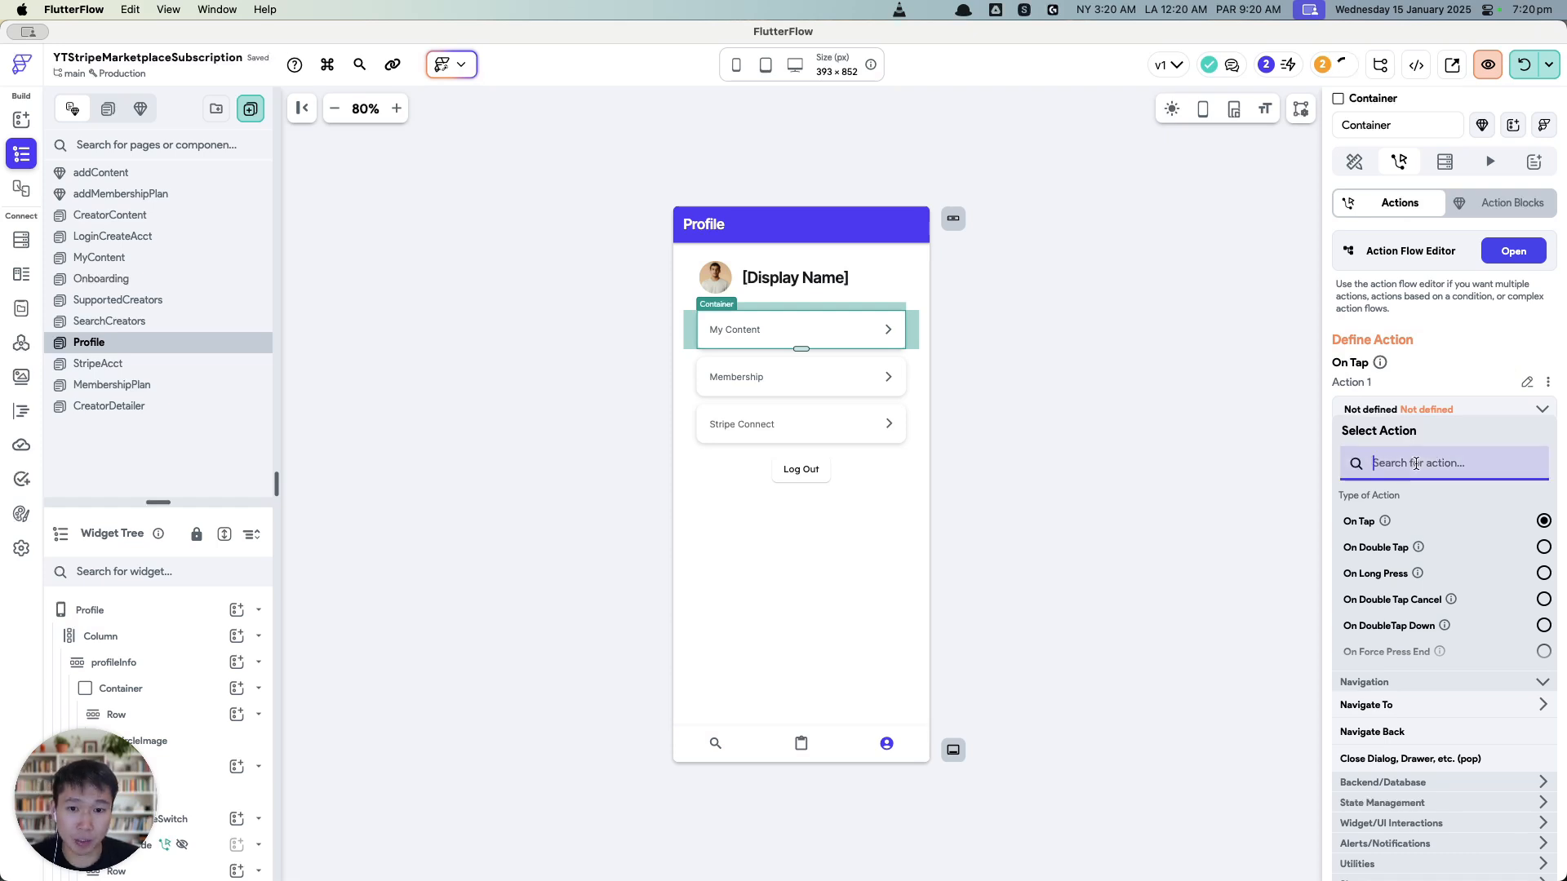
{"action": "type", "text": "cont"}
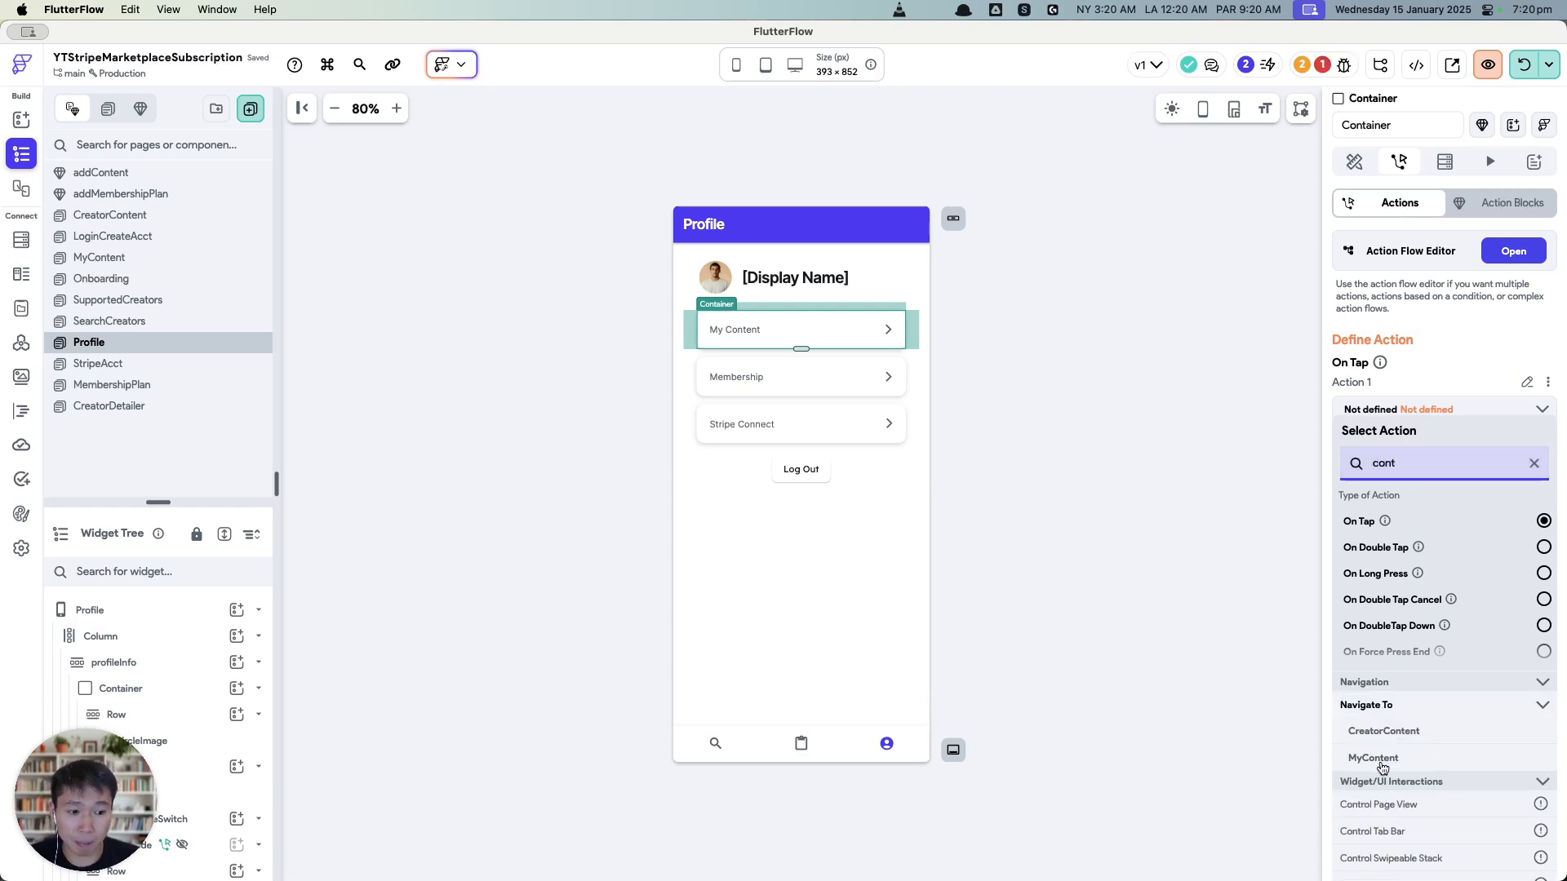
{"action": "left_click", "coordinate": [1381, 762]}
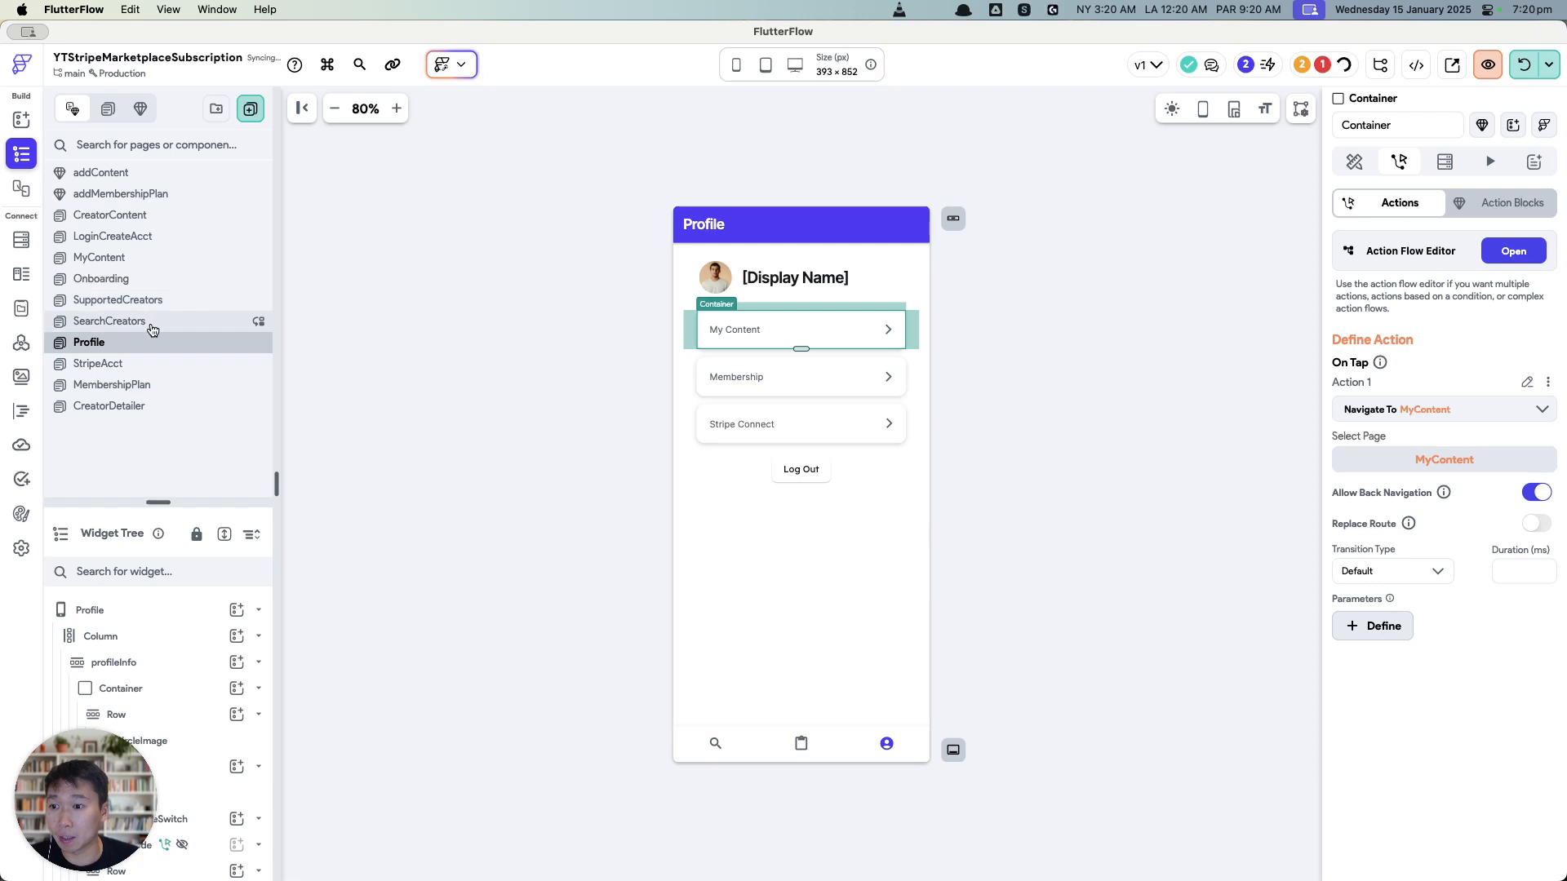
Step: Switch MyContent's app bar to the Back Button → Left Title style
{"action": "left_click", "coordinate": [144, 259]}
{"action": "left_click", "coordinate": [953, 218]}
{"action": "left_click", "coordinate": [950, 633]}
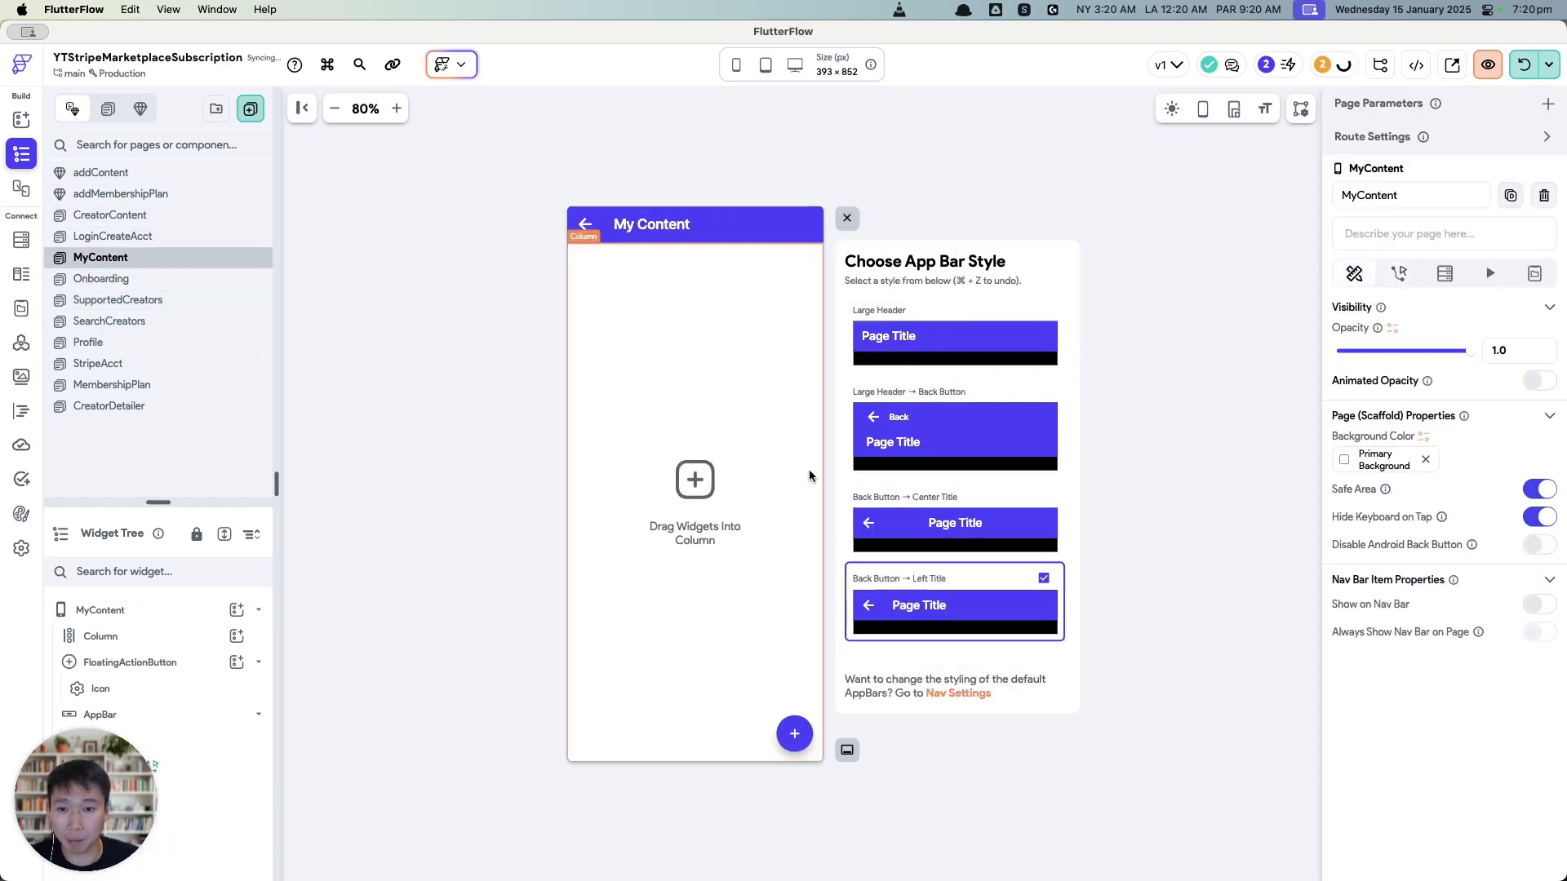
Step: Make the floating action button show addContent as a bottom sheet with Enable Drag and Use Safe Area
{"action": "left_click", "coordinate": [798, 751]}
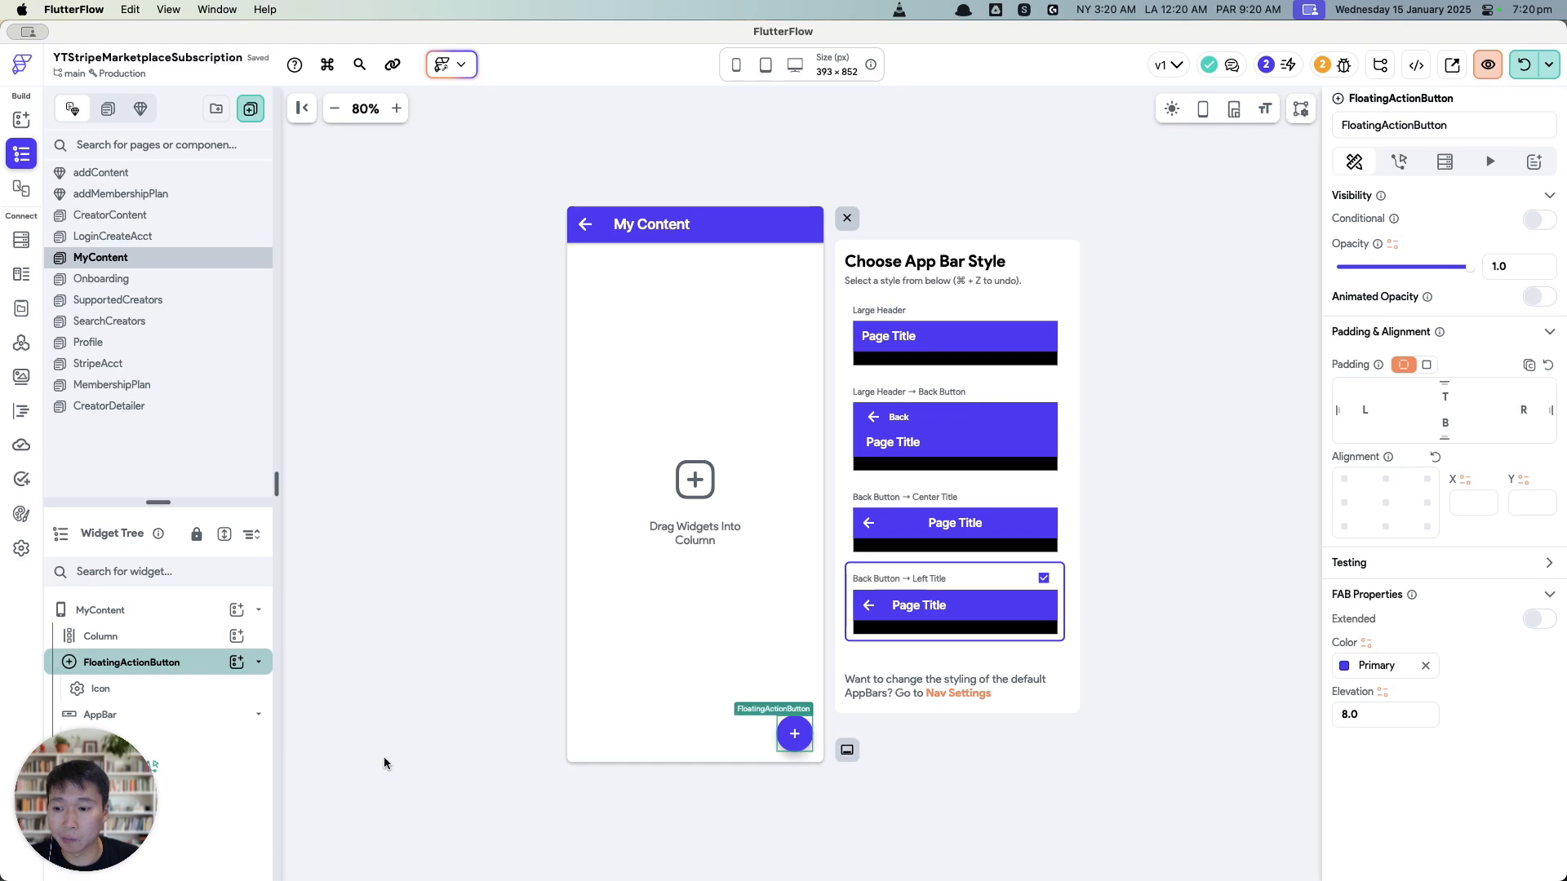
{"action": "left_click", "coordinate": [1398, 161]}
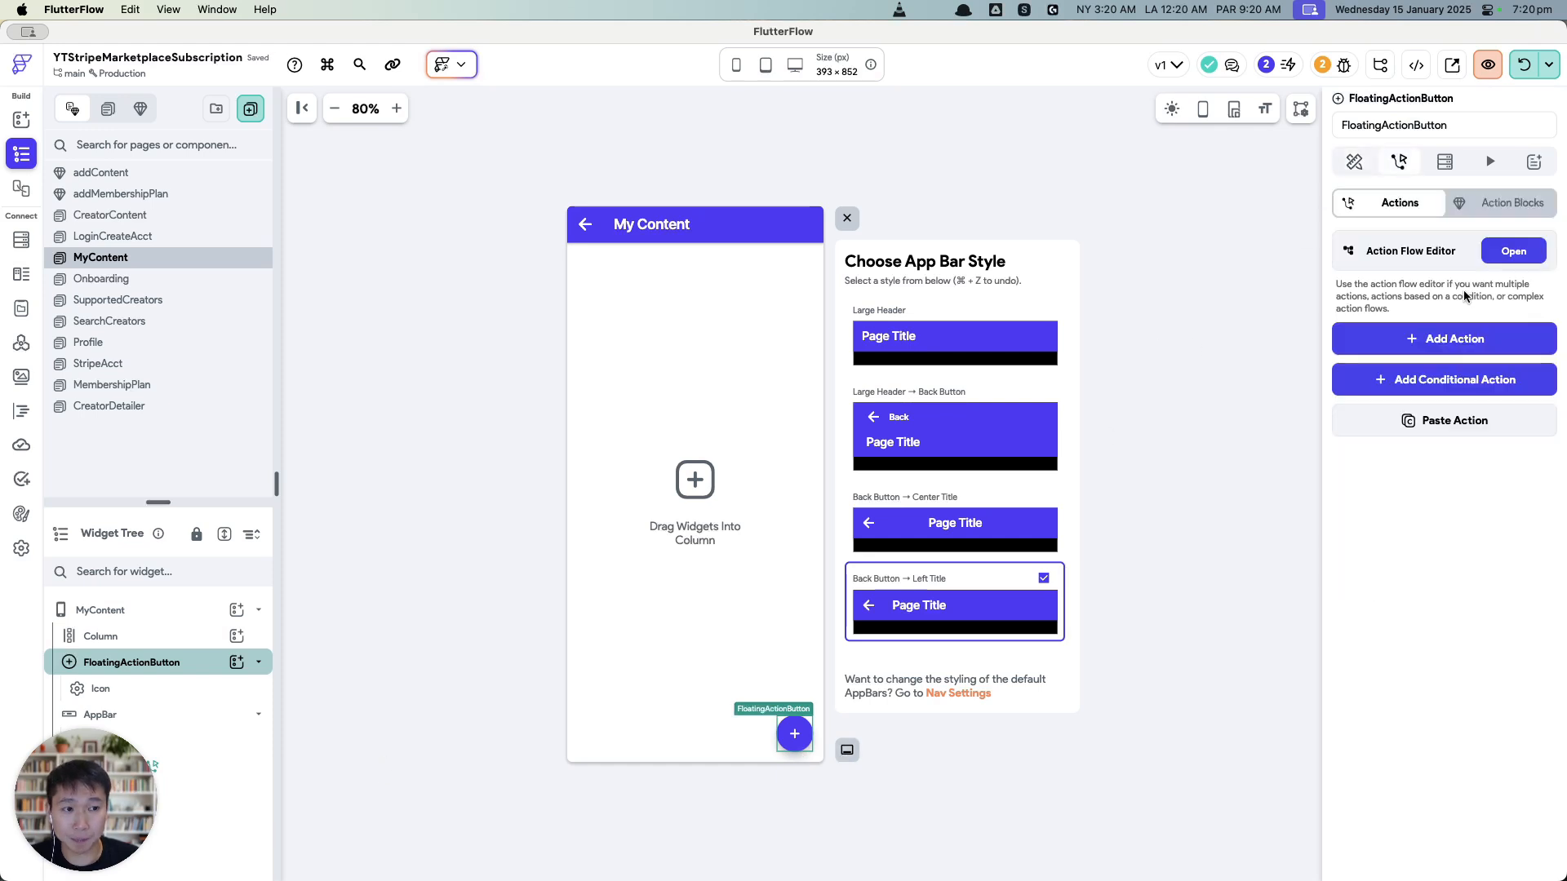
{"action": "left_click", "coordinate": [1487, 335]}
{"action": "left_click", "coordinate": [1380, 465]}
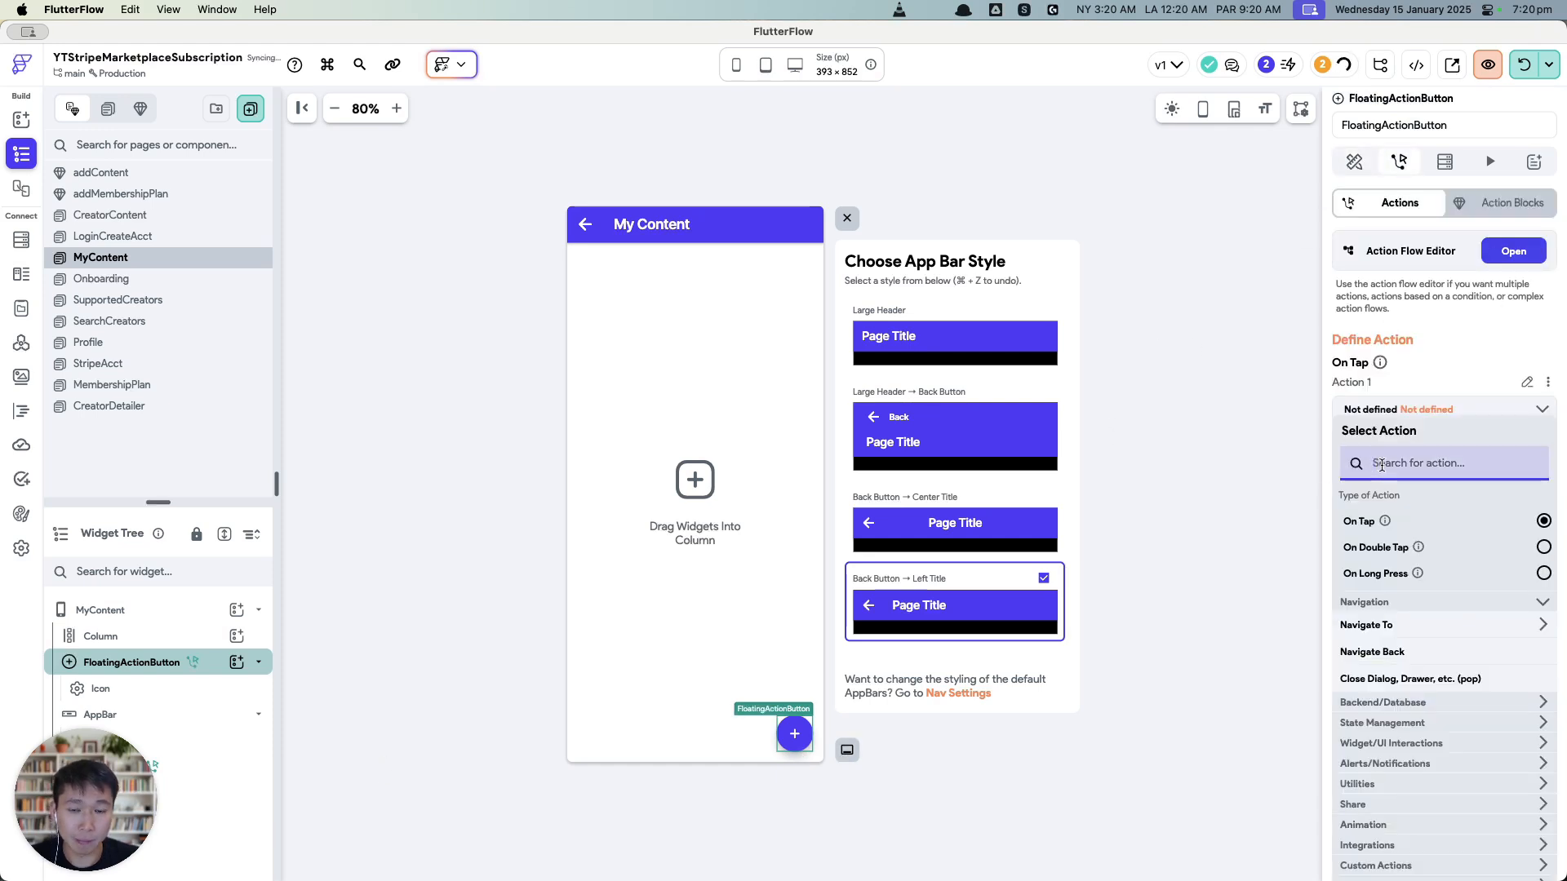
{"action": "type", "text": "bottom"}
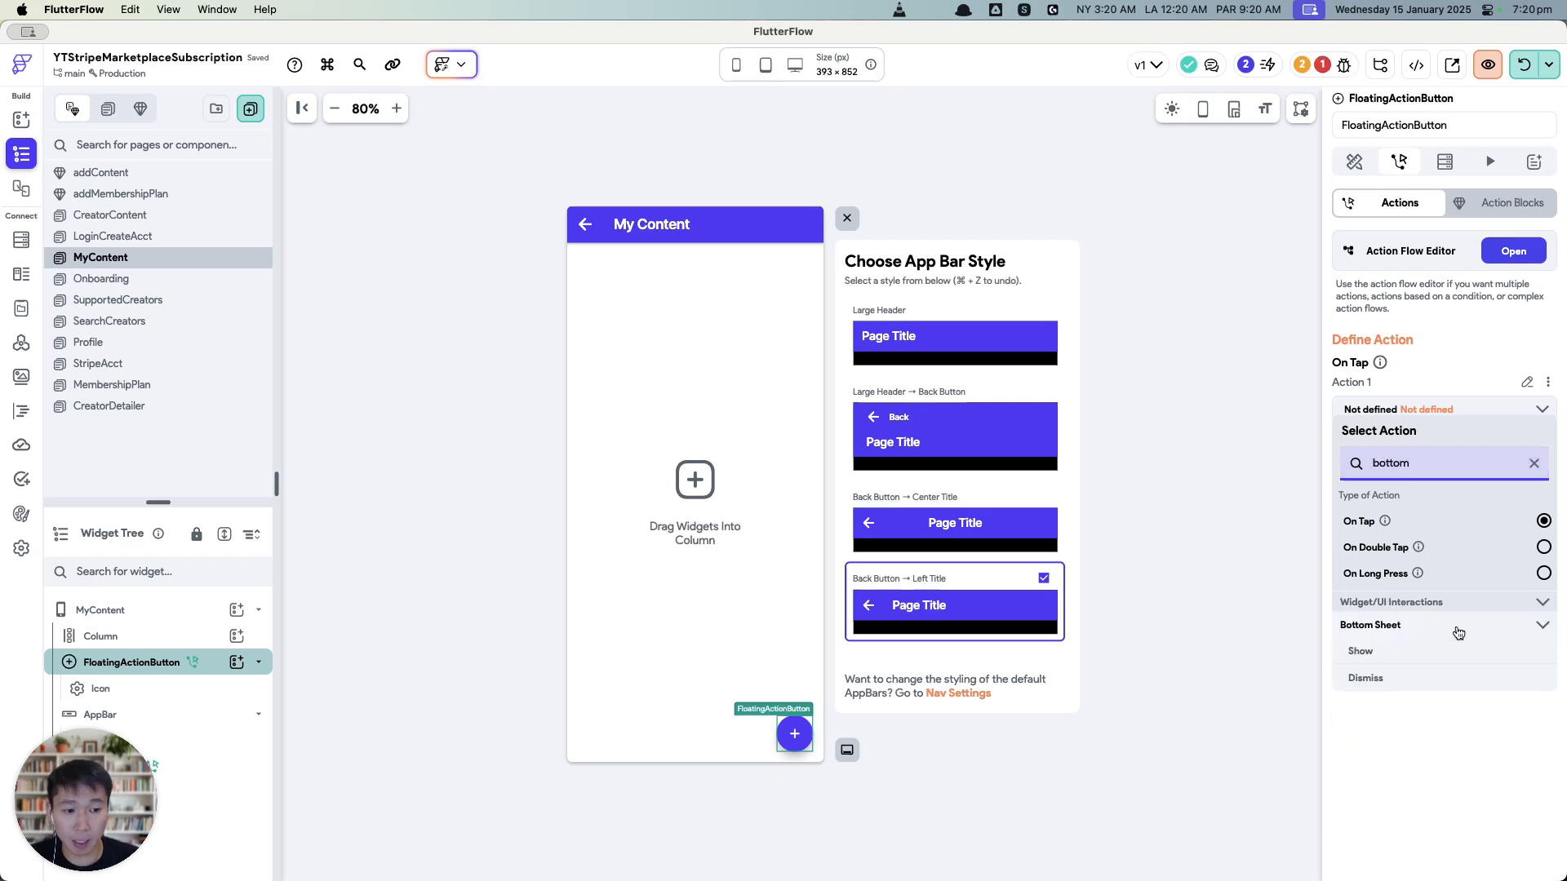
{"action": "left_click", "coordinate": [1454, 651]}
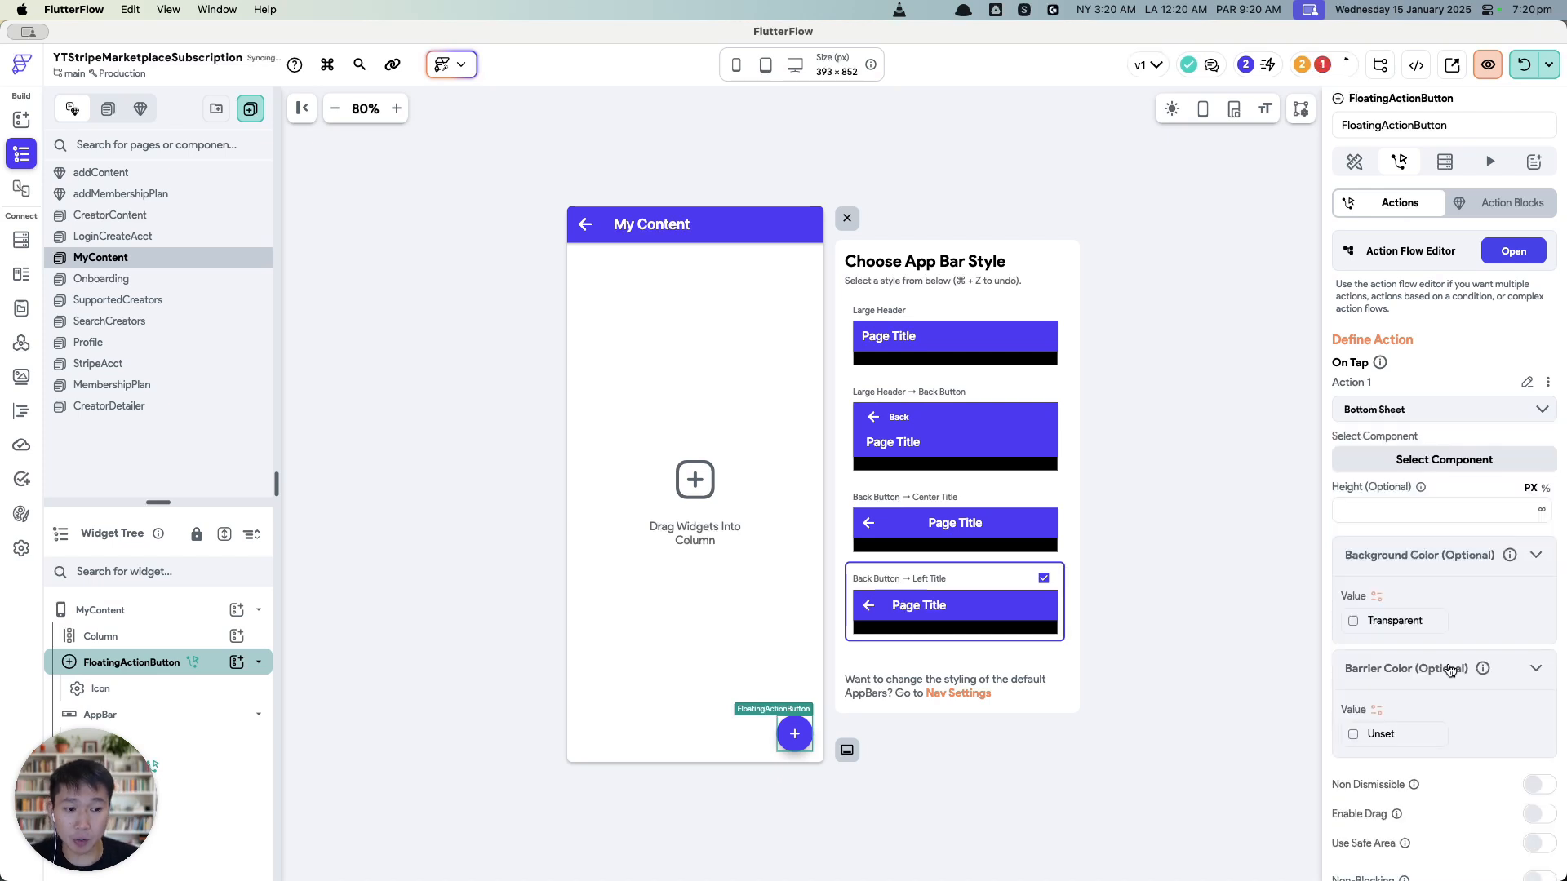
{"action": "left_click", "coordinate": [1420, 473]}
{"action": "left_click", "coordinate": [1403, 542]}
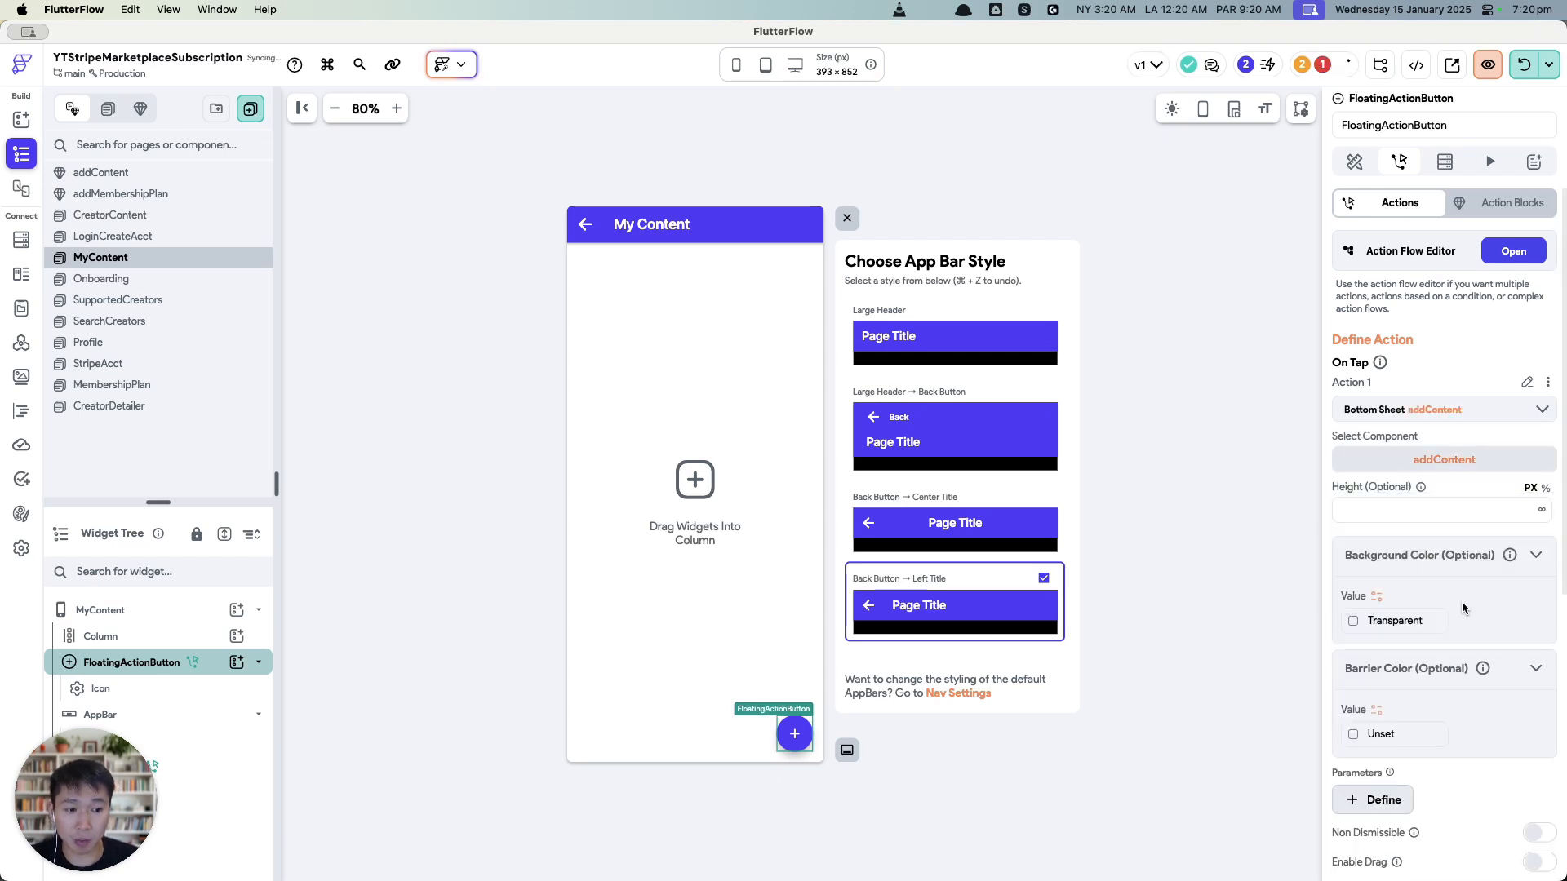
{"action": "scroll", "coordinate": [1434, 786], "scroll_direction": "down", "scroll_amount": 5}
{"action": "left_click", "coordinate": [1534, 650]}
{"action": "left_click", "coordinate": [1535, 621]}
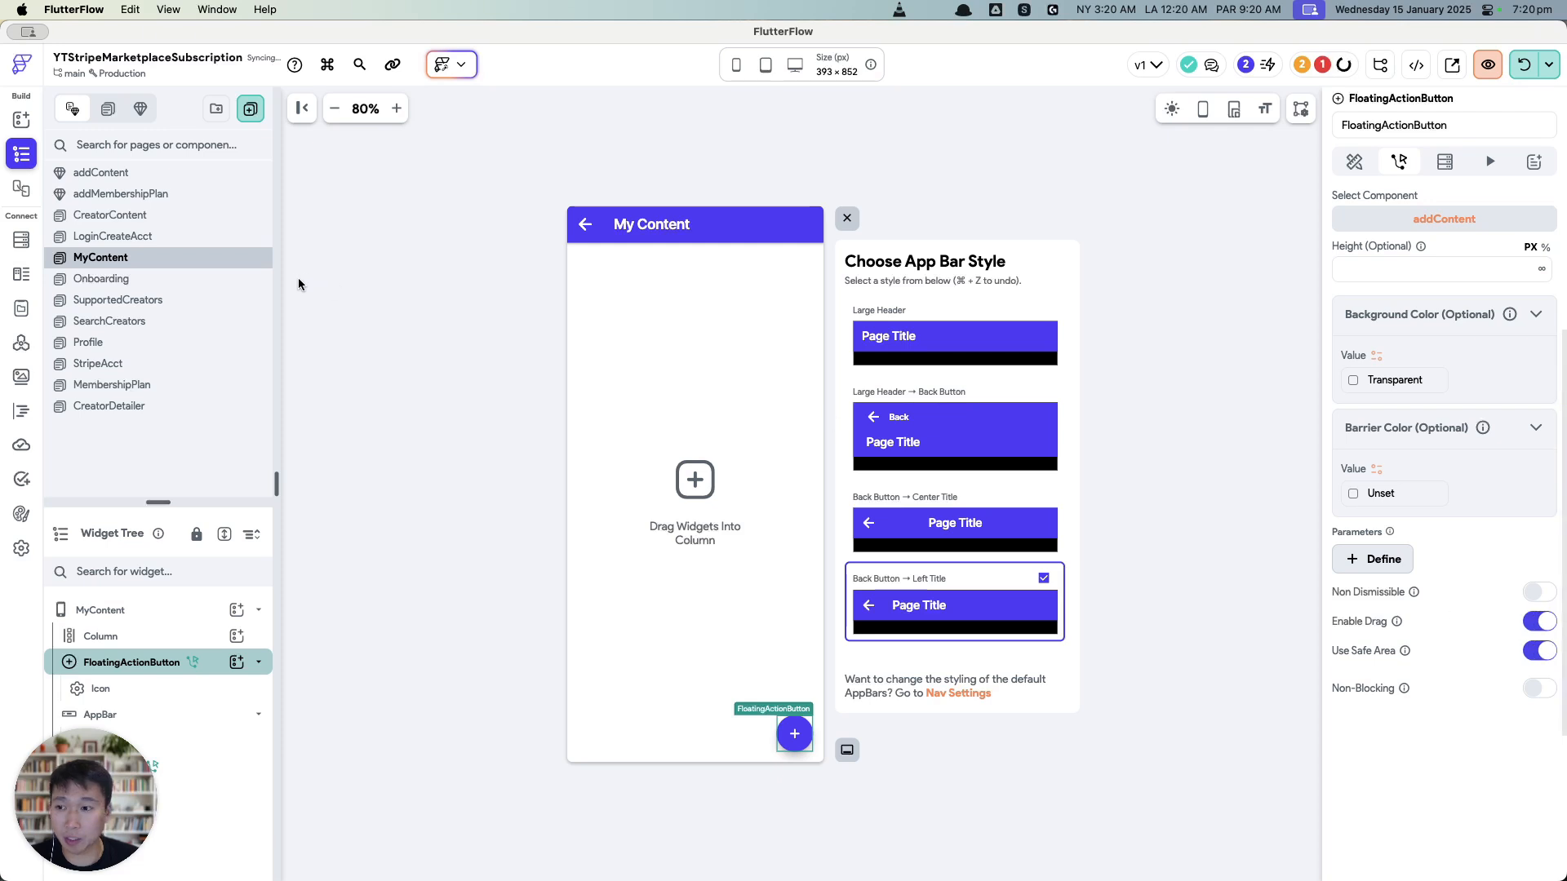
{"action": "left_click", "coordinate": [171, 174]}
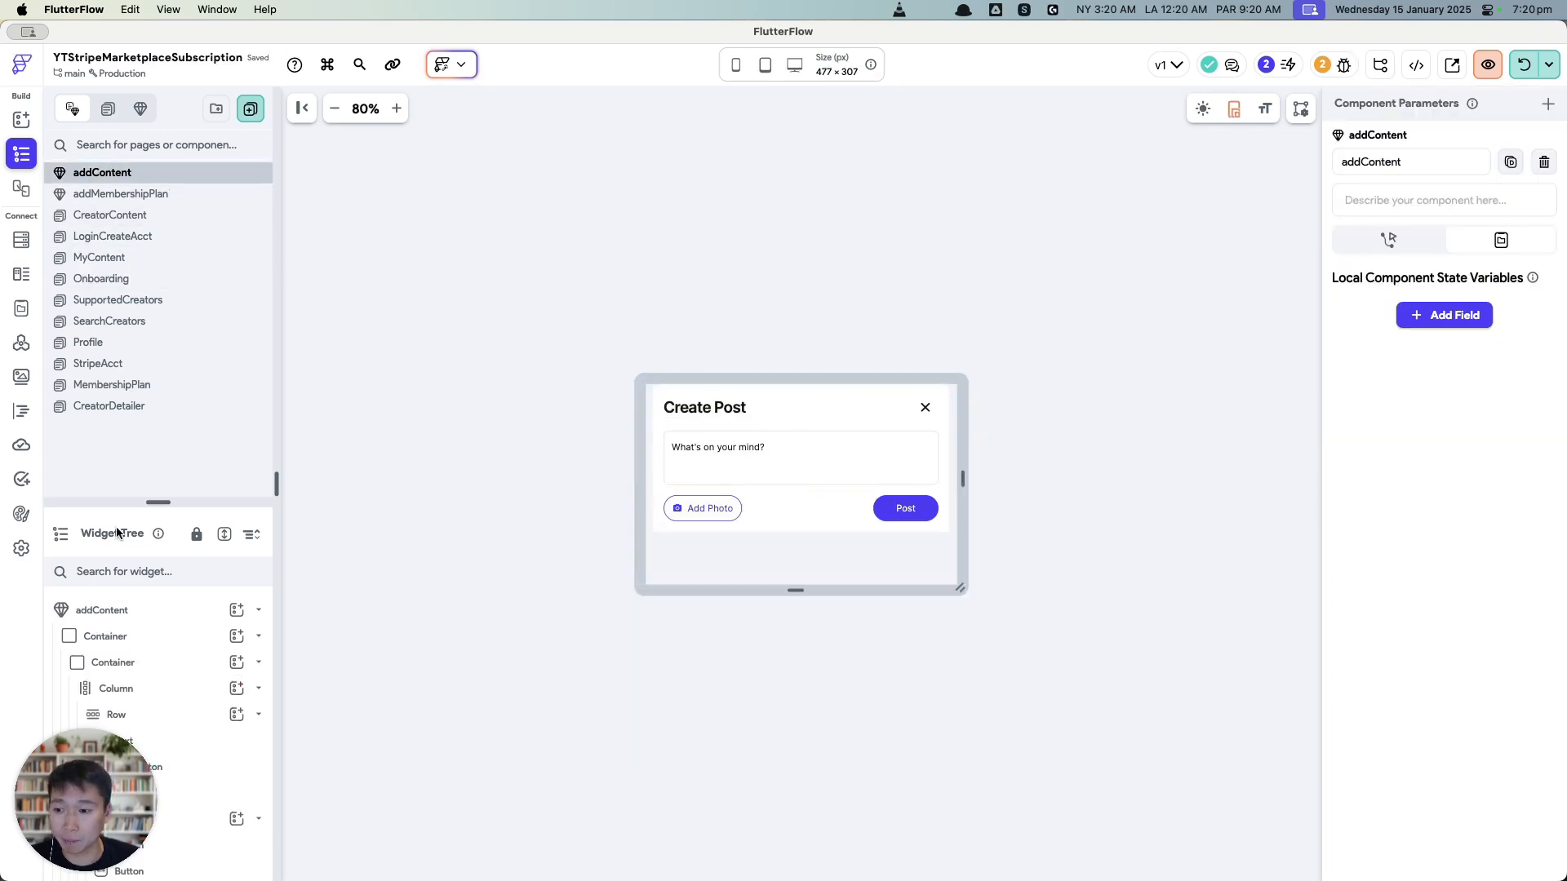
Step: Clear the left/right padding of the Create Post card's inner container
{"action": "left_click_drag", "start_coordinate": [162, 501], "coordinate": [162, 323]}
{"action": "left_click", "coordinate": [683, 540]}
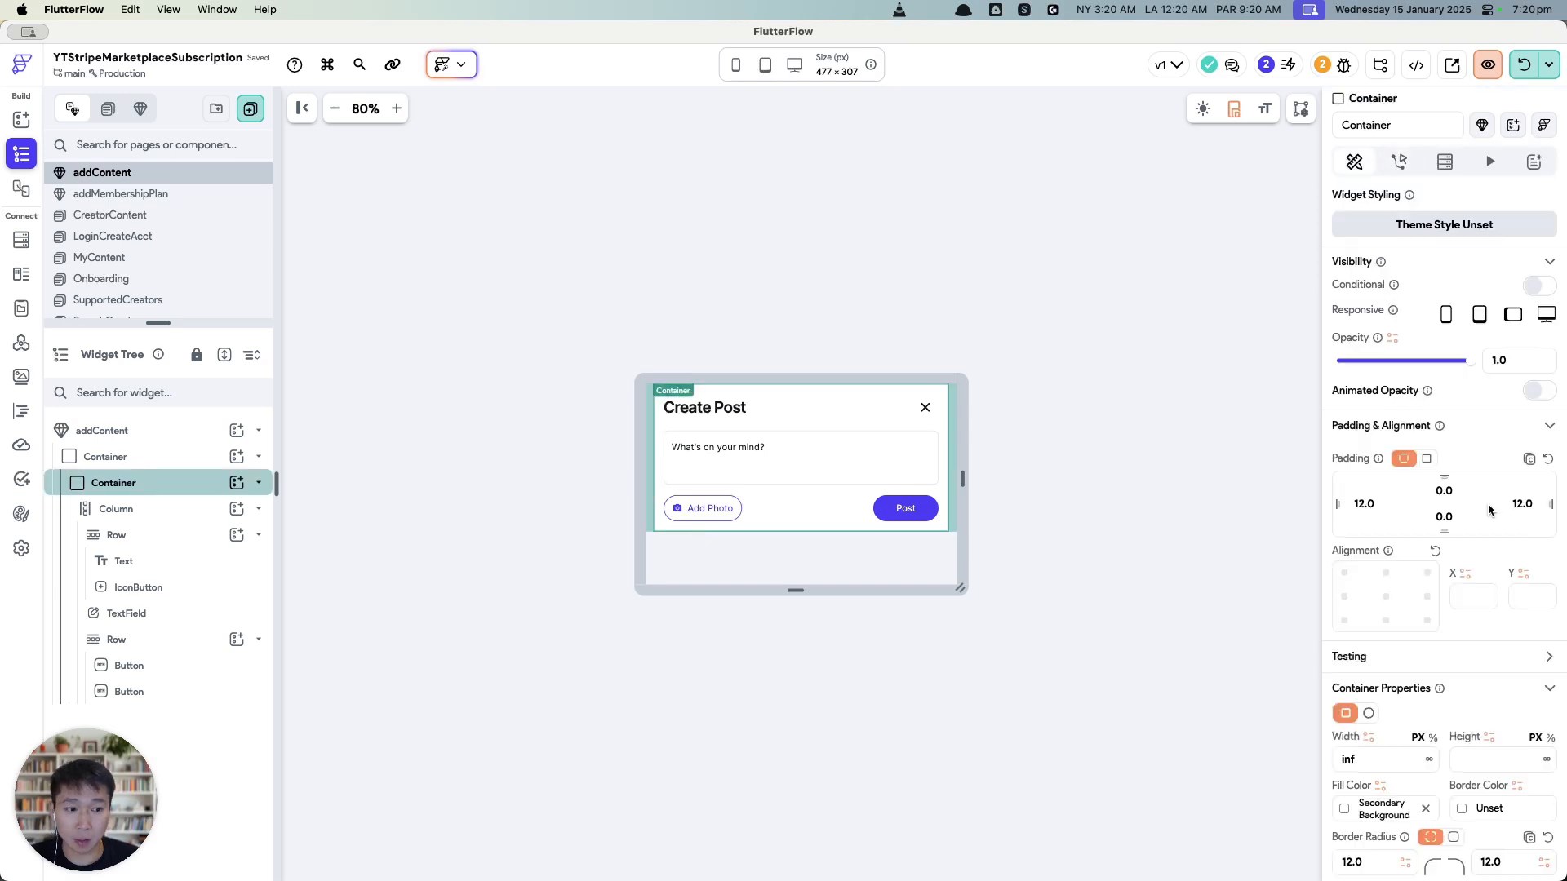
{"action": "double_click", "coordinate": [1378, 502]}
{"action": "key", "text": "BackSpace"}
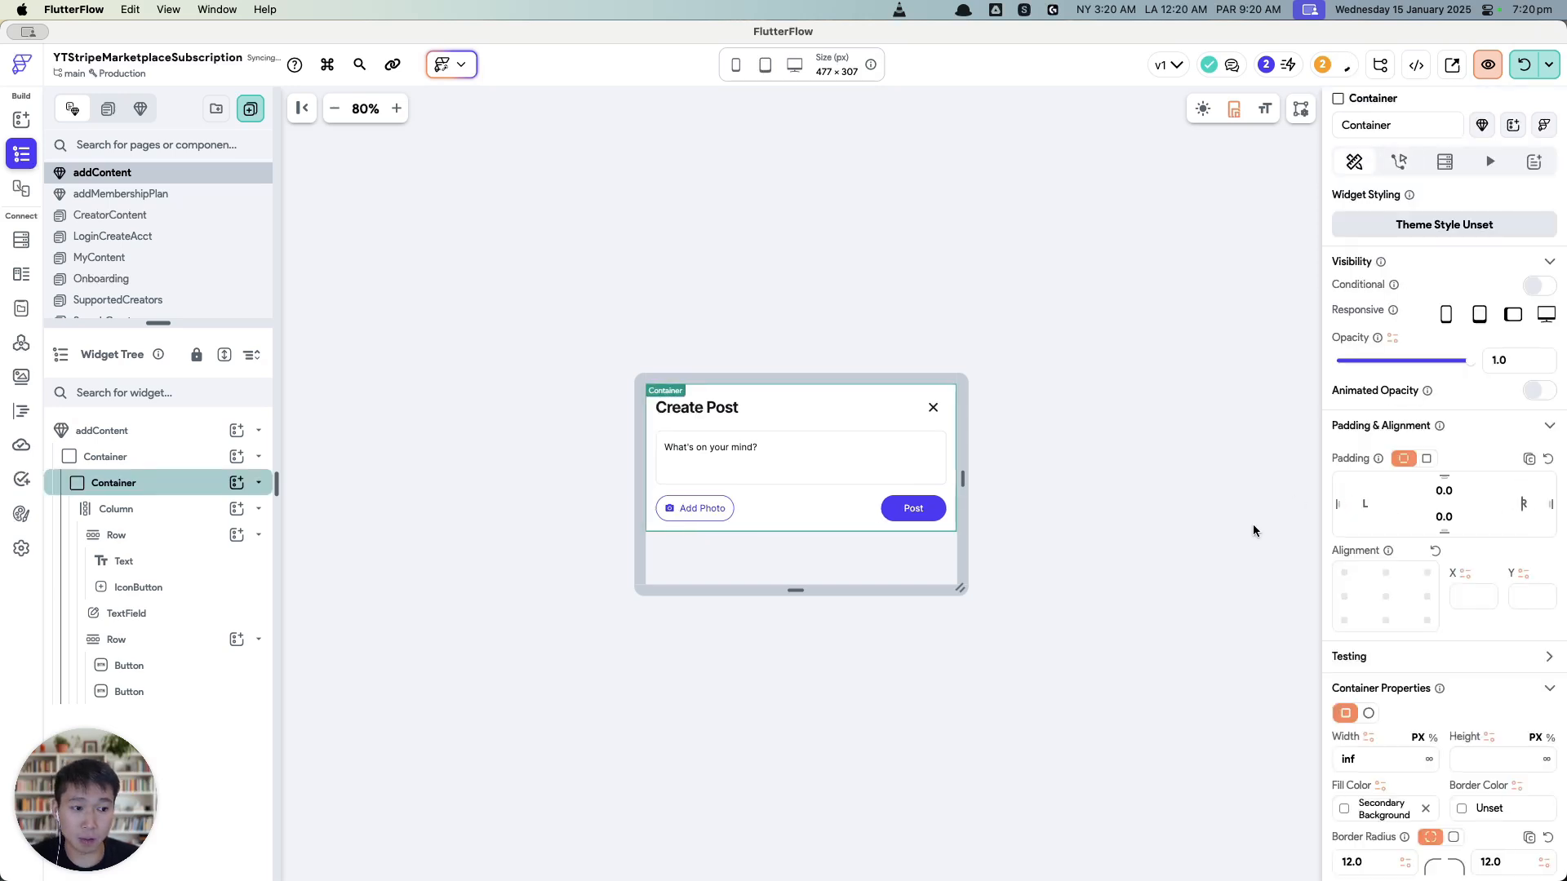
Step: Delete the Add Photo button, leaving only the Post button
{"action": "left_click", "coordinate": [884, 516]}
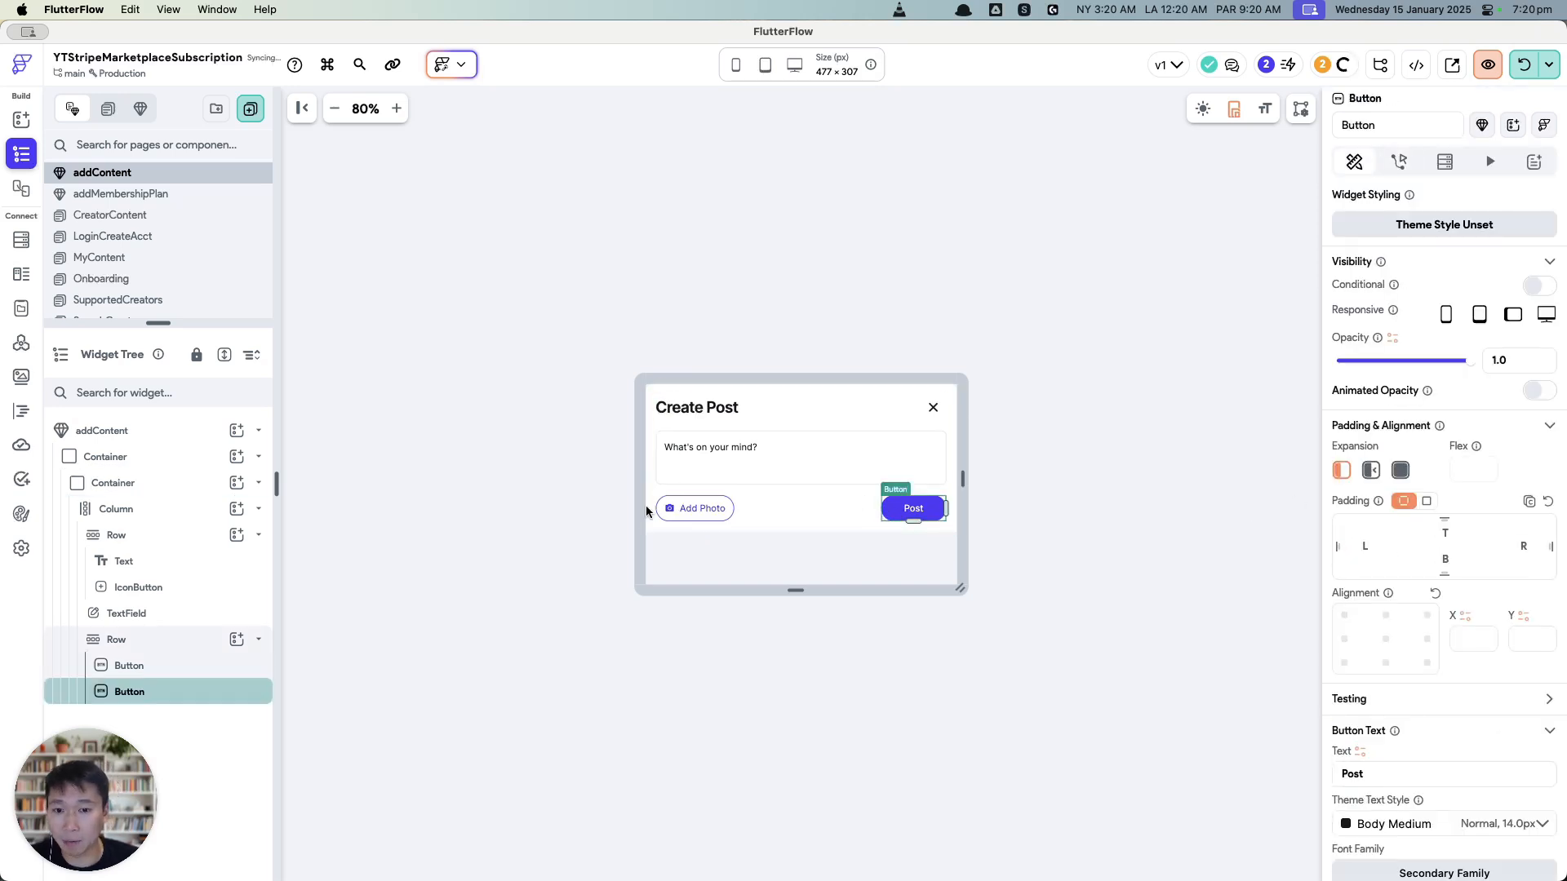
{"action": "left_click", "coordinate": [694, 510]}
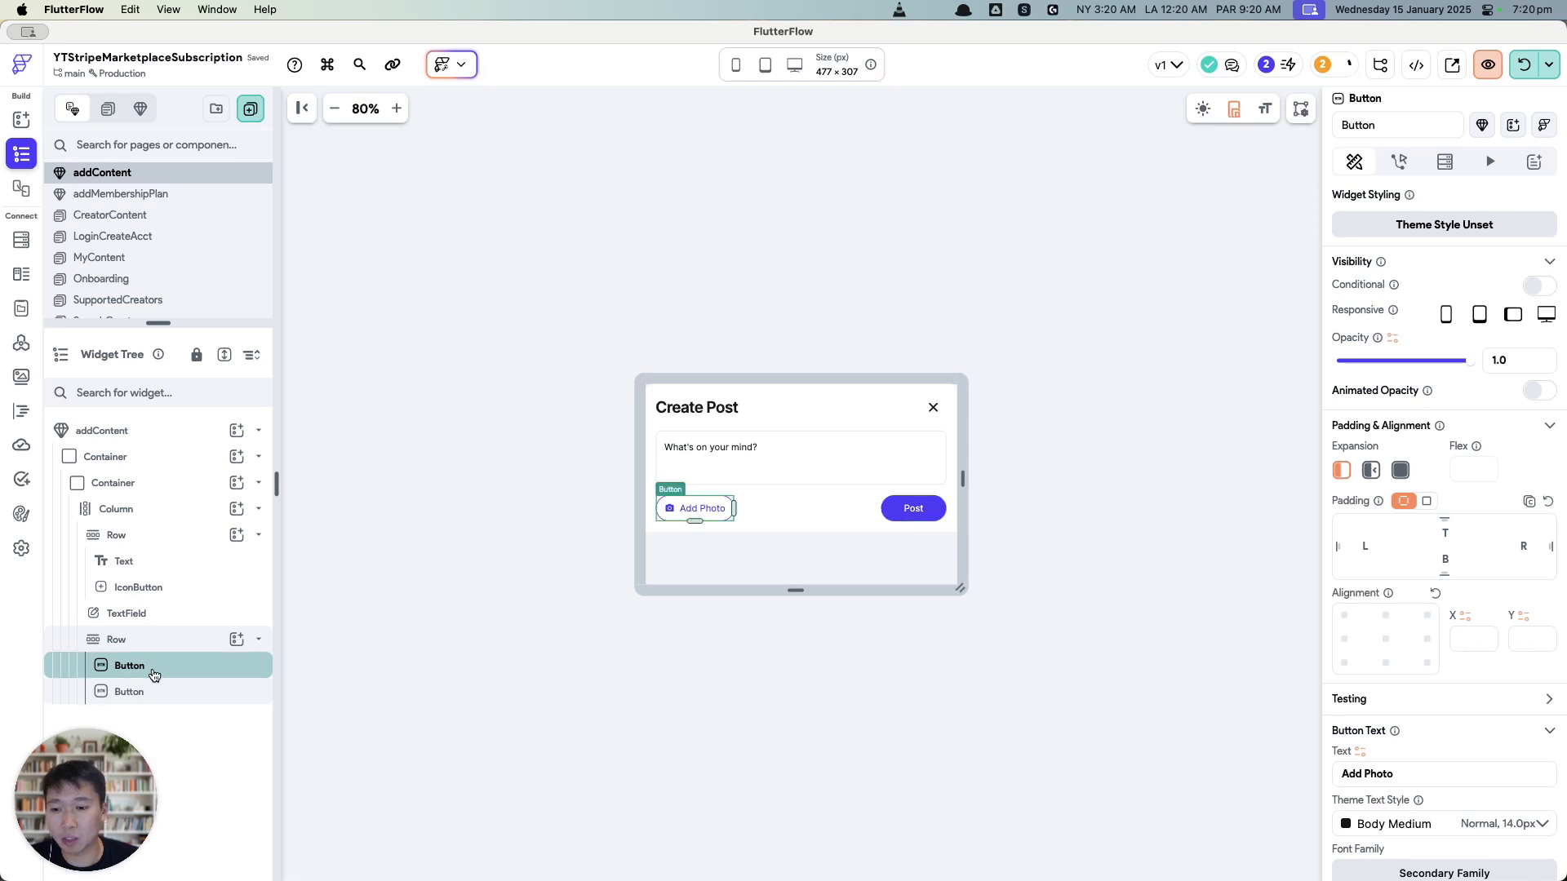
{"action": "key", "text": "Delete"}
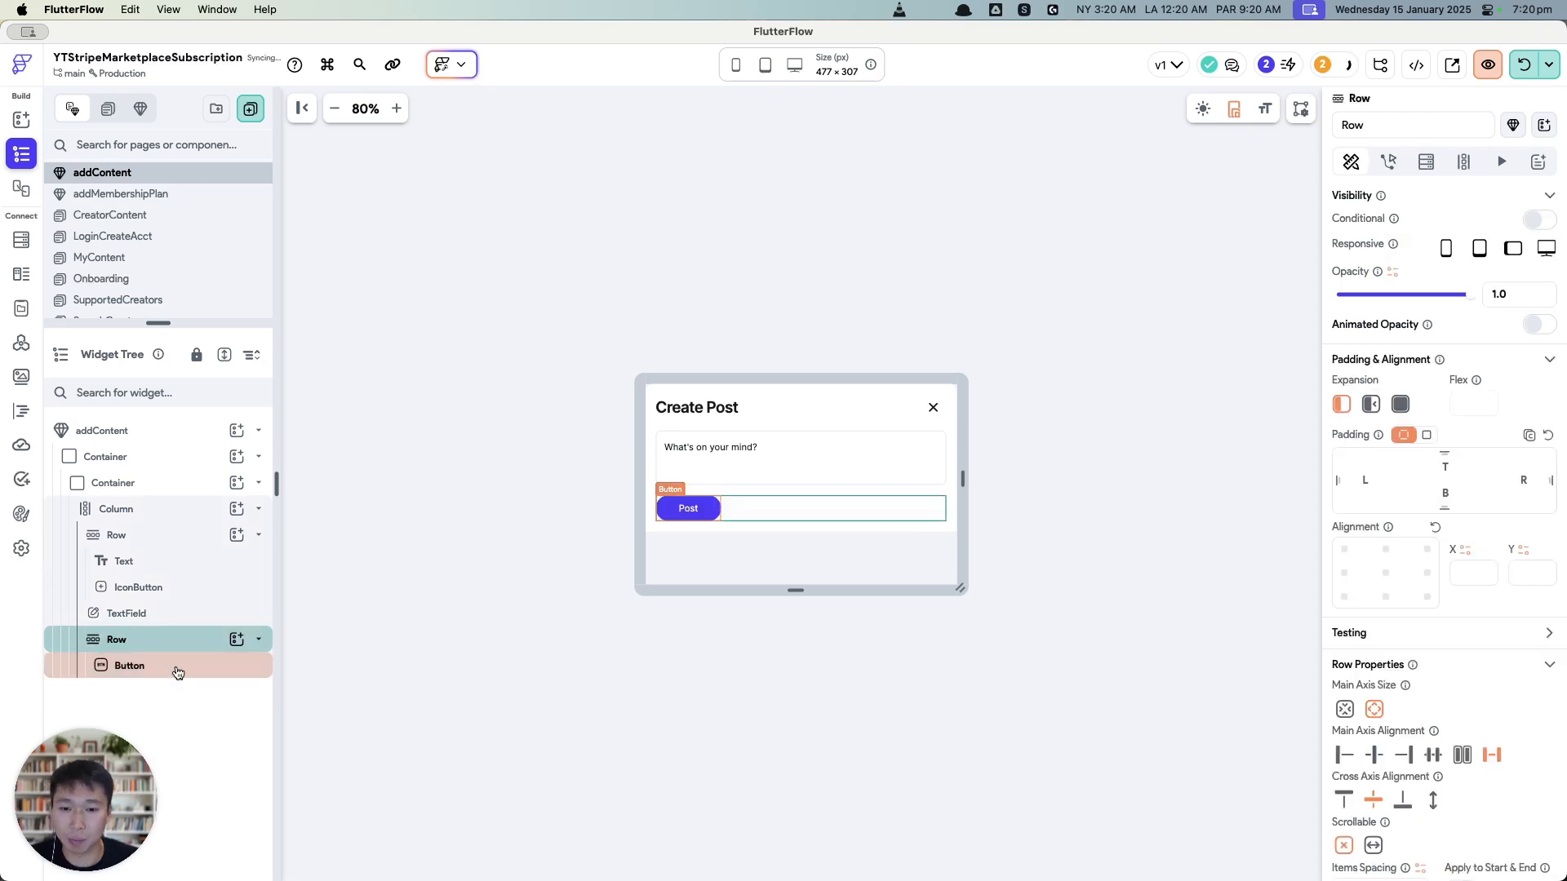
{"action": "left_click", "coordinate": [699, 523]}
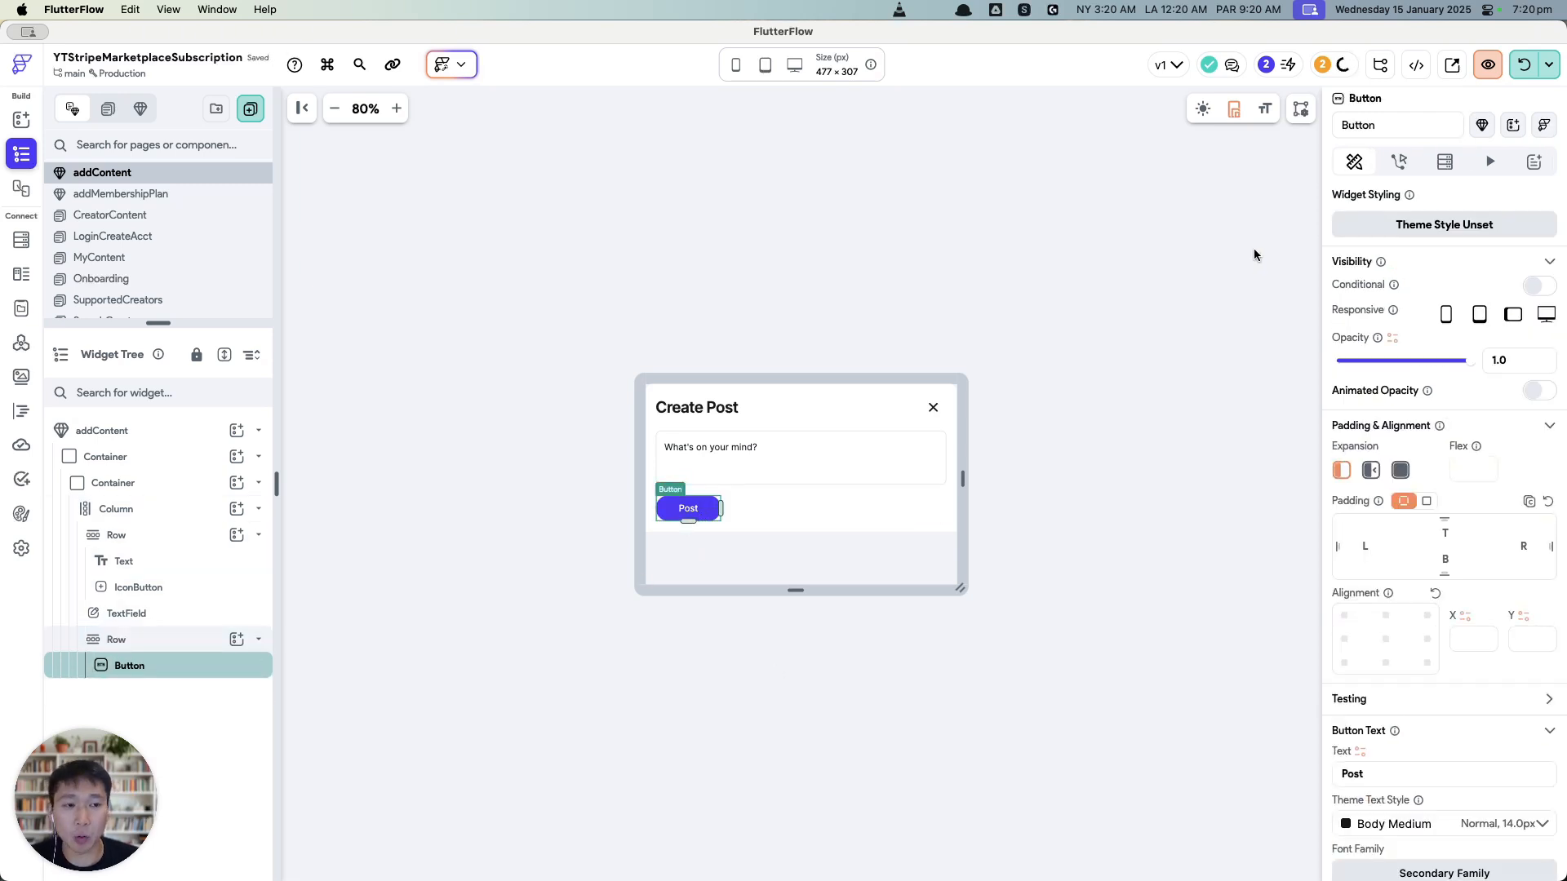
Step: Check the Firestore users and content collection schemas, then return to addContent
{"action": "left_click", "coordinate": [21, 239]}
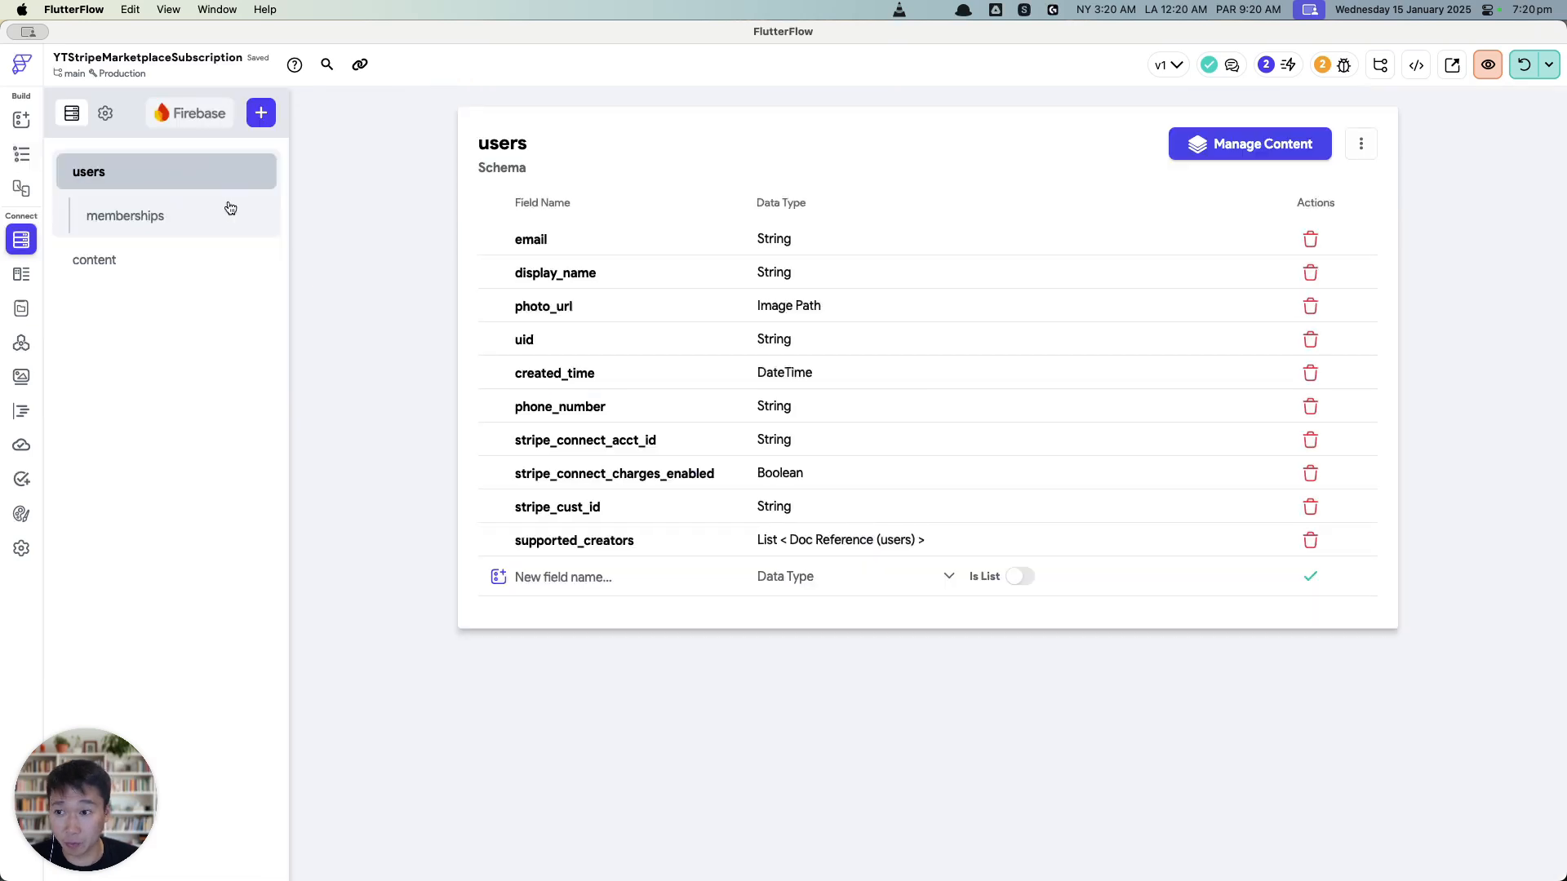
{"action": "left_click", "coordinate": [191, 261]}
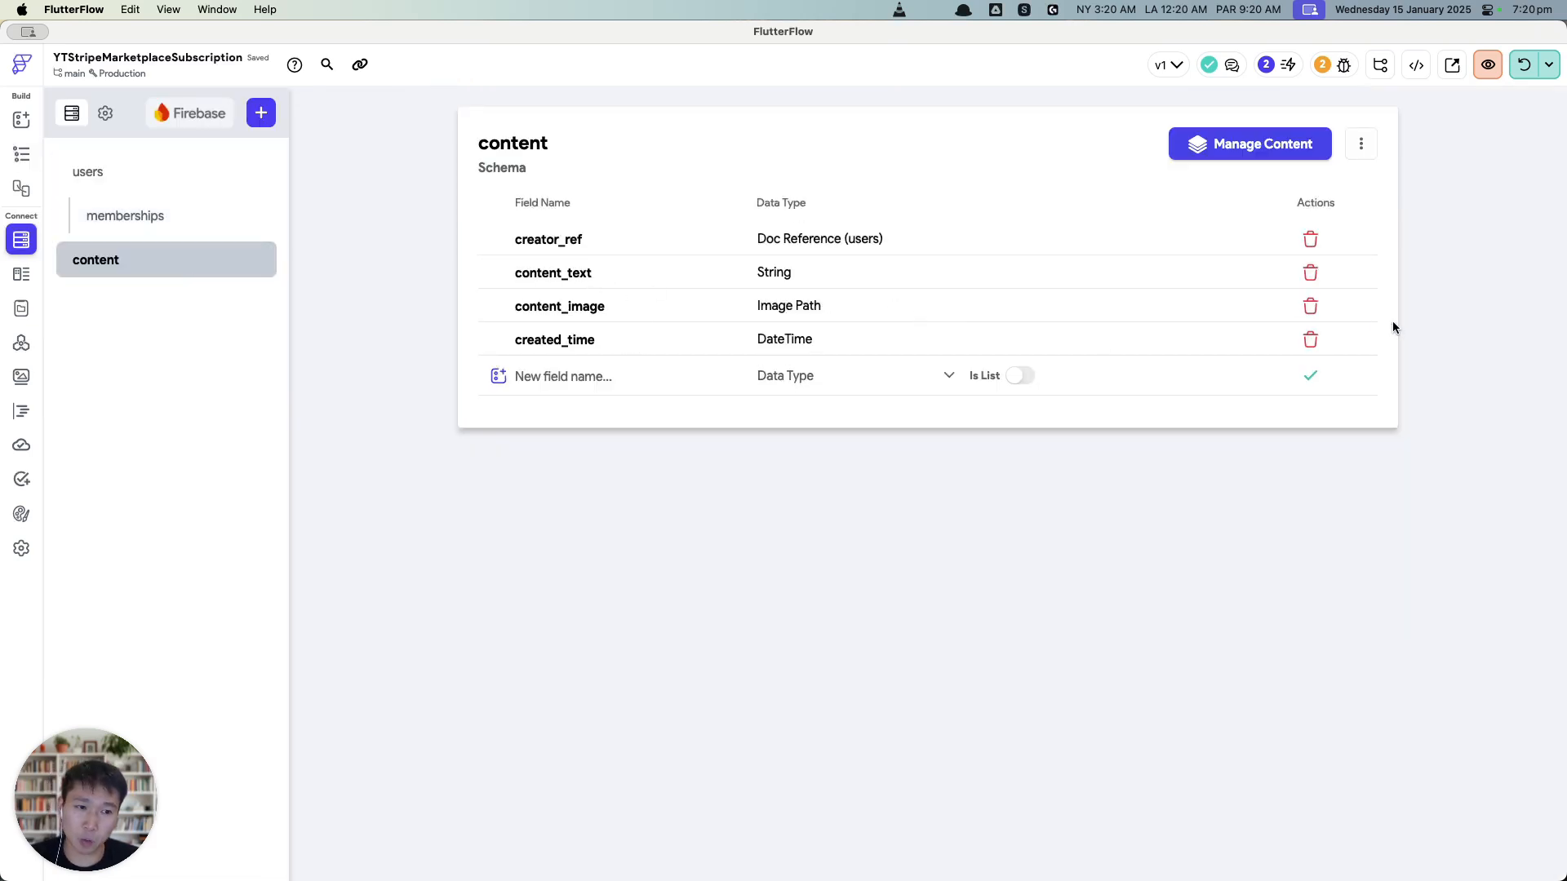
{"action": "left_click", "coordinate": [21, 155]}
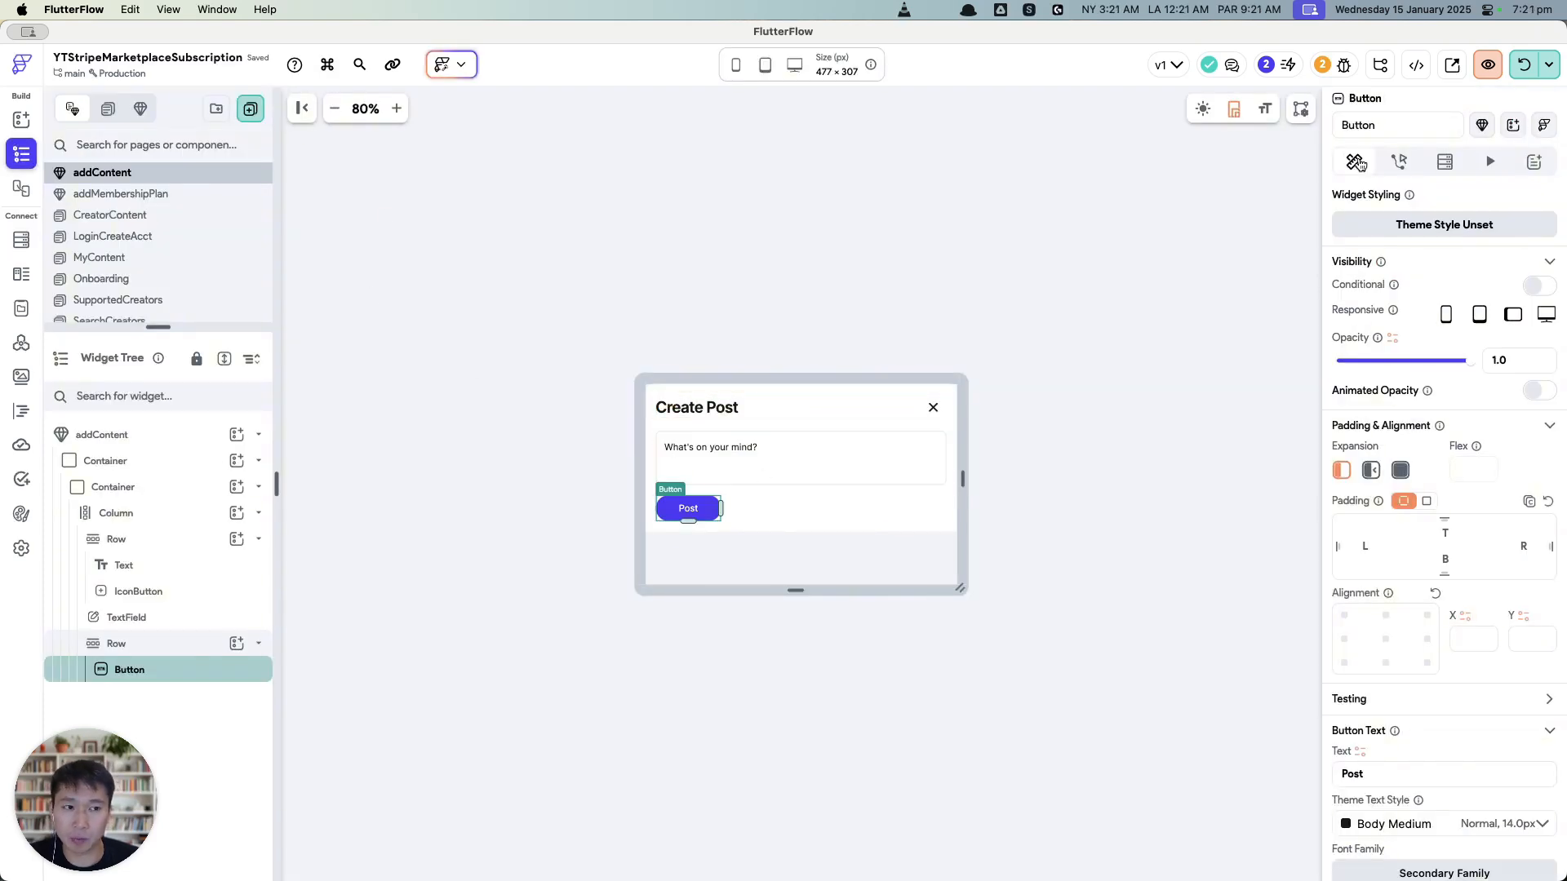
Step: Select the Post button and open its Action Flow Editor
{"action": "left_click", "coordinate": [1400, 162]}
{"action": "left_click", "coordinate": [790, 462]}
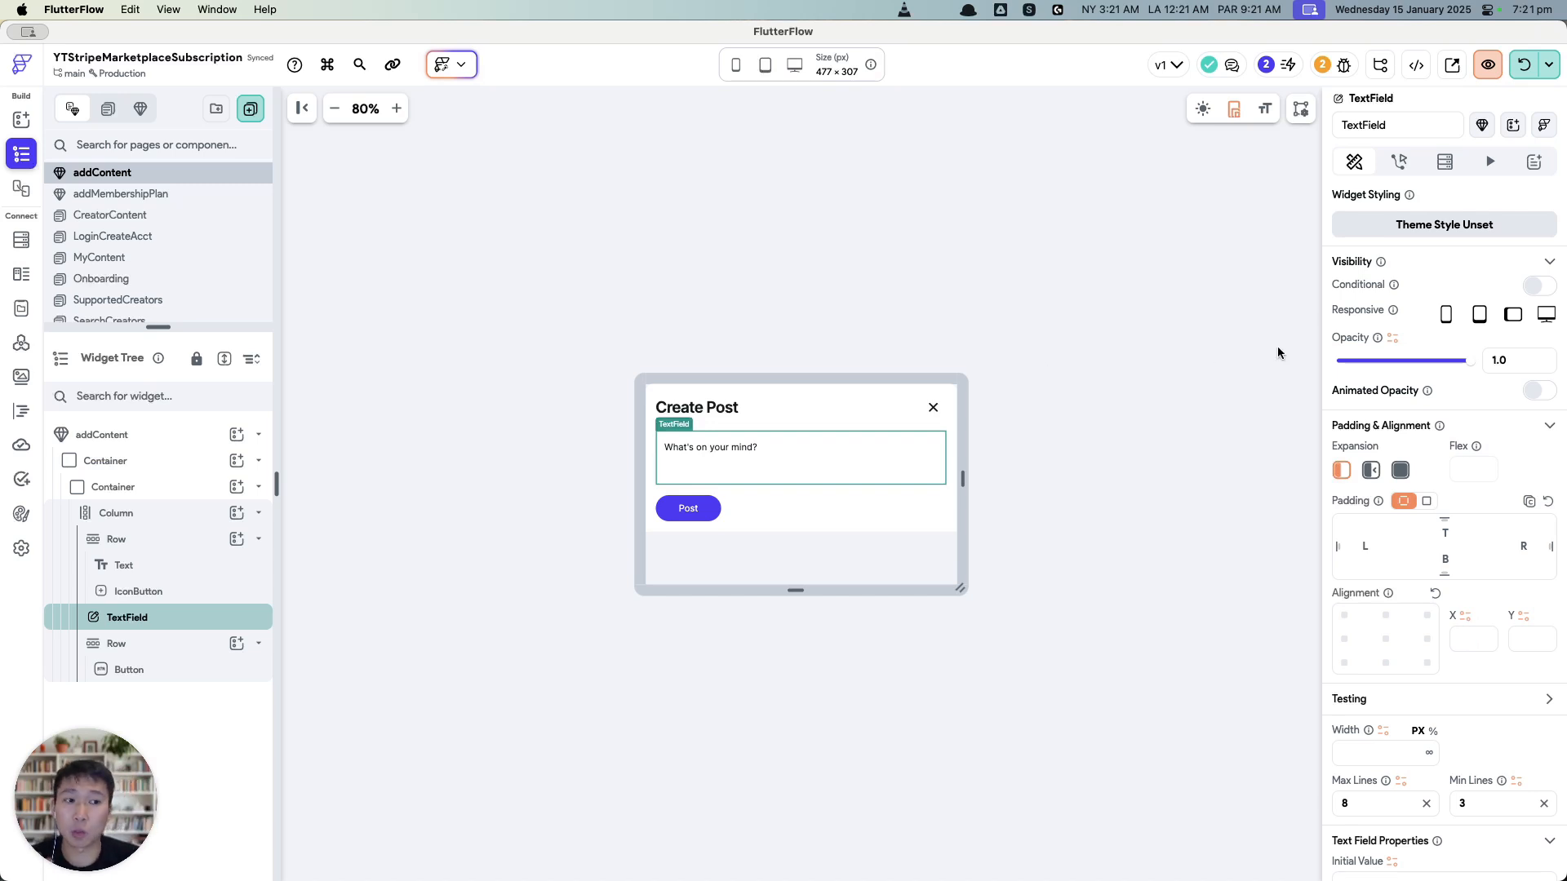
{"action": "left_click", "coordinate": [703, 514]}
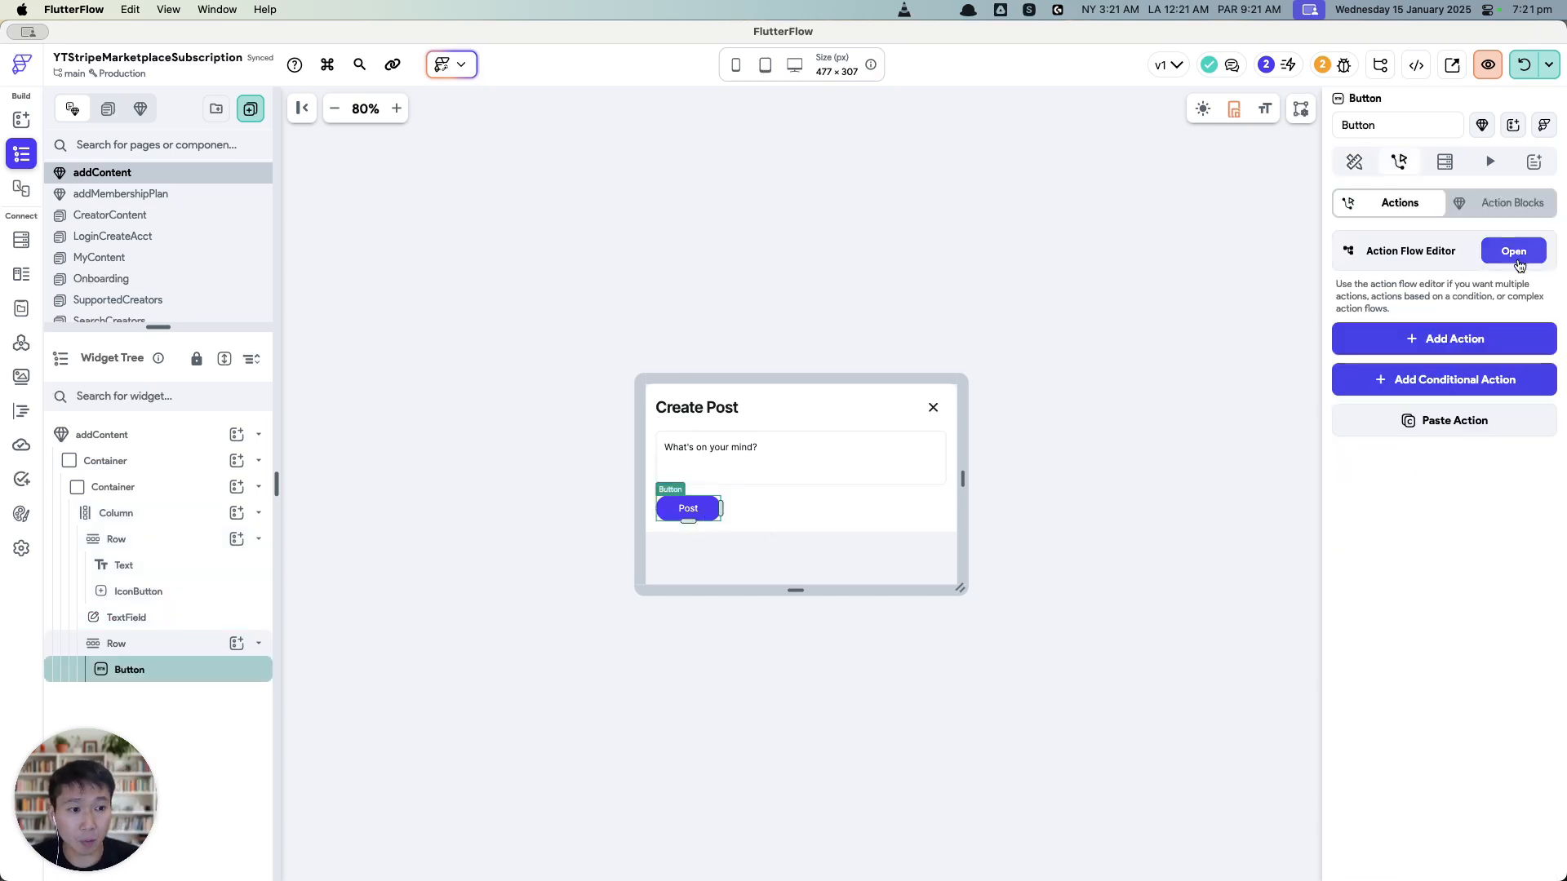
{"action": "left_click", "coordinate": [1514, 249]}
Step: Add an On Tap Create Document action on content, setting creator_ref to the authenticated user's reference
{"action": "left_click", "coordinate": [688, 326]}
{"action": "left_click", "coordinate": [917, 547]}
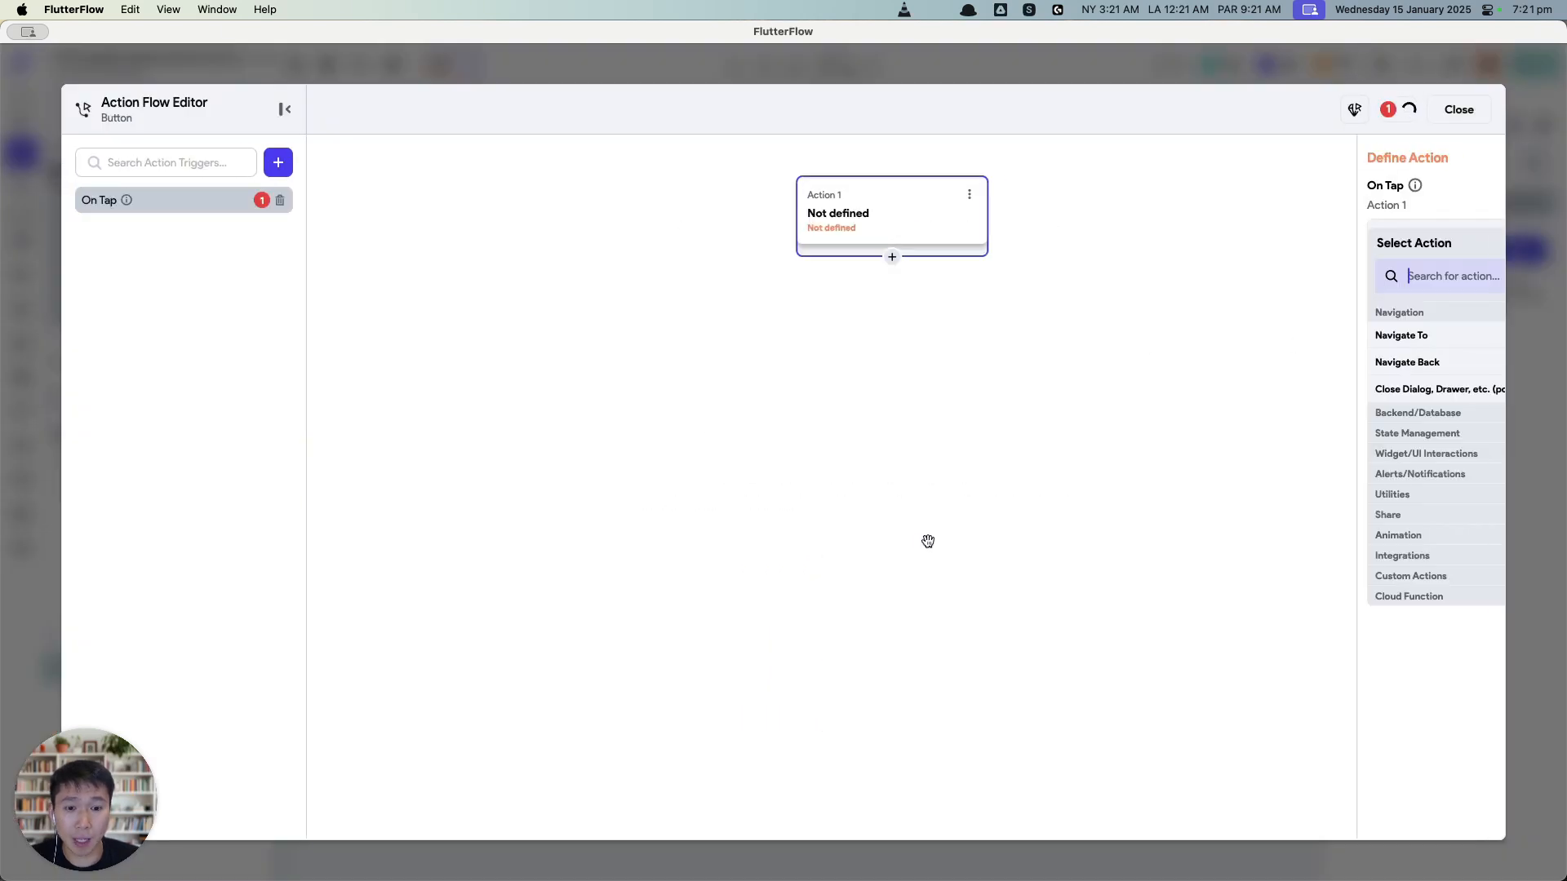
{"action": "type", "text": "create"}
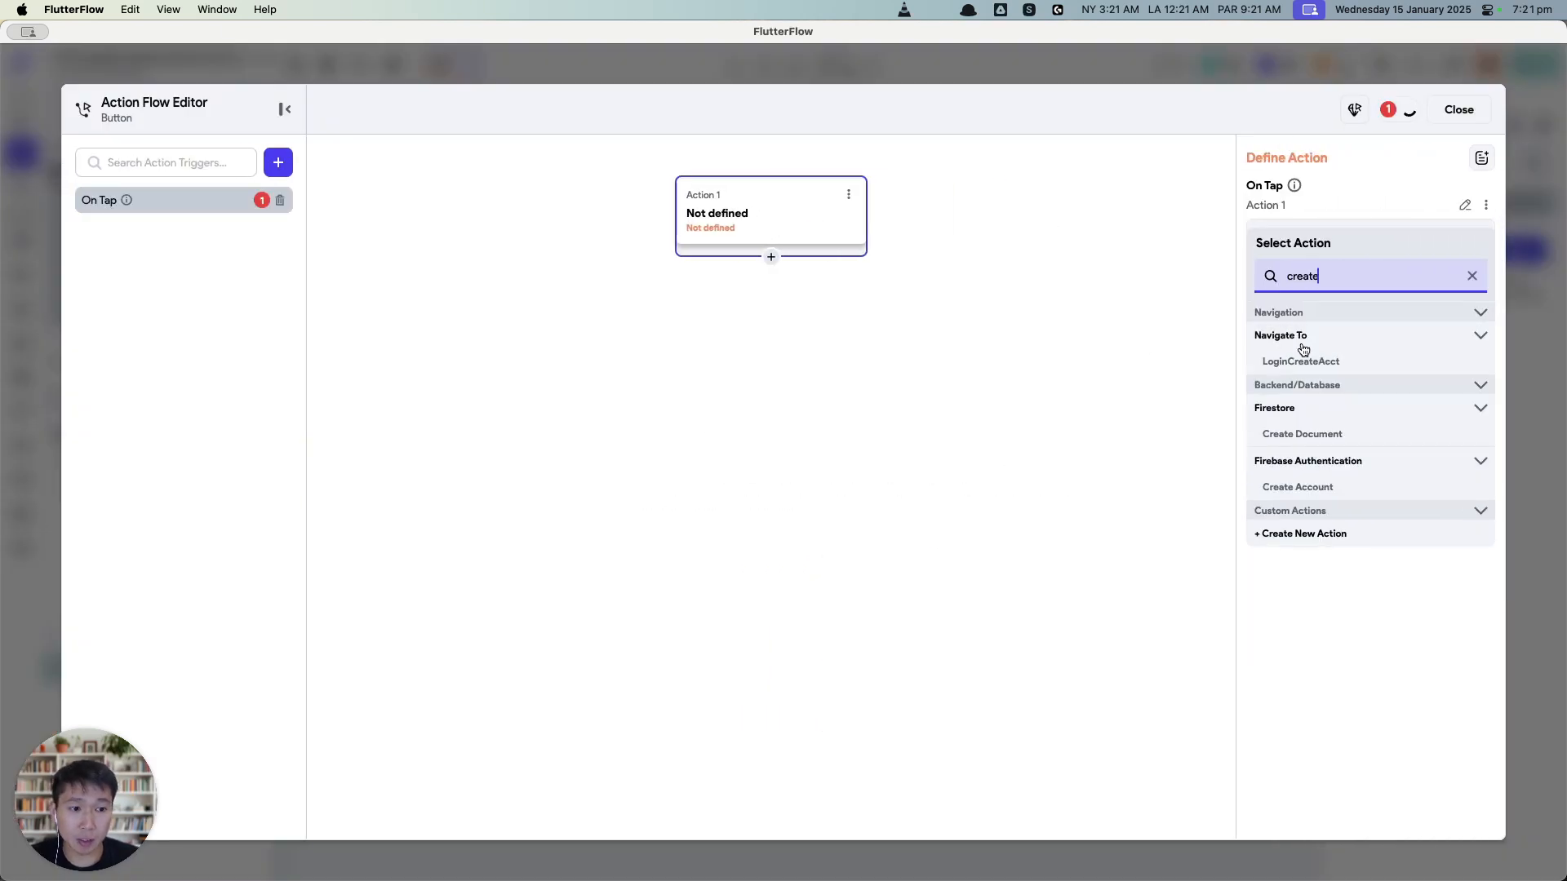
{"action": "left_click", "coordinate": [1305, 433]}
{"action": "left_click", "coordinate": [1304, 281]}
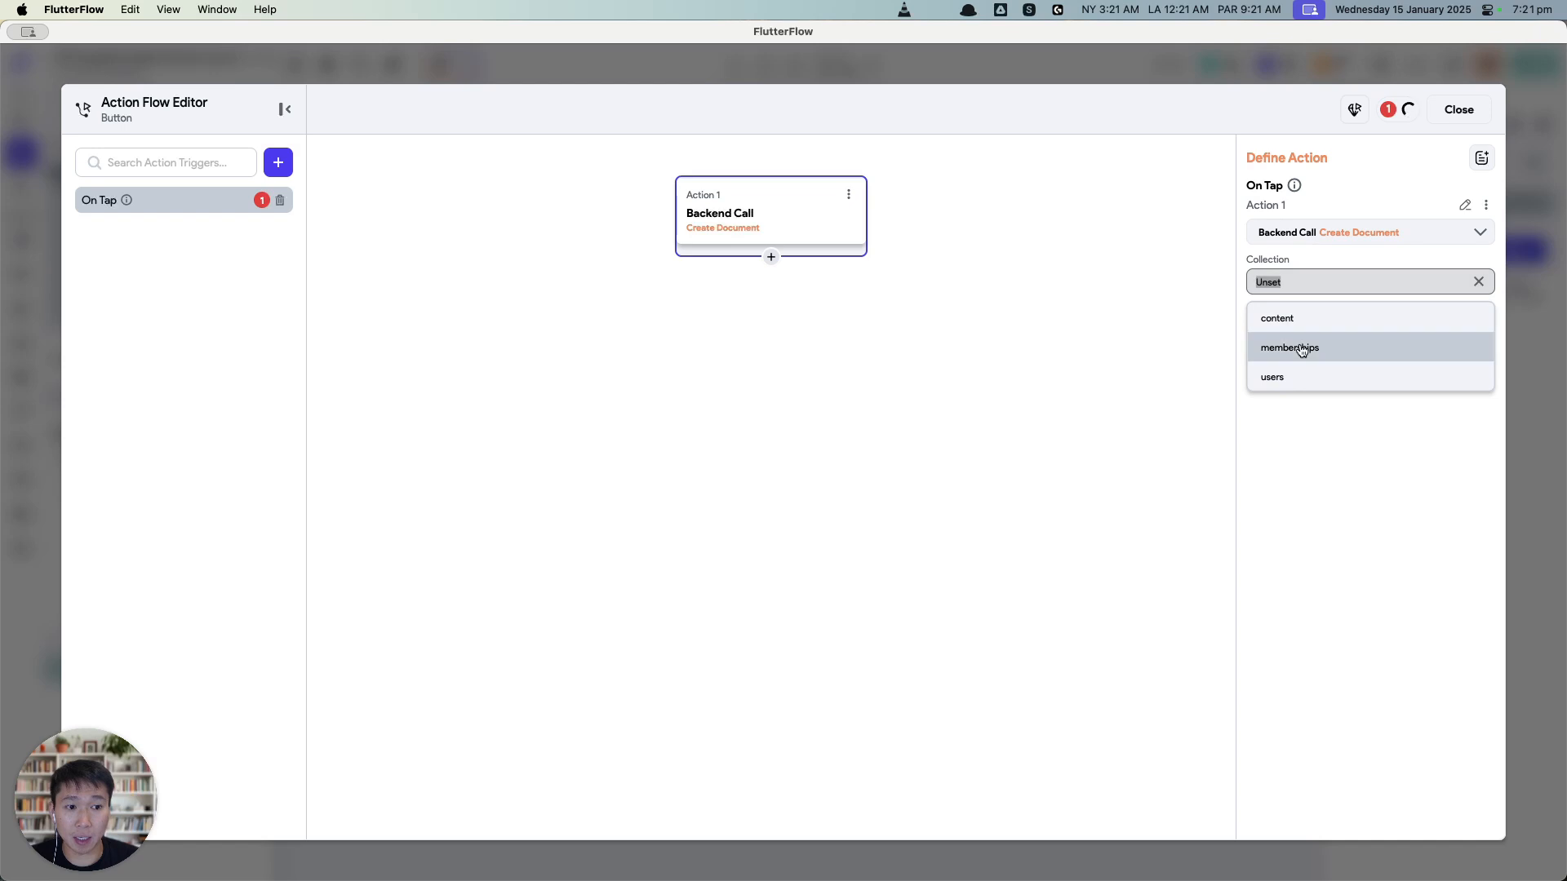
{"action": "left_click", "coordinate": [1302, 322]}
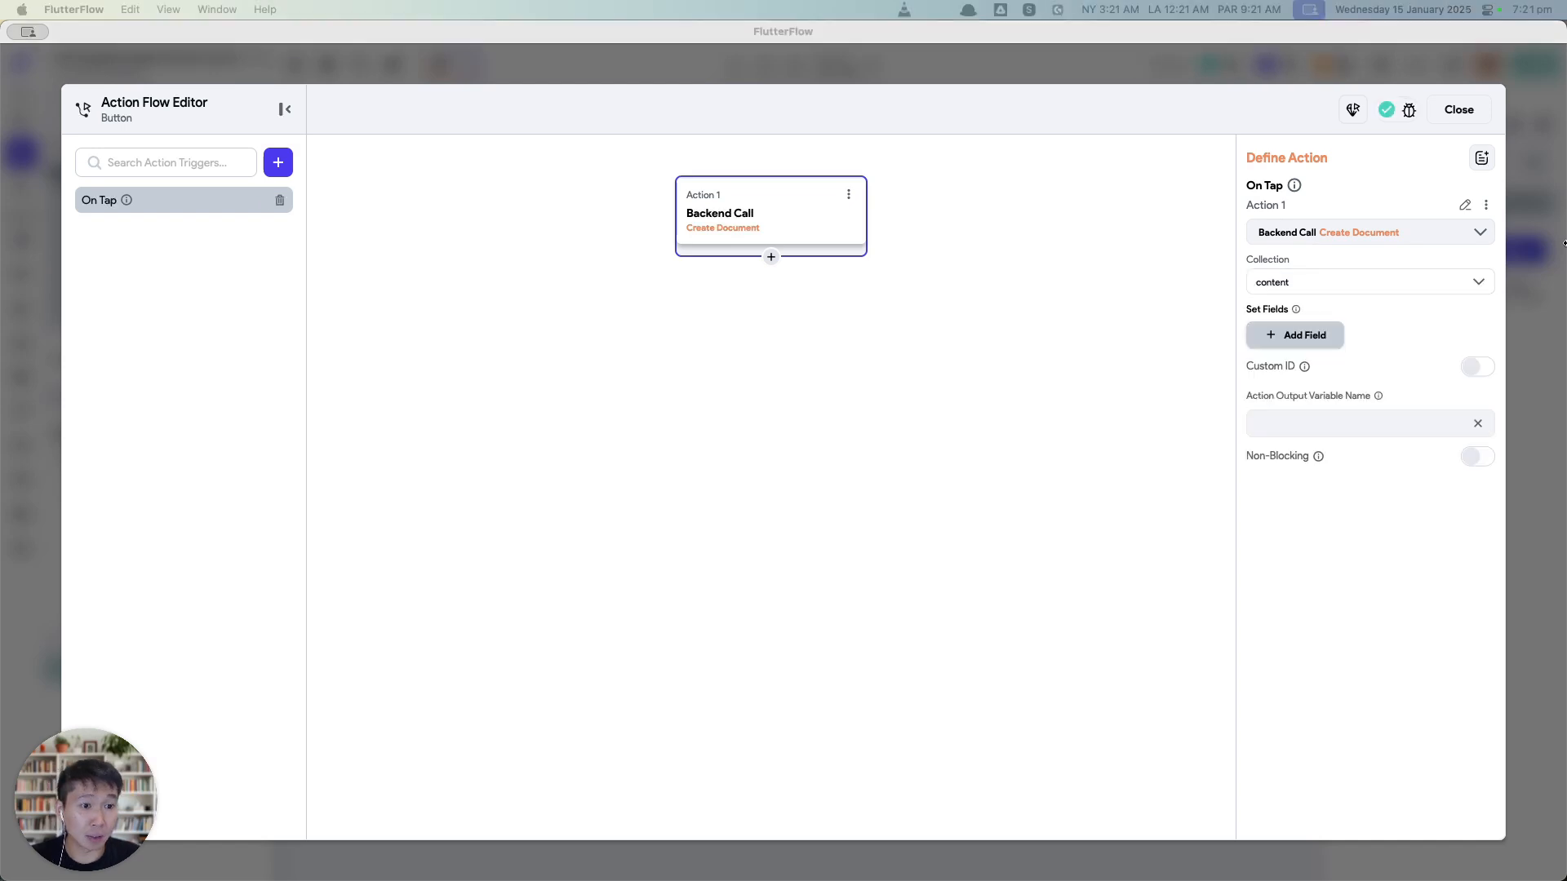
{"action": "left_click", "coordinate": [1314, 335]}
{"action": "left_click", "coordinate": [1317, 352]}
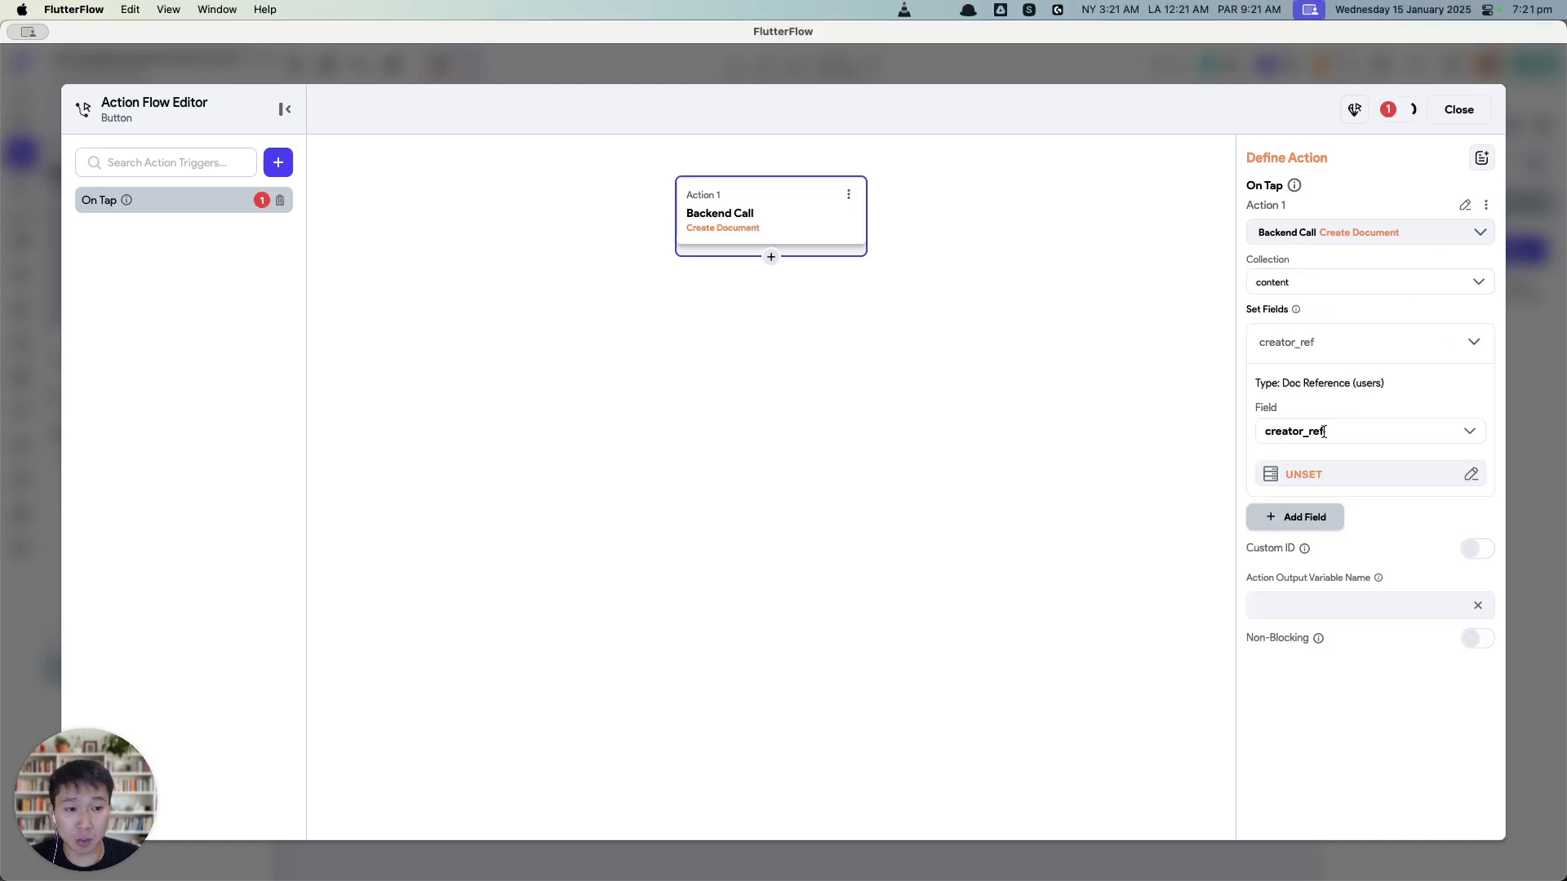
{"action": "left_click", "coordinate": [1306, 470]}
{"action": "left_click", "coordinate": [1061, 582]}
{"action": "scroll", "coordinate": [1110, 718], "scroll_direction": "down", "scroll_amount": 1}
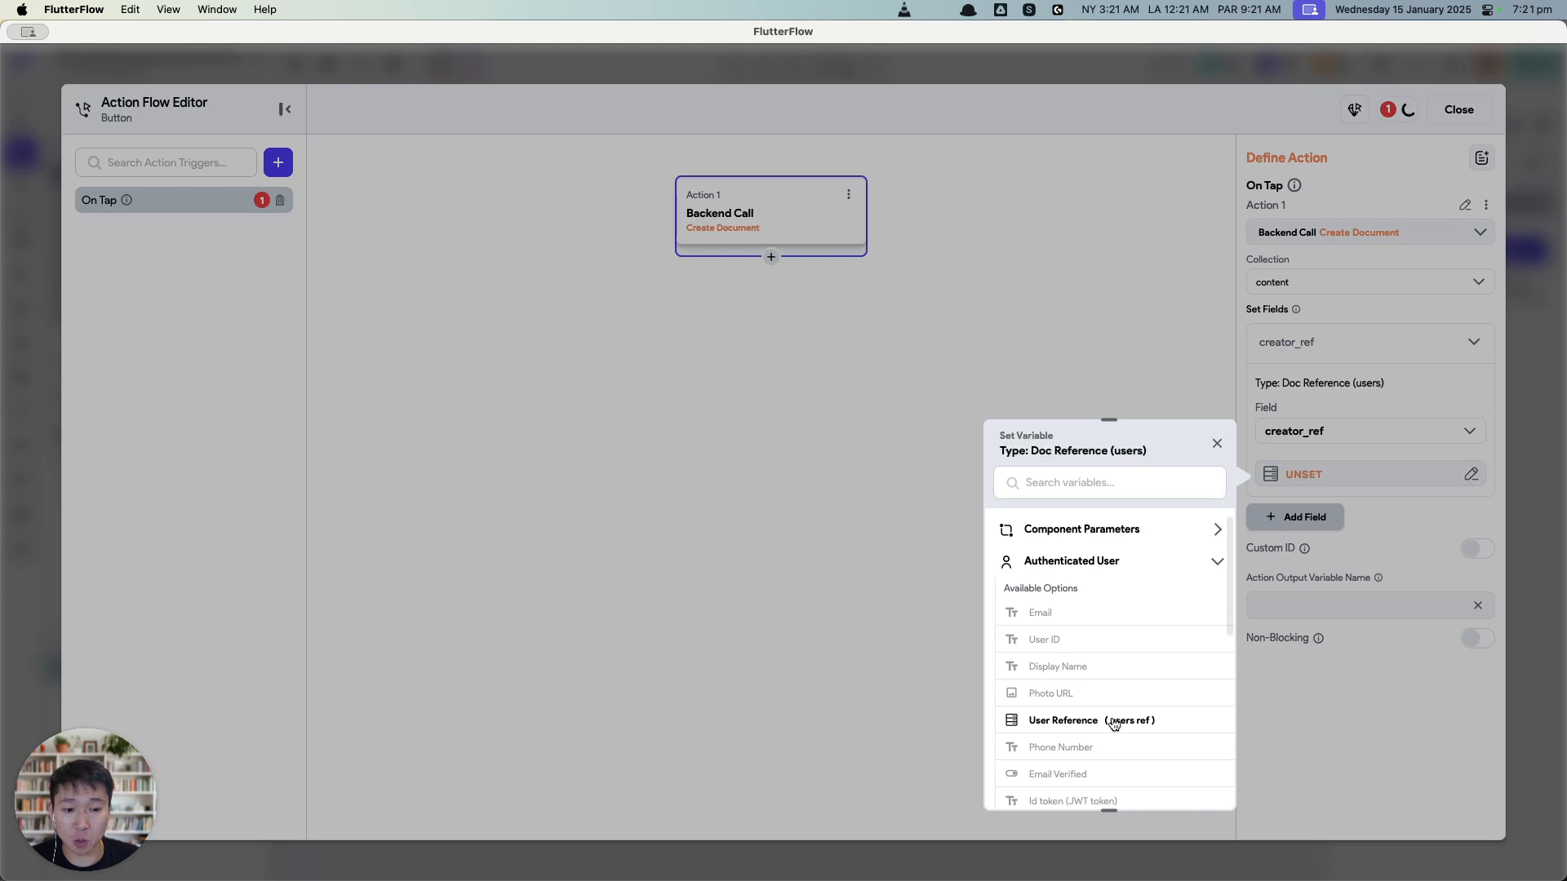
{"action": "left_click", "coordinate": [1109, 718]}
{"action": "left_click", "coordinate": [1192, 780]}
Step: Set content_text from the Widget State TextField value
{"action": "left_click", "coordinate": [1319, 519]}
{"action": "left_click", "coordinate": [1306, 519]}
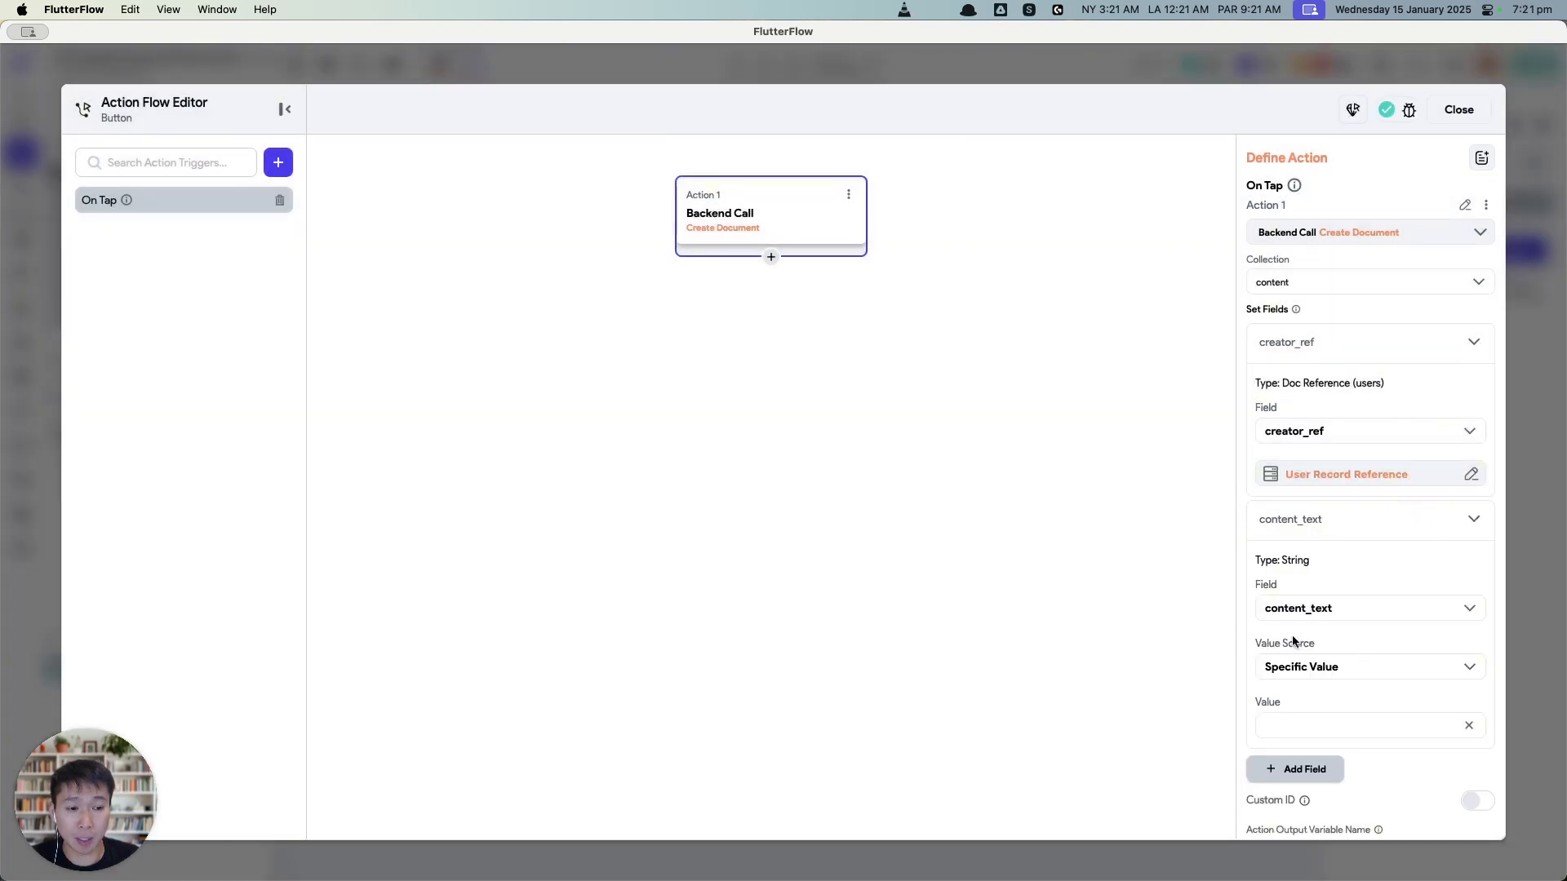
{"action": "left_click", "coordinate": [1306, 665]}
{"action": "left_click", "coordinate": [1306, 731]}
{"action": "left_click", "coordinate": [1289, 712]}
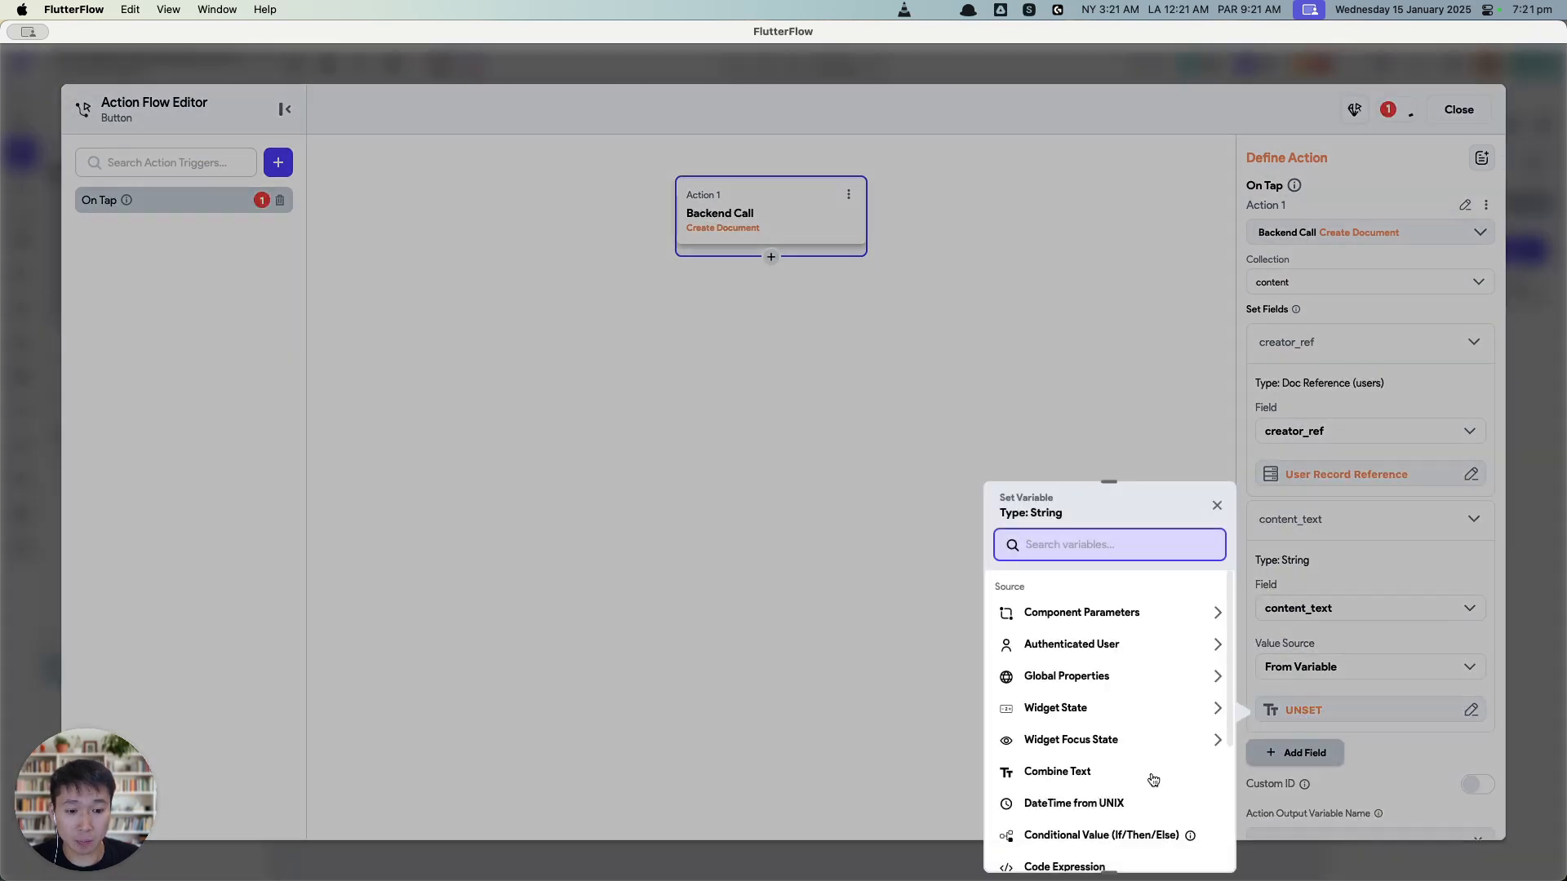
{"action": "left_click", "coordinate": [1113, 709]}
{"action": "left_click", "coordinate": [1091, 761]}
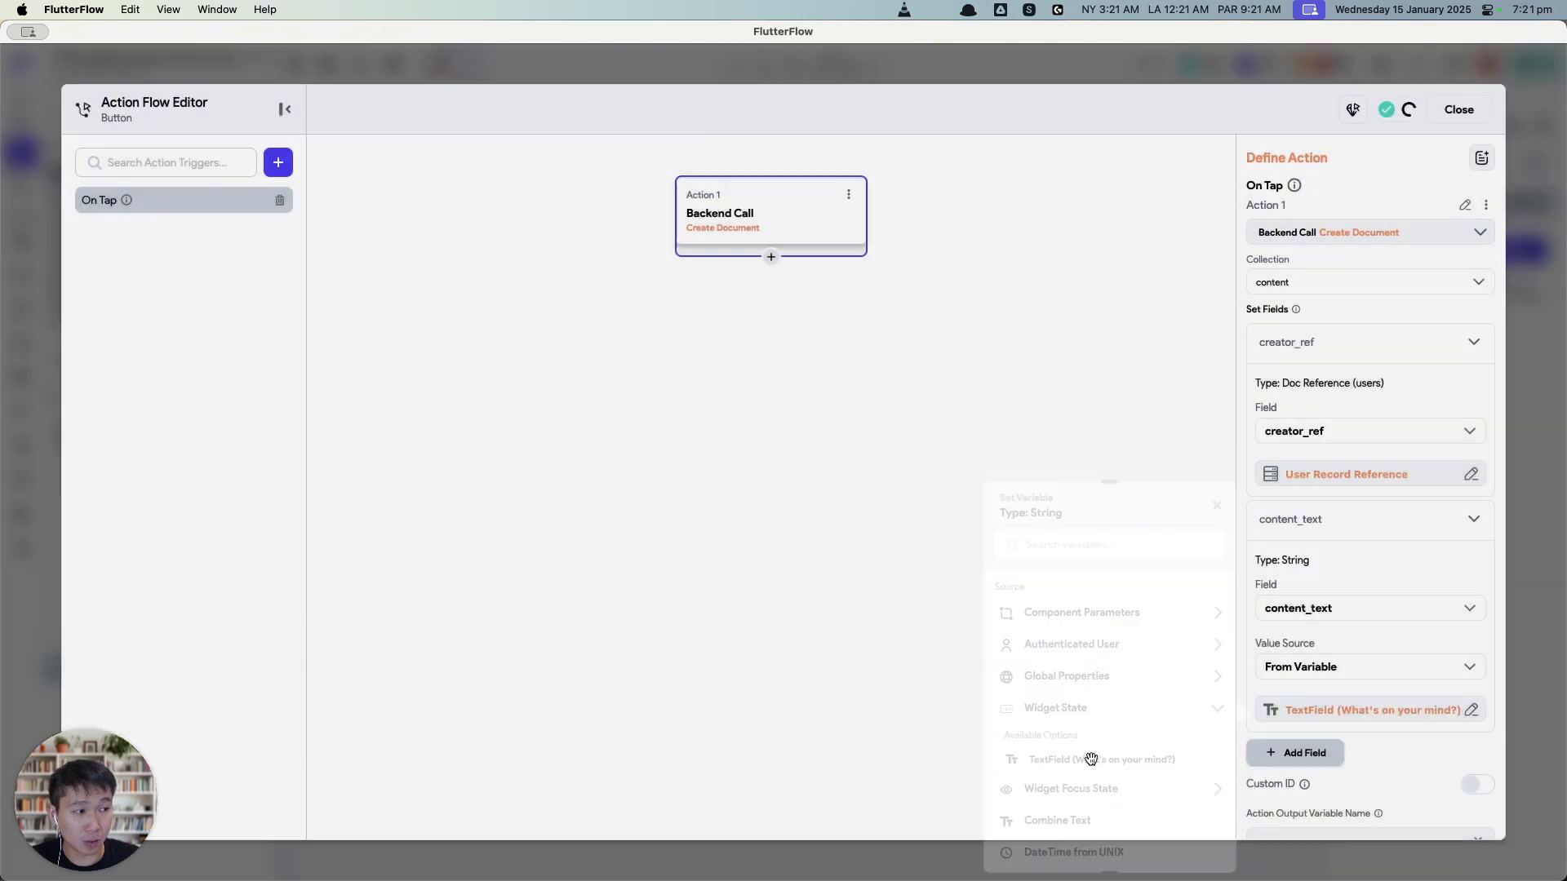
Step: Add created_time set to Current Time
{"action": "scroll", "coordinate": [1269, 751], "scroll_direction": "down", "scroll_amount": 2}
{"action": "left_click", "coordinate": [1295, 644]}
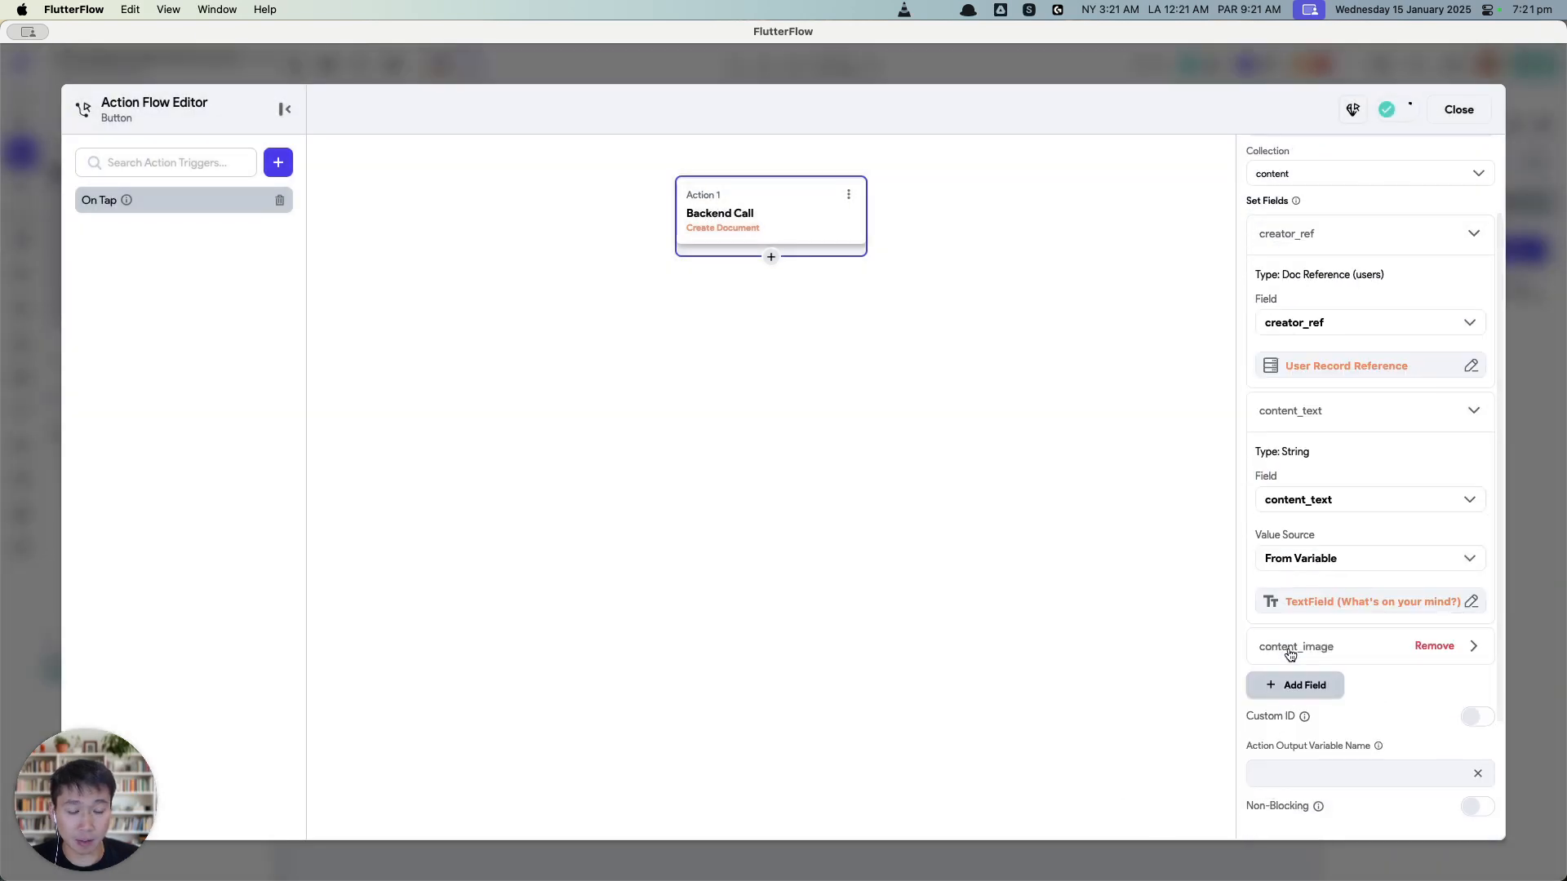
{"action": "left_click", "coordinate": [1289, 649]}
{"action": "left_click", "coordinate": [1313, 734]}
{"action": "left_click", "coordinate": [1322, 795]}
{"action": "scroll", "coordinate": [1314, 748], "scroll_direction": "down", "scroll_amount": 3}
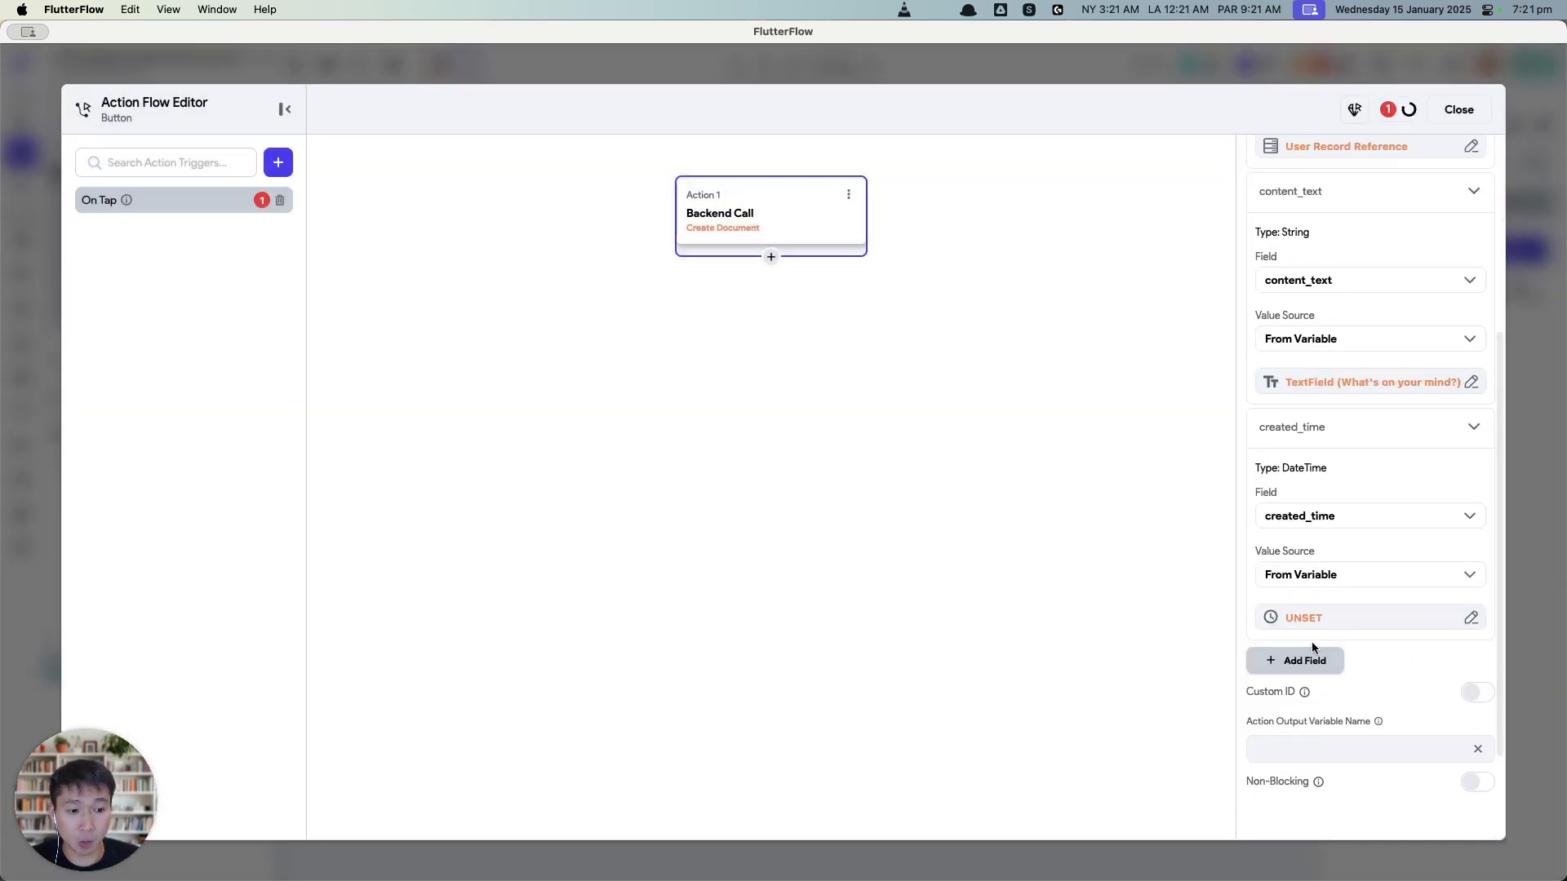
{"action": "left_click", "coordinate": [1310, 617]}
{"action": "type", "text": "curr"}
{"action": "left_click", "coordinate": [1058, 664]}
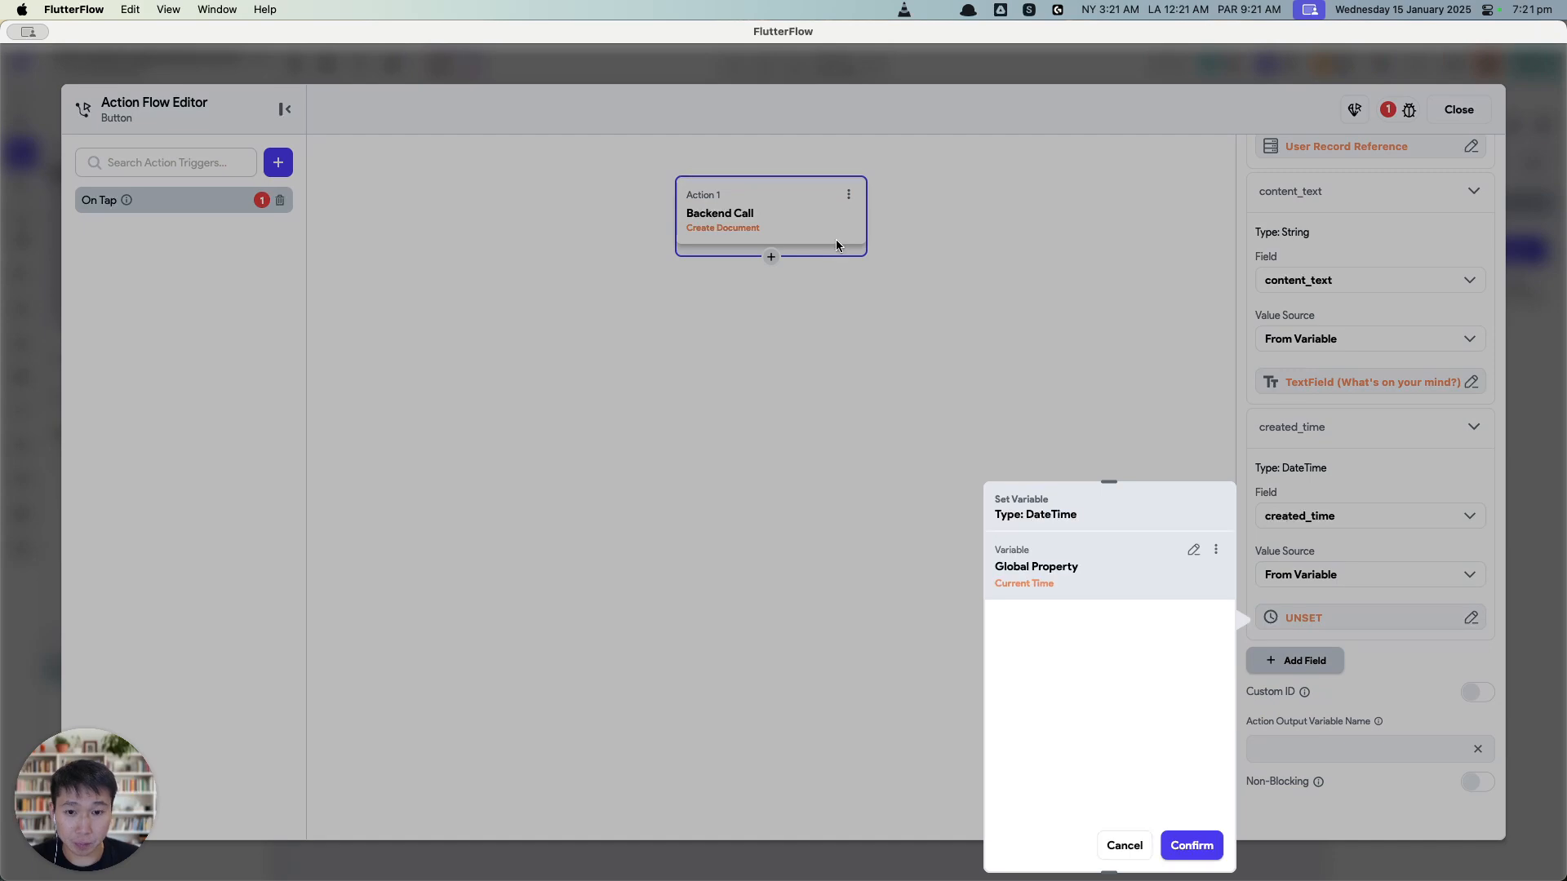
{"action": "left_click", "coordinate": [1191, 845]}
Step: Add a Bottom Sheet Dismiss action after it and close the editor
{"action": "left_click", "coordinate": [771, 257]}
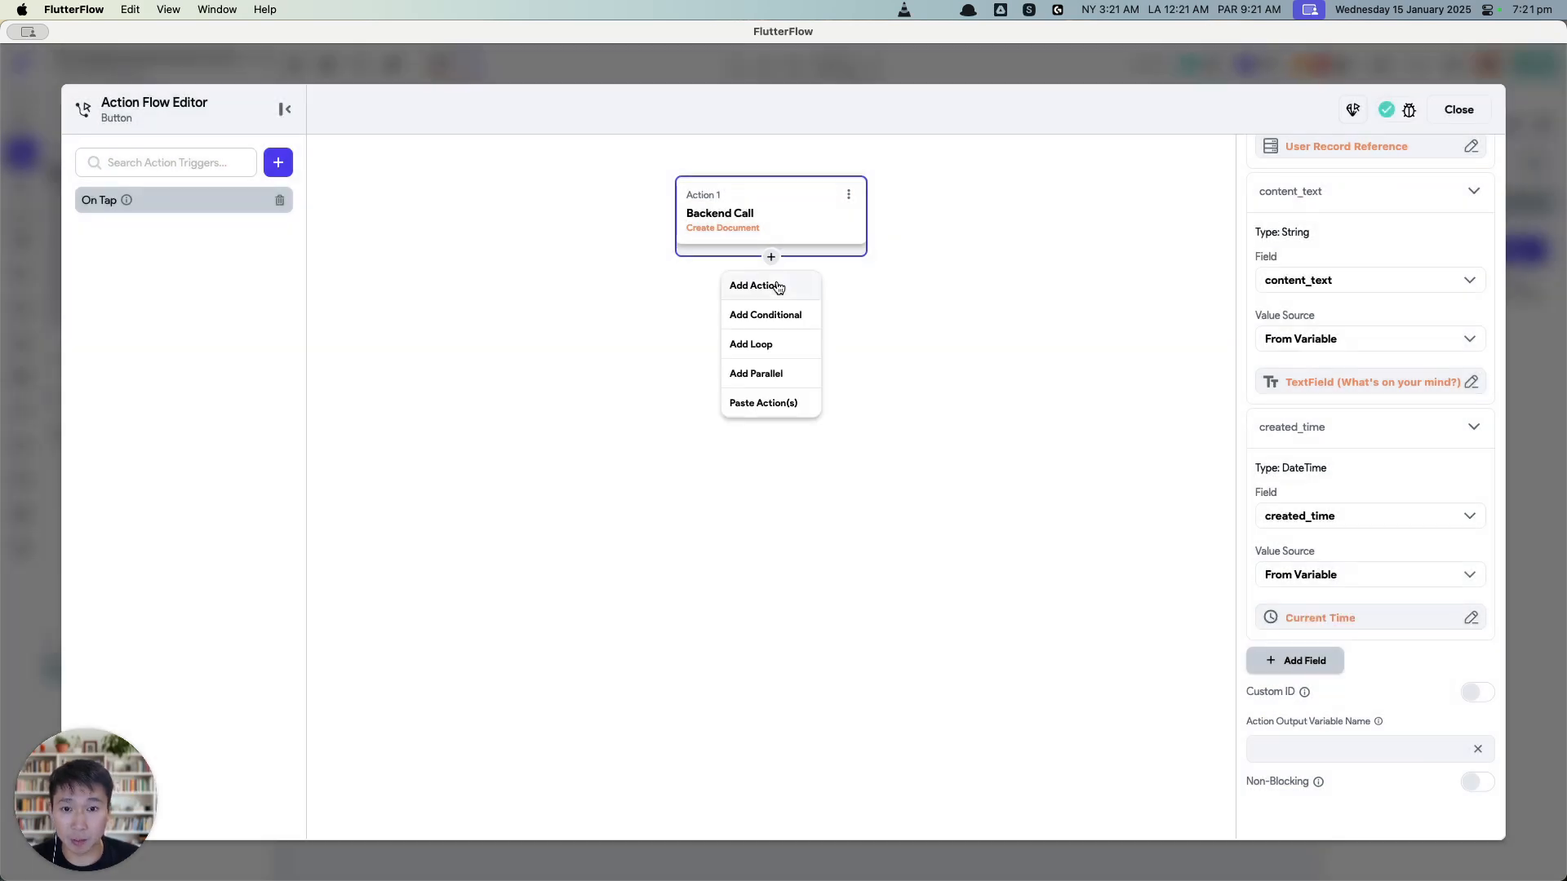
{"action": "left_click", "coordinate": [755, 287]}
{"action": "type", "text": "dismiss"}
{"action": "left_click", "coordinate": [1322, 361]}
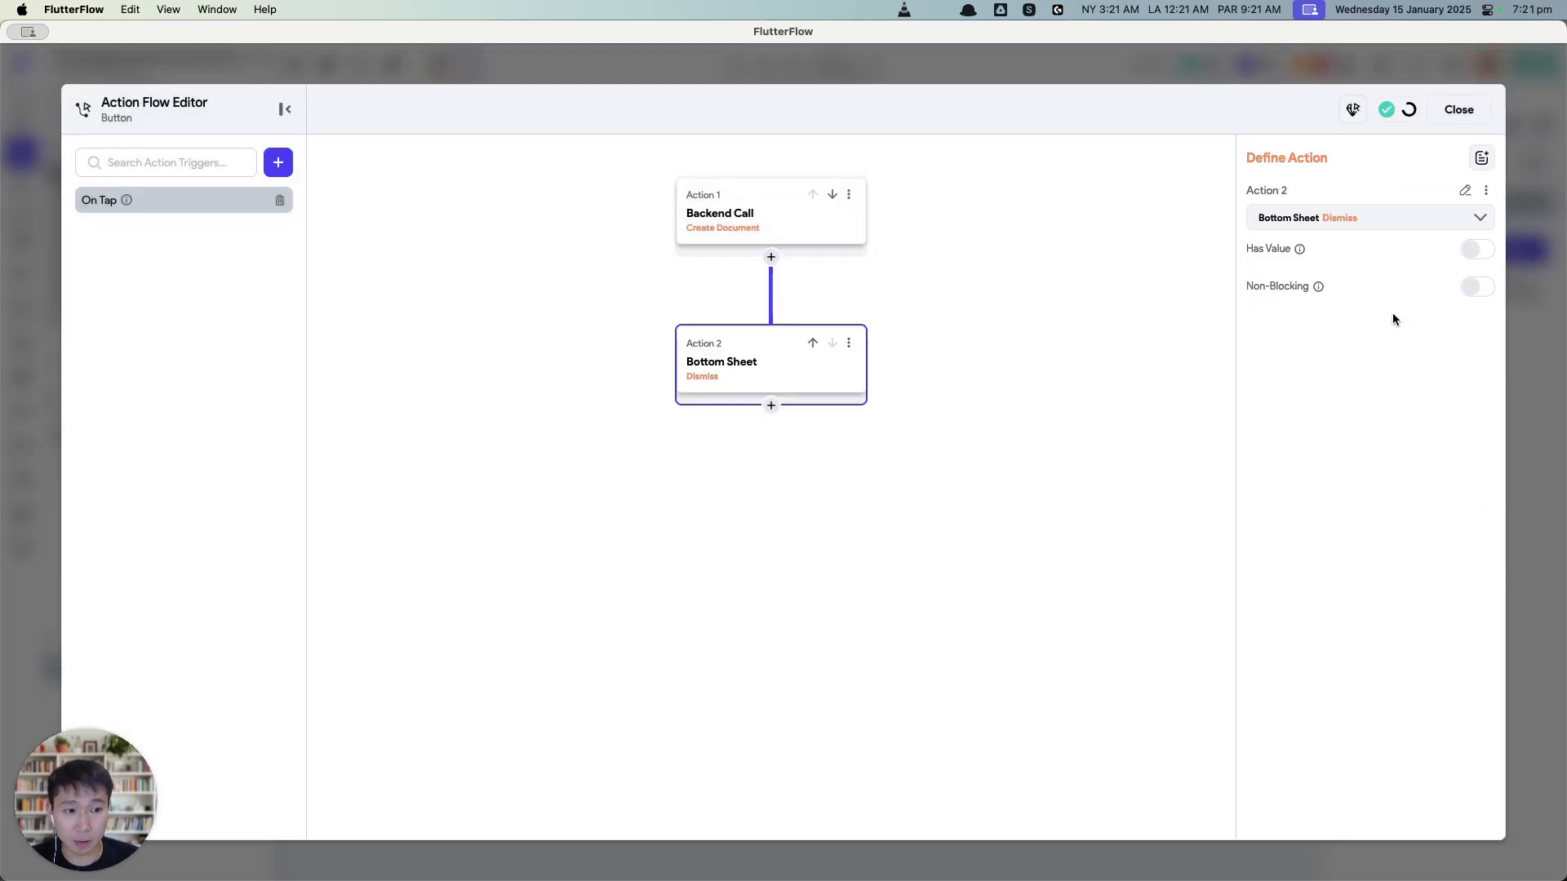
{"action": "left_click", "coordinate": [1459, 109]}
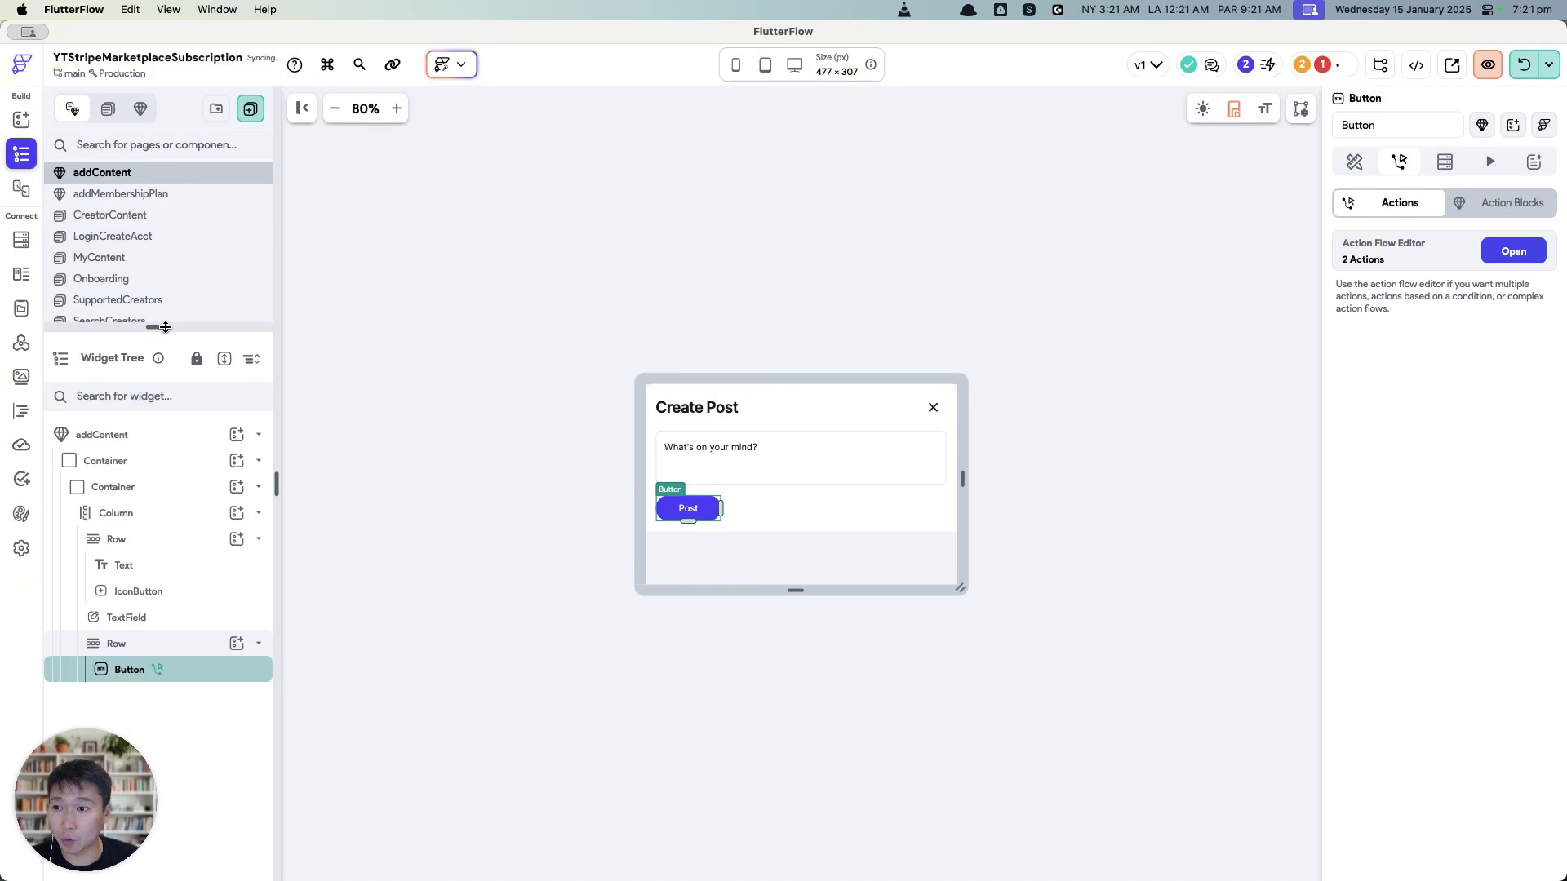
Step: Give MyContent's main column a uniform padding of 16
{"action": "left_click_drag", "start_coordinate": [158, 328], "coordinate": [157, 384]}
{"action": "left_click", "coordinate": [100, 257]}
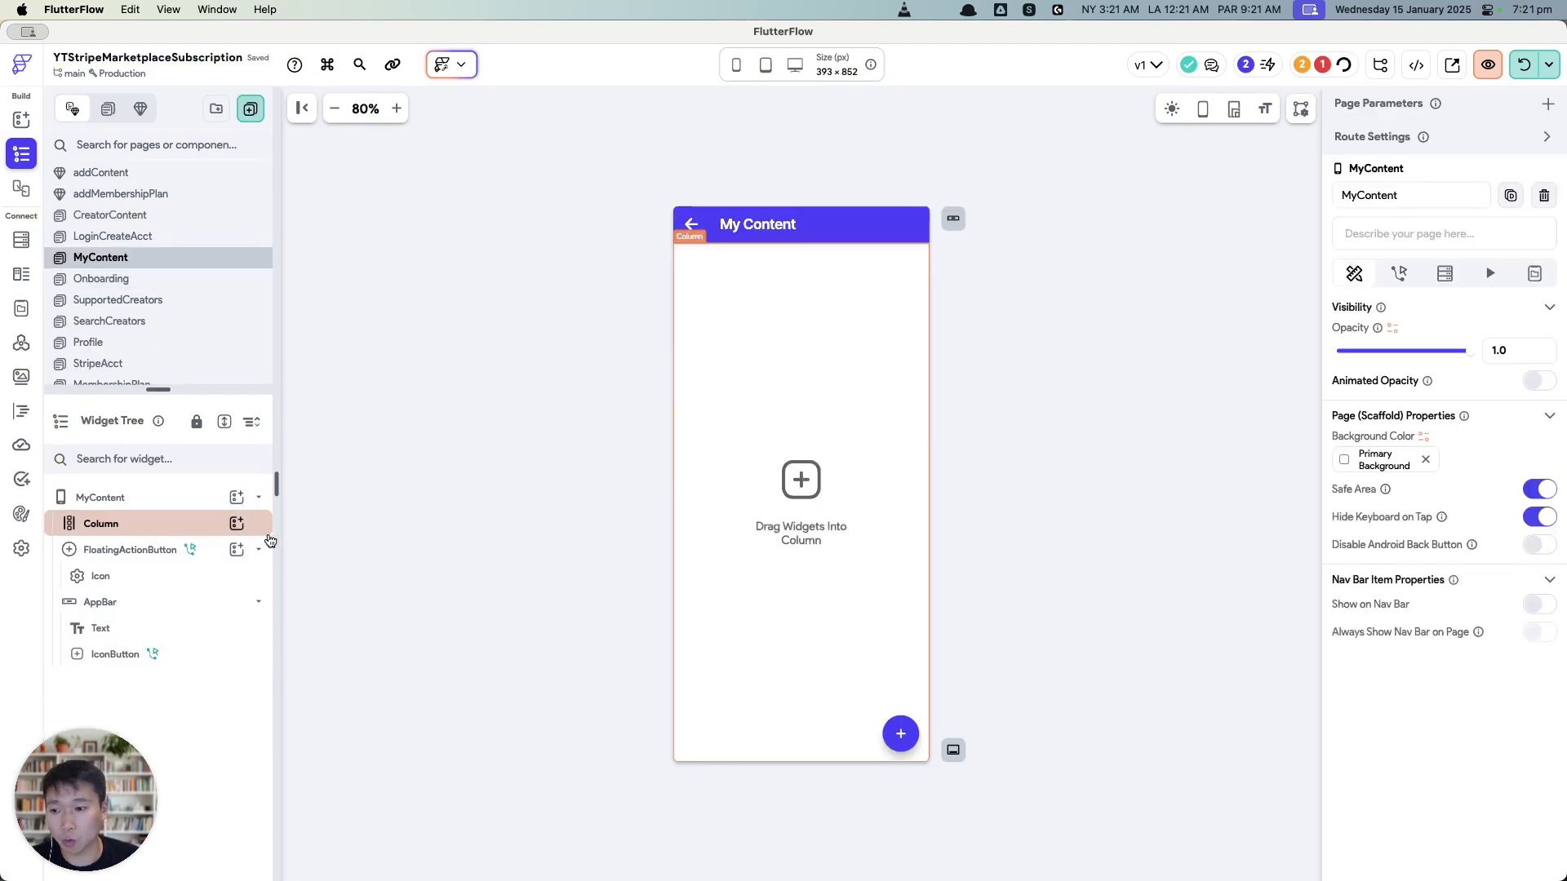
{"action": "left_click", "coordinate": [243, 526]}
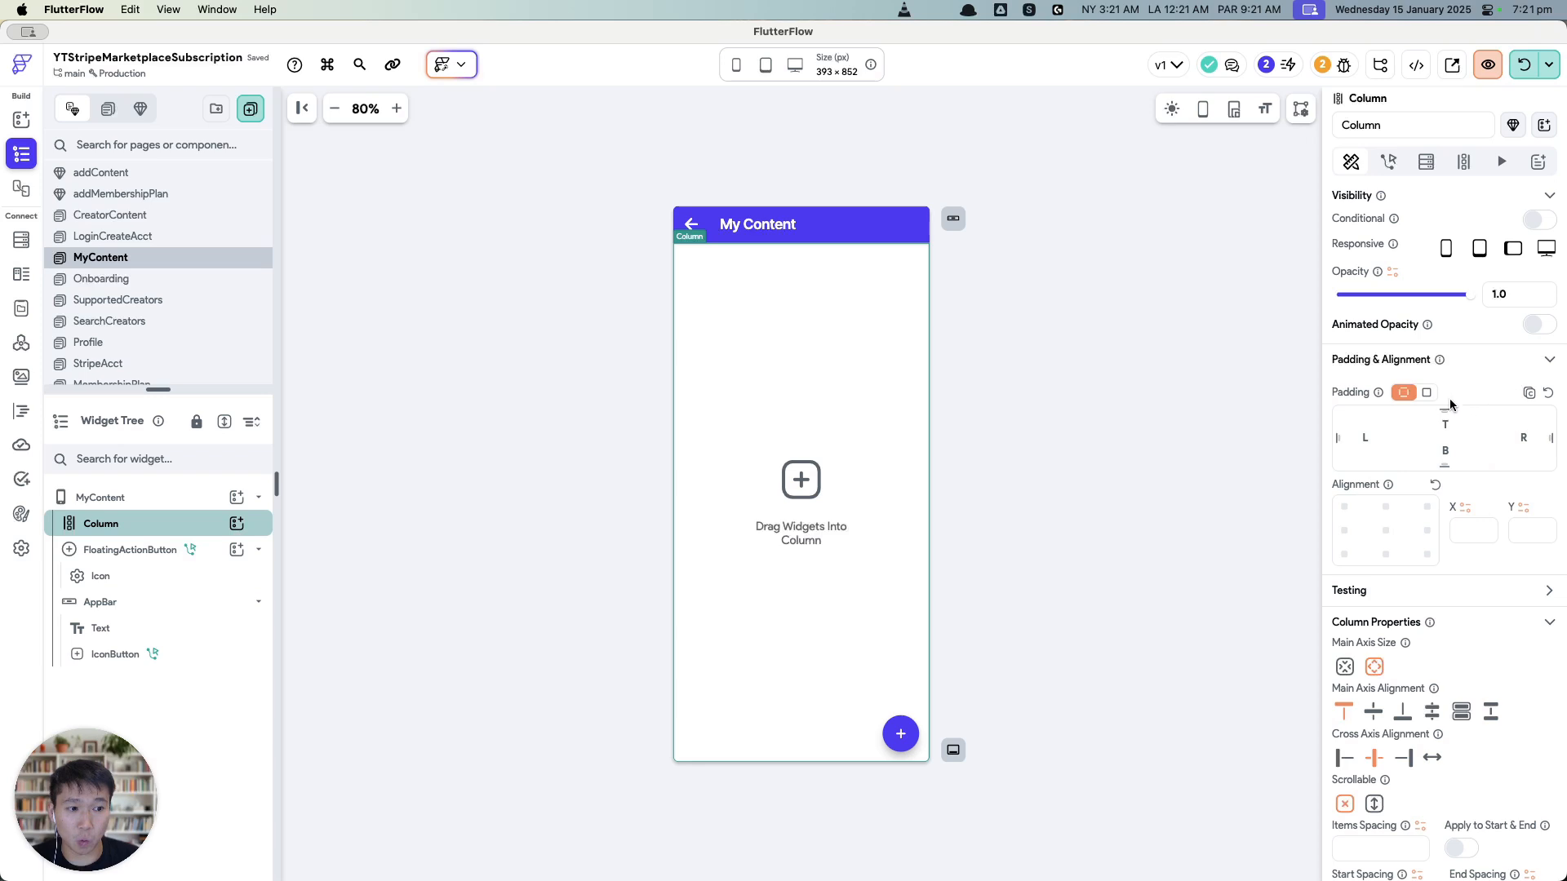
{"action": "left_click", "coordinate": [1427, 392]}
{"action": "left_click", "coordinate": [1515, 418]}
{"action": "type", "text": "16"}
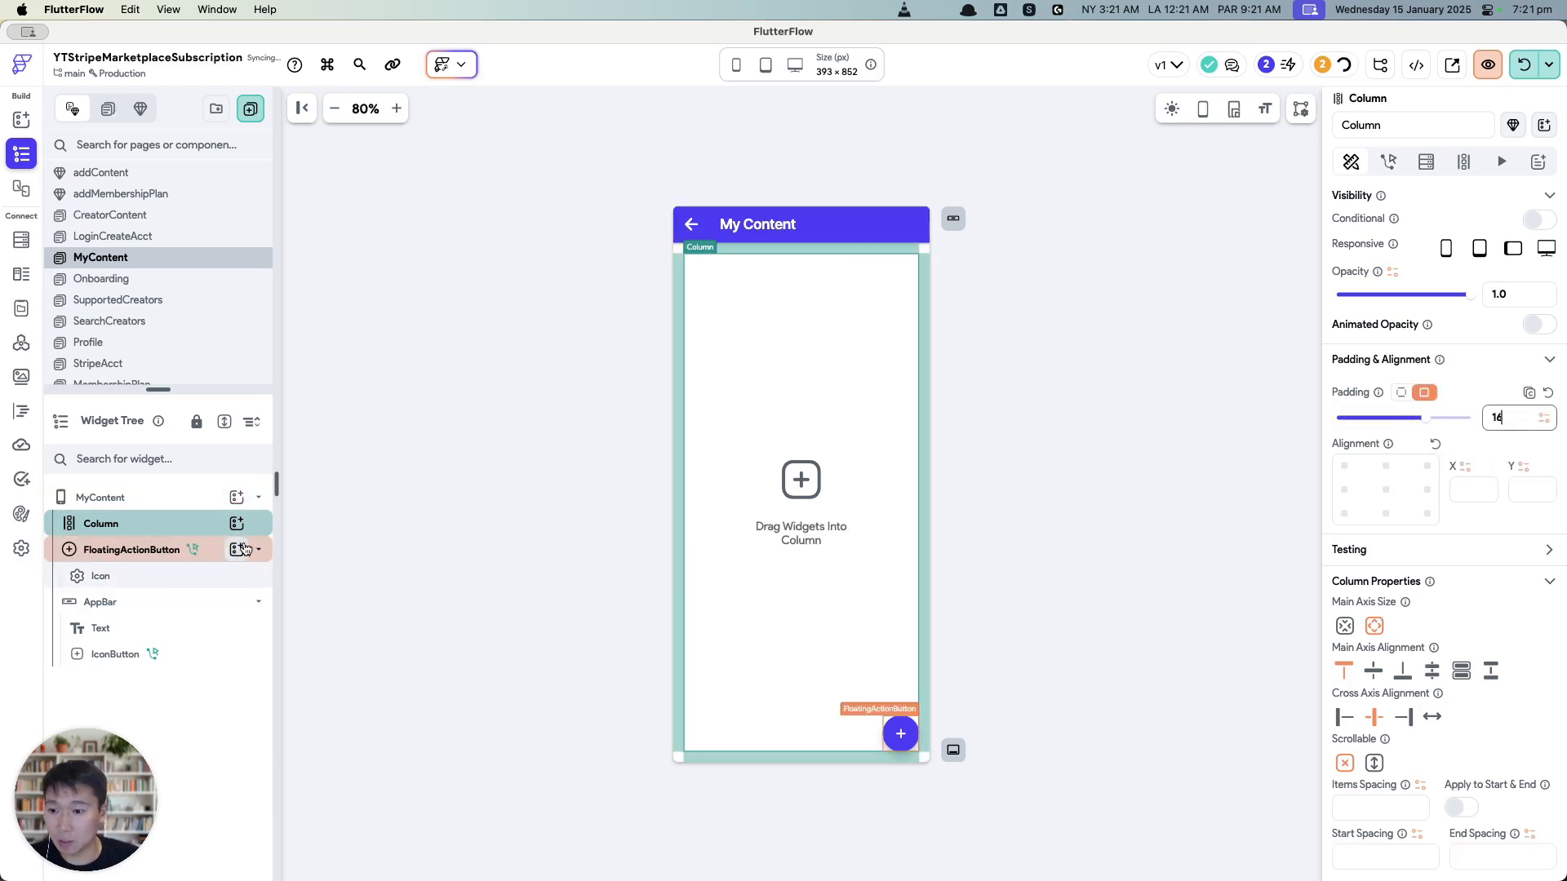
Step: Add a full-width container holding a column with two Hello World texts
{"action": "left_click", "coordinate": [240, 526]}
{"action": "left_click", "coordinate": [320, 690]}
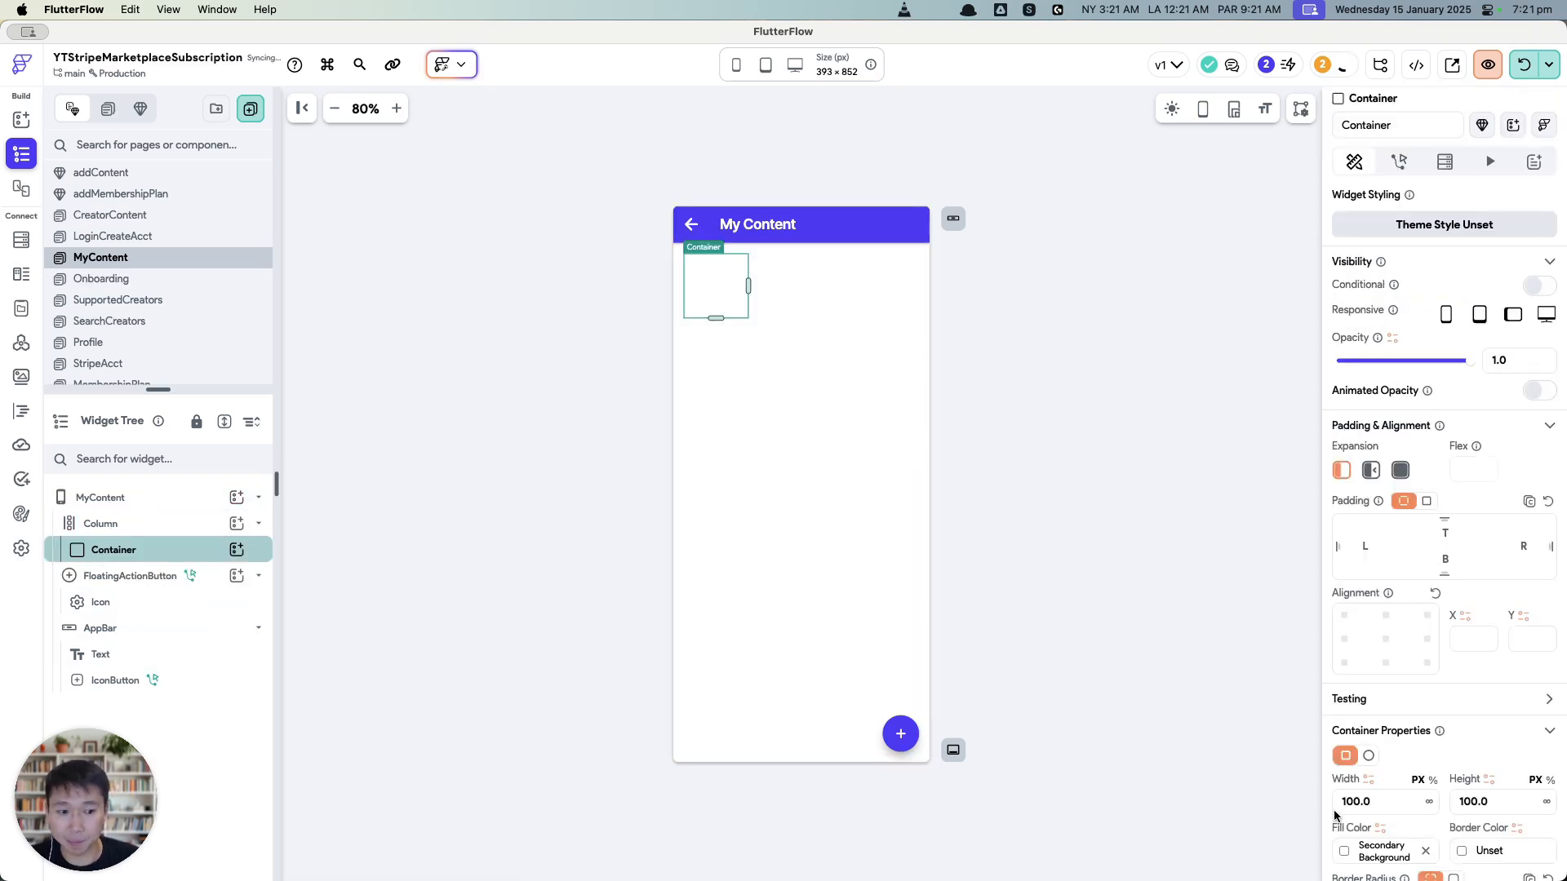
{"action": "left_click", "coordinate": [1390, 801]}
{"action": "left_click", "coordinate": [1430, 802]}
{"action": "left_click", "coordinate": [1493, 802]}
{"action": "key", "text": "BackSpace"}
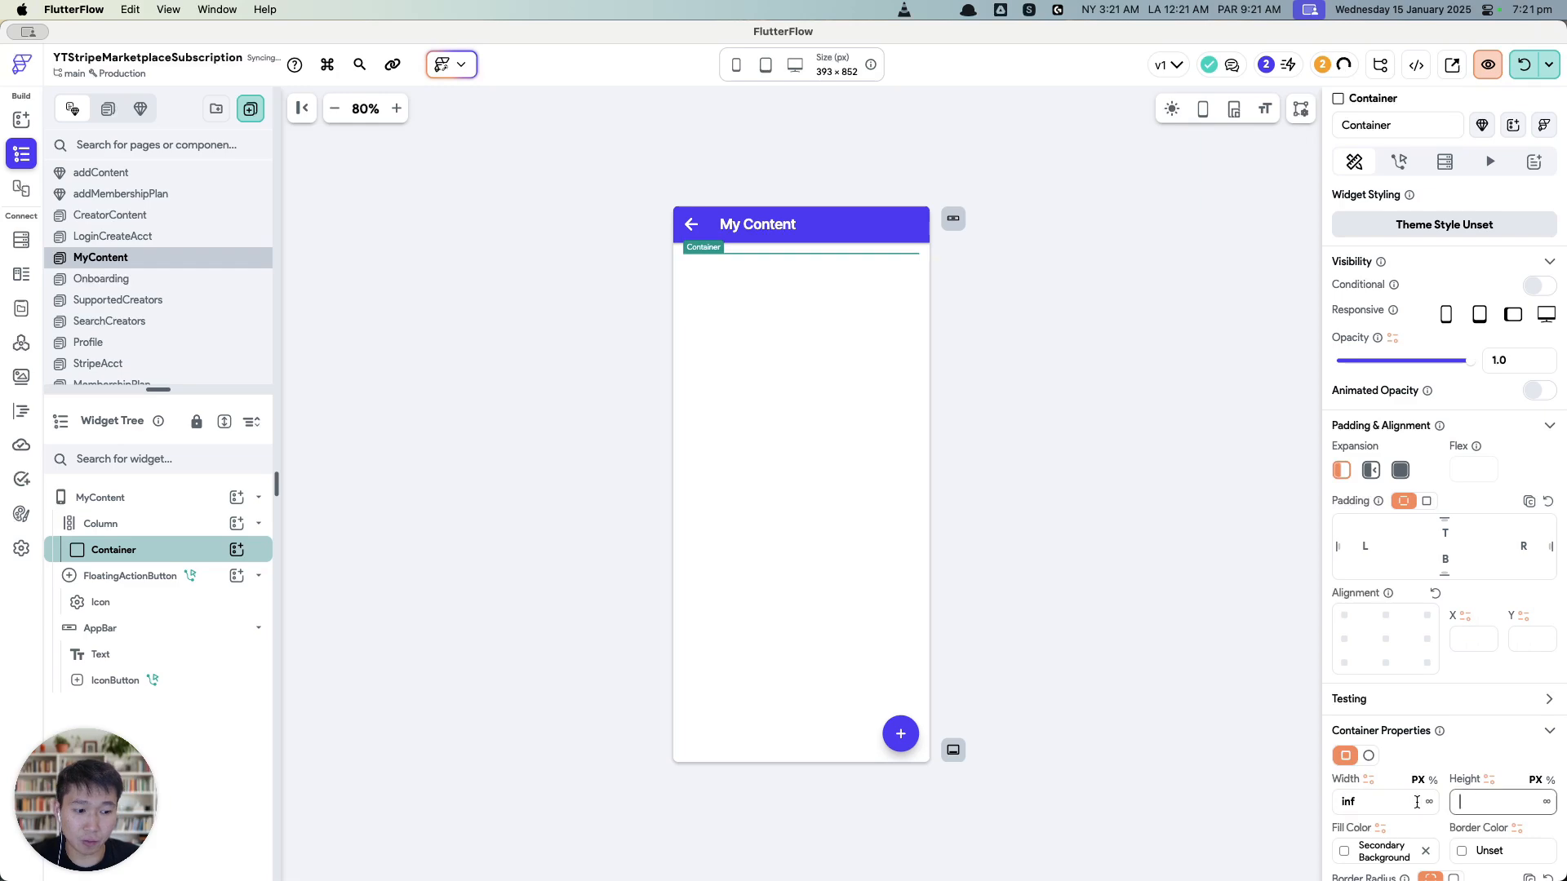
{"action": "left_click", "coordinate": [237, 549]}
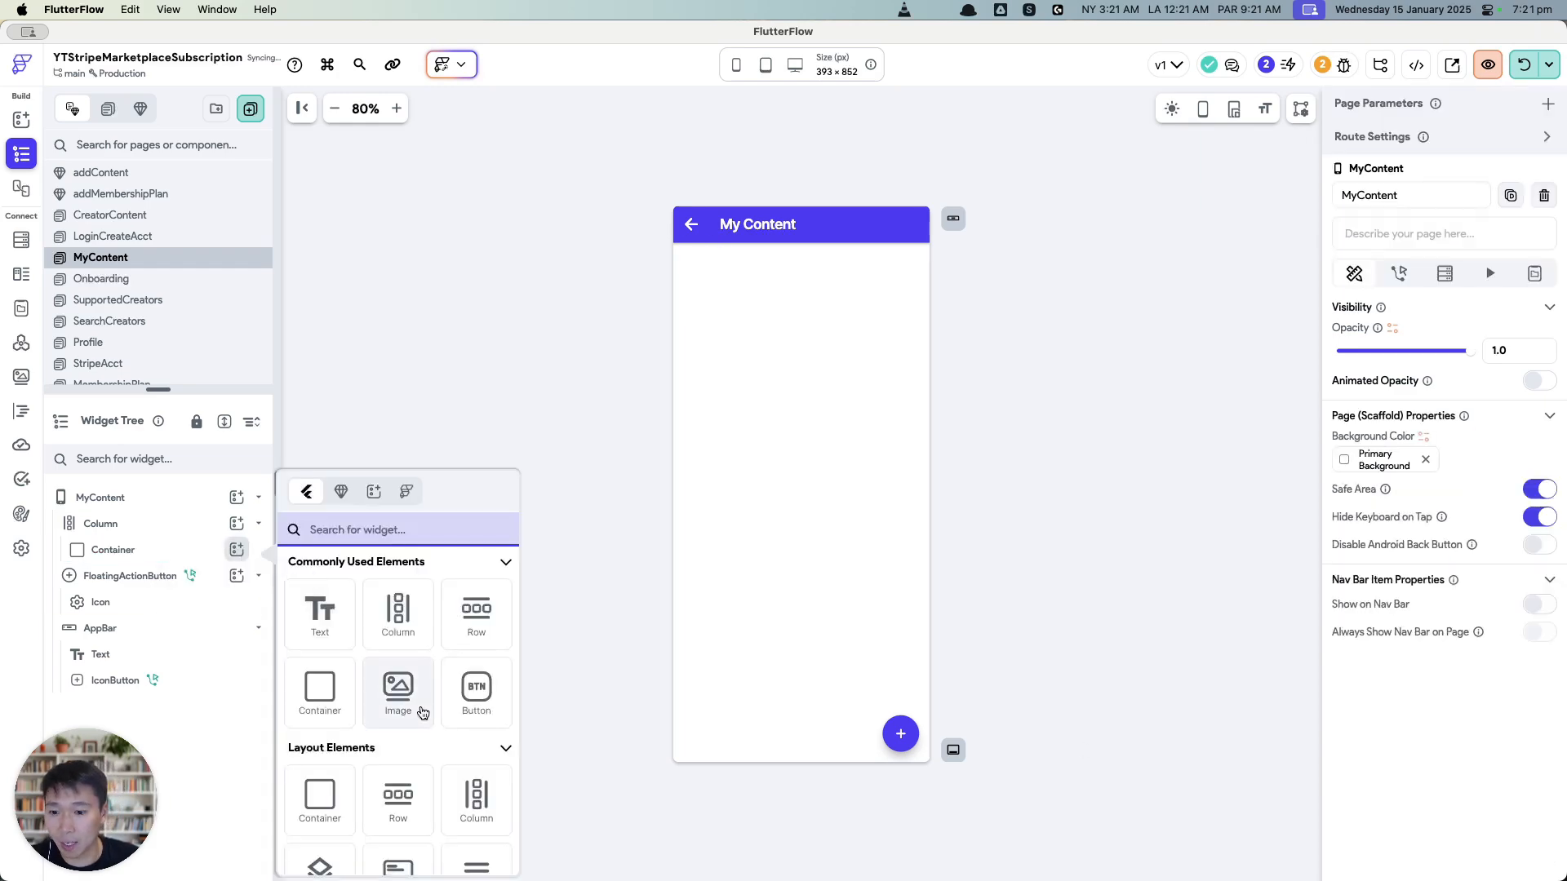
{"action": "left_click", "coordinate": [398, 612]}
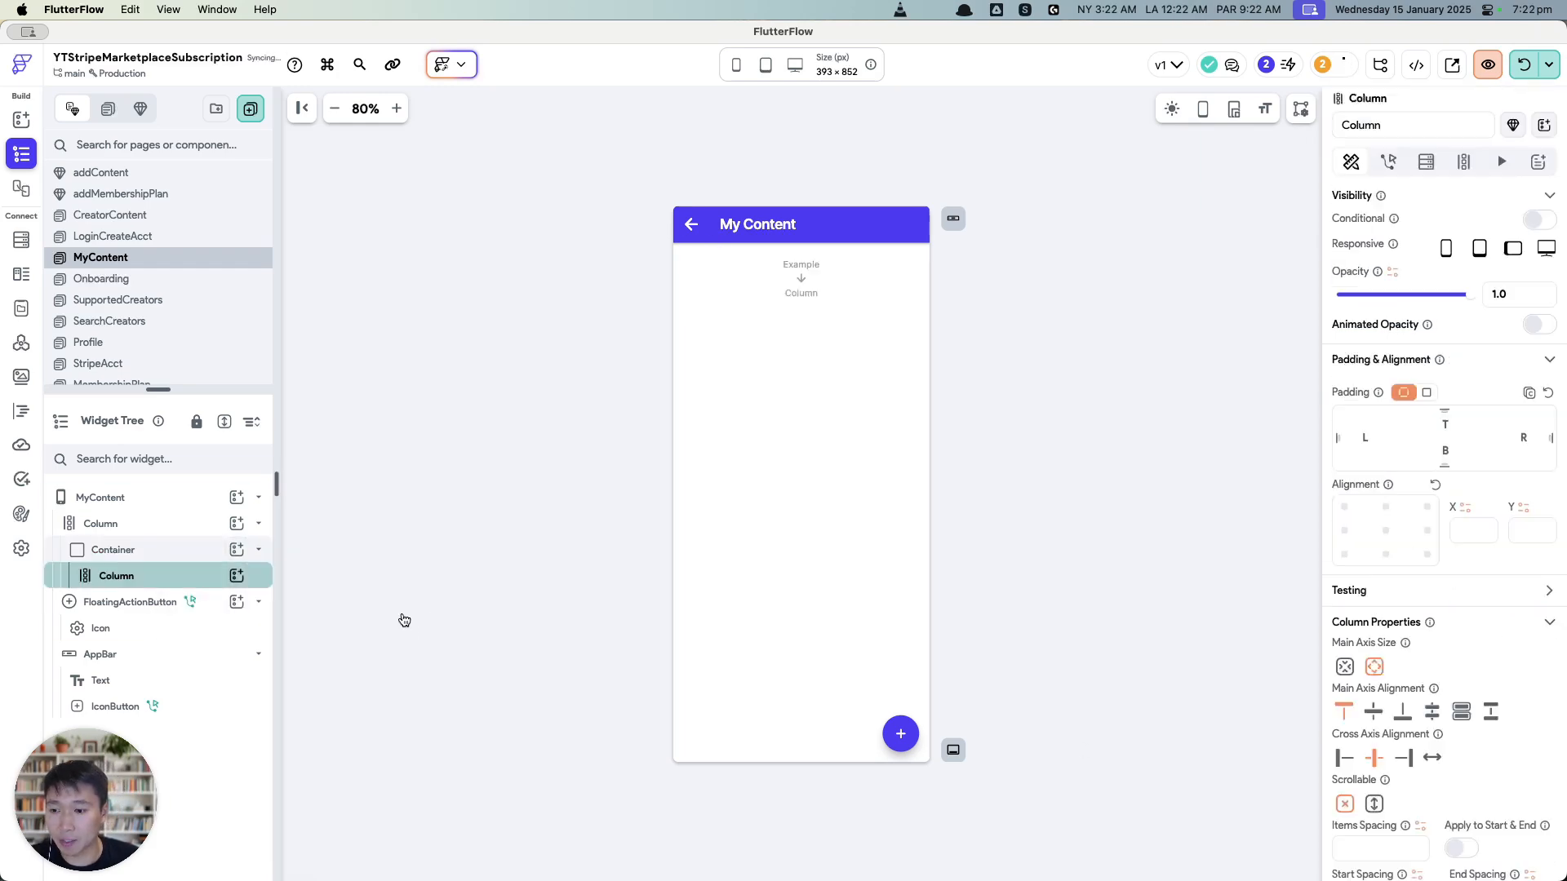
{"action": "left_click", "coordinate": [236, 575]}
{"action": "left_click", "coordinate": [320, 610]}
{"action": "left_click", "coordinate": [237, 575]}
{"action": "left_click", "coordinate": [320, 610]}
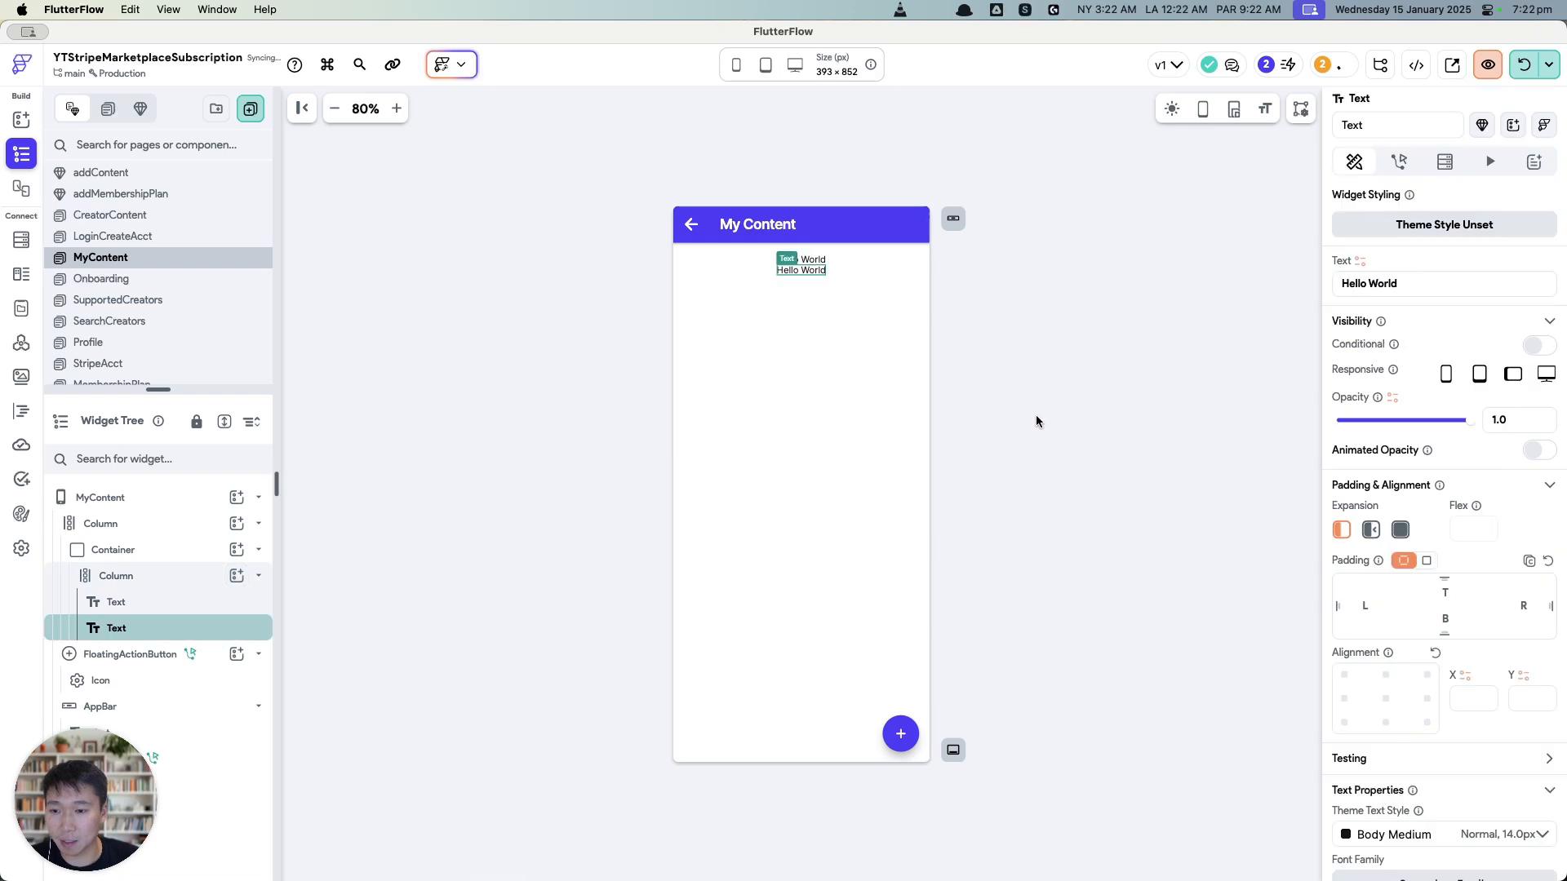
Step: Set the inner column's padding to 16 on all sides
{"action": "left_click", "coordinate": [208, 549]}
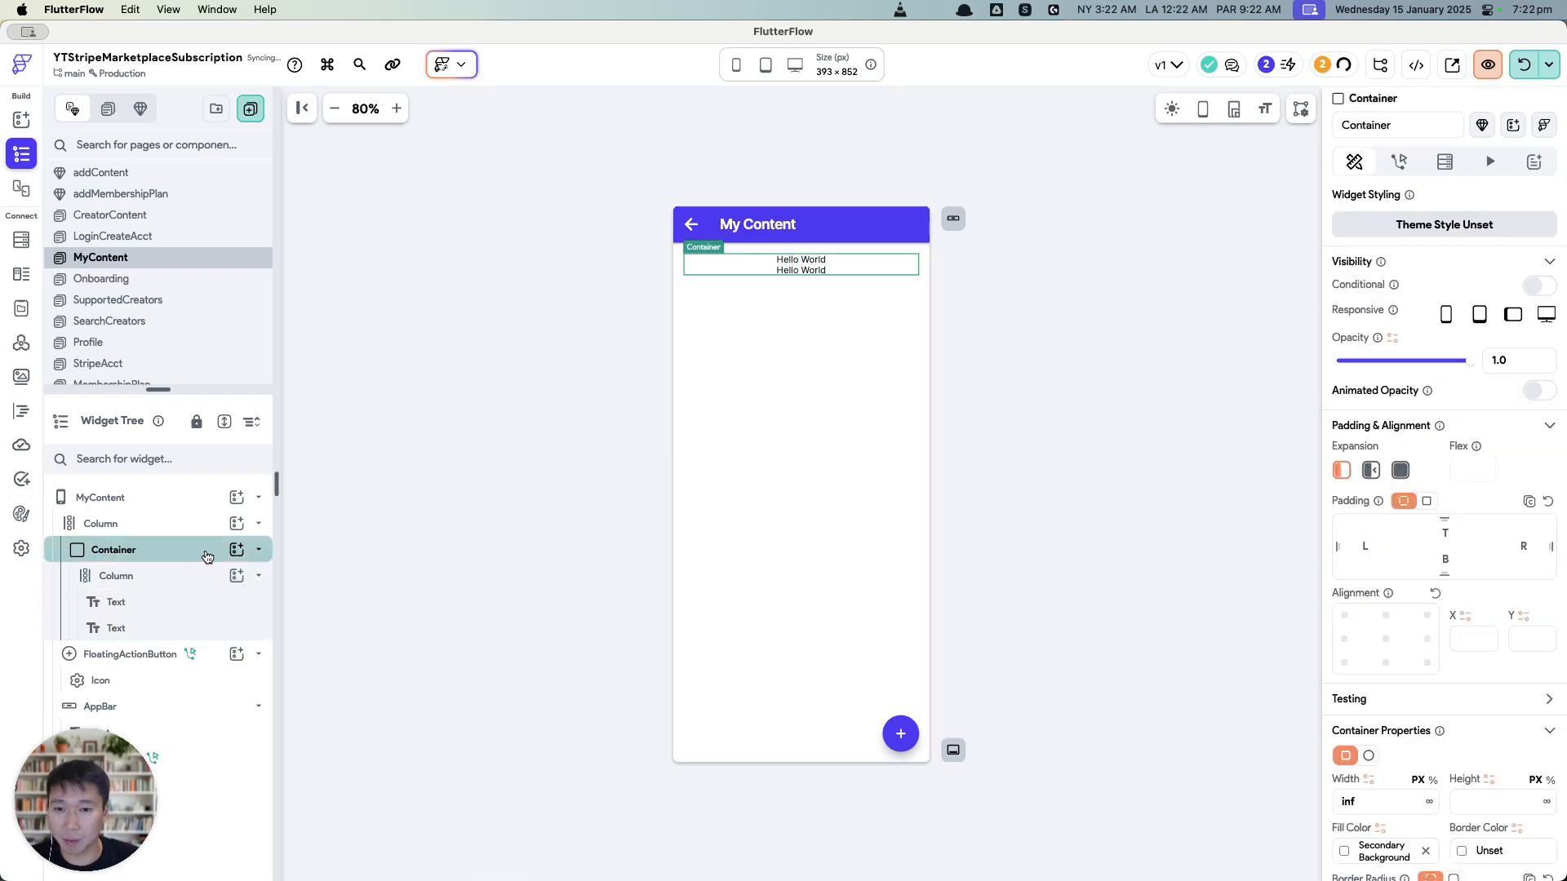
{"action": "scroll", "coordinate": [1415, 689], "scroll_direction": "down", "scroll_amount": 5}
{"action": "scroll", "coordinate": [1451, 440], "scroll_direction": "up", "scroll_amount": 3}
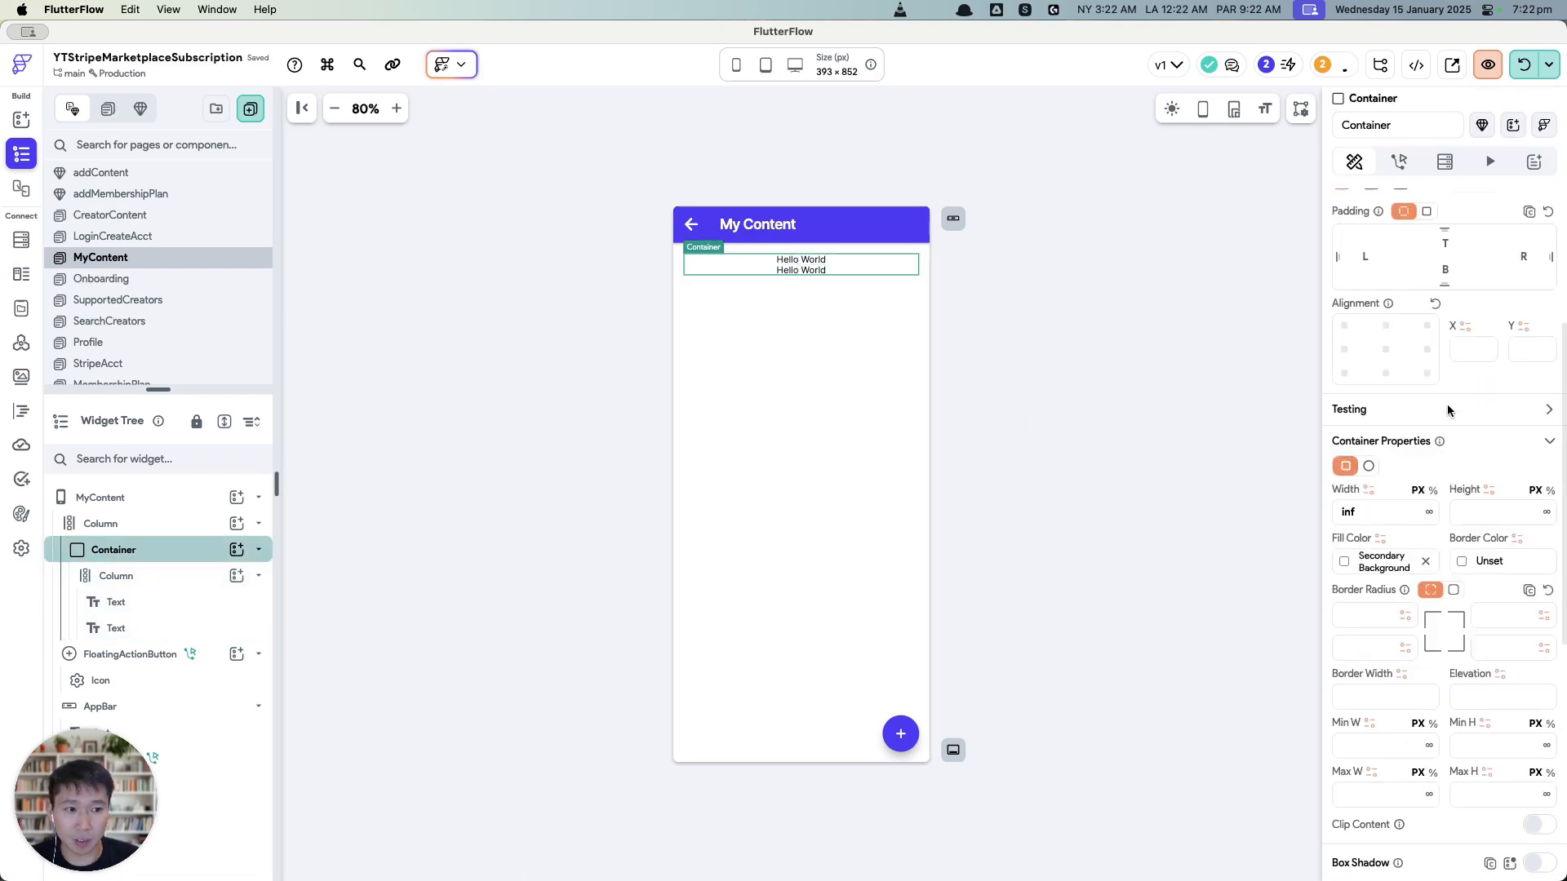
{"action": "left_click", "coordinate": [180, 576]}
{"action": "scroll", "coordinate": [1516, 317], "scroll_direction": "up", "scroll_amount": 4}
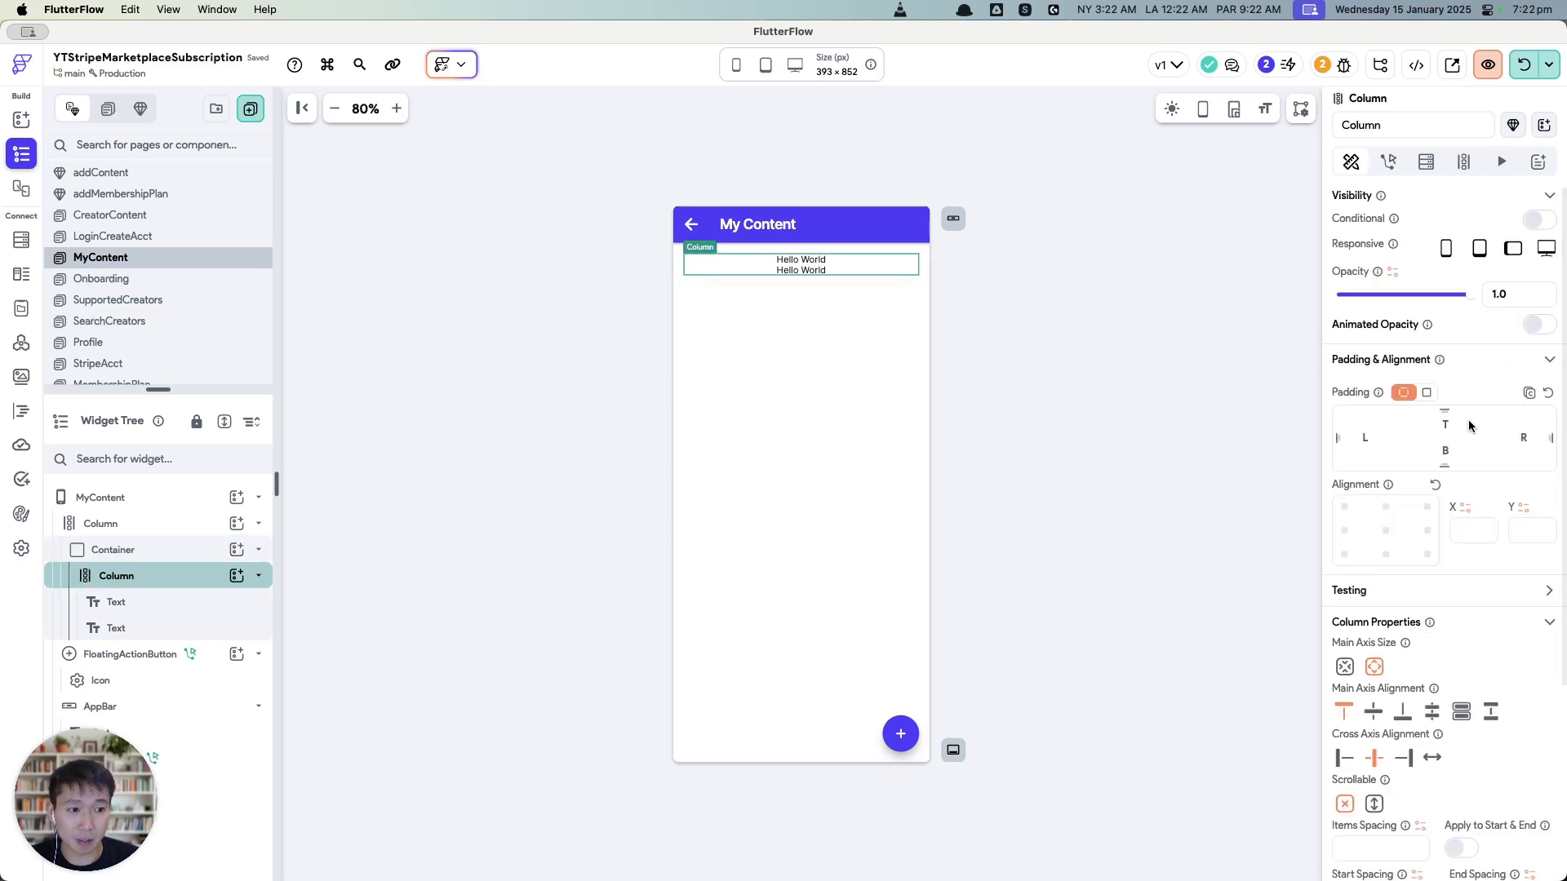
{"action": "left_click", "coordinate": [1425, 393]}
{"action": "left_click", "coordinate": [1503, 417]}
{"action": "type", "text": "16"}
Step: Fill the container with the Secondary colour
{"action": "left_click", "coordinate": [94, 553]}
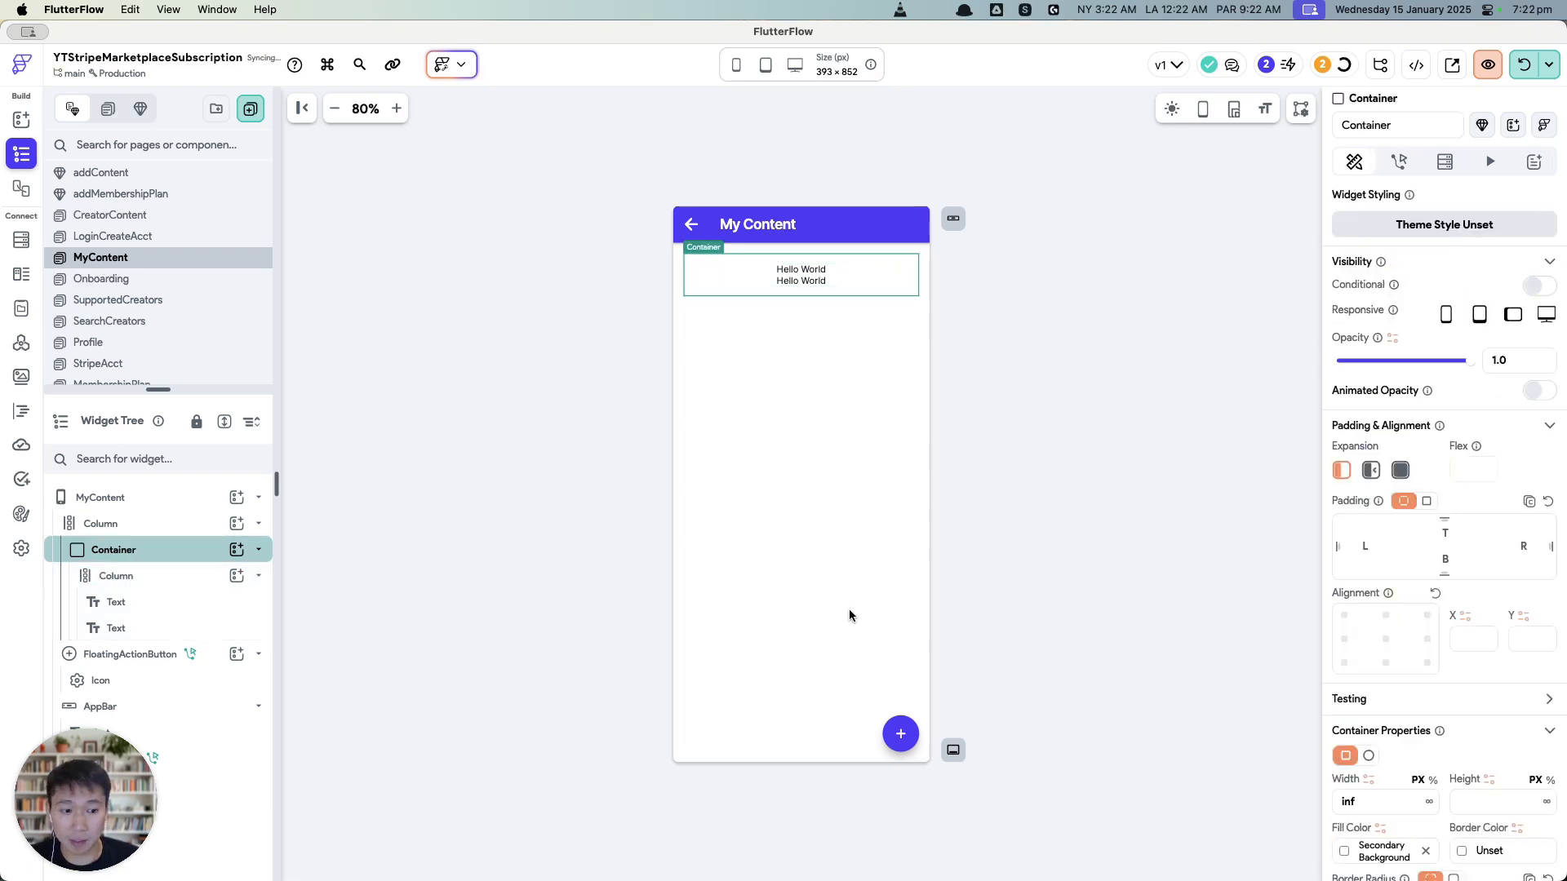
{"action": "scroll", "coordinate": [1438, 652], "scroll_direction": "down", "scroll_amount": 4}
{"action": "left_click", "coordinate": [1359, 622]}
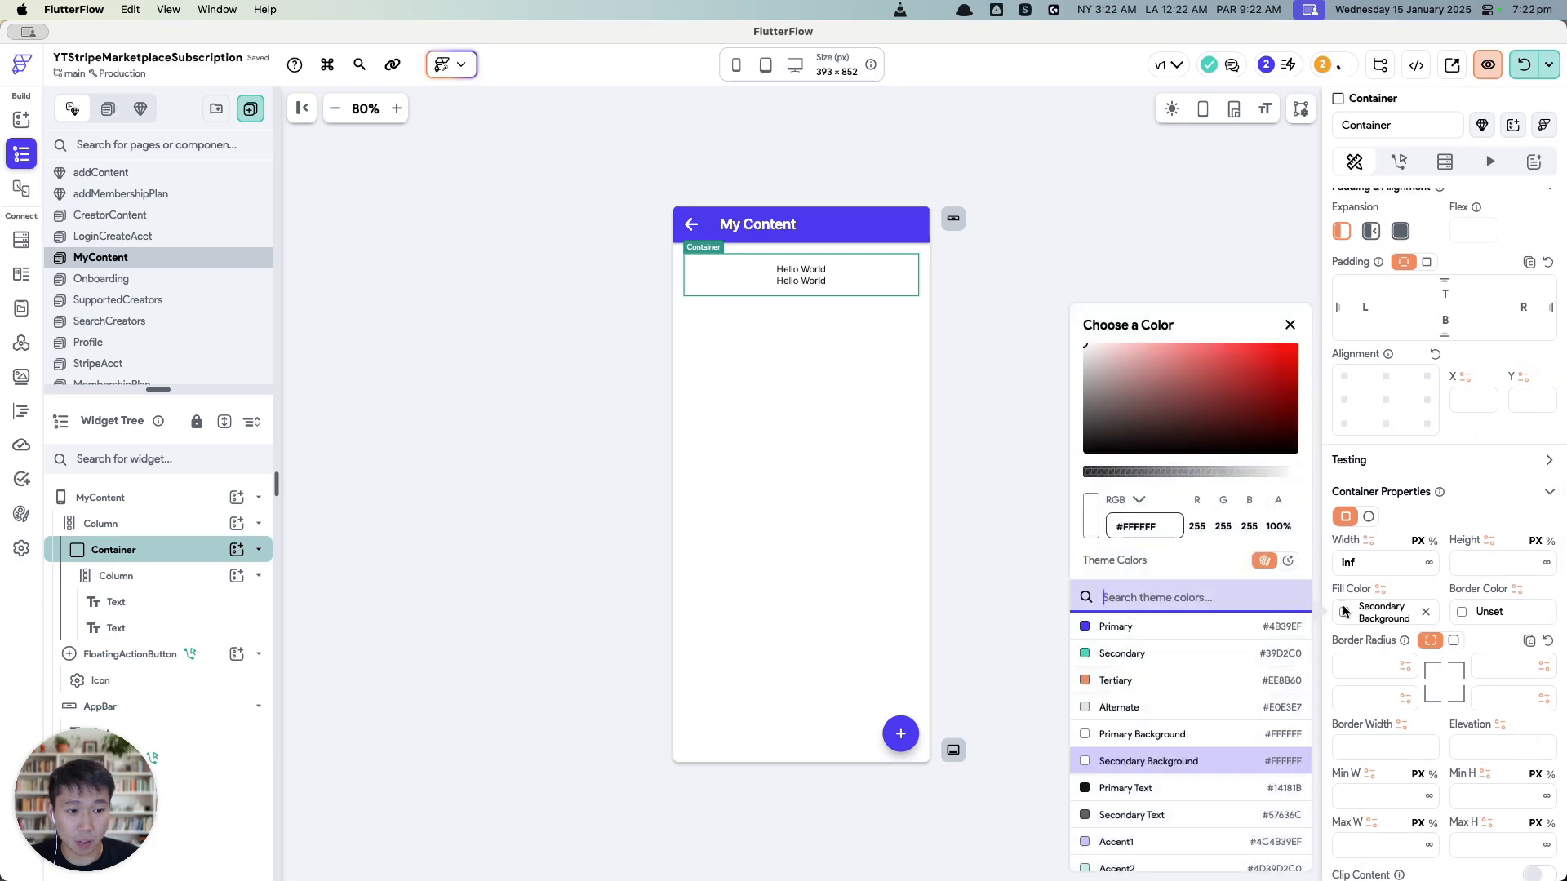
{"action": "left_click", "coordinate": [1234, 646]}
Step: Set the main column's item spacing to 16
{"action": "left_click", "coordinate": [155, 526]}
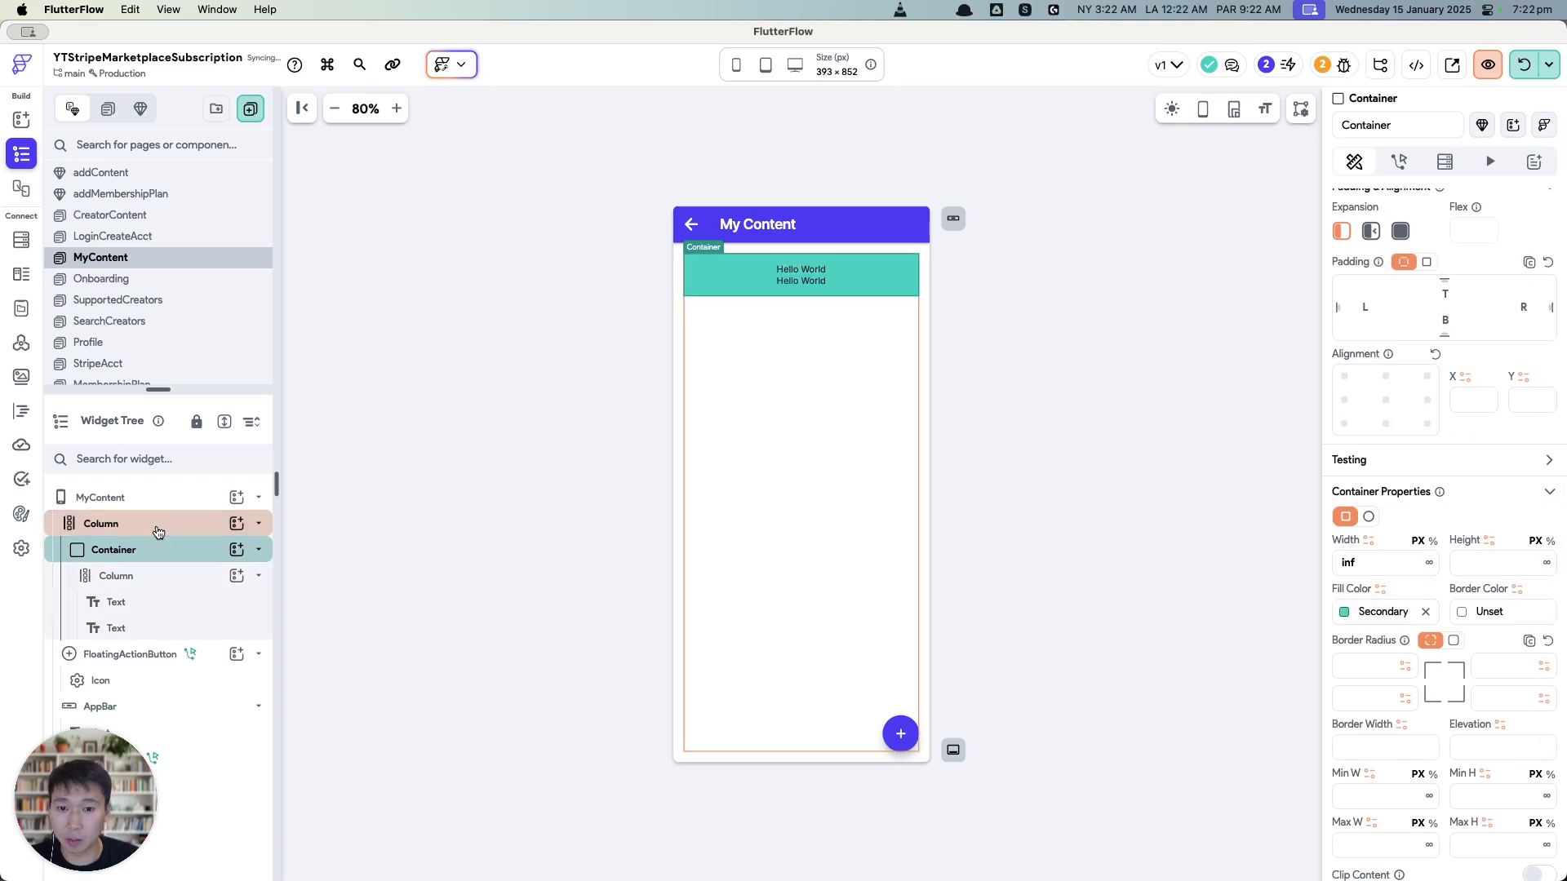
{"action": "left_click", "coordinate": [1355, 576]}
{"action": "type", "text": "16"}
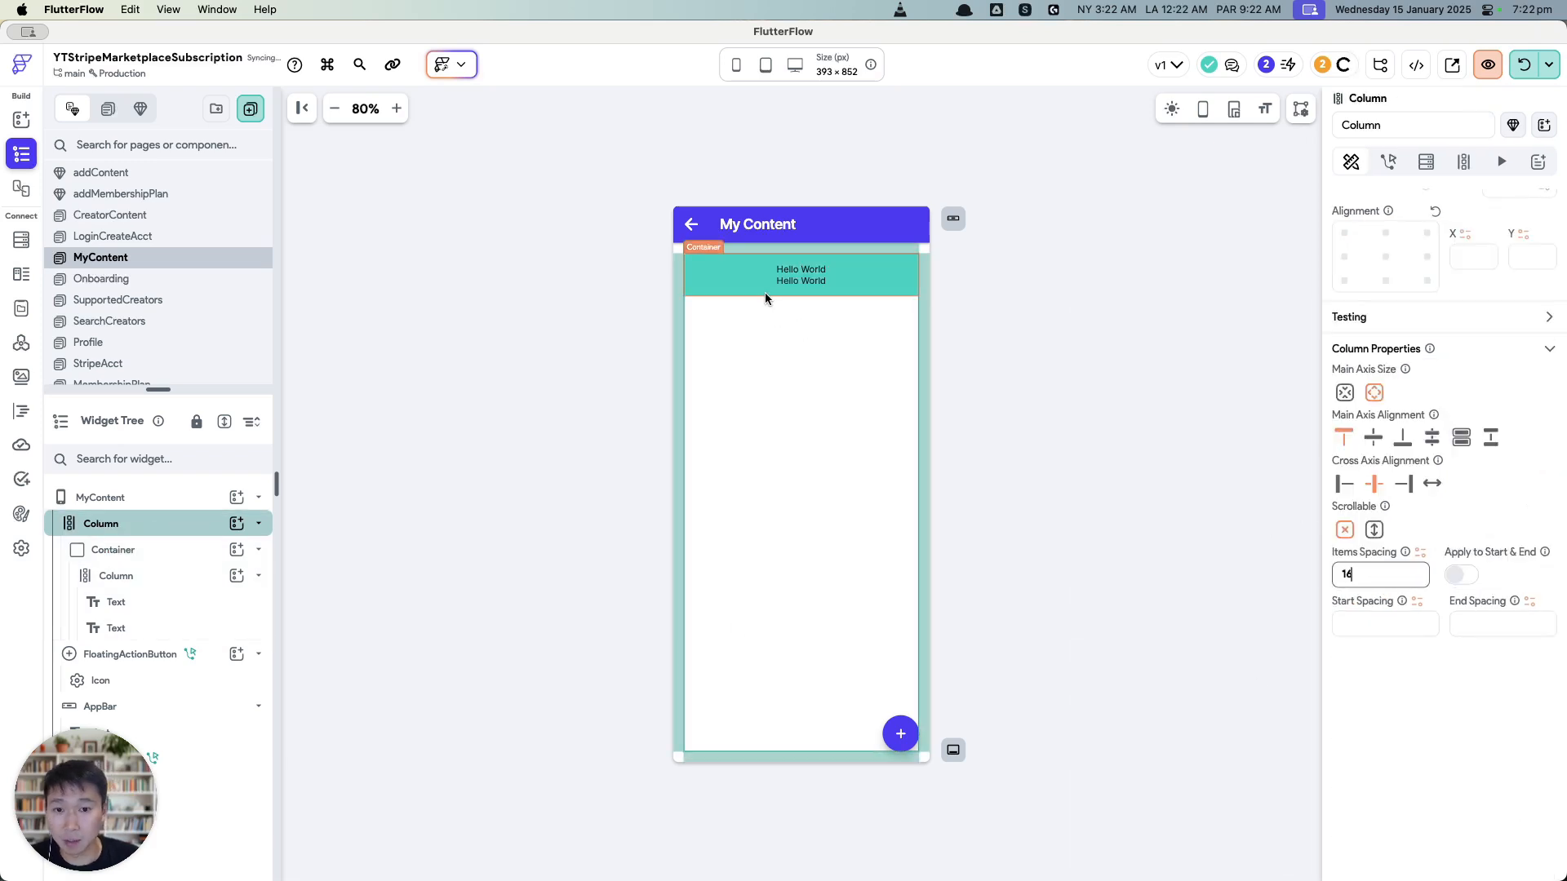
{"action": "left_click", "coordinate": [765, 293]}
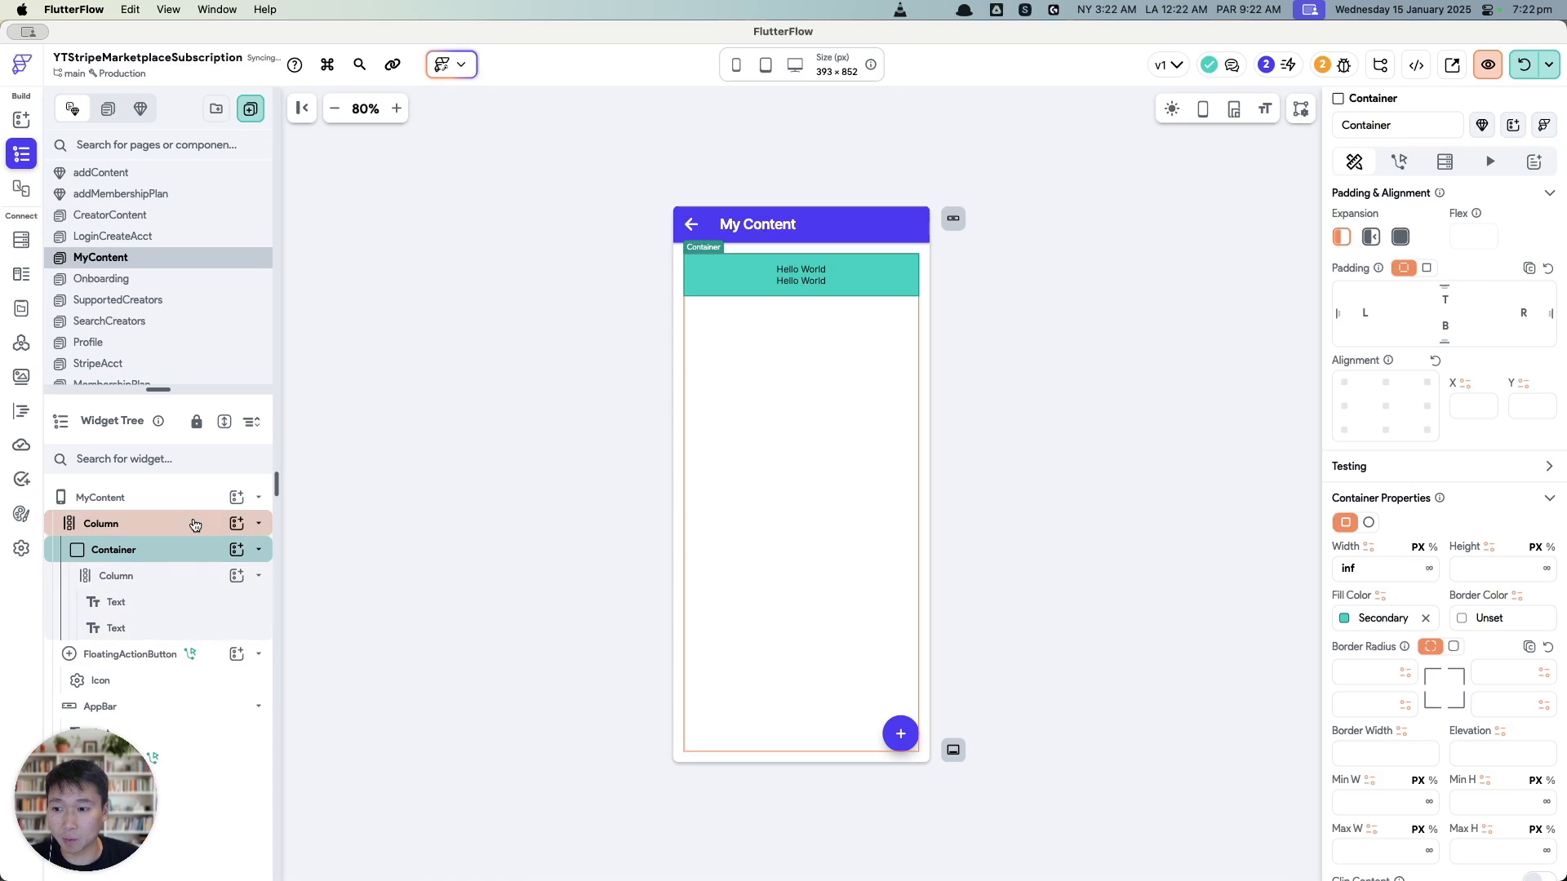
{"action": "left_click", "coordinate": [156, 523]}
Step: Add a Backend Query to the Column that returns a list of content documents
{"action": "left_click", "coordinate": [1426, 162]}
{"action": "left_click", "coordinate": [1409, 204]}
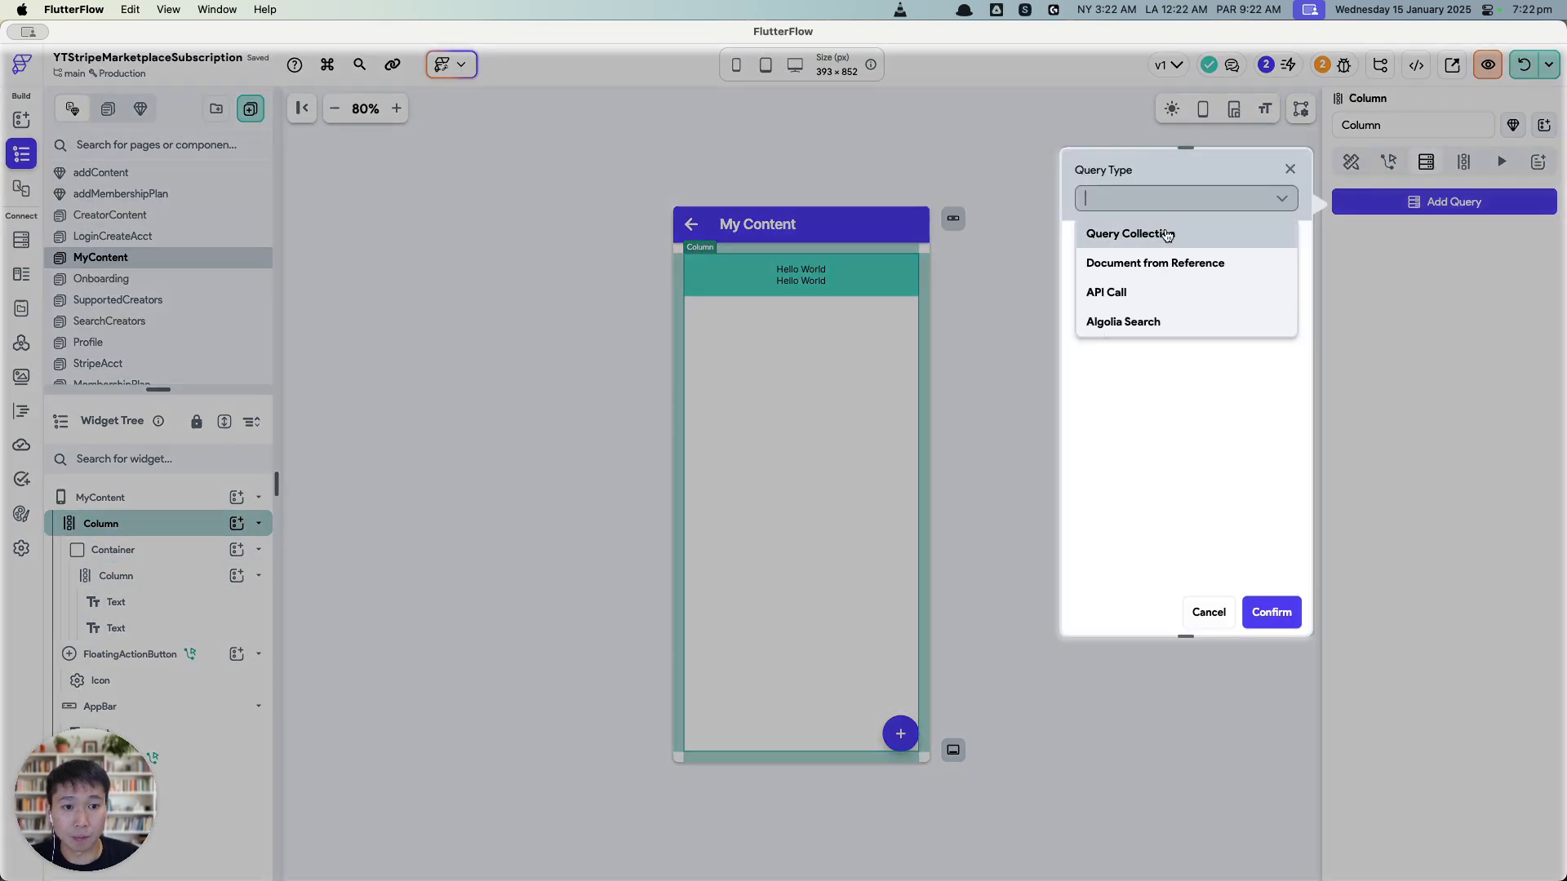
{"action": "left_click", "coordinate": [1164, 233]}
{"action": "left_click", "coordinate": [1134, 294]}
{"action": "left_click", "coordinate": [1142, 337]}
{"action": "left_click", "coordinate": [1117, 353]}
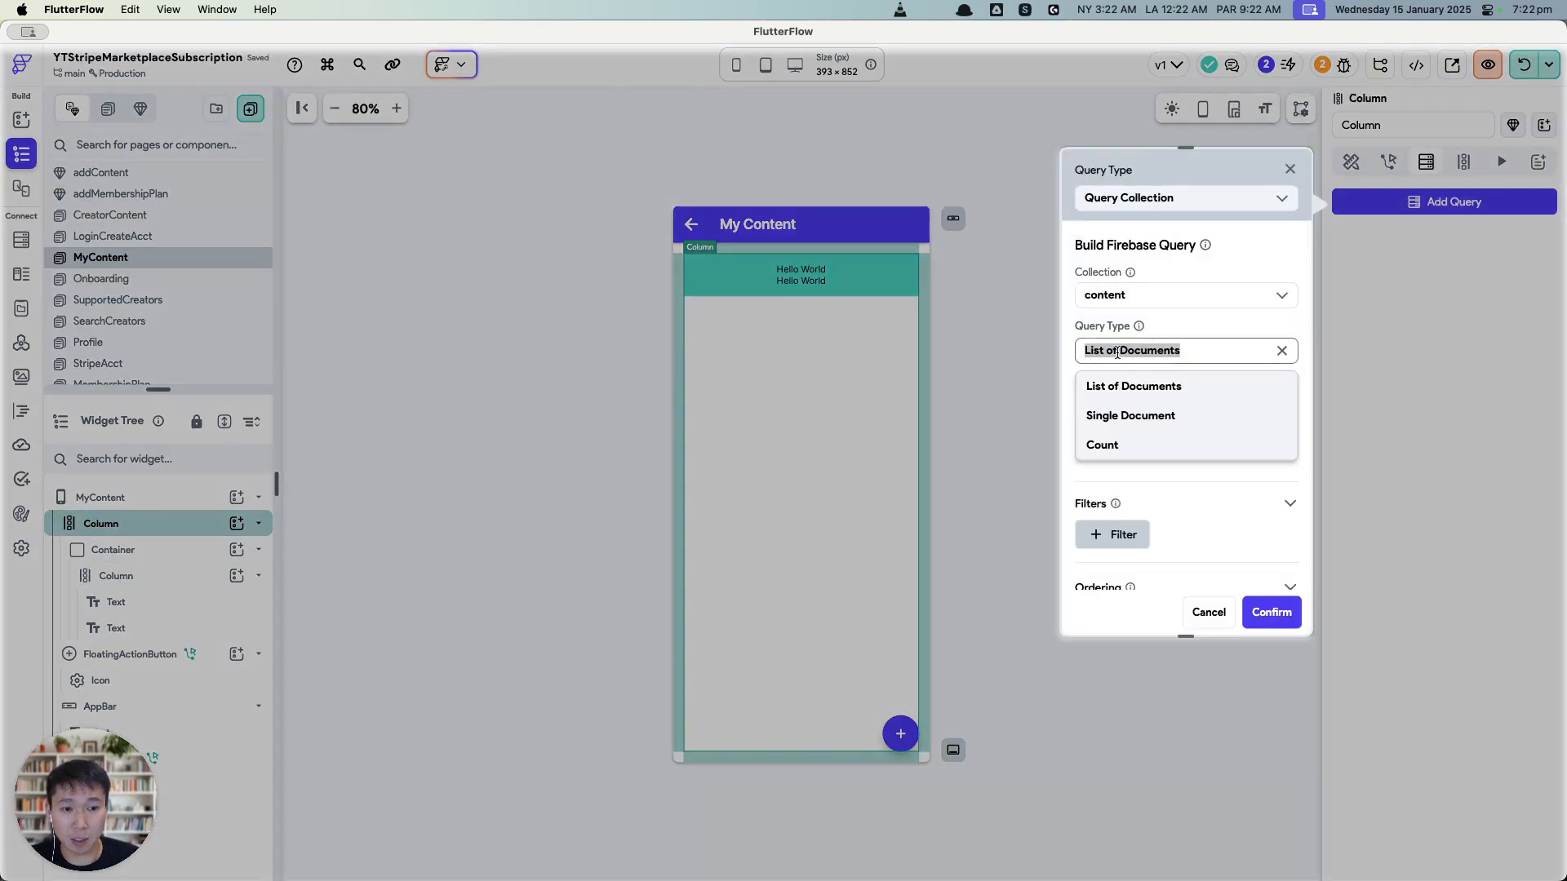
{"action": "left_click", "coordinate": [1119, 382]}
{"action": "scroll", "coordinate": [1126, 515], "scroll_direction": "down", "scroll_amount": 3}
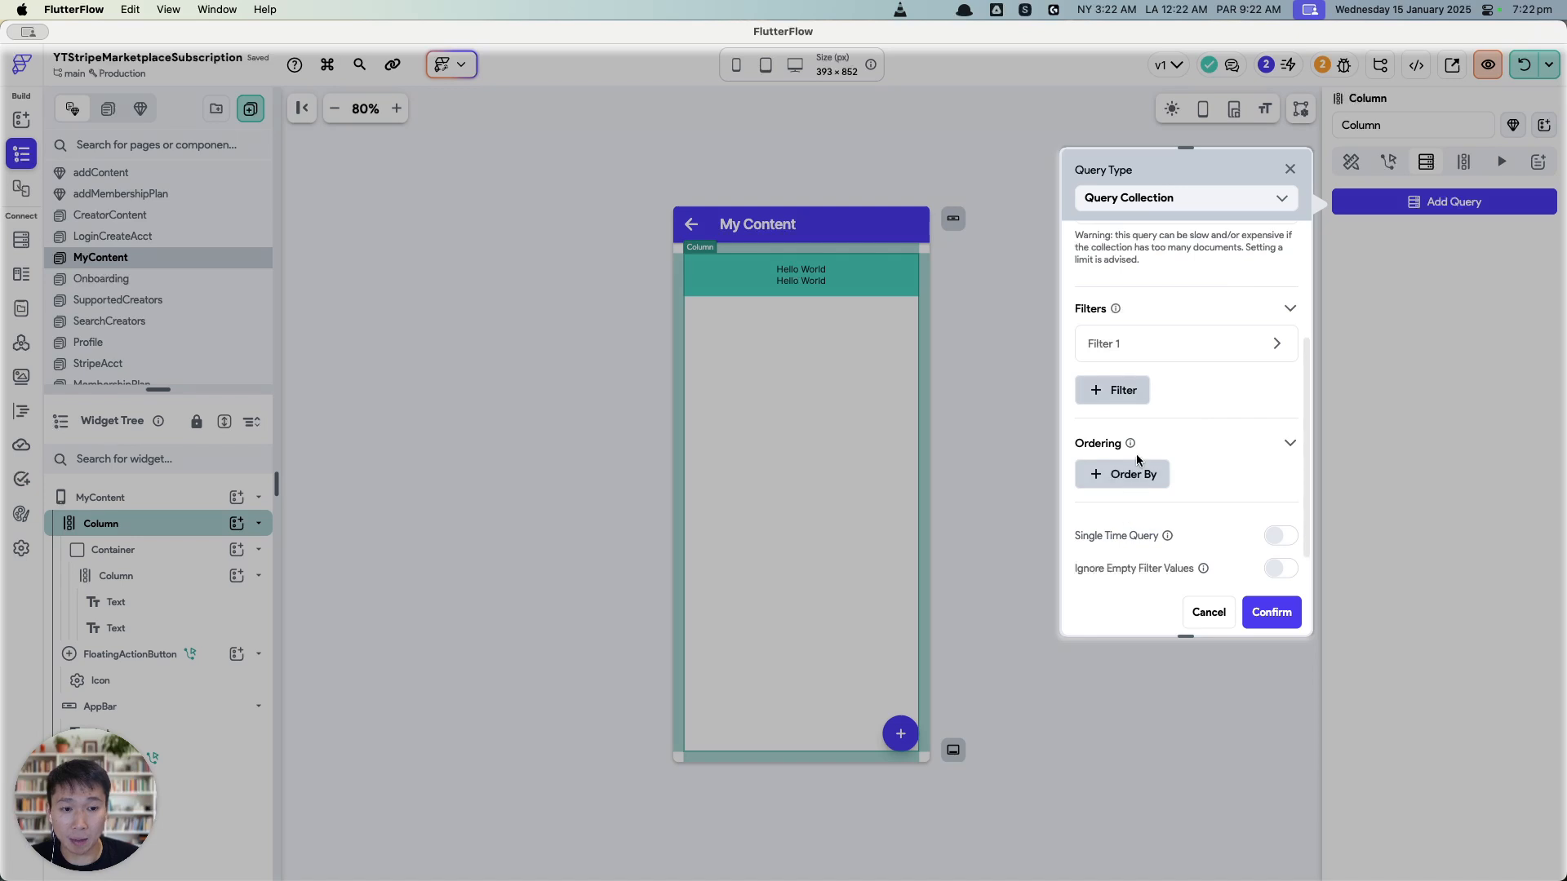
Step: Filter the query so creator_ref equals the authenticated user's reference
{"action": "left_click", "coordinate": [1136, 345]}
{"action": "left_click", "coordinate": [1129, 411]}
{"action": "left_click", "coordinate": [1133, 443]}
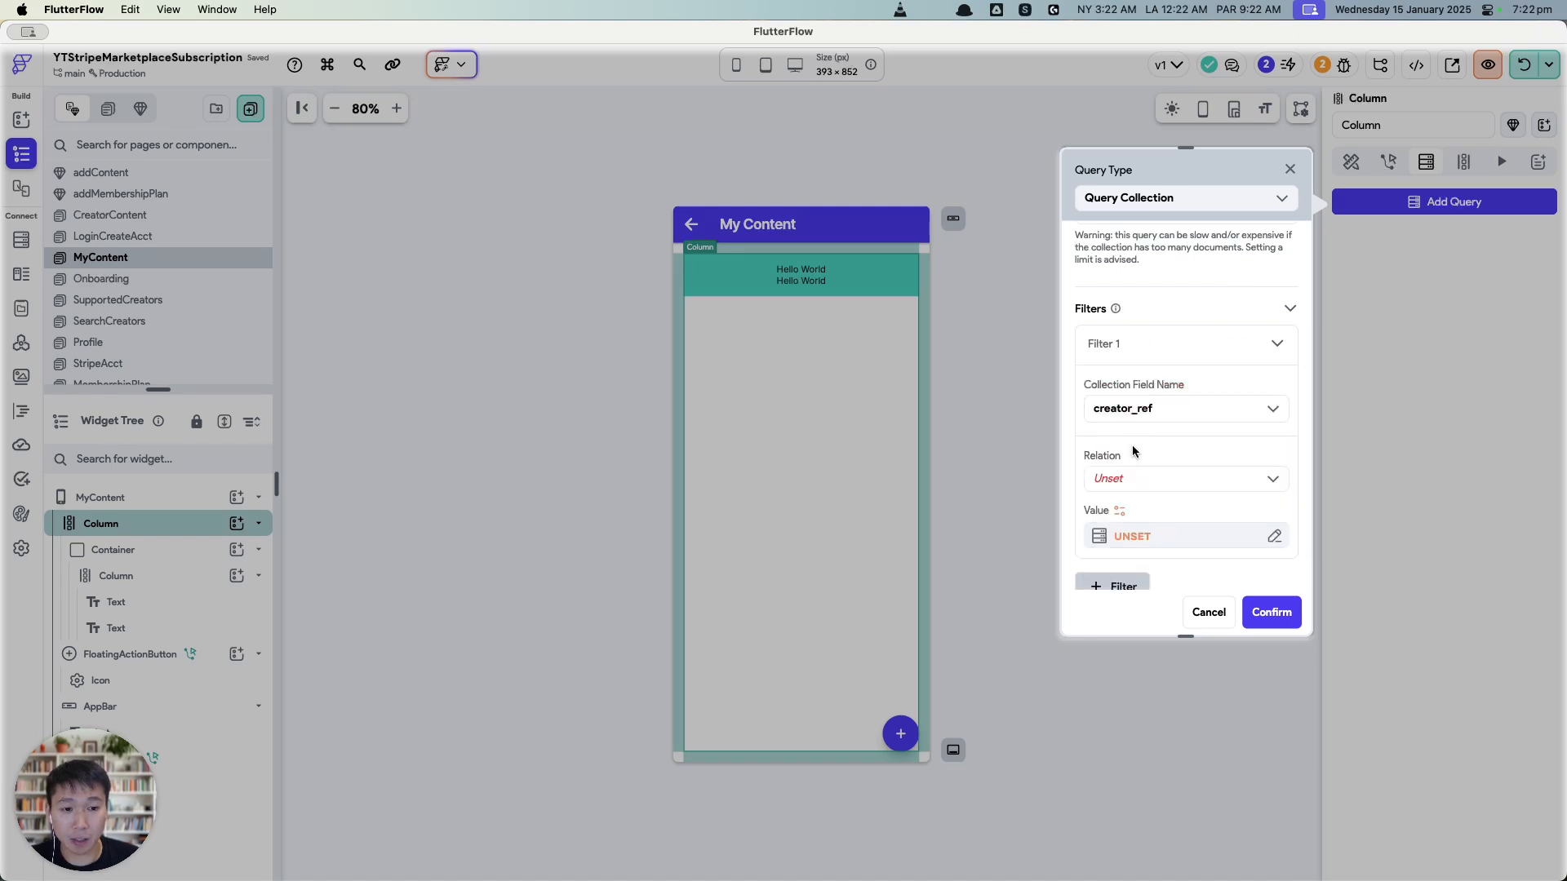
{"action": "left_click", "coordinate": [1131, 478]}
{"action": "left_click", "coordinate": [1131, 513]}
{"action": "left_click", "coordinate": [1131, 532]}
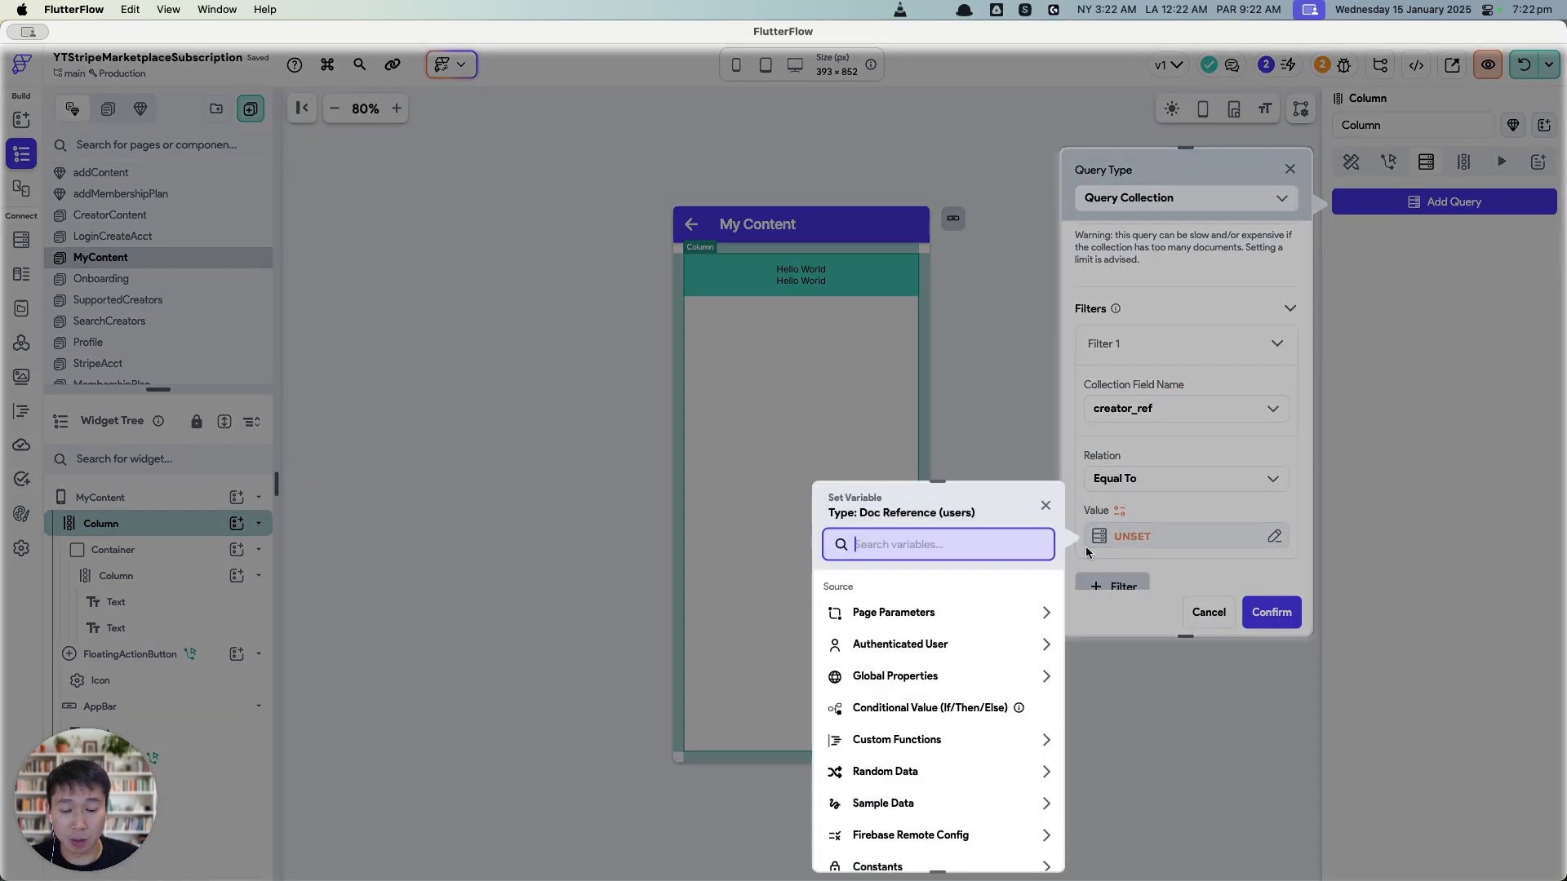
{"action": "left_click", "coordinate": [957, 659]}
{"action": "left_click", "coordinate": [940, 776]}
{"action": "left_click", "coordinate": [1018, 844]}
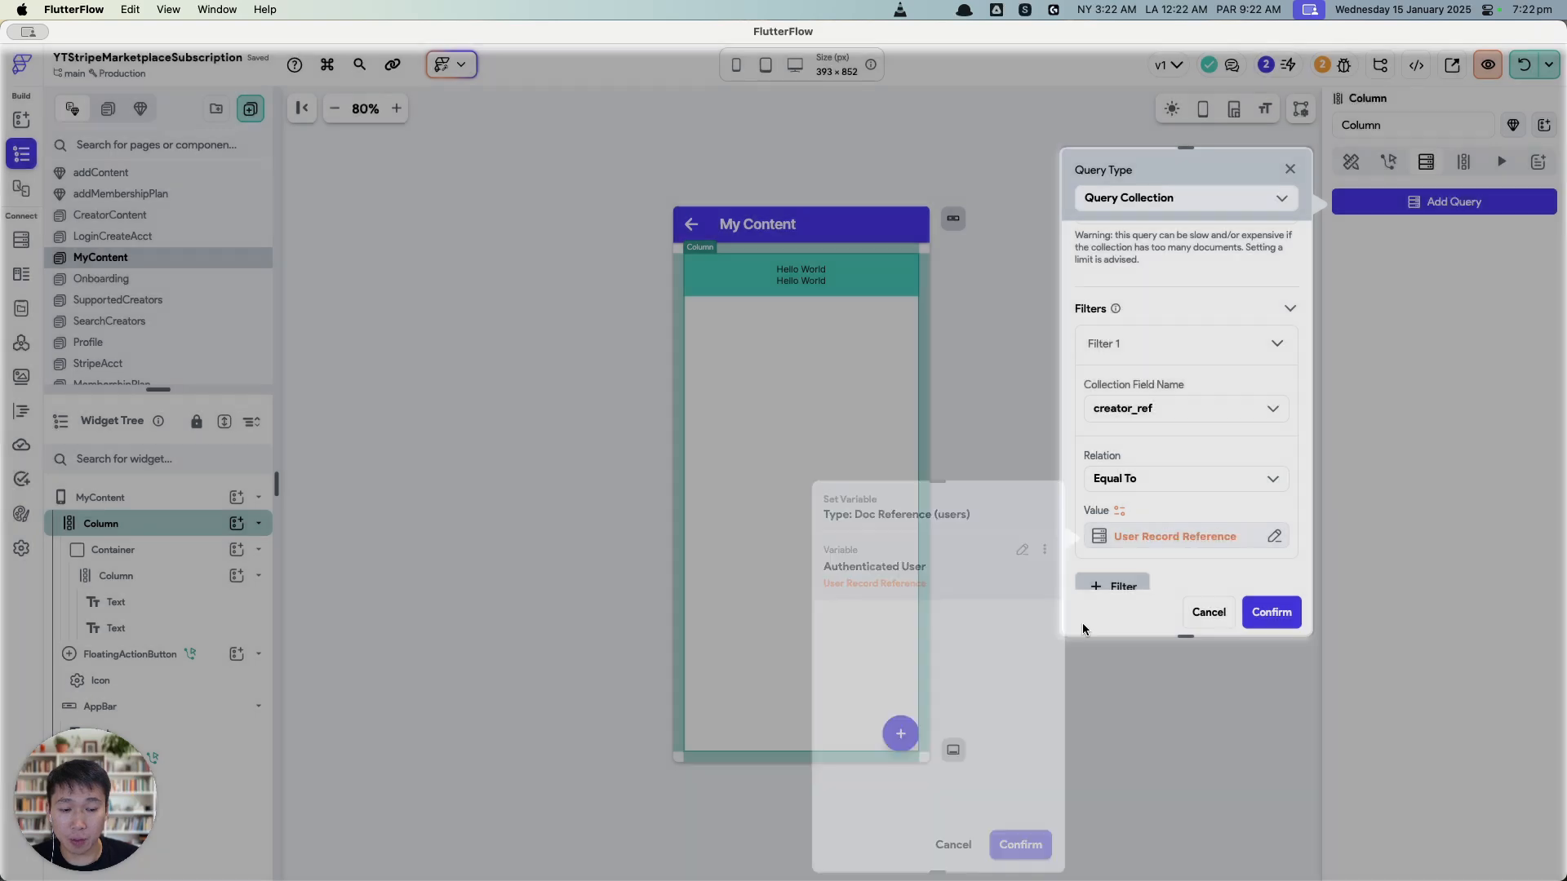
Step: Order the content by created_time decreasing and confirm the query
{"action": "scroll", "coordinate": [1159, 490], "scroll_direction": "down", "scroll_amount": 3}
{"action": "left_click", "coordinate": [1130, 453]}
{"action": "left_click", "coordinate": [1174, 517]}
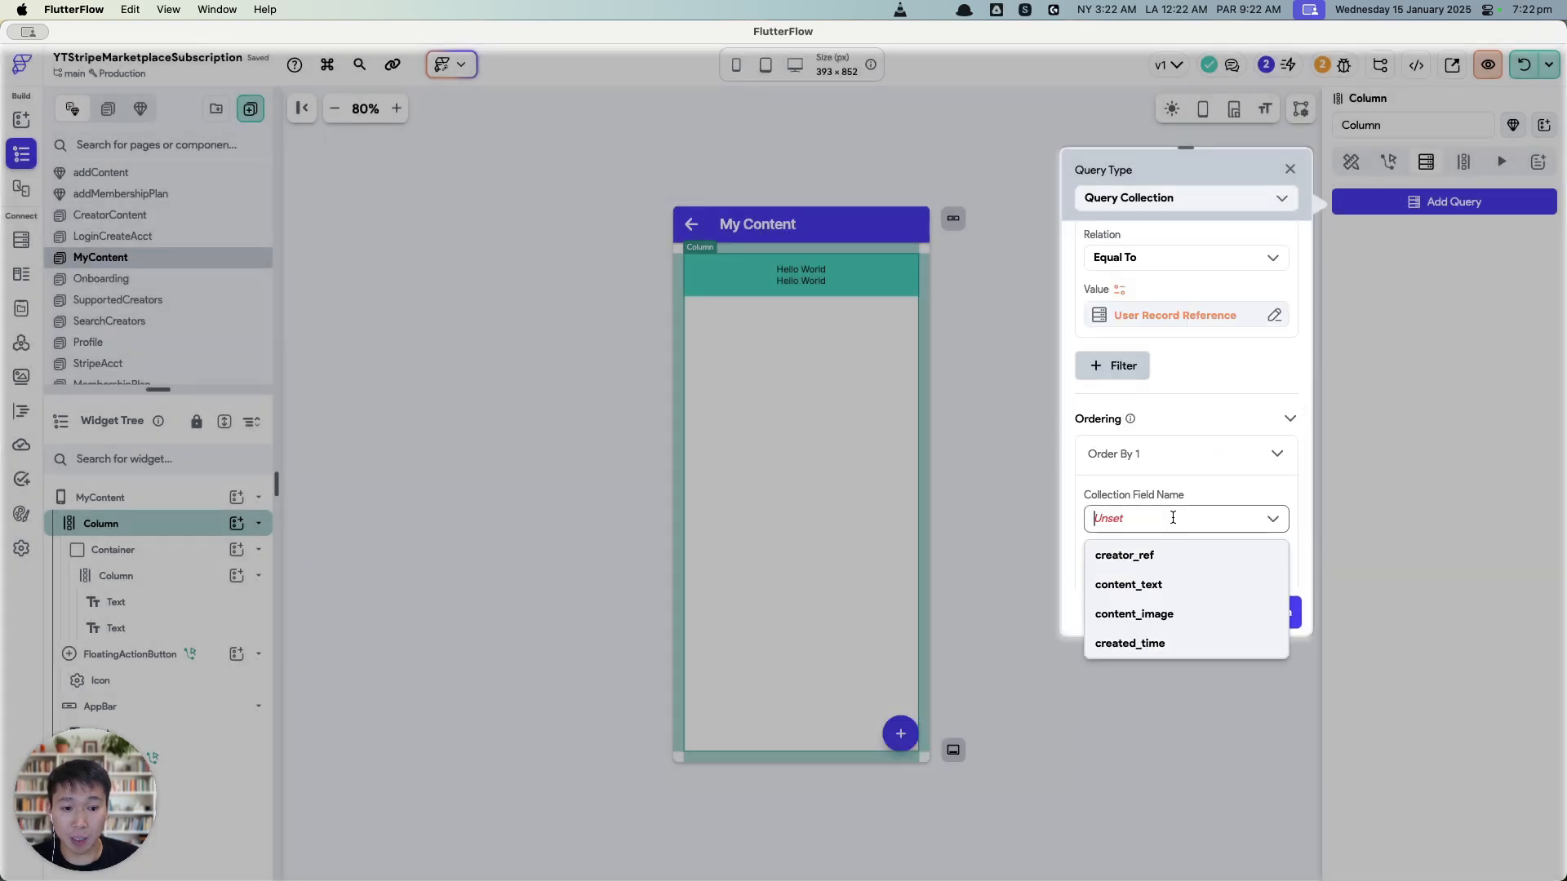
{"action": "left_click", "coordinate": [1178, 644]}
{"action": "left_click", "coordinate": [1193, 578]}
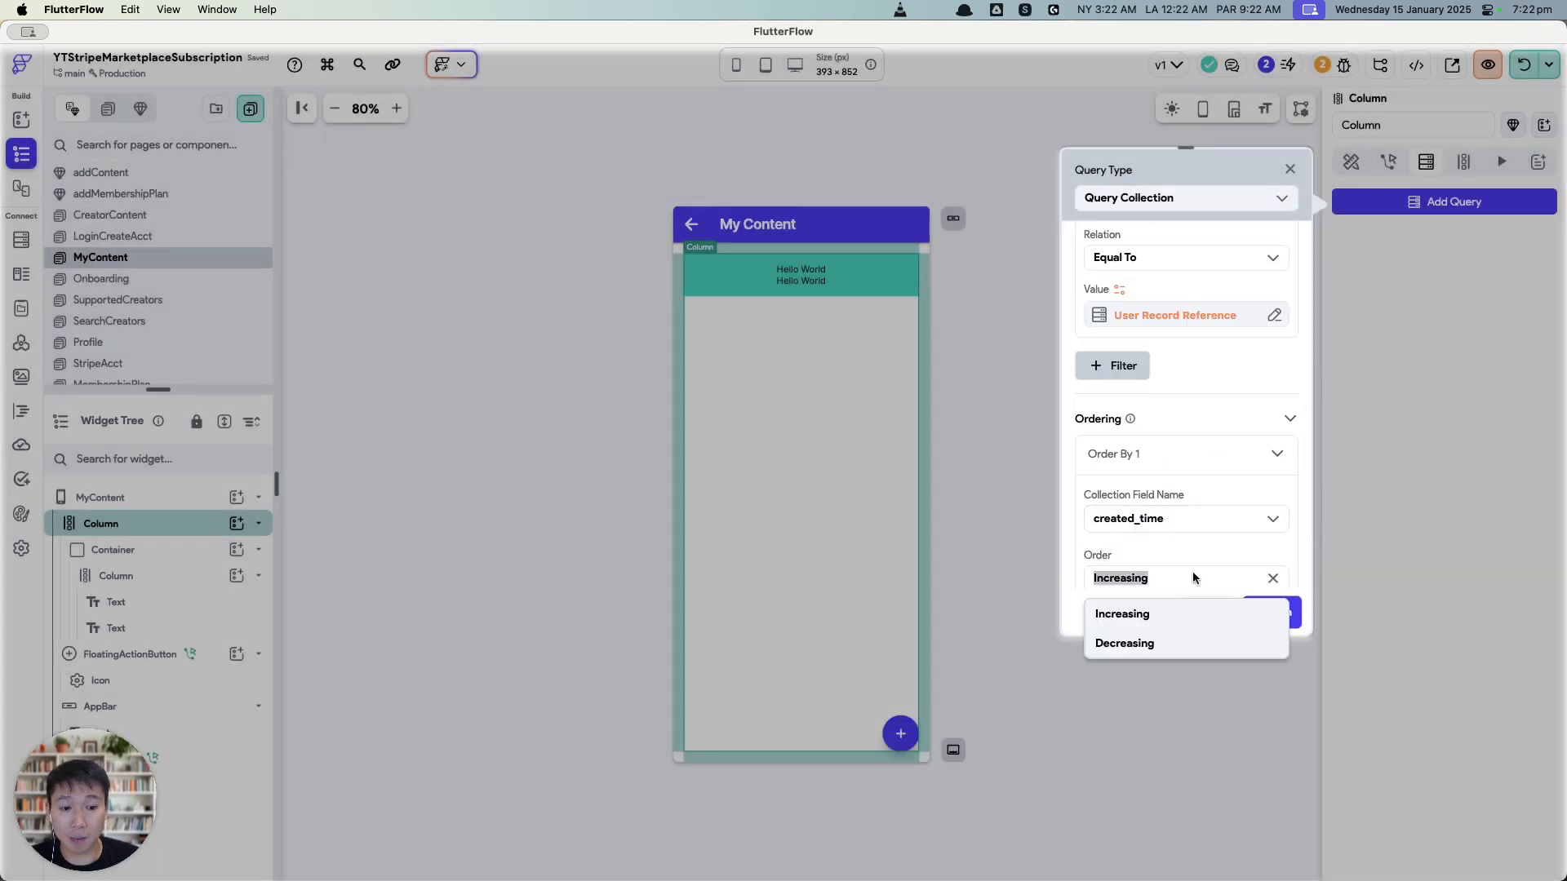
{"action": "left_click", "coordinate": [1178, 643]}
{"action": "left_click", "coordinate": [1272, 612]}
{"action": "left_click", "coordinate": [927, 552]}
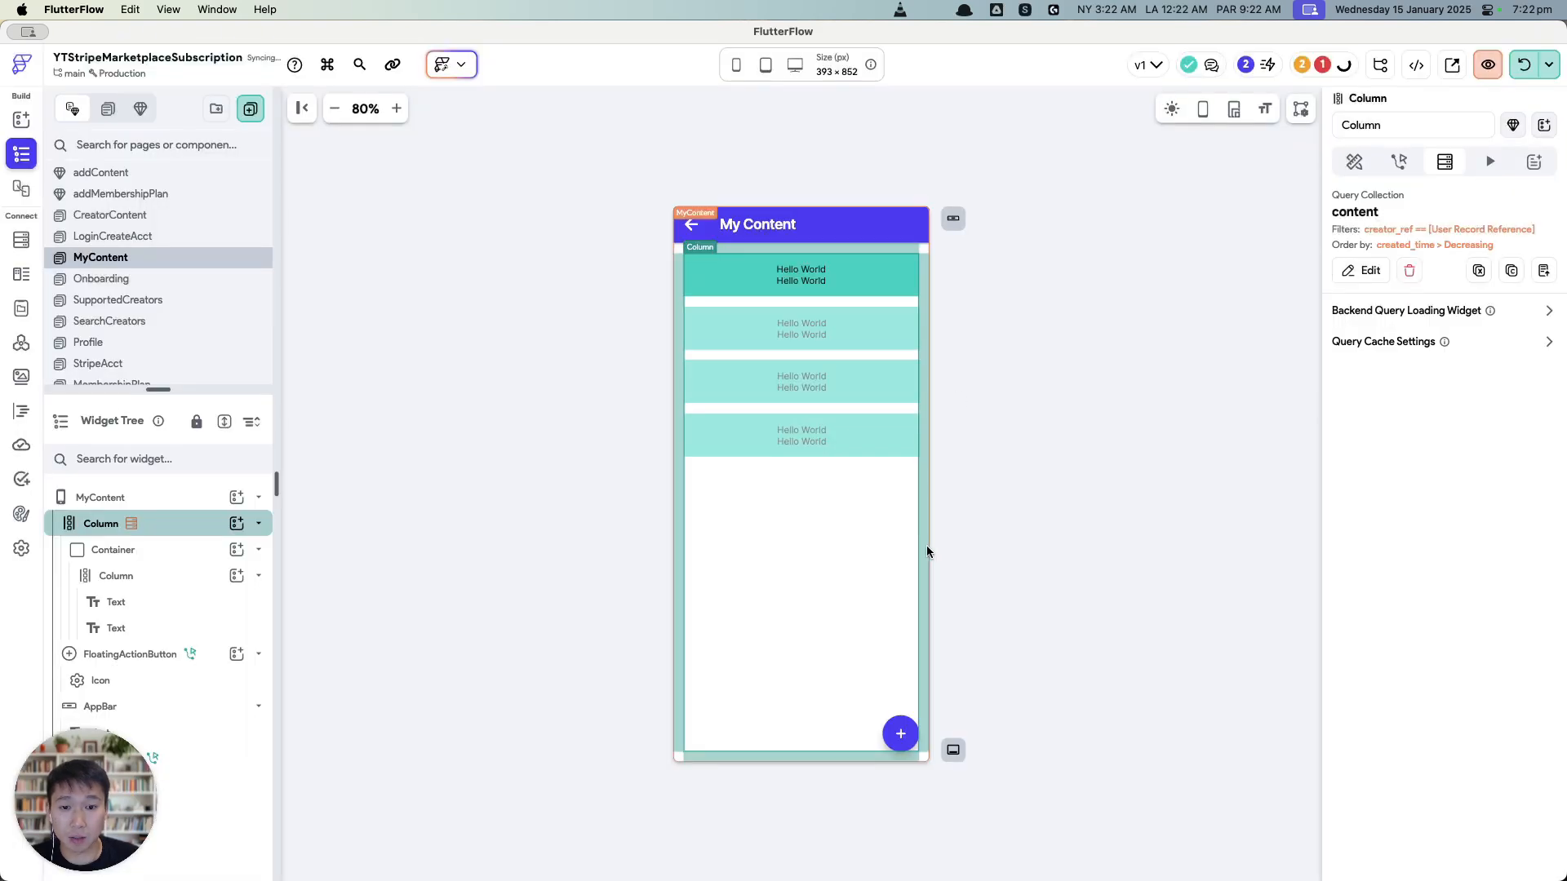
{"action": "left_click", "coordinate": [810, 275]}
Step: Bind the first Hello World text to the content document's content_text
{"action": "left_click", "coordinate": [1356, 267]}
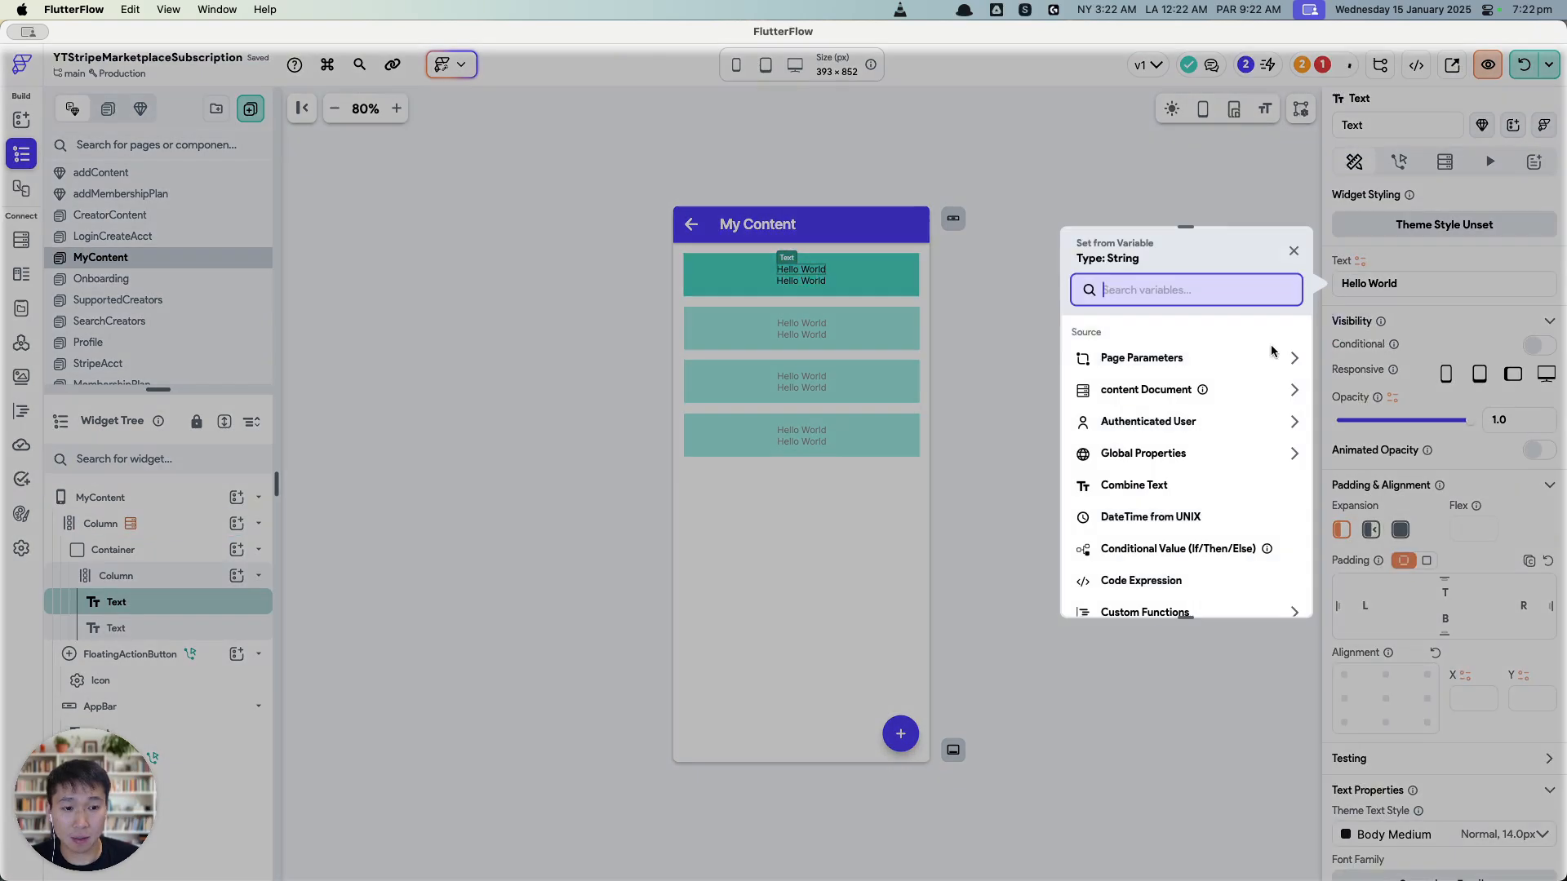
{"action": "left_click", "coordinate": [1192, 390]}
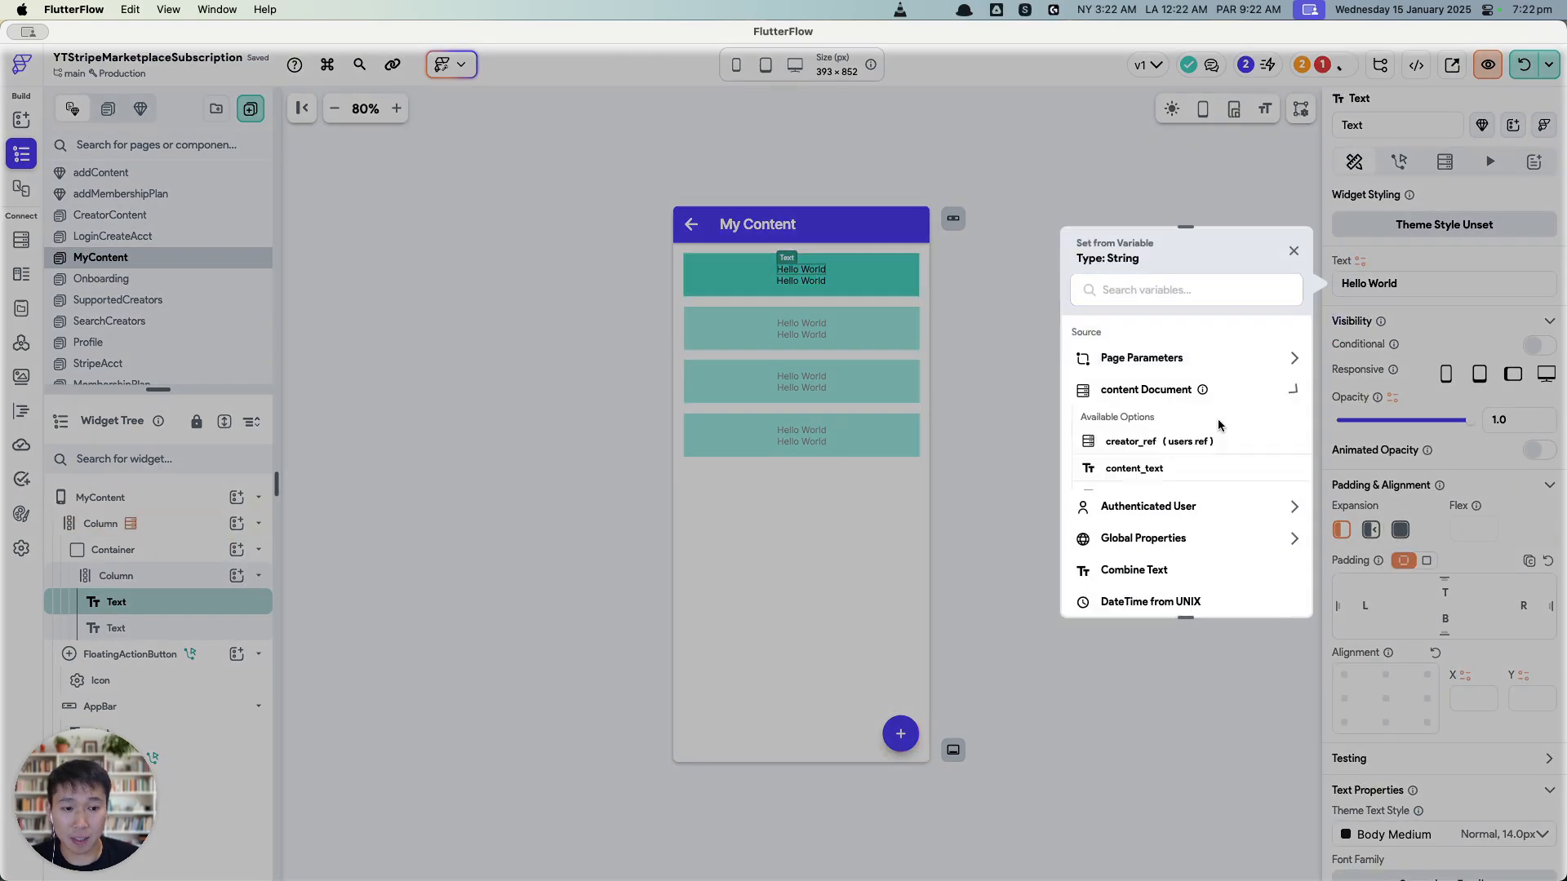
{"action": "left_click", "coordinate": [1176, 475]}
{"action": "key", "text": "Down"}
Step: Bind the second text to created_time, formatted as a yMMMd date
{"action": "left_click", "coordinate": [1359, 269]}
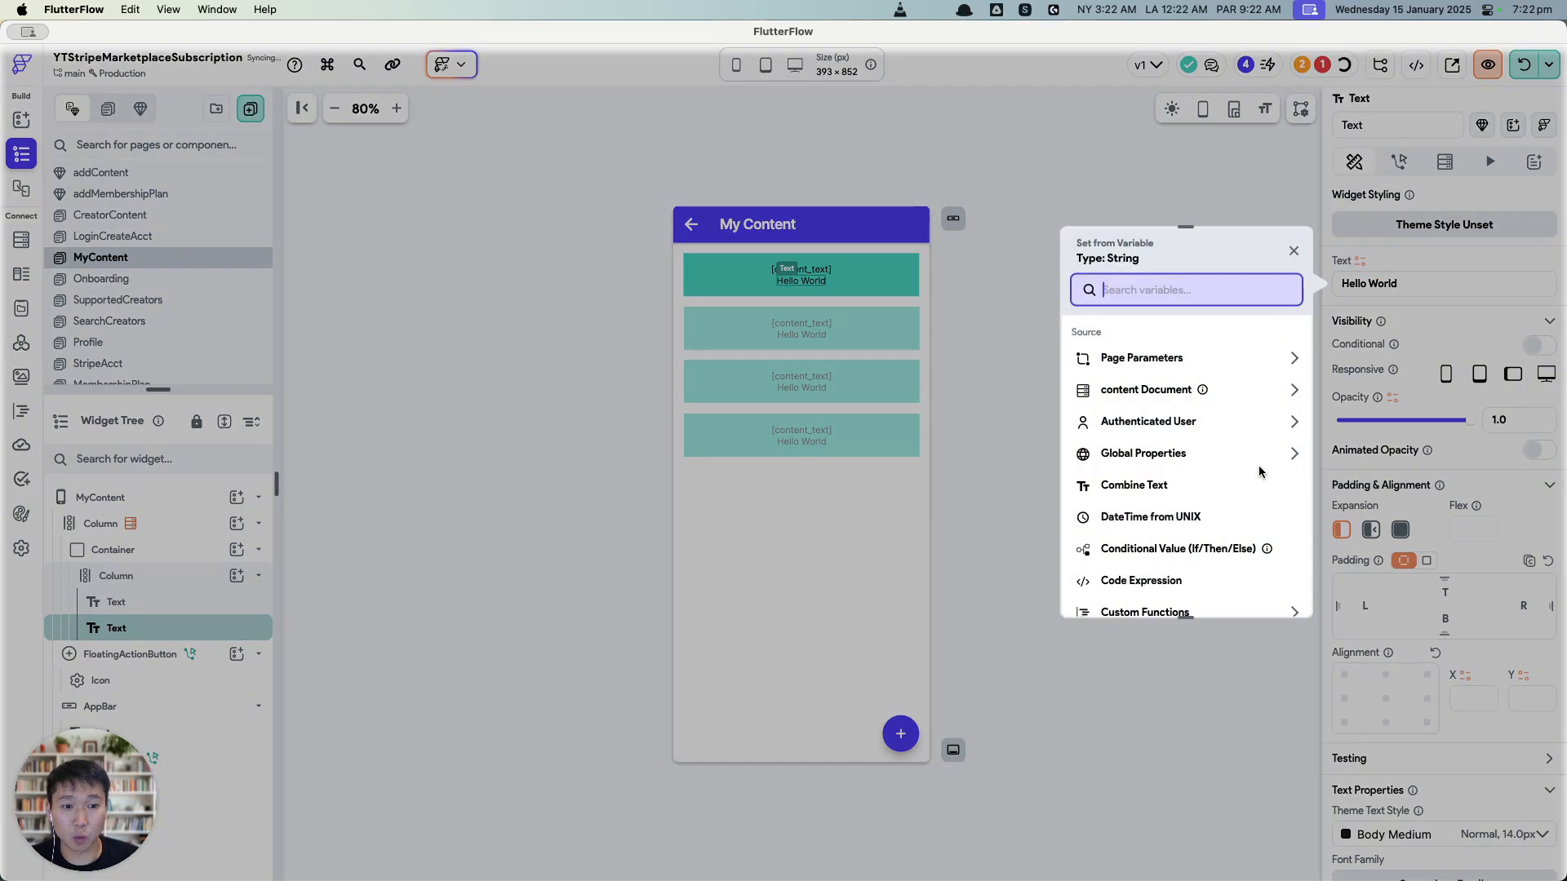
{"action": "left_click", "coordinate": [1193, 394]}
{"action": "scroll", "coordinate": [1164, 569], "scroll_direction": "down", "scroll_amount": 1}
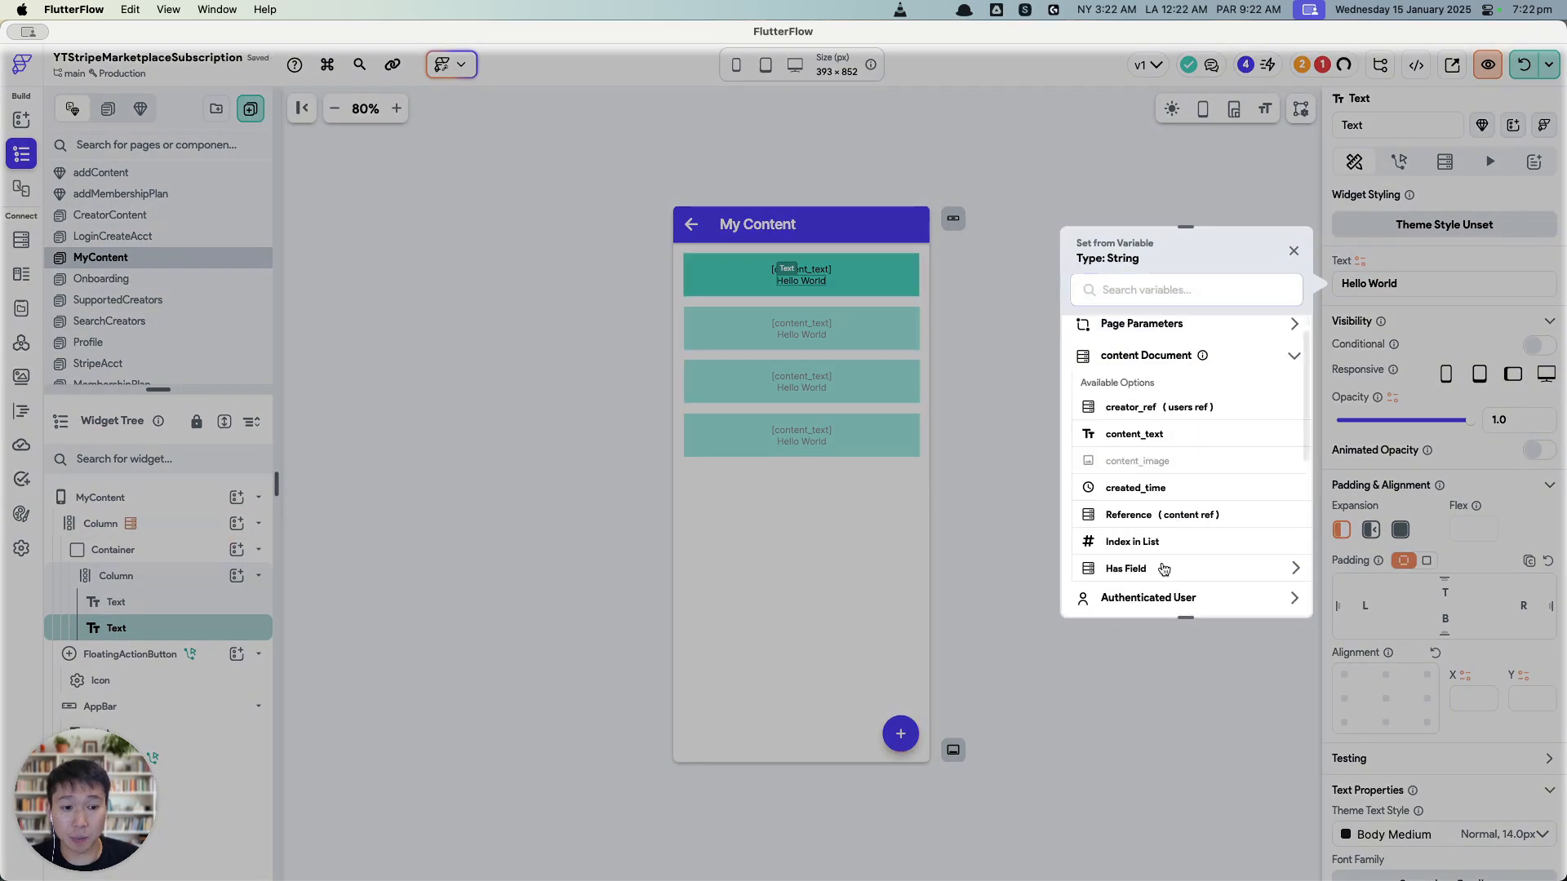
{"action": "left_click", "coordinate": [1158, 487]}
{"action": "left_click", "coordinate": [1166, 491]}
{"action": "left_click", "coordinate": [1155, 444]}
{"action": "left_click", "coordinate": [1168, 473]}
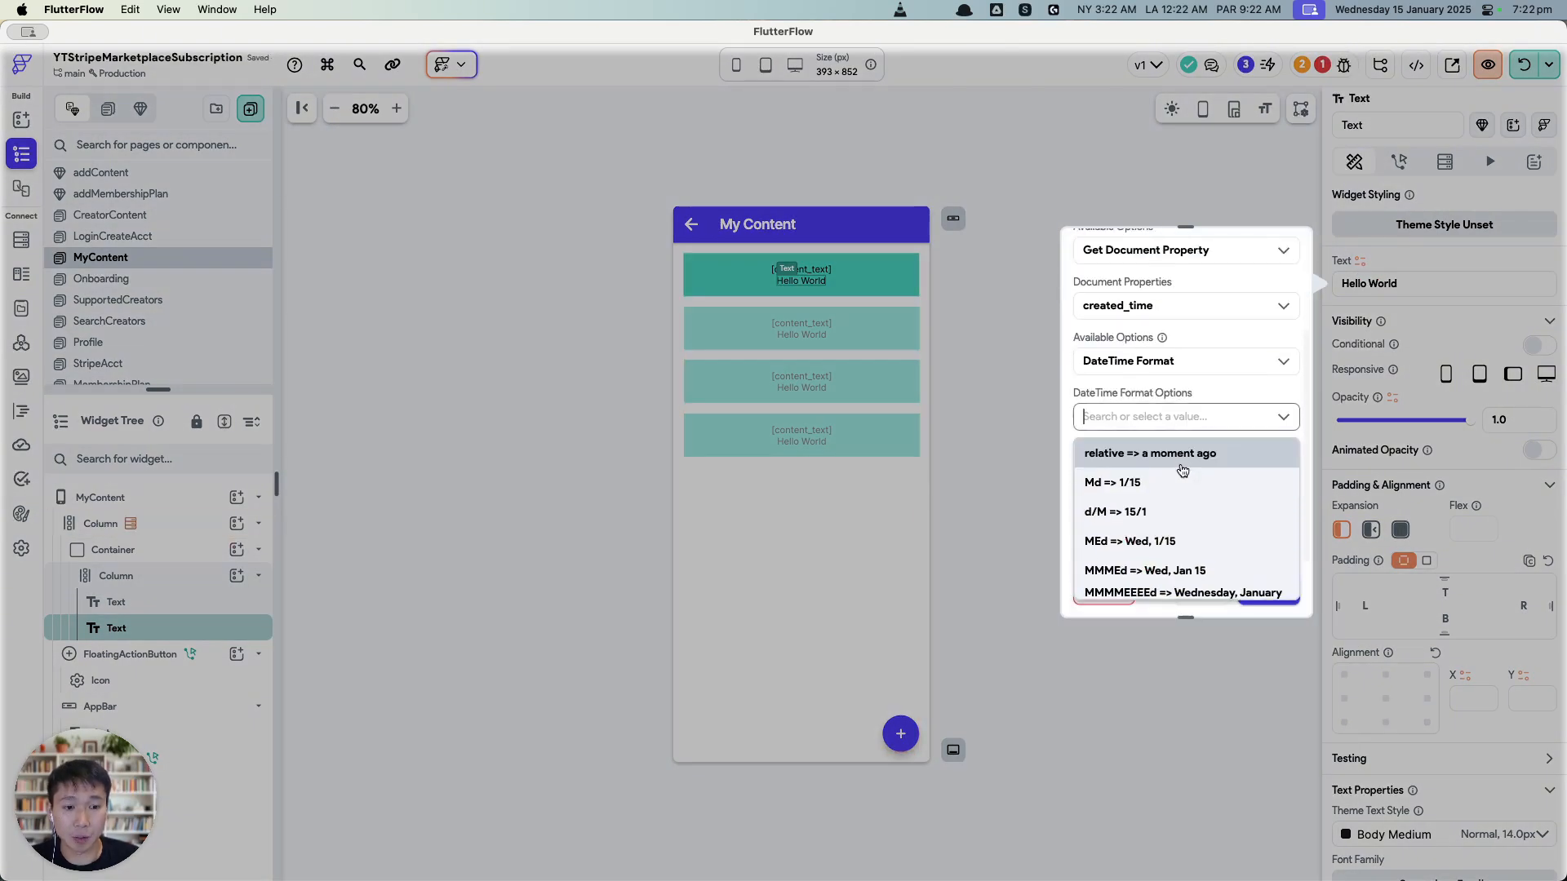
{"action": "scroll", "coordinate": [1191, 530], "scroll_direction": "down", "scroll_amount": 1}
{"action": "scroll", "coordinate": [1215, 530], "scroll_direction": "down", "scroll_amount": 2}
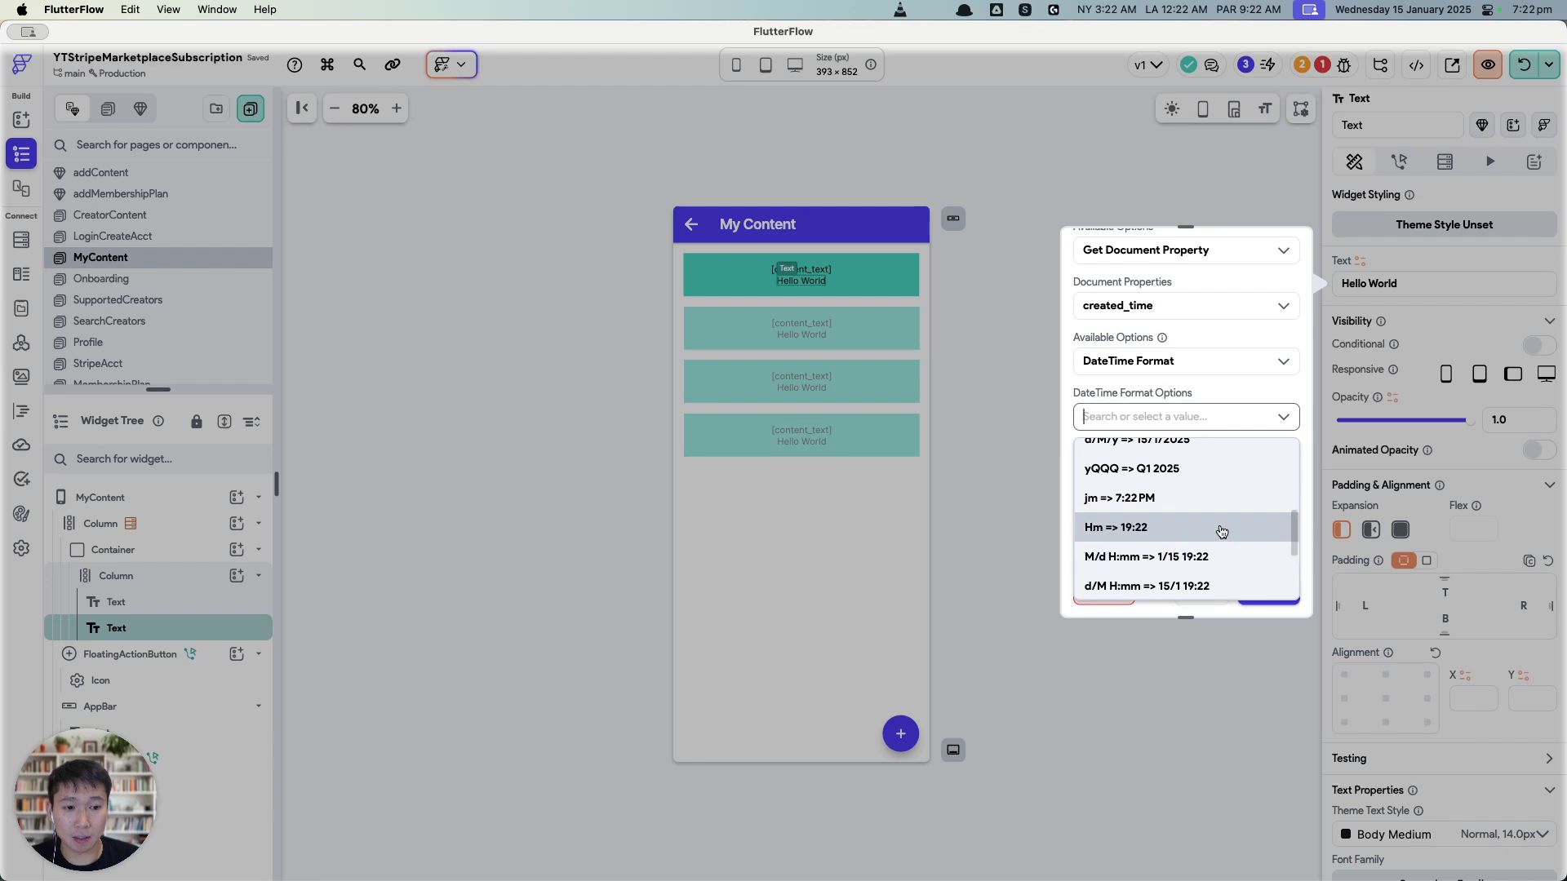
{"action": "scroll", "coordinate": [1216, 498], "scroll_direction": "up", "scroll_amount": 2}
{"action": "left_click", "coordinate": [1200, 486]}
{"action": "left_click", "coordinate": [1255, 586]}
{"action": "left_click", "coordinate": [1211, 555]}
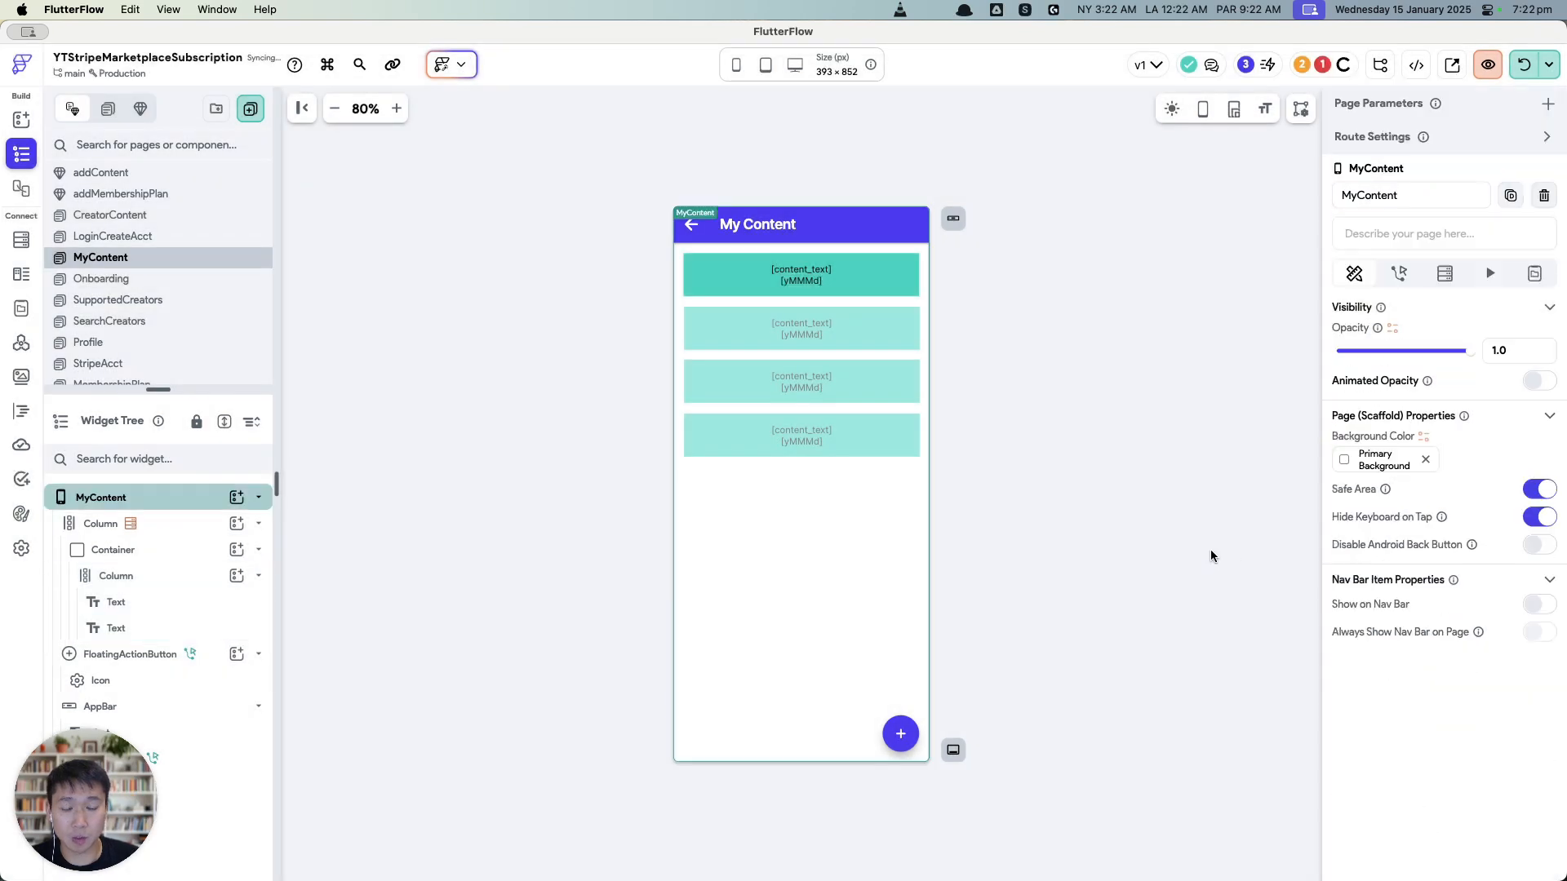
Step: Check Project Issues and follow the Firestore Setup error into Firestore Settings
{"action": "left_click", "coordinate": [1098, 327]}
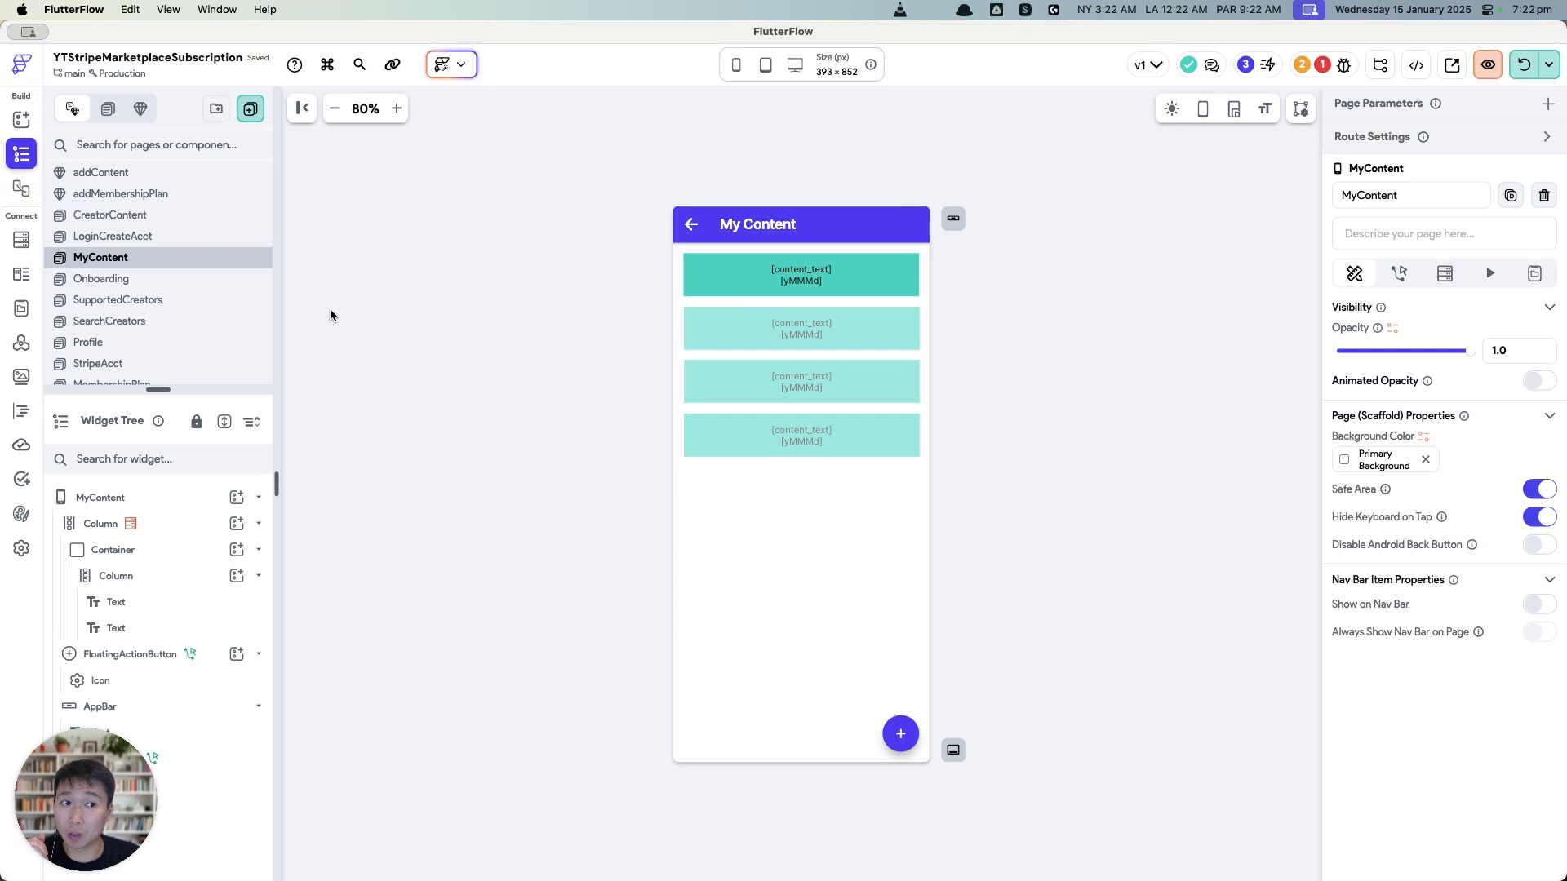
{"action": "left_click", "coordinate": [1326, 65]}
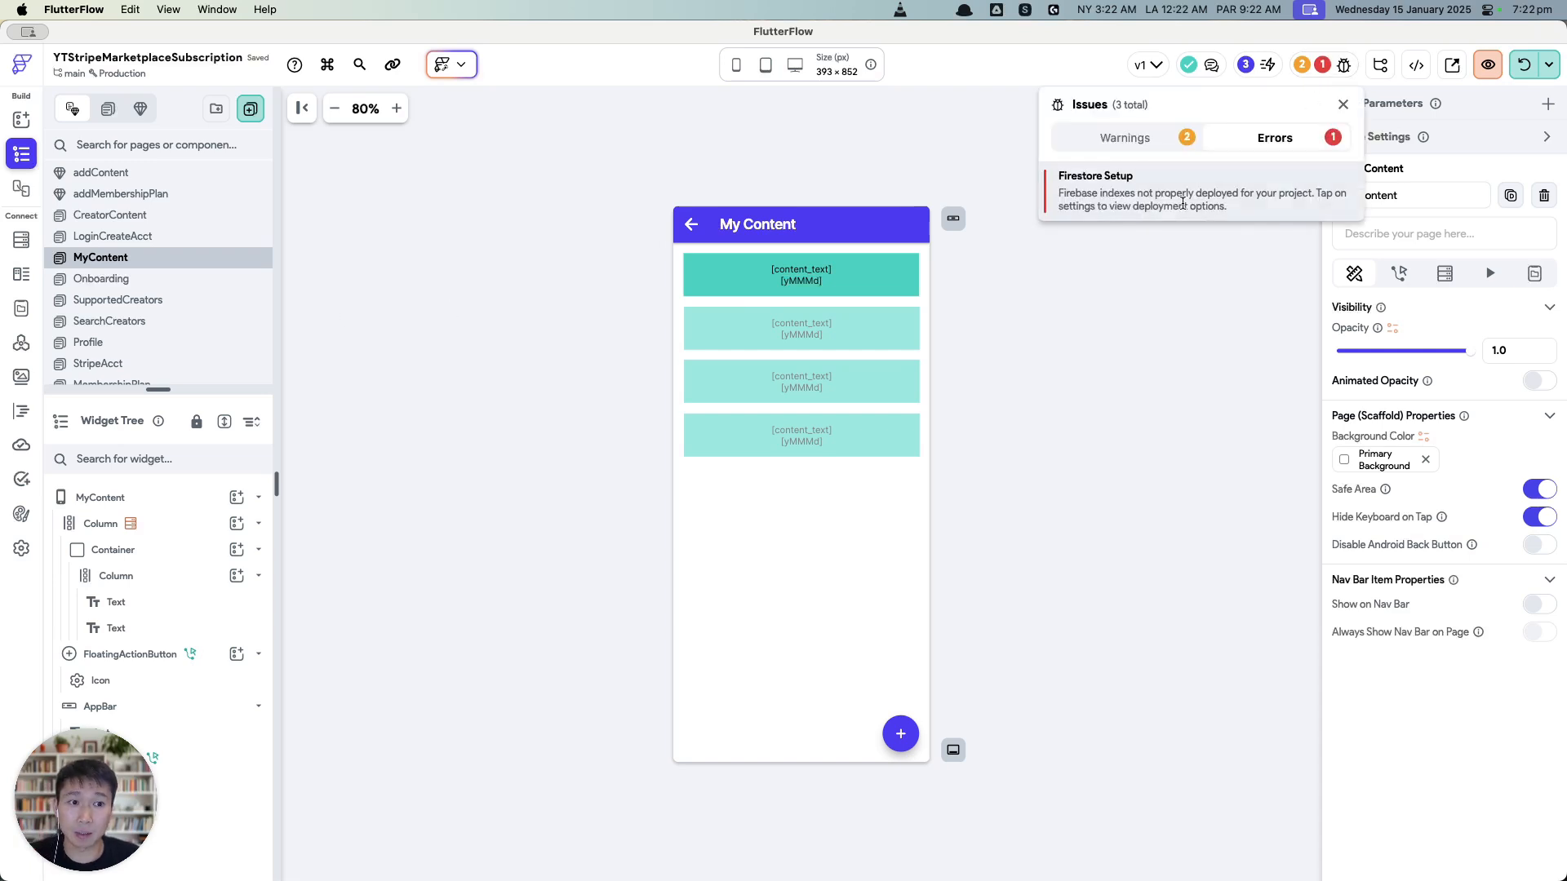
{"action": "left_click", "coordinate": [1222, 385]}
{"action": "left_click", "coordinate": [1323, 64]}
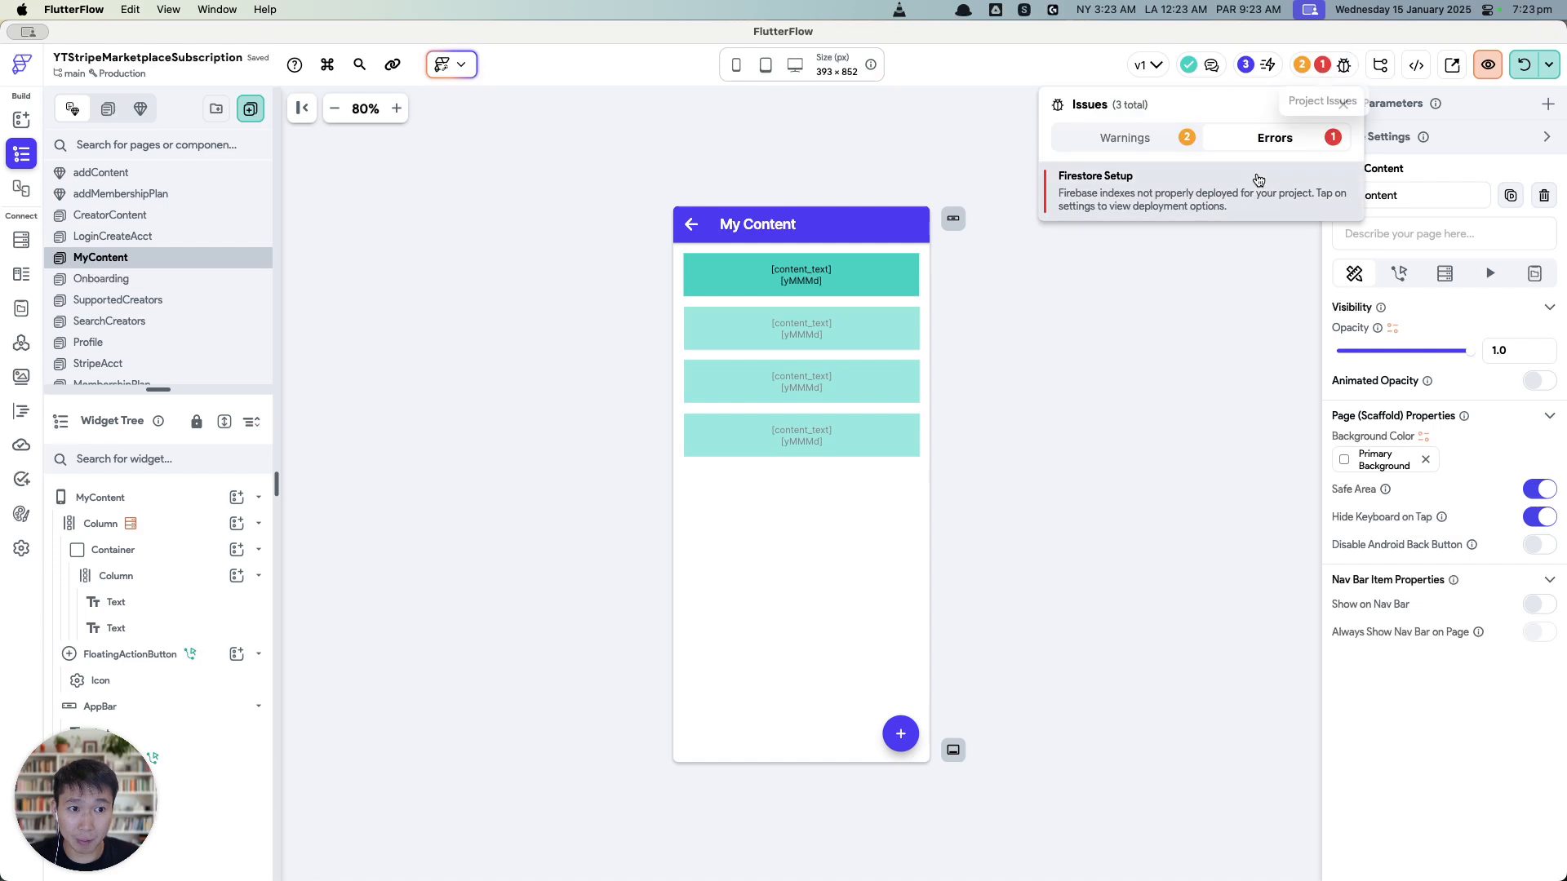
{"action": "left_click", "coordinate": [1224, 315]}
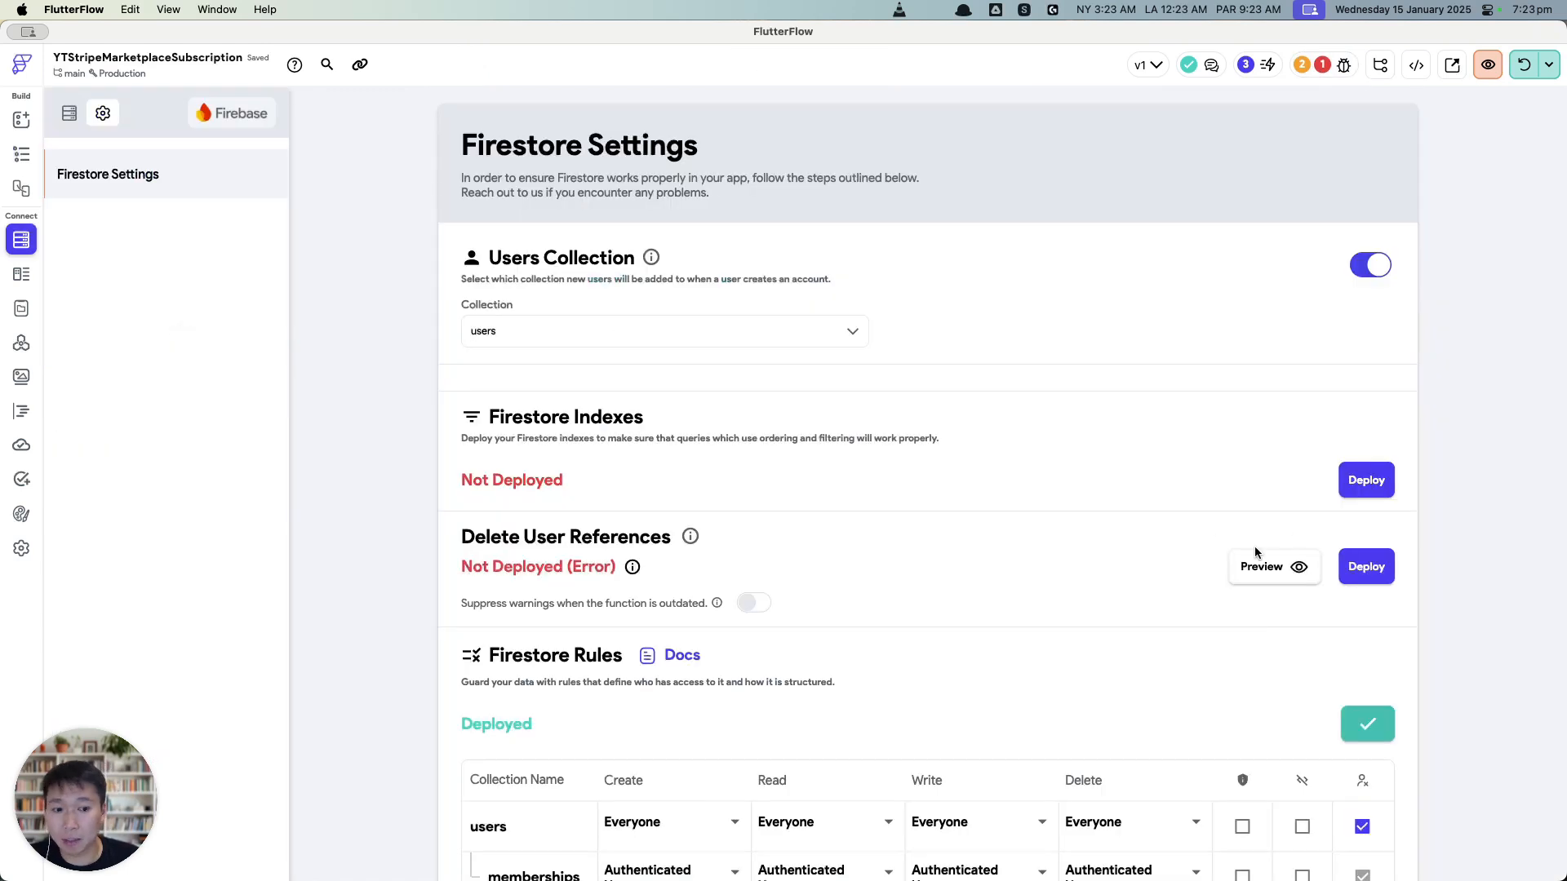
{"action": "left_click", "coordinate": [21, 154]}
Step: On the SupportedCreators page, delete the empty Column
{"action": "left_click", "coordinate": [120, 300]}
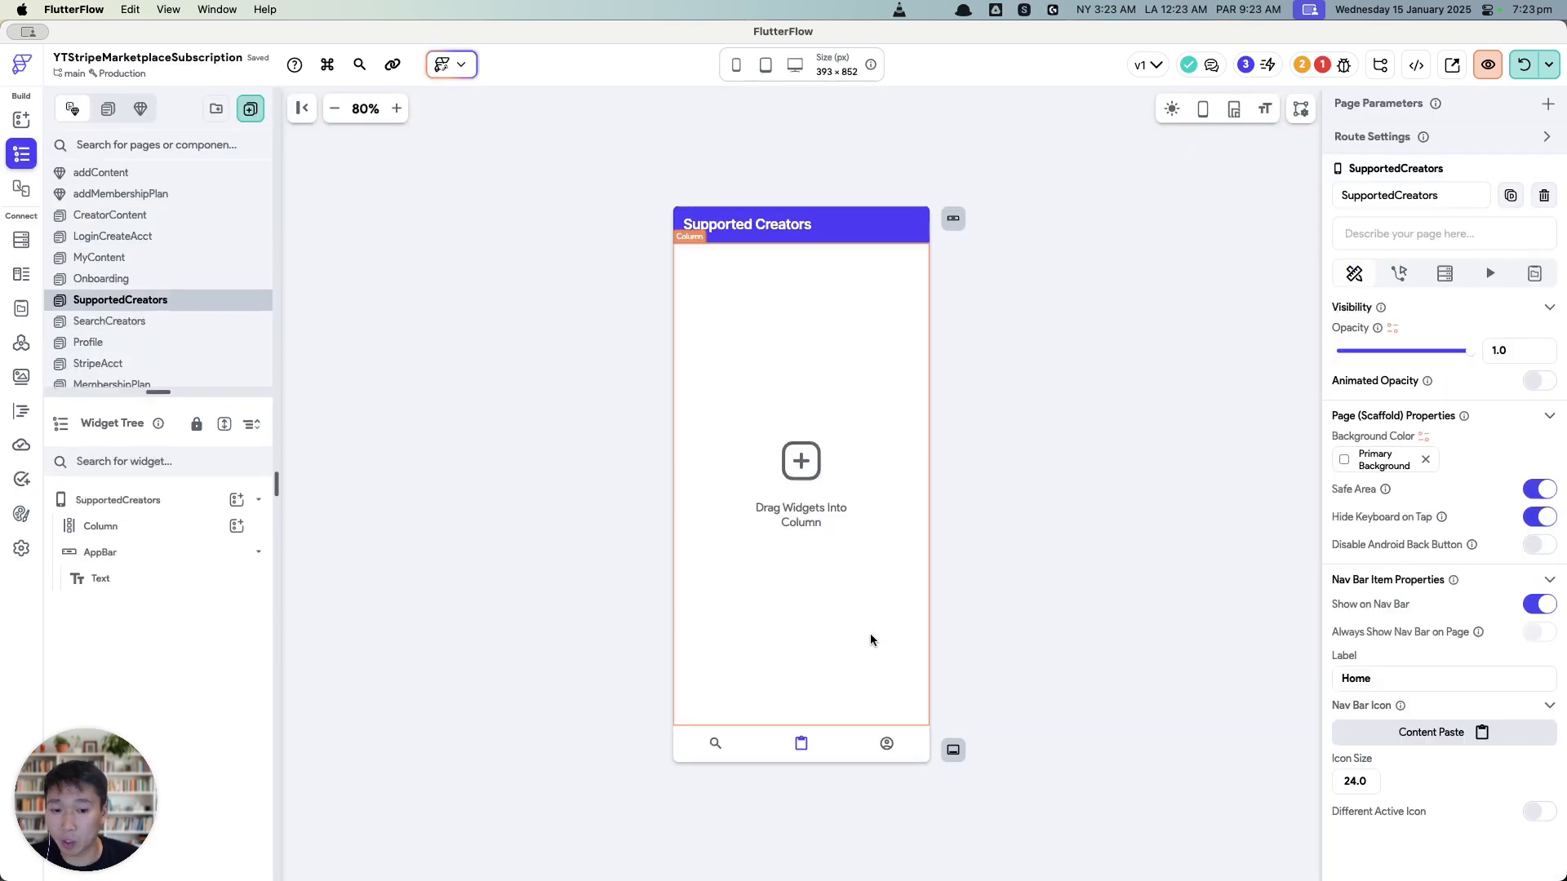
{"action": "left_click", "coordinate": [776, 389]}
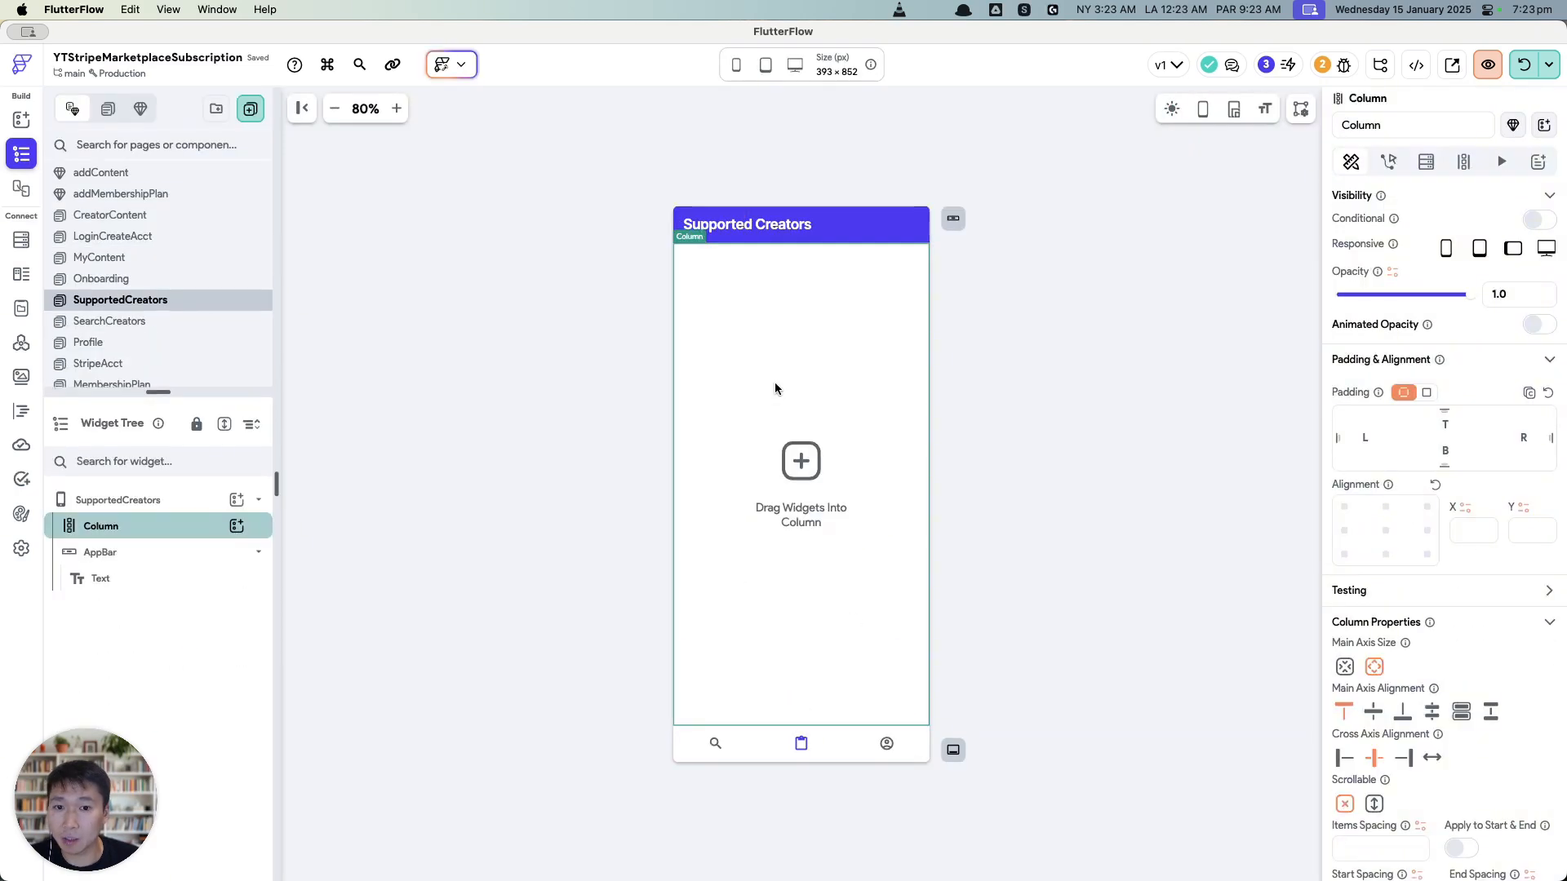
{"action": "left_click", "coordinate": [1465, 162]}
{"action": "left_click", "coordinate": [1425, 161]}
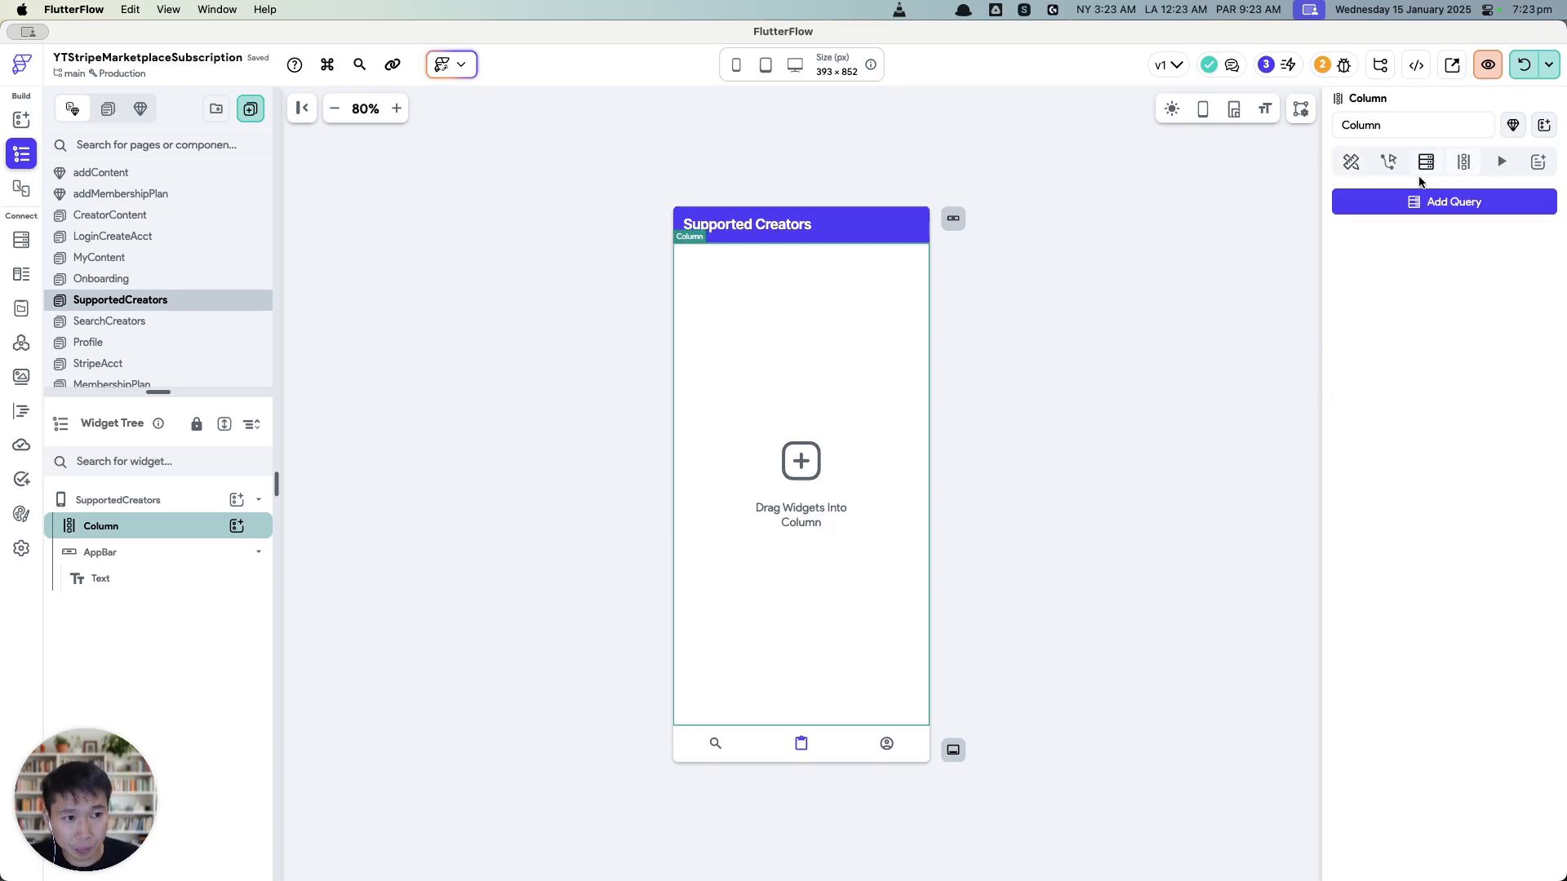
{"action": "left_click", "coordinate": [1463, 163]}
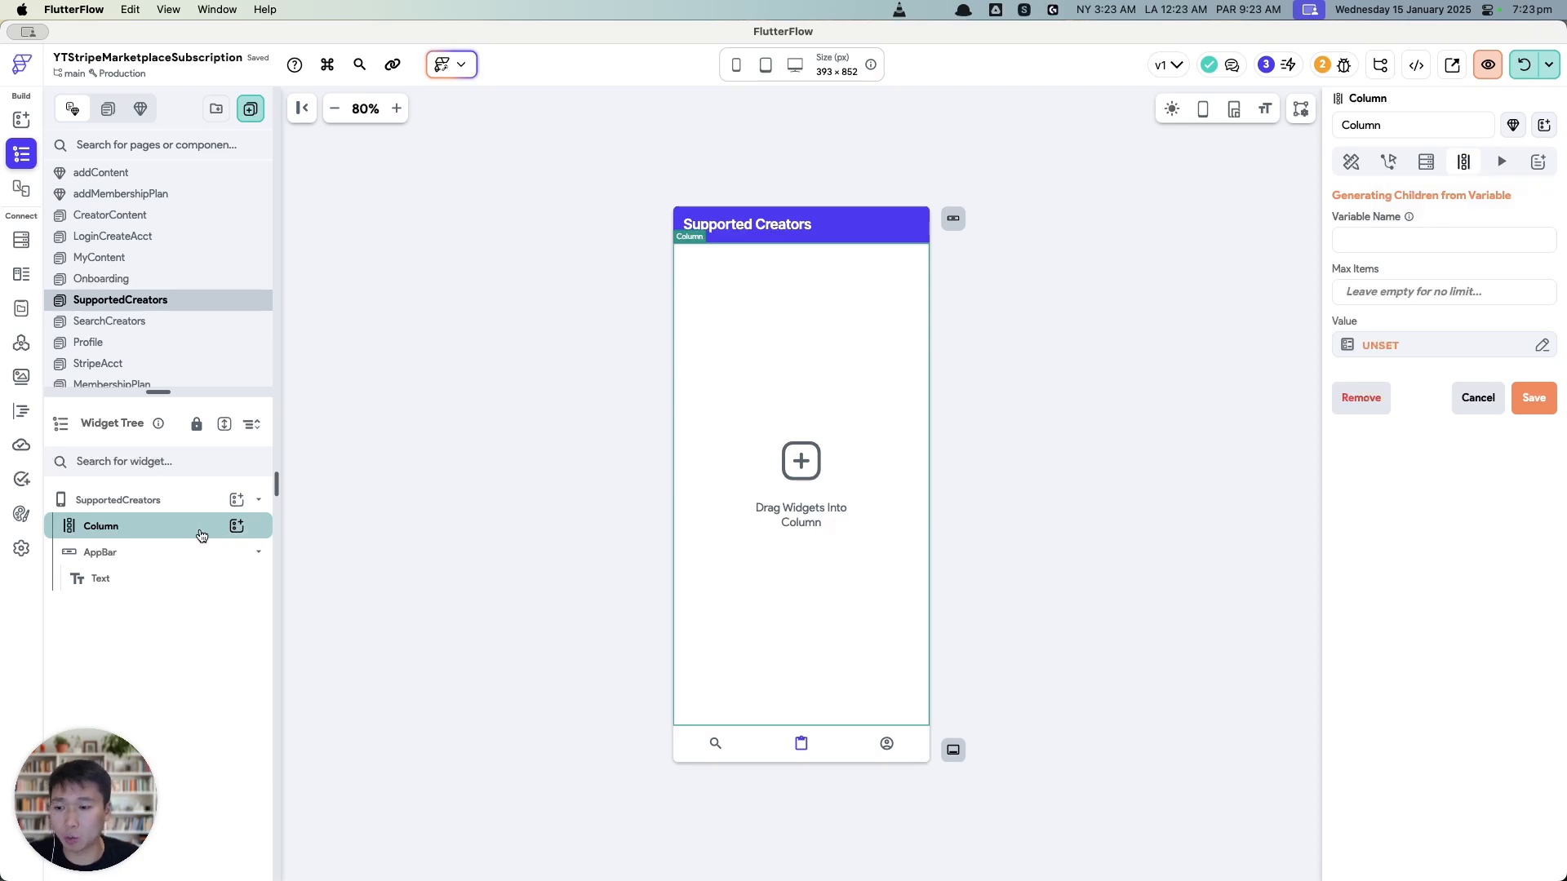
{"action": "key", "text": "Delete"}
Step: Add a GridView with a uniform padding of 16 on all sides
{"action": "left_click", "coordinate": [237, 499]}
{"action": "type", "text": "gr"}
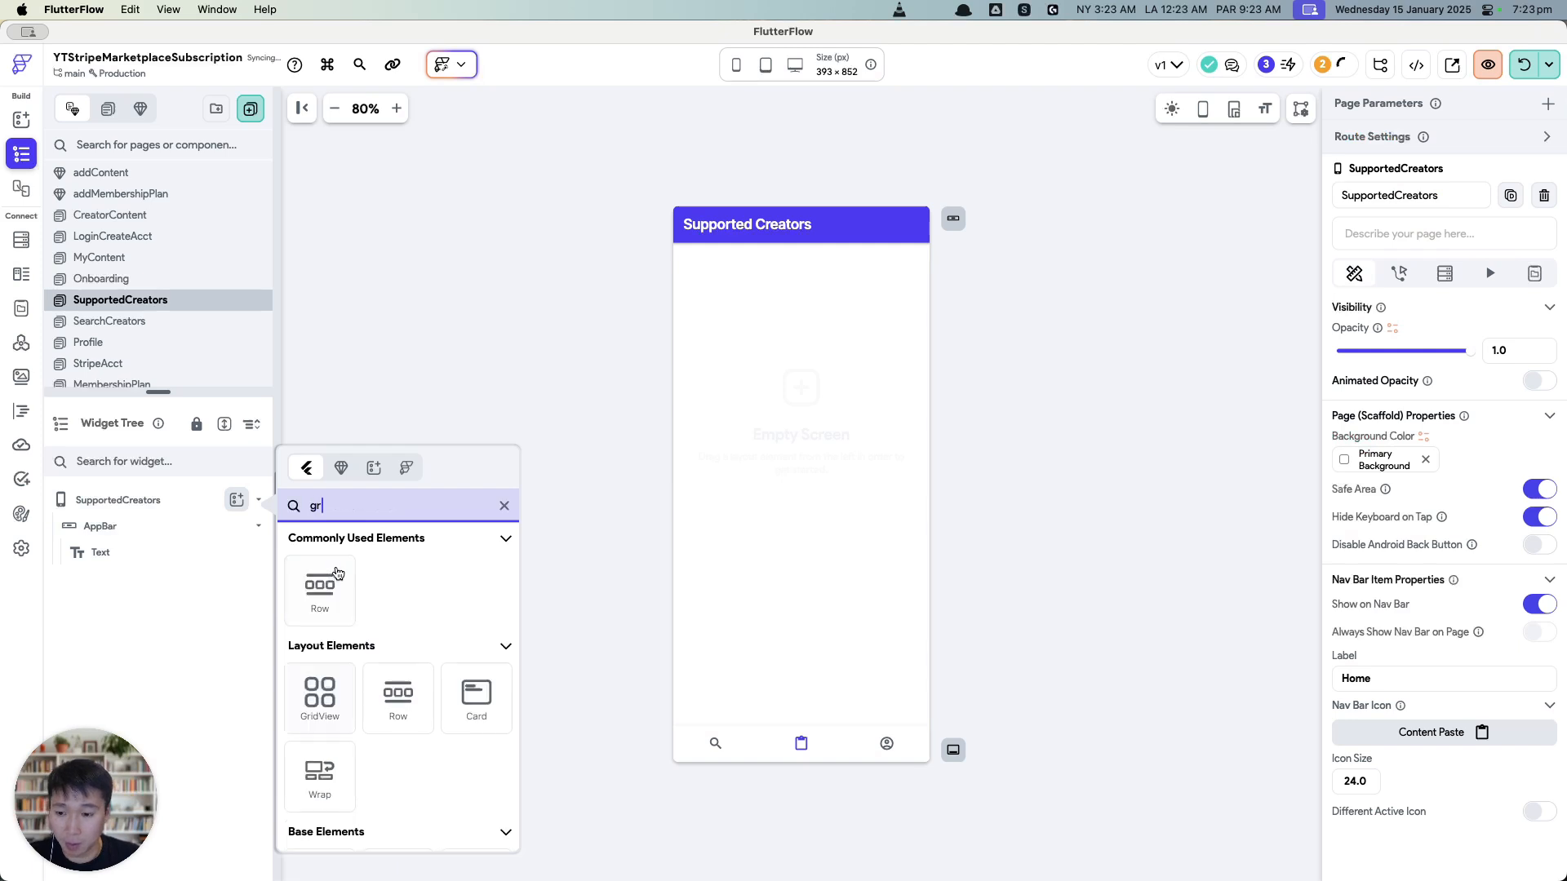
{"action": "type", "text": "id"}
{"action": "left_click", "coordinate": [316, 586]}
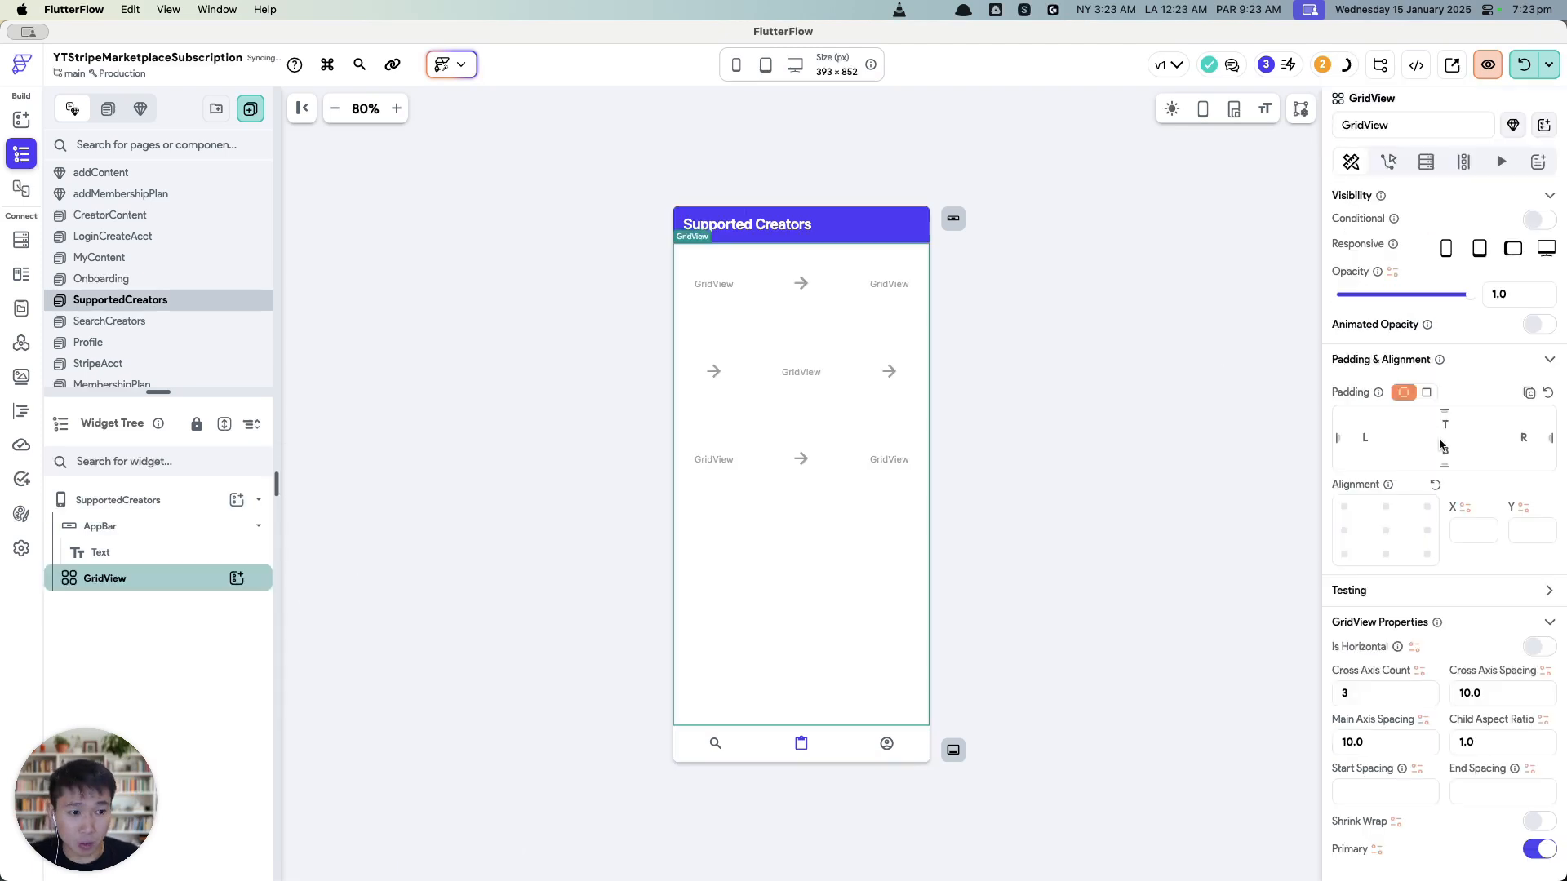
{"action": "left_click", "coordinate": [1426, 393]}
{"action": "left_click", "coordinate": [1520, 409]}
{"action": "type", "text": "16"}
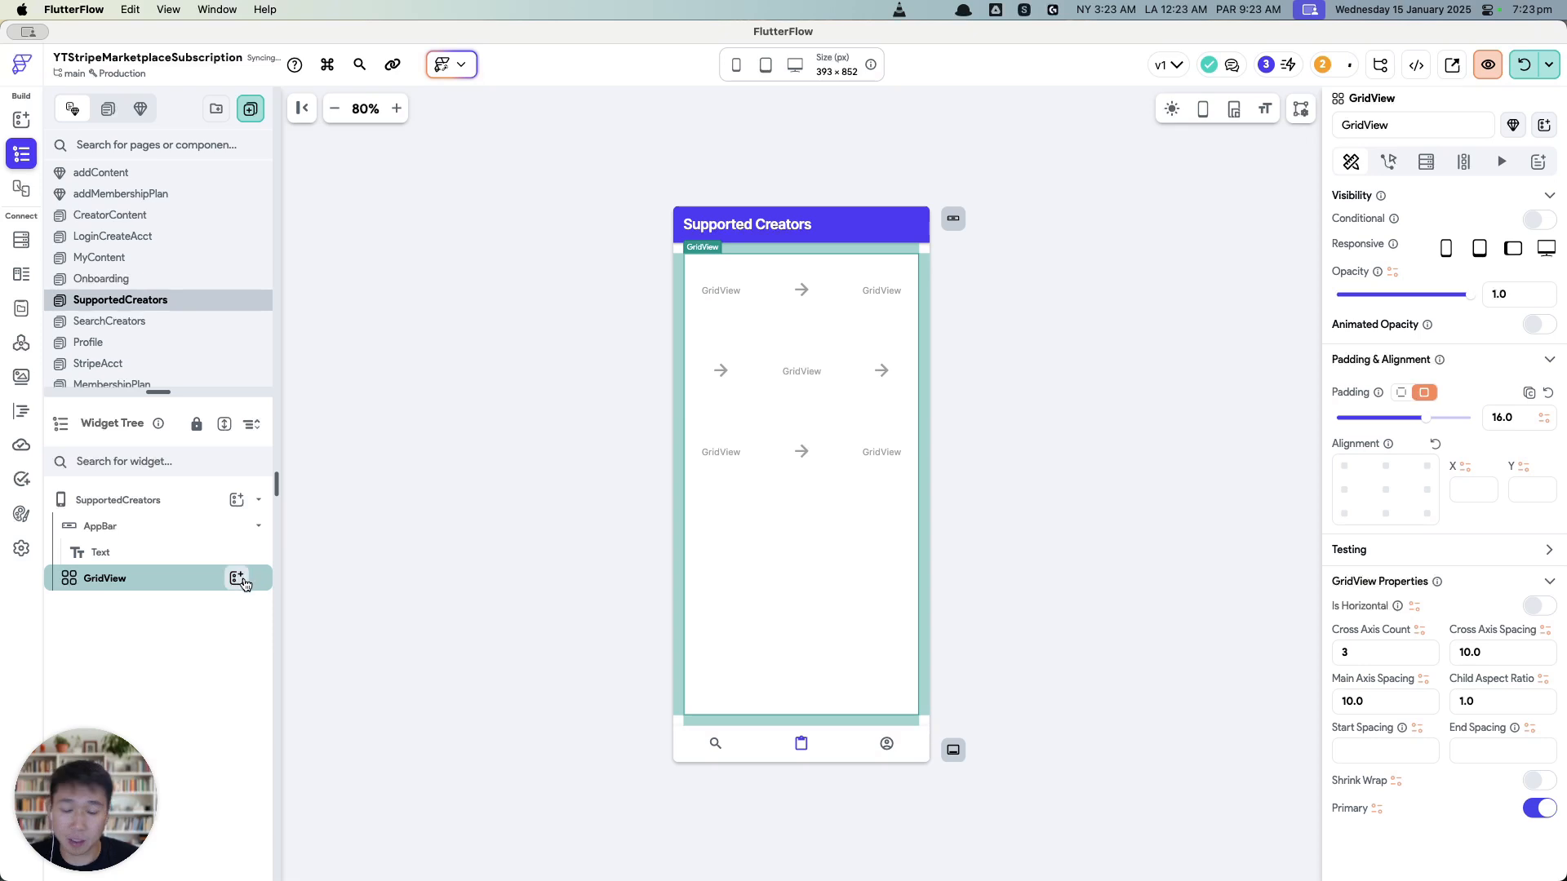
Step: Generate the GridView's children from Authenticated User > supported_creators
{"action": "left_click", "coordinate": [1462, 165]}
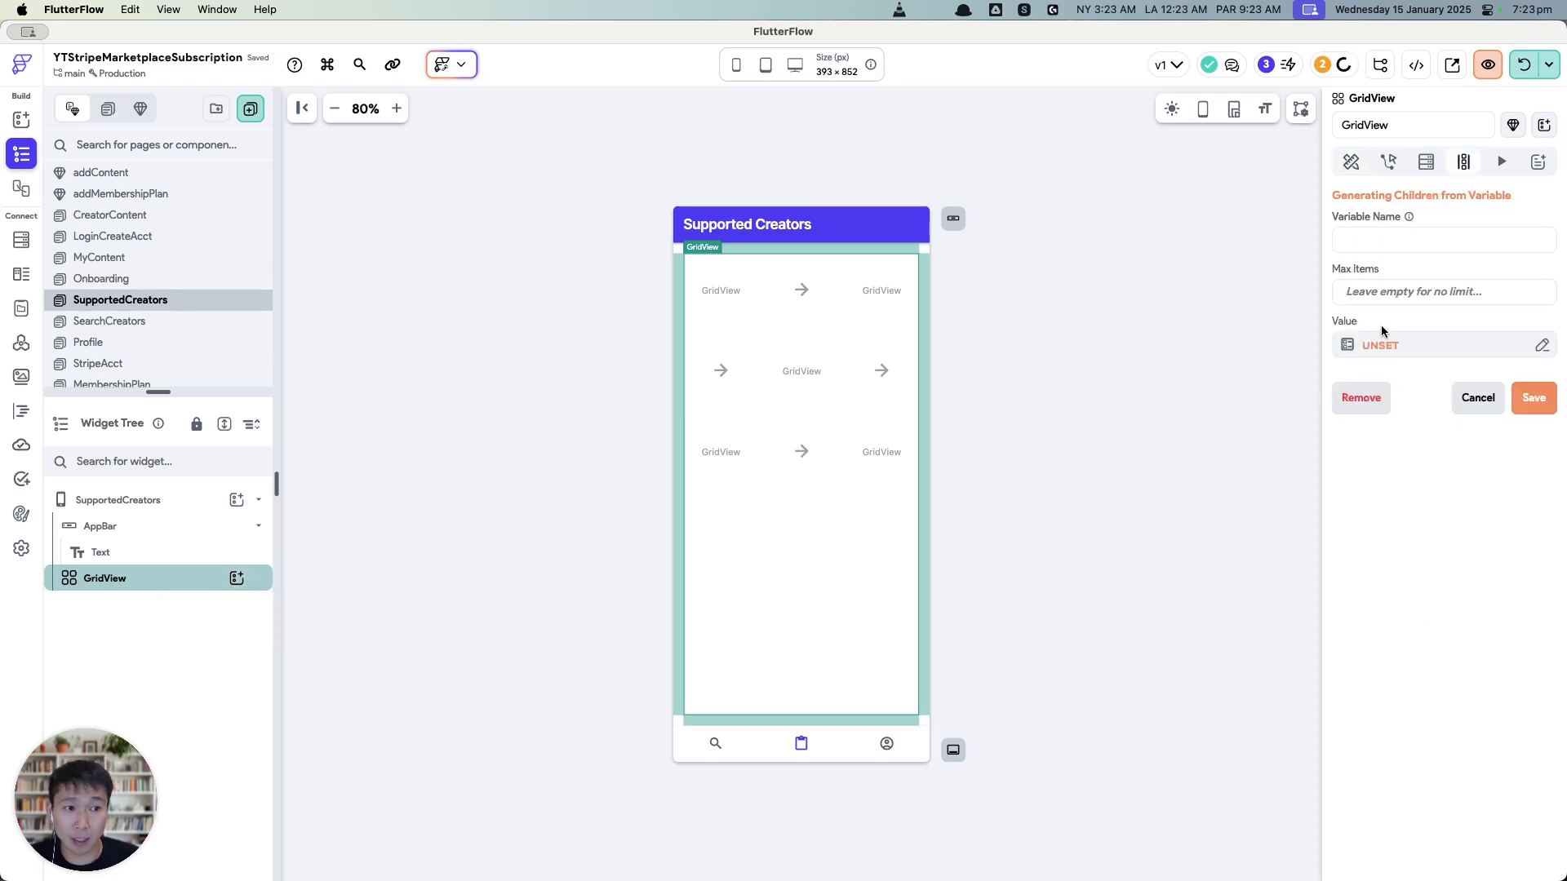
{"action": "left_click", "coordinate": [1381, 343]}
{"action": "left_click", "coordinate": [1167, 453]}
{"action": "scroll", "coordinate": [1167, 481], "scroll_direction": "down", "scroll_amount": 1}
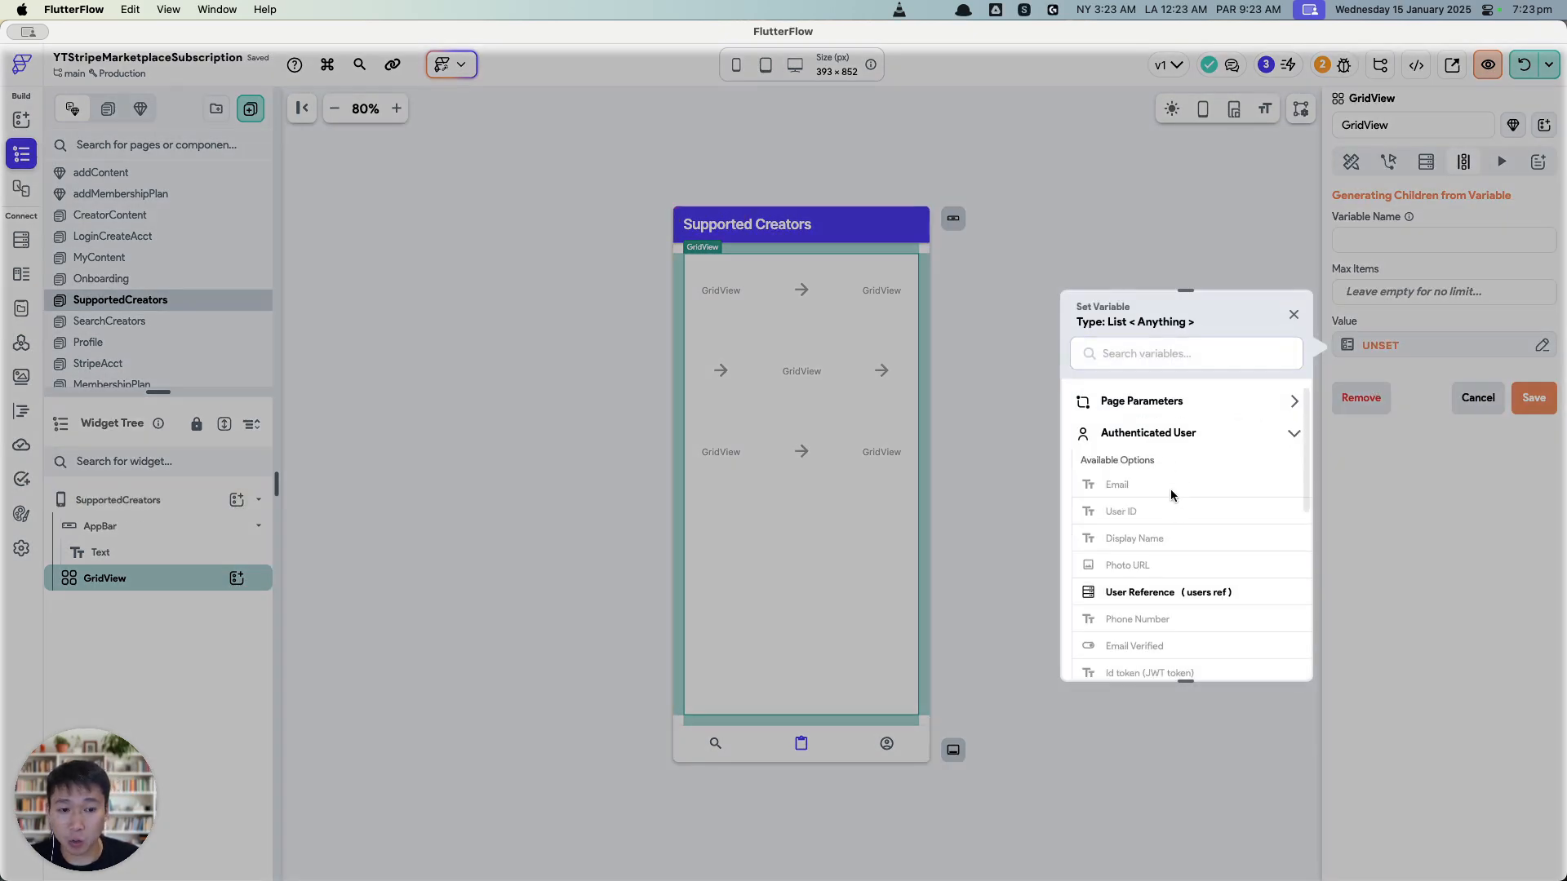
{"action": "scroll", "coordinate": [1201, 496], "scroll_direction": "down", "scroll_amount": 5}
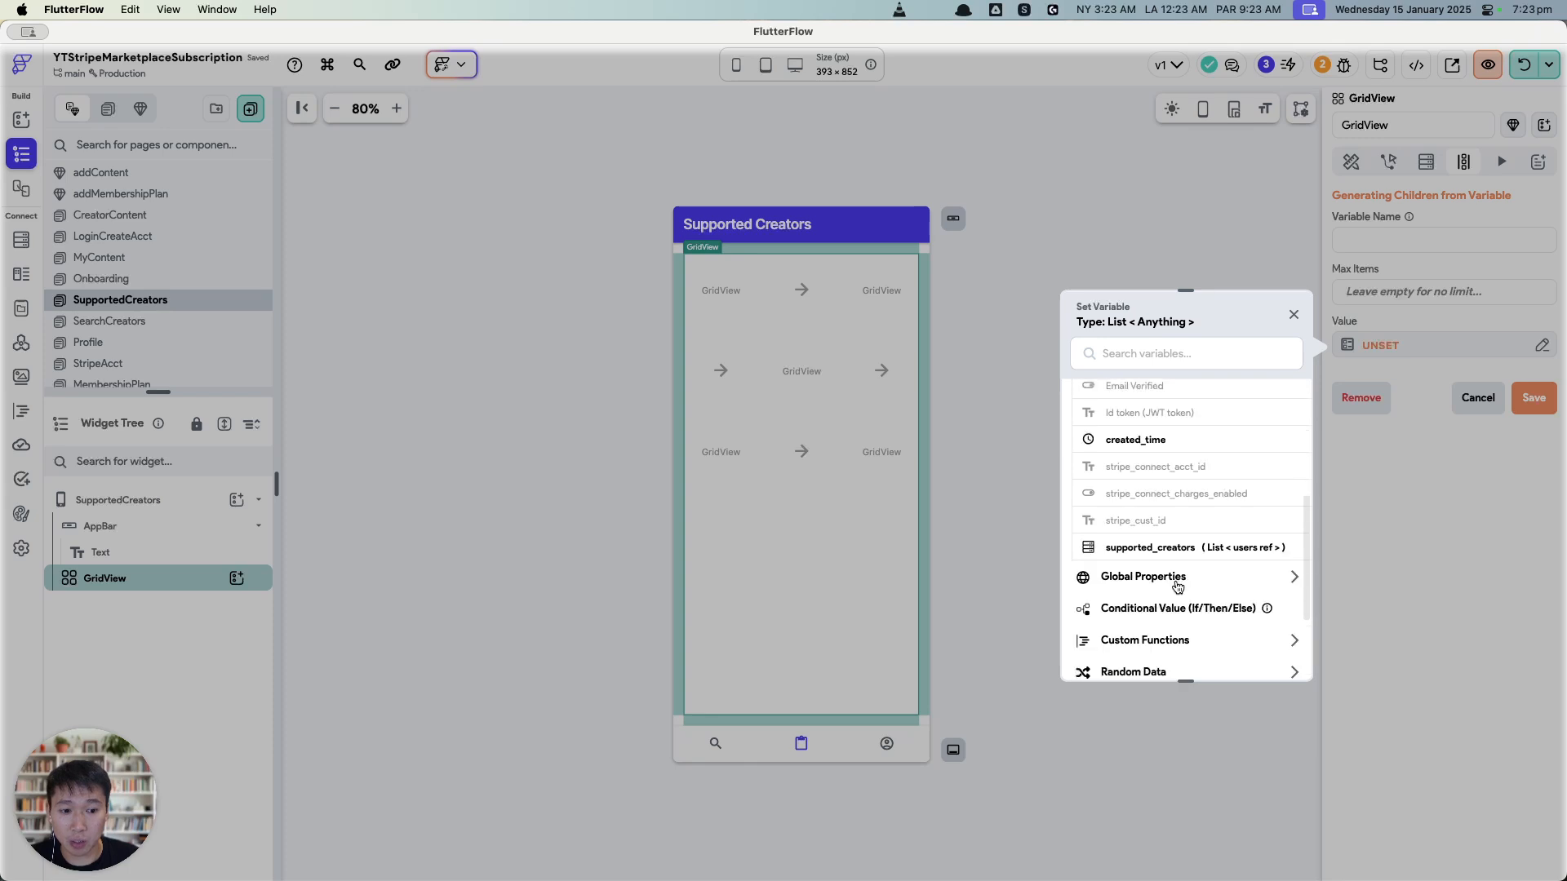
{"action": "left_click", "coordinate": [1187, 555]}
{"action": "left_click", "coordinate": [1271, 653]}
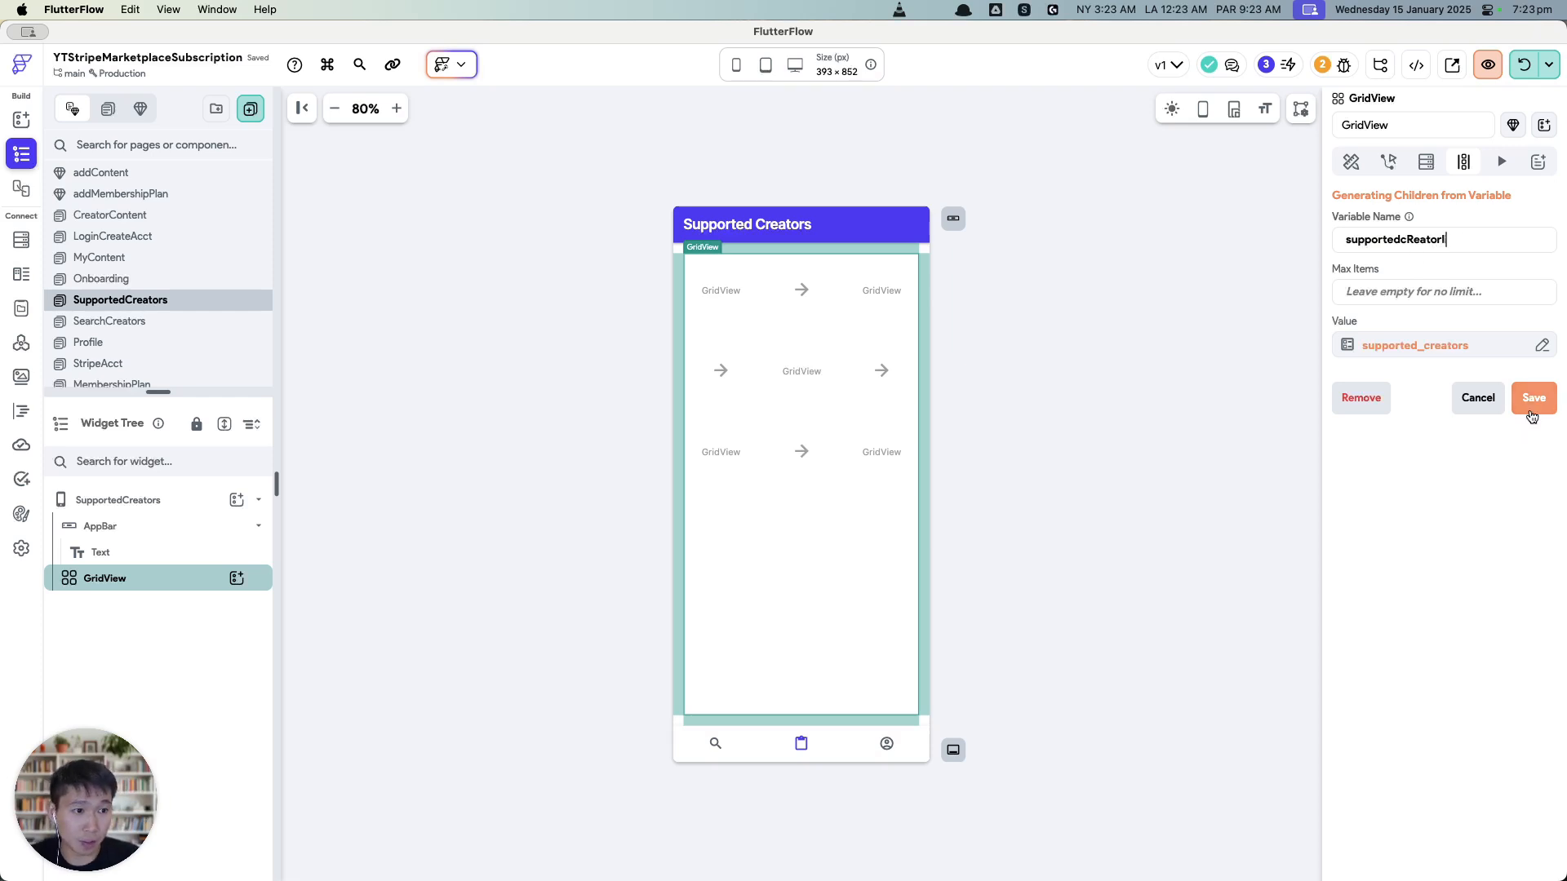
Step: Name the generated child variable supportedCreatorList and save the settings
{"action": "double_click", "coordinate": [1407, 239]}
{"action": "type", "text": "su"}
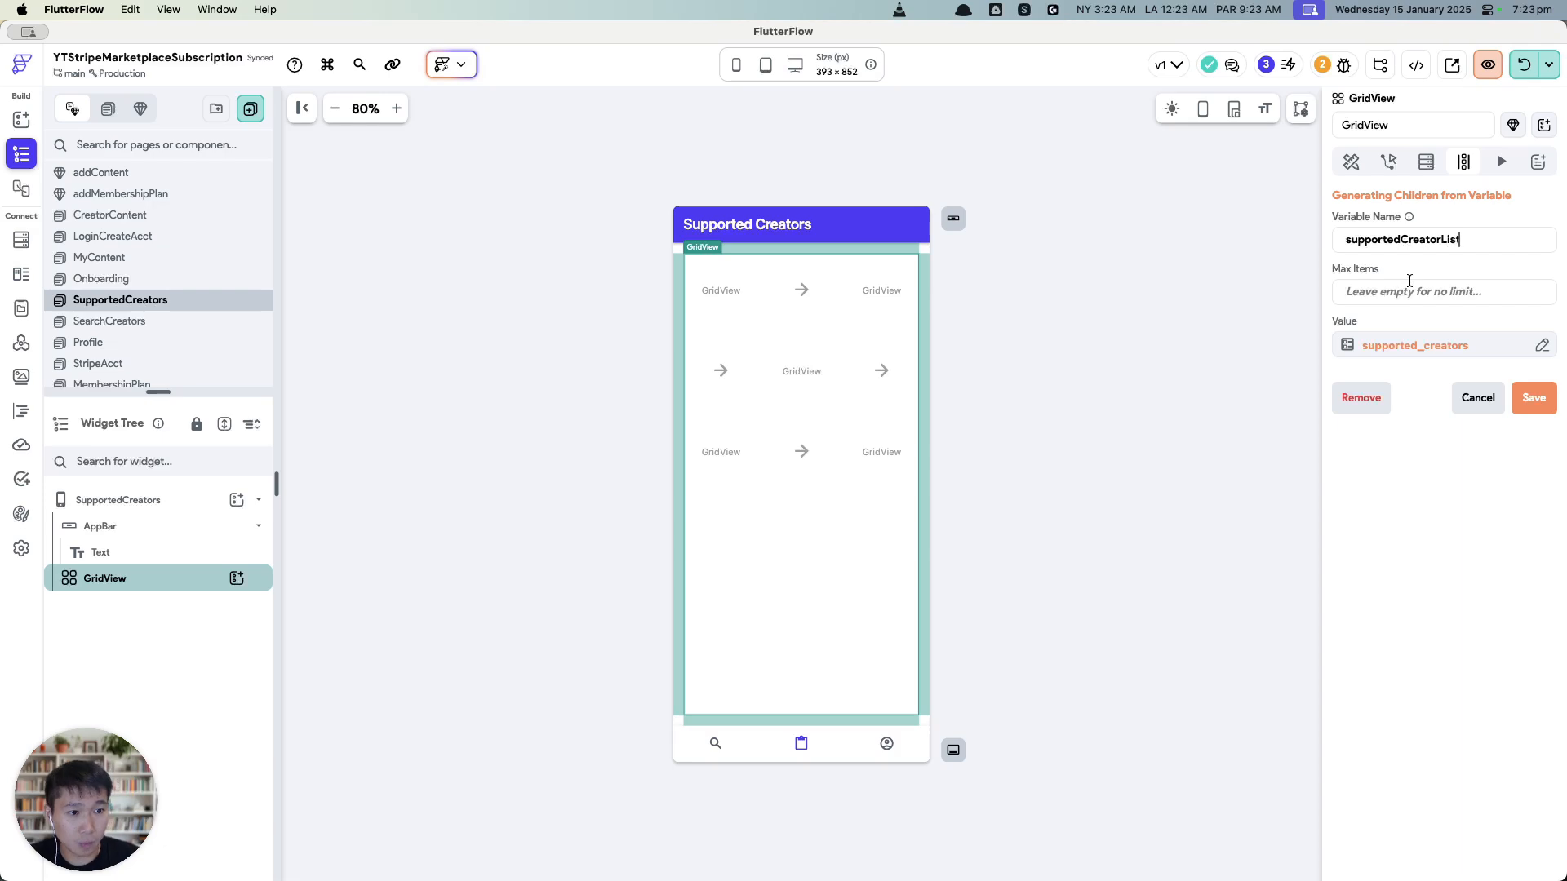
{"action": "left_click", "coordinate": [1534, 400]}
{"action": "left_click", "coordinate": [921, 544]}
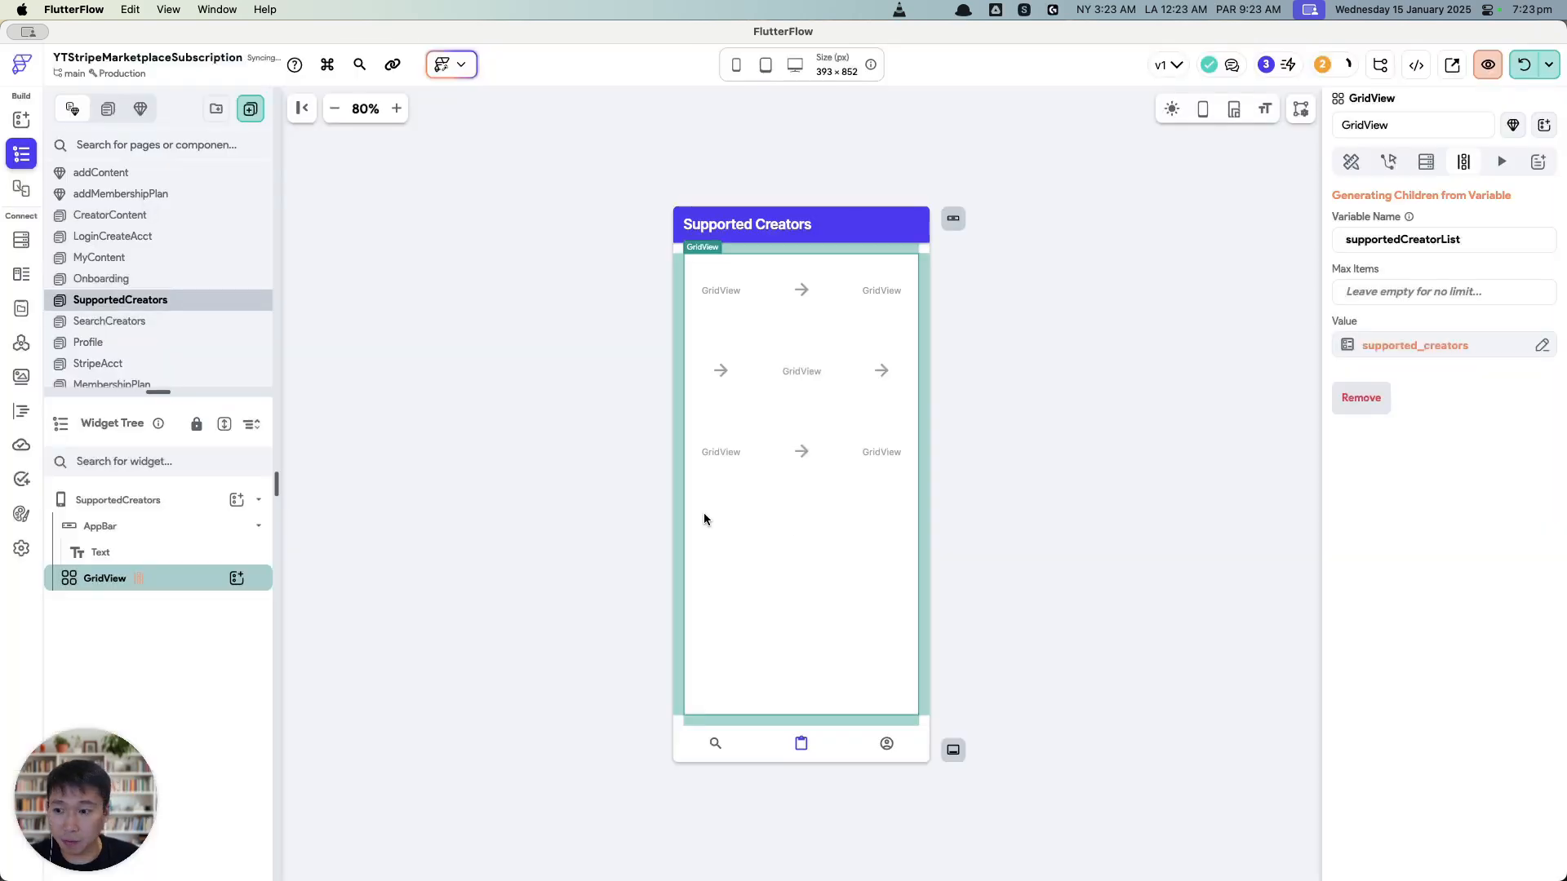
{"action": "left_click", "coordinate": [235, 577]}
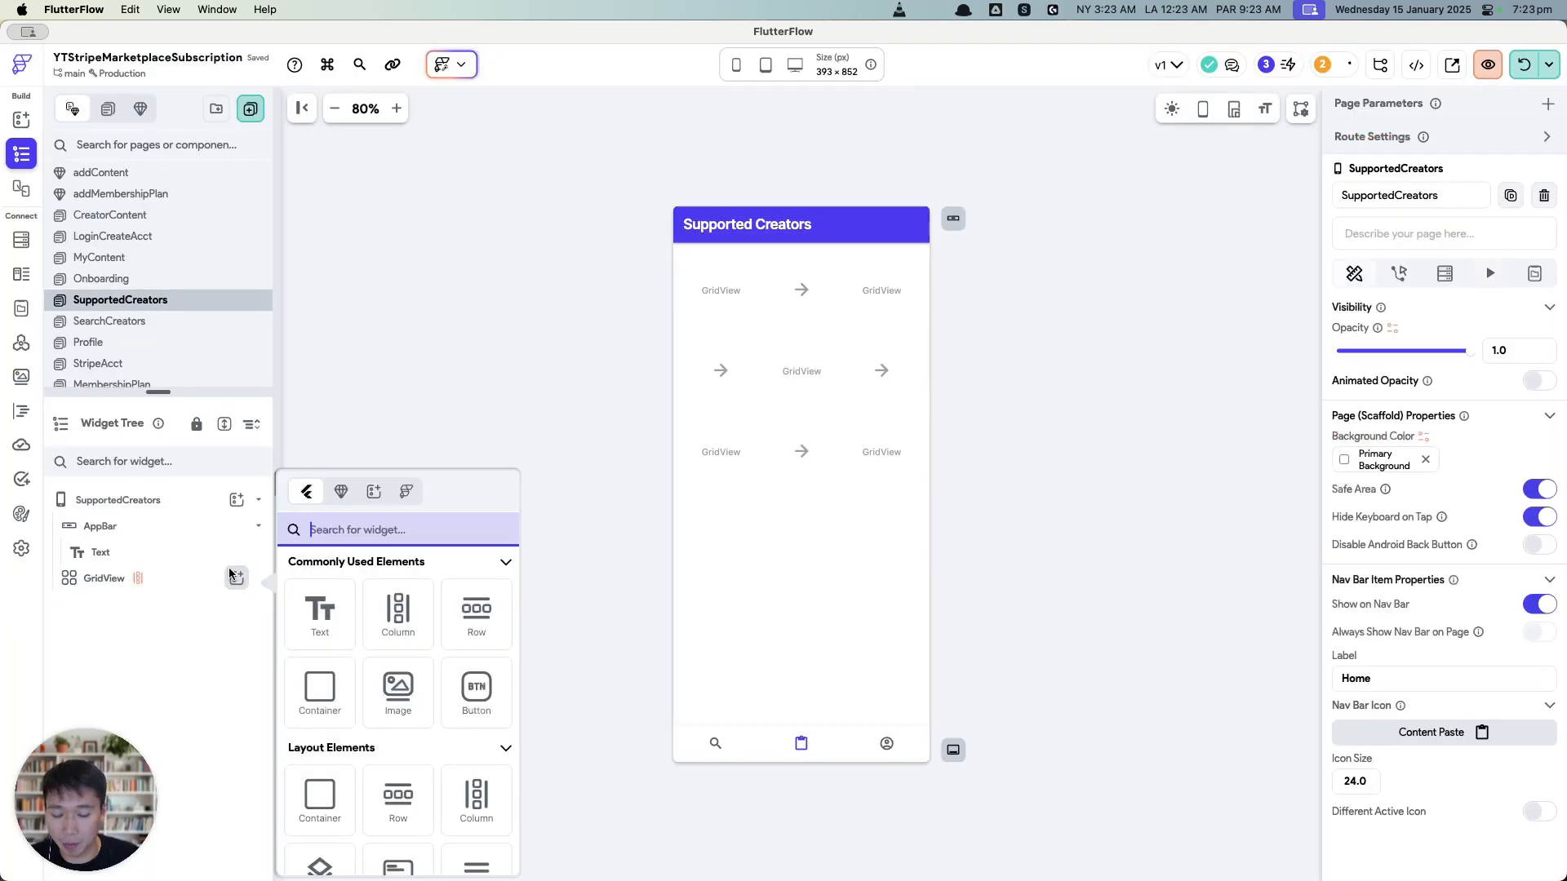
Step: Add an Image widget inside the GridView
{"action": "type", "text": "image"}
{"action": "left_click", "coordinate": [308, 612]}
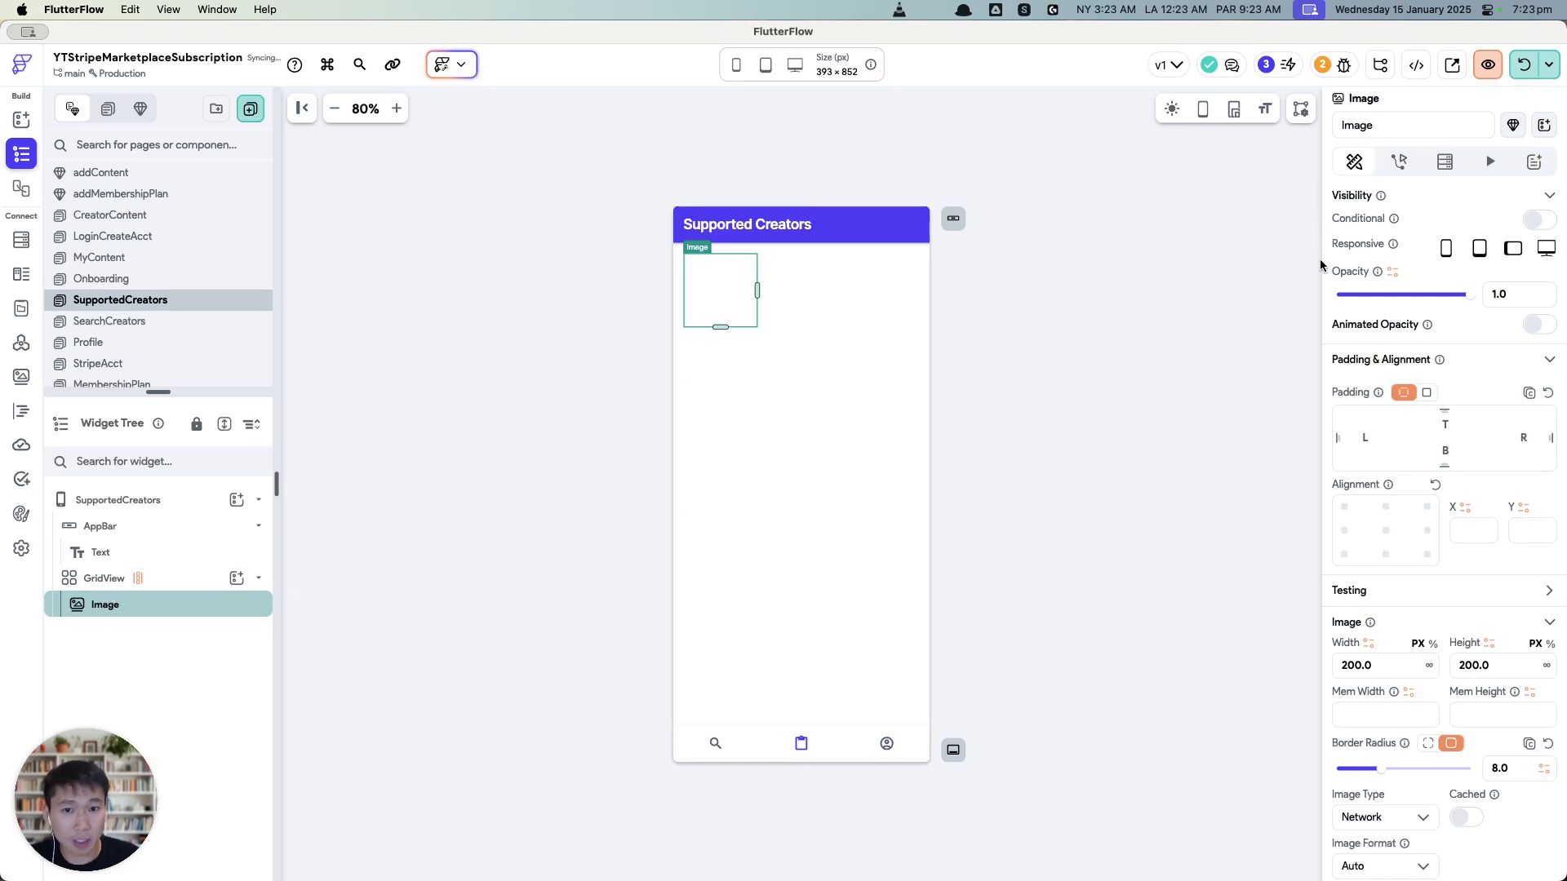
{"action": "left_click", "coordinate": [1443, 162]}
{"action": "left_click", "coordinate": [1401, 163]}
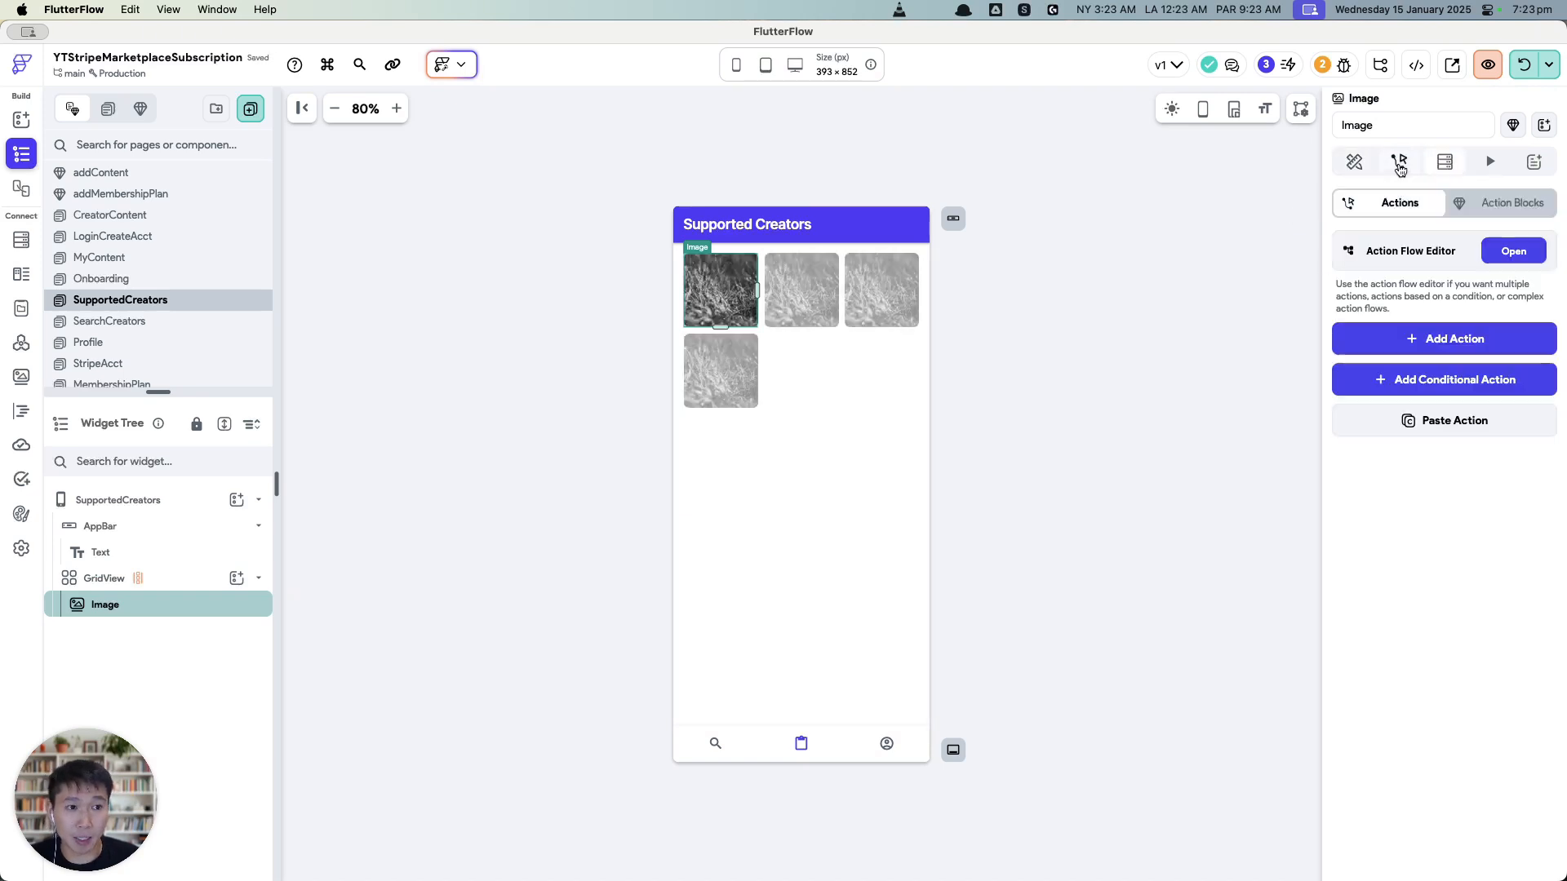
{"action": "left_click", "coordinate": [1443, 162]}
Step: Query the users document referenced by each supportedCreatorList item for the Image
{"action": "left_click", "coordinate": [1354, 202]}
{"action": "left_click", "coordinate": [1114, 427]}
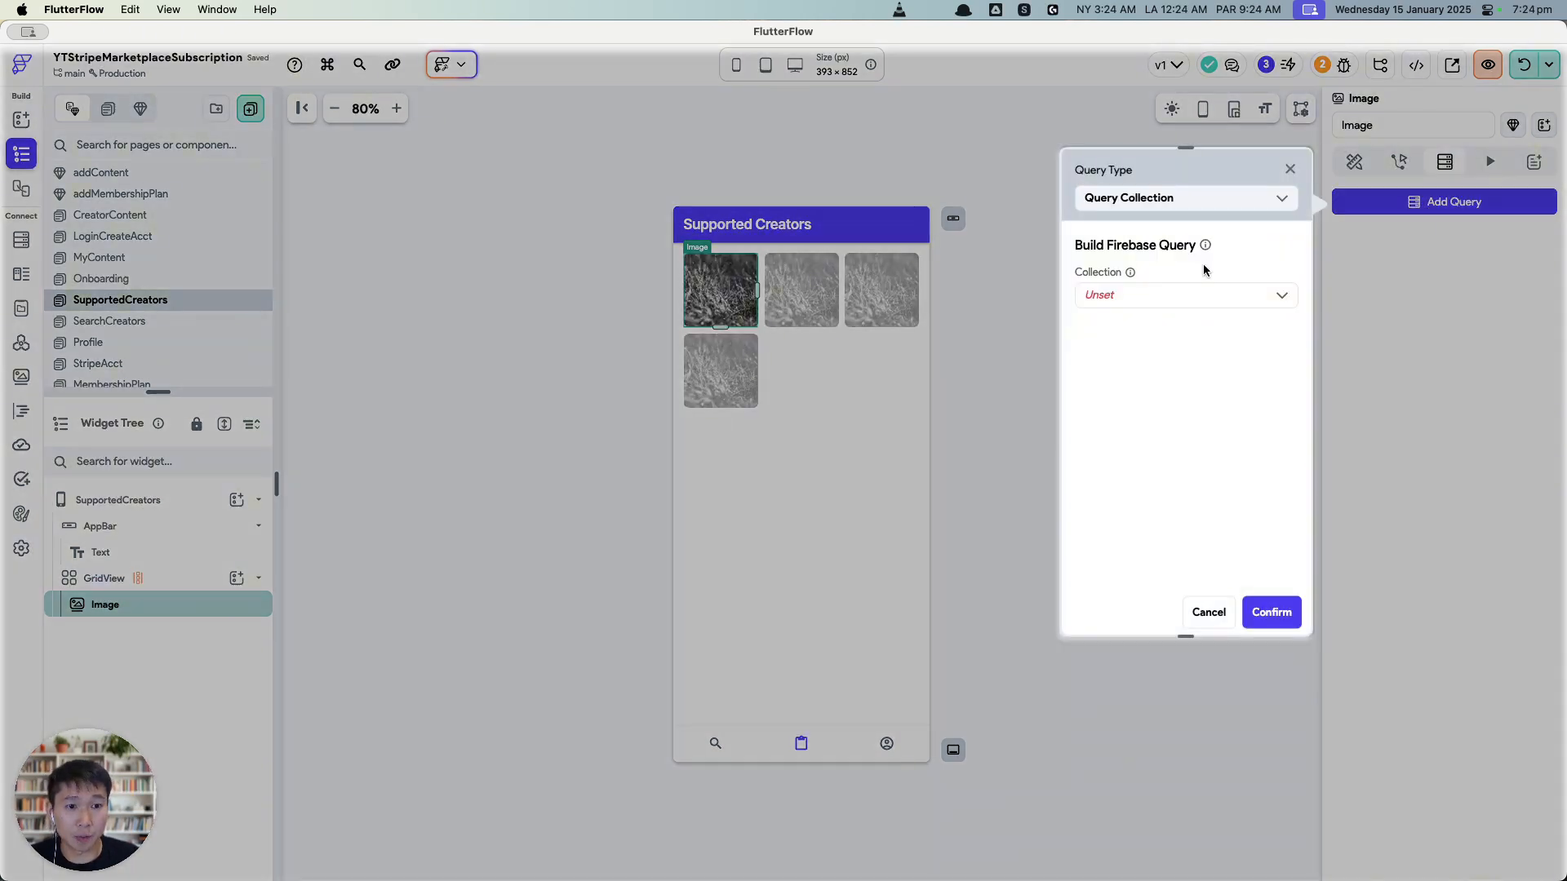
{"action": "left_click", "coordinate": [1182, 205]}
{"action": "left_click", "coordinate": [1183, 262]}
{"action": "left_click", "coordinate": [1182, 292]}
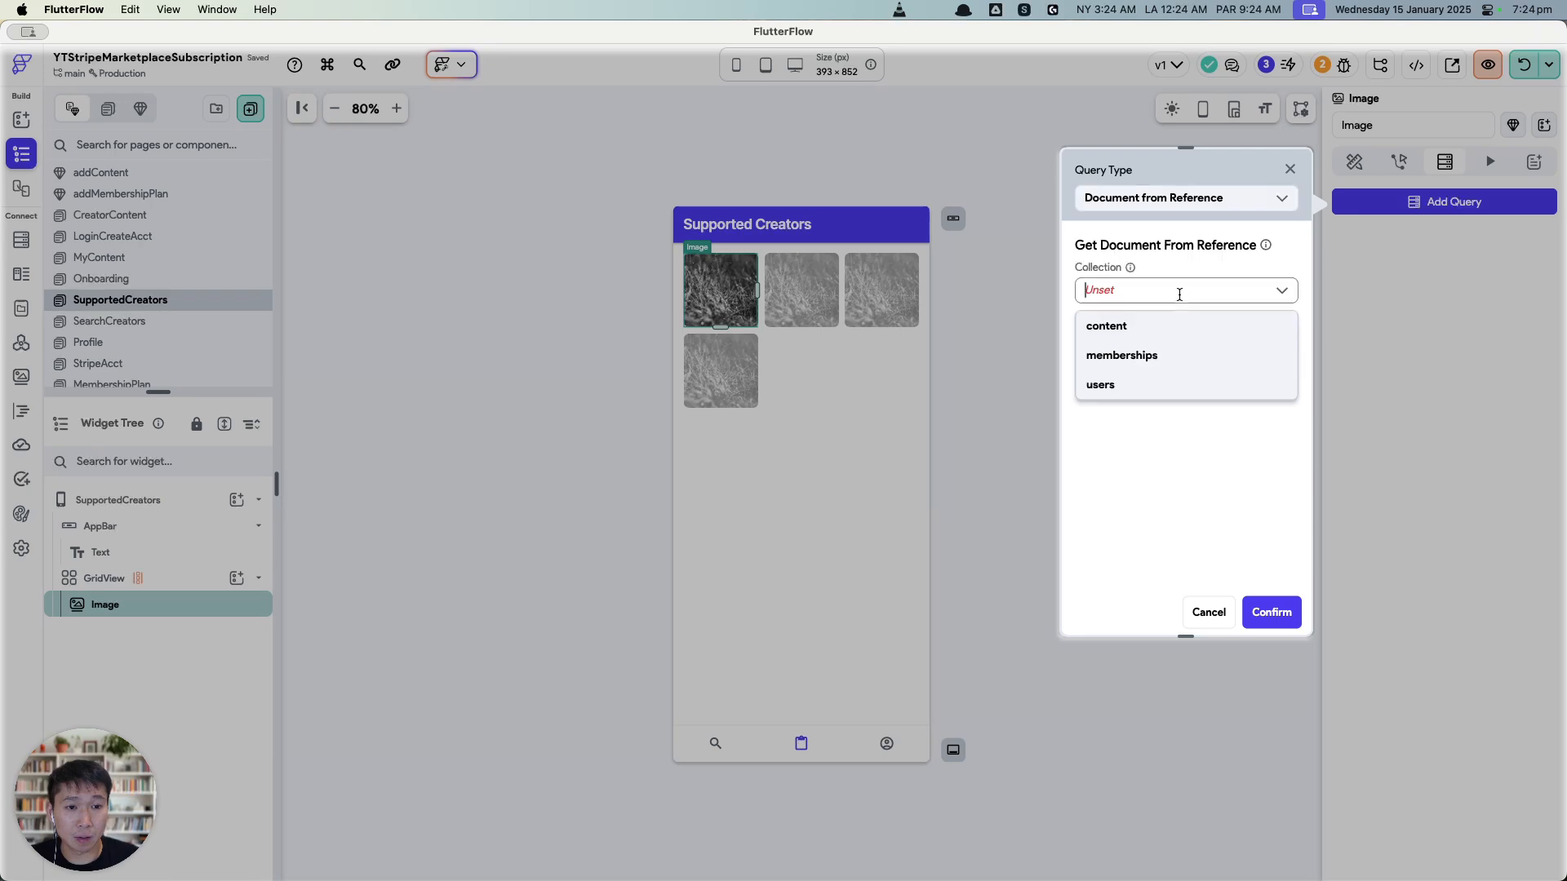
{"action": "left_click", "coordinate": [1122, 382]}
{"action": "left_click", "coordinate": [1135, 325]}
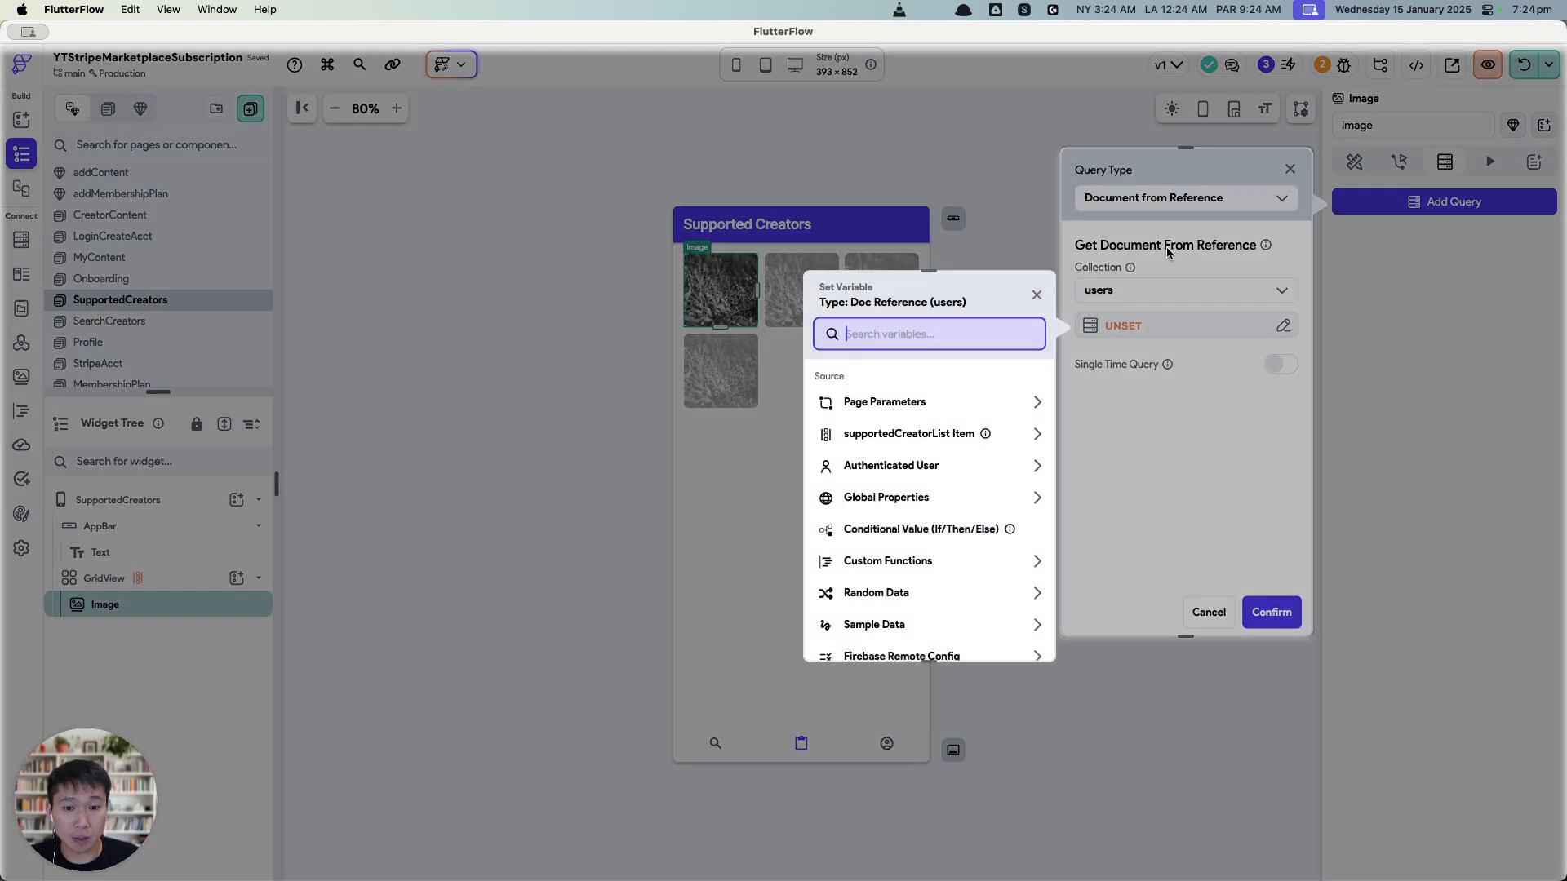
{"action": "left_click", "coordinate": [967, 432]}
{"action": "left_click", "coordinate": [1011, 634]}
{"action": "left_click", "coordinate": [1270, 612]}
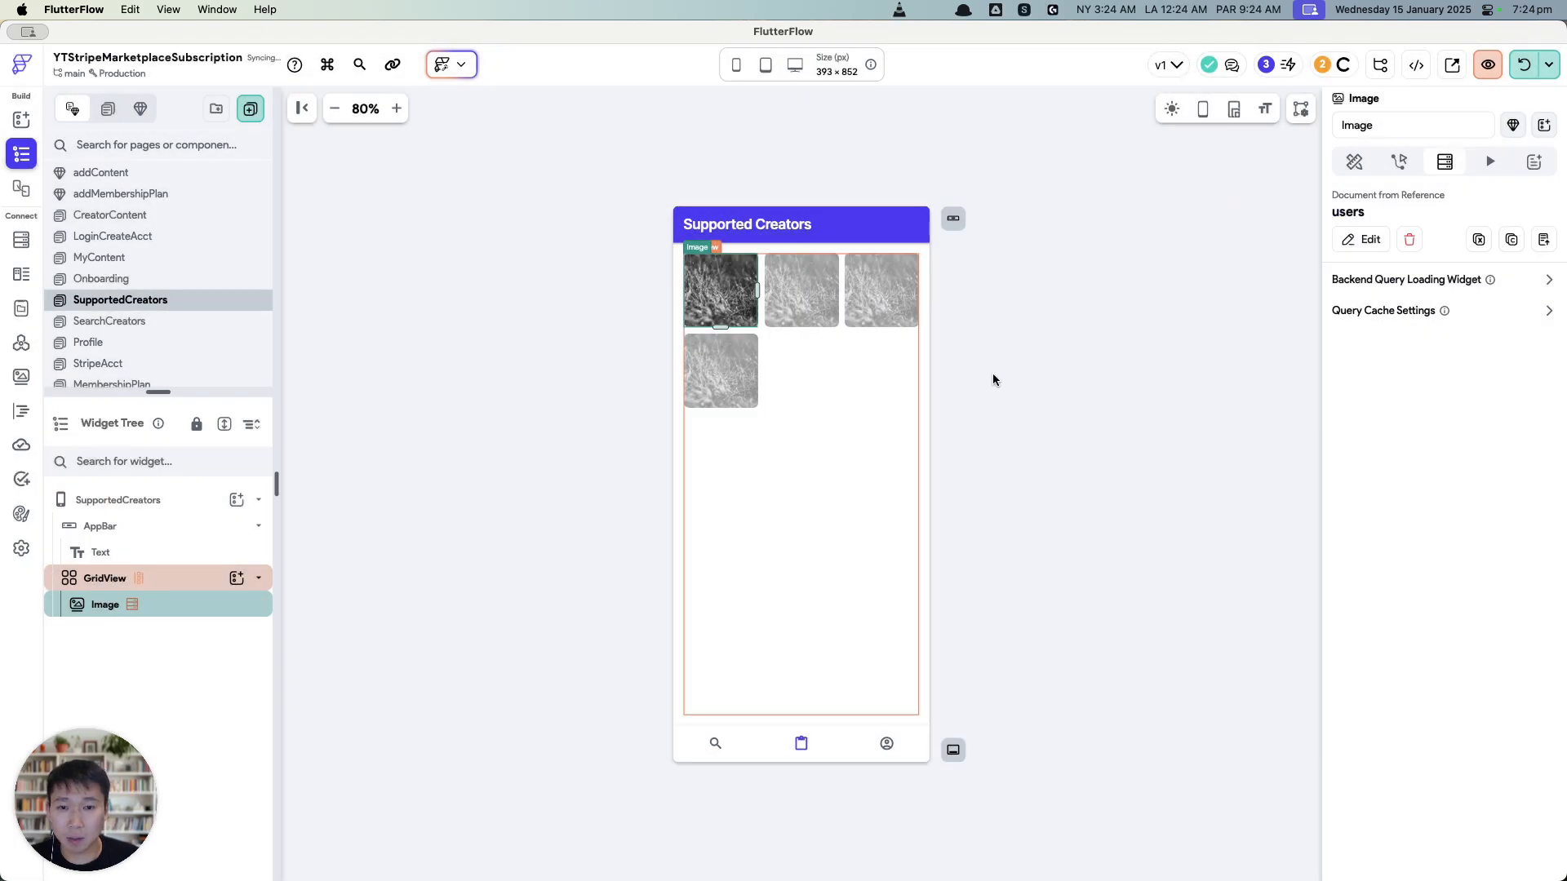
Step: Set the Image path to the users document's photo_url and save the project
{"action": "left_click", "coordinate": [1353, 161]}
{"action": "scroll", "coordinate": [1436, 489], "scroll_direction": "down", "scroll_amount": 8}
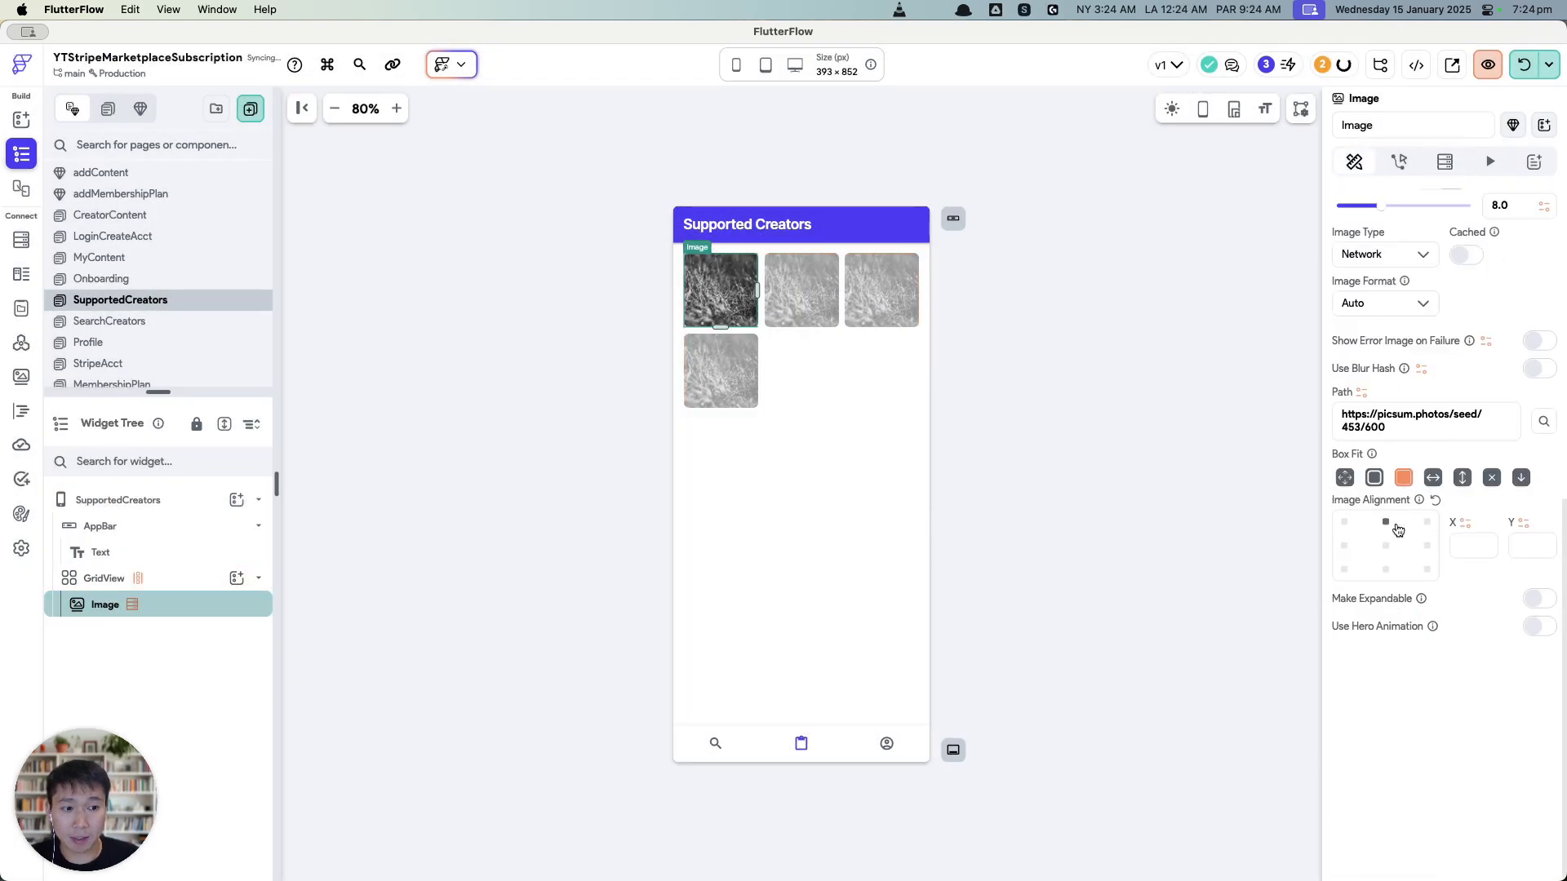
{"action": "left_click", "coordinate": [1362, 392]}
{"action": "left_click", "coordinate": [1140, 521]}
{"action": "left_click", "coordinate": [1135, 623]}
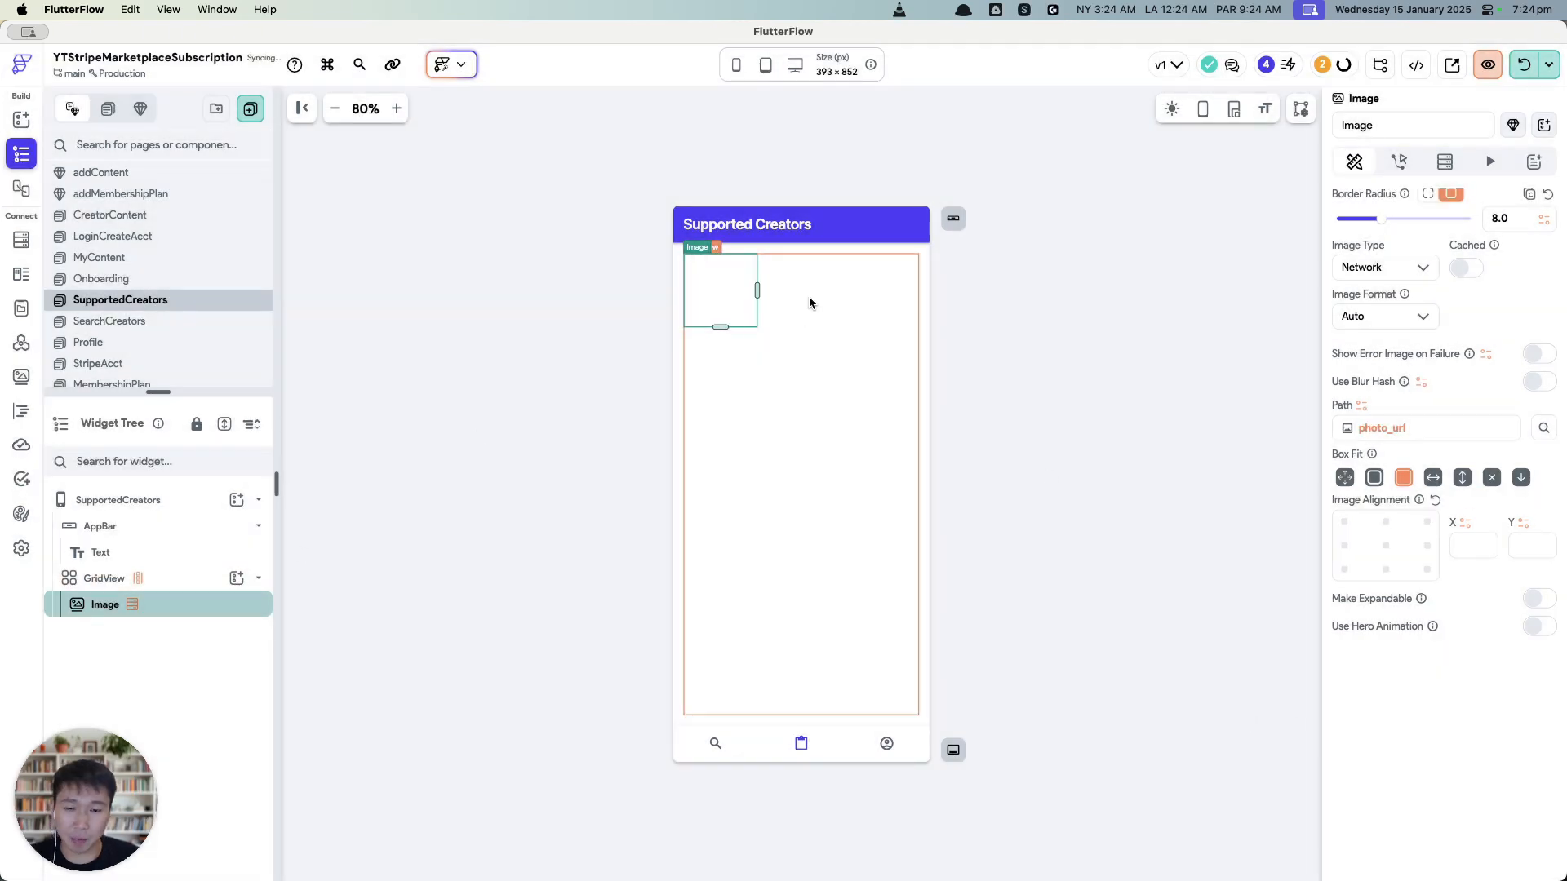
{"action": "left_click", "coordinate": [569, 348]}
{"action": "left_click", "coordinate": [722, 292]}
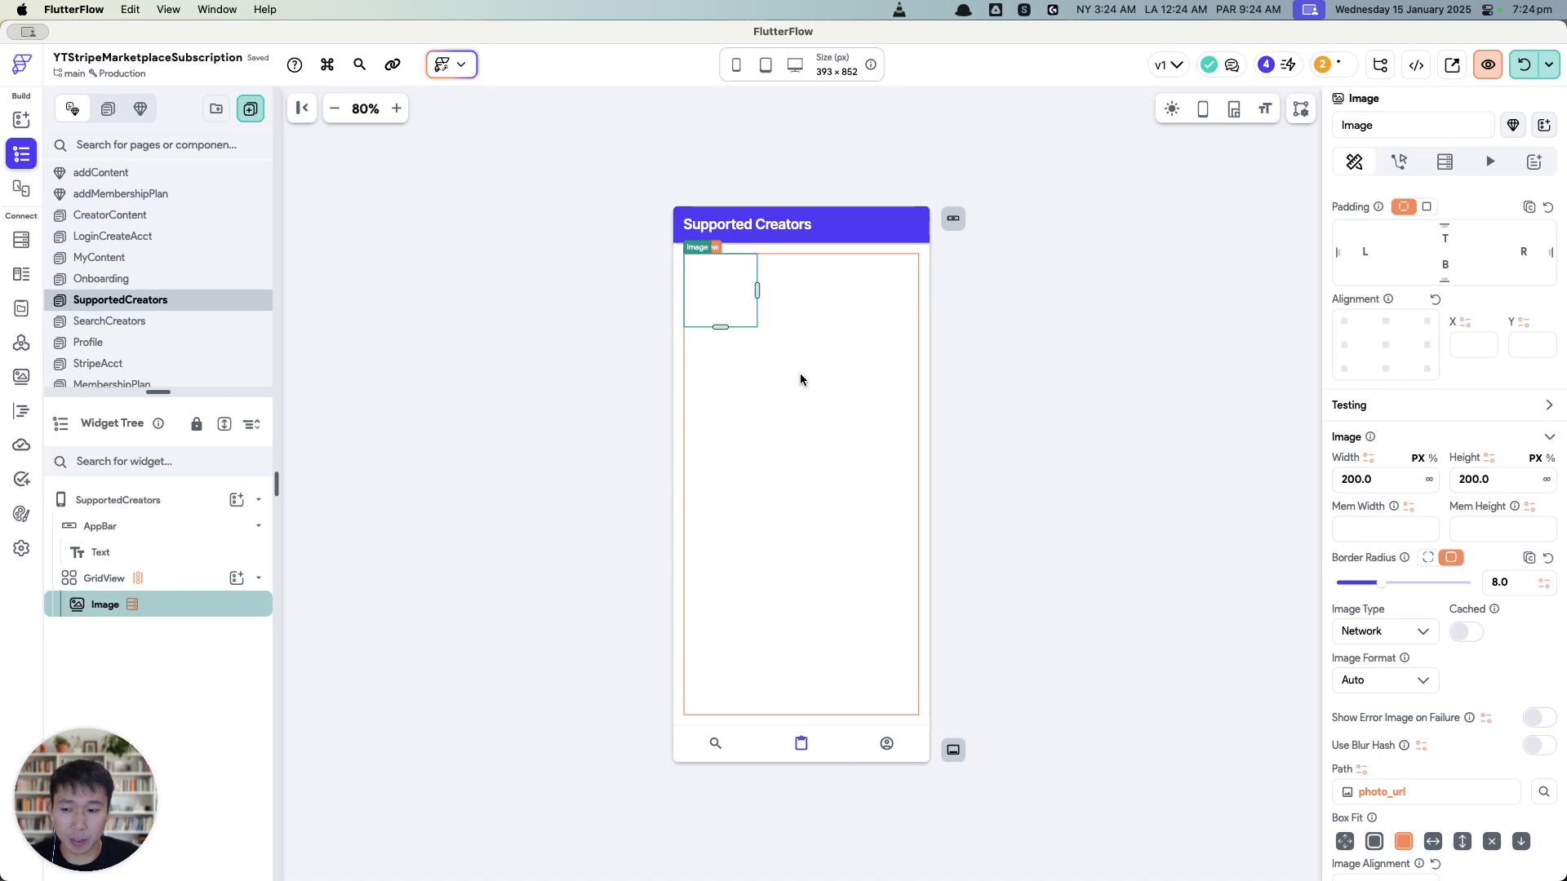
{"action": "left_click", "coordinate": [616, 335]}
{"action": "left_click", "coordinate": [721, 290]}
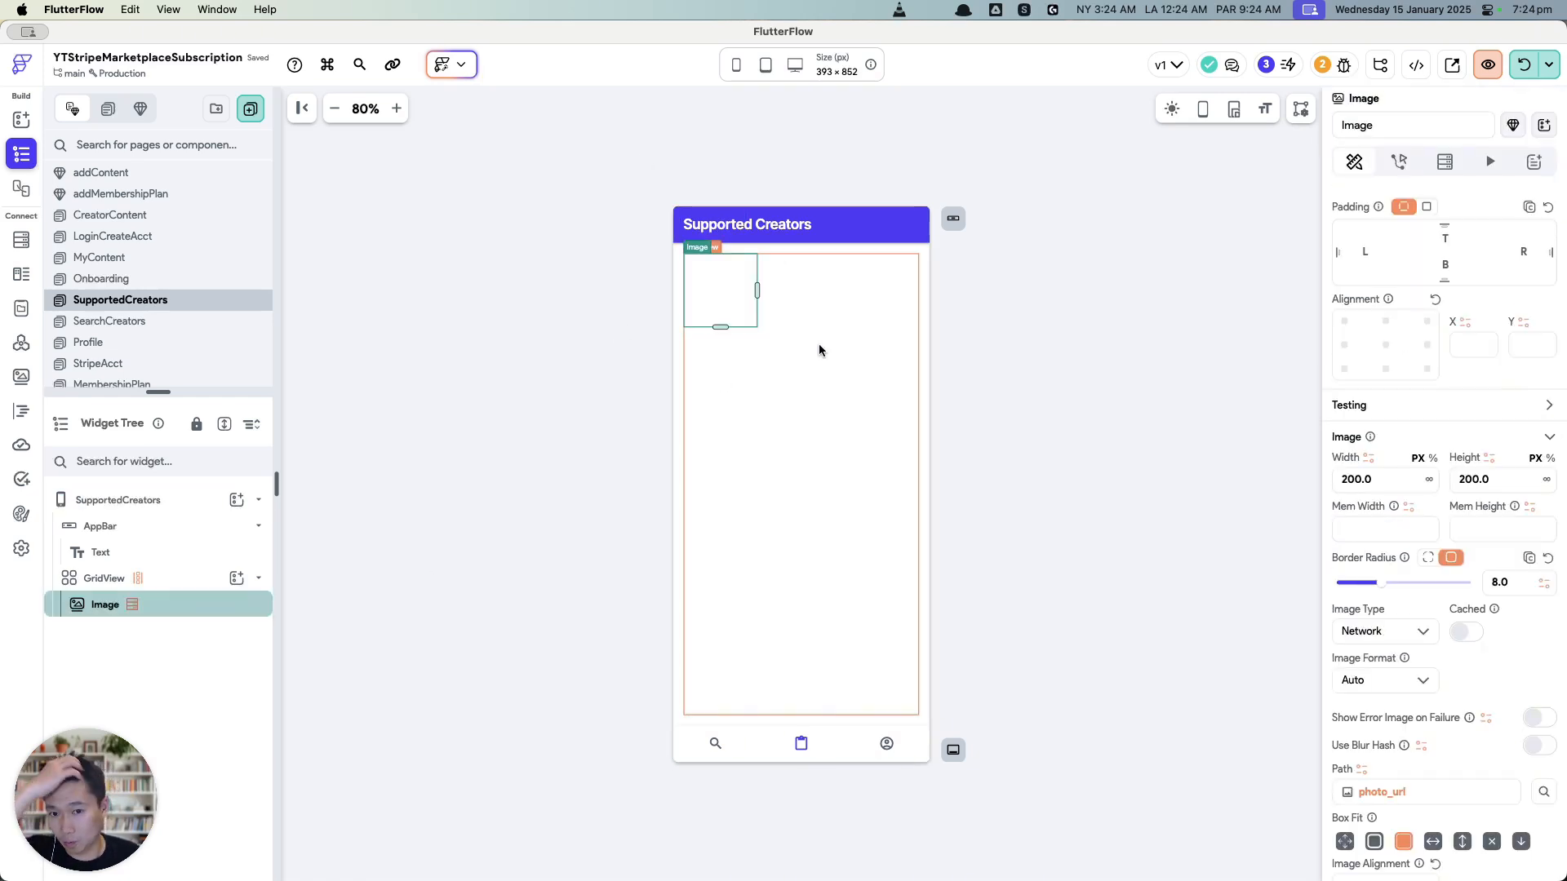
{"action": "key", "text": "super+s"}
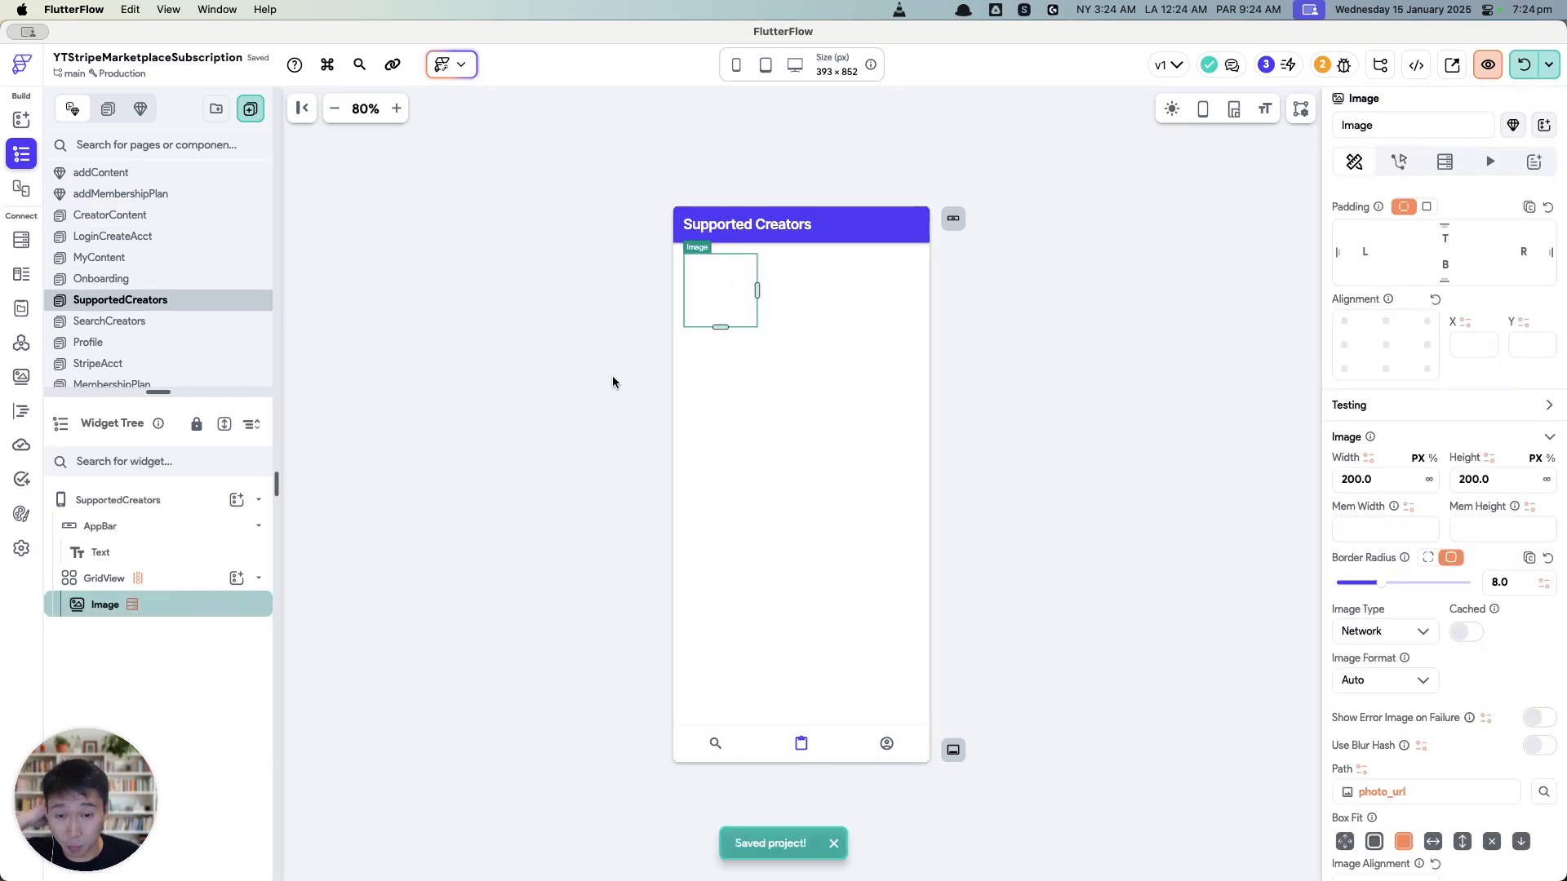
Step: Look through the CreatorContent, SearchCreators, Profile, addContent and CreatorDetailer pages
{"action": "left_click", "coordinate": [172, 219]}
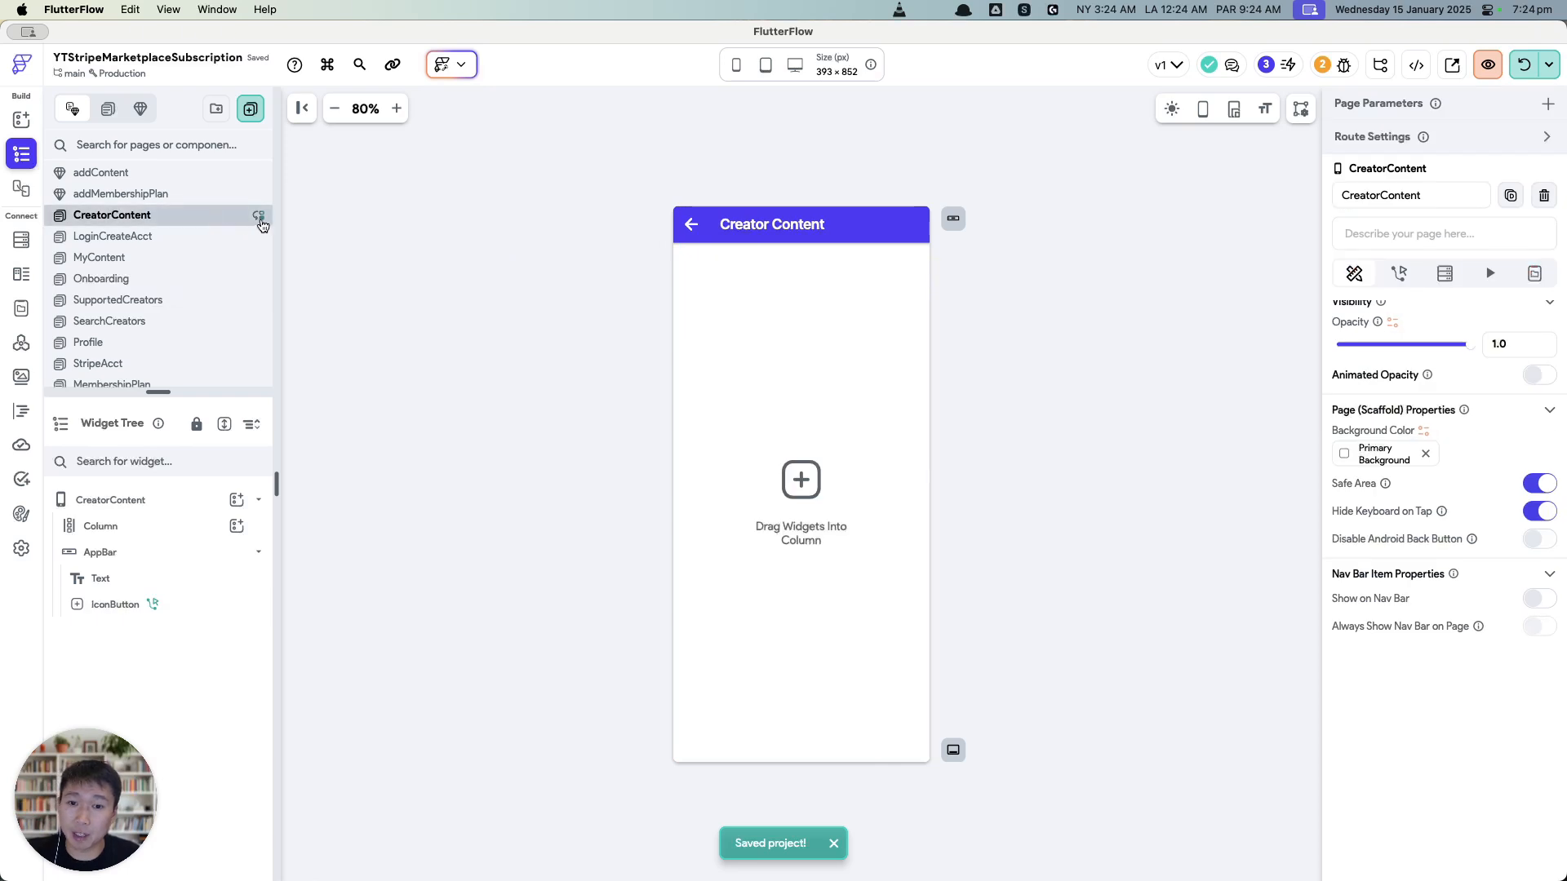
{"action": "left_click", "coordinate": [195, 322]}
{"action": "left_click", "coordinate": [196, 344]}
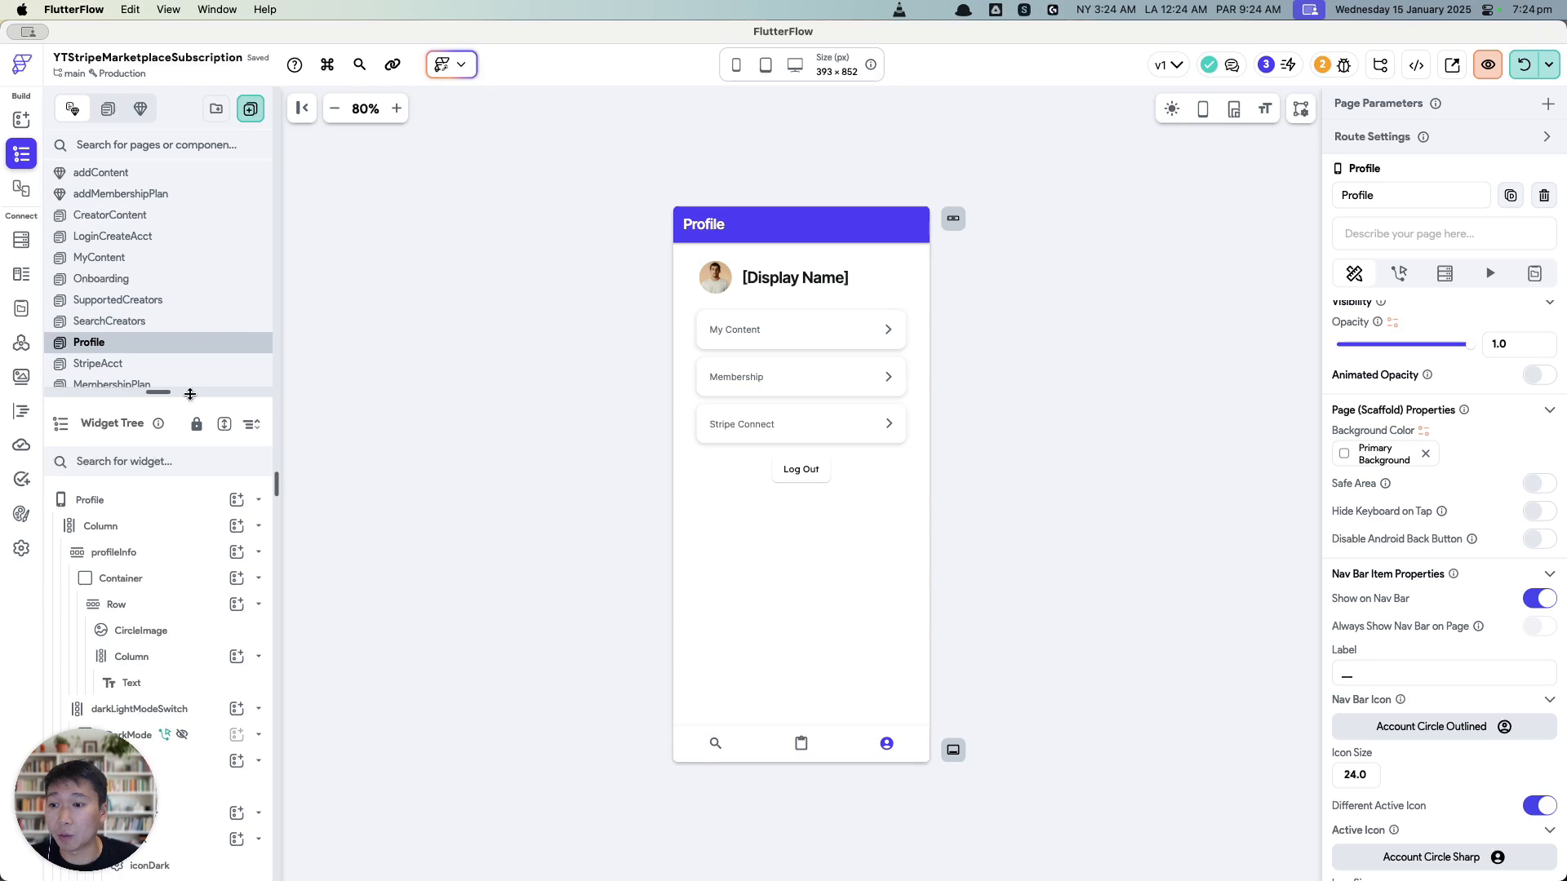
{"action": "left_click_drag", "start_coordinate": [189, 392], "coordinate": [184, 479]}
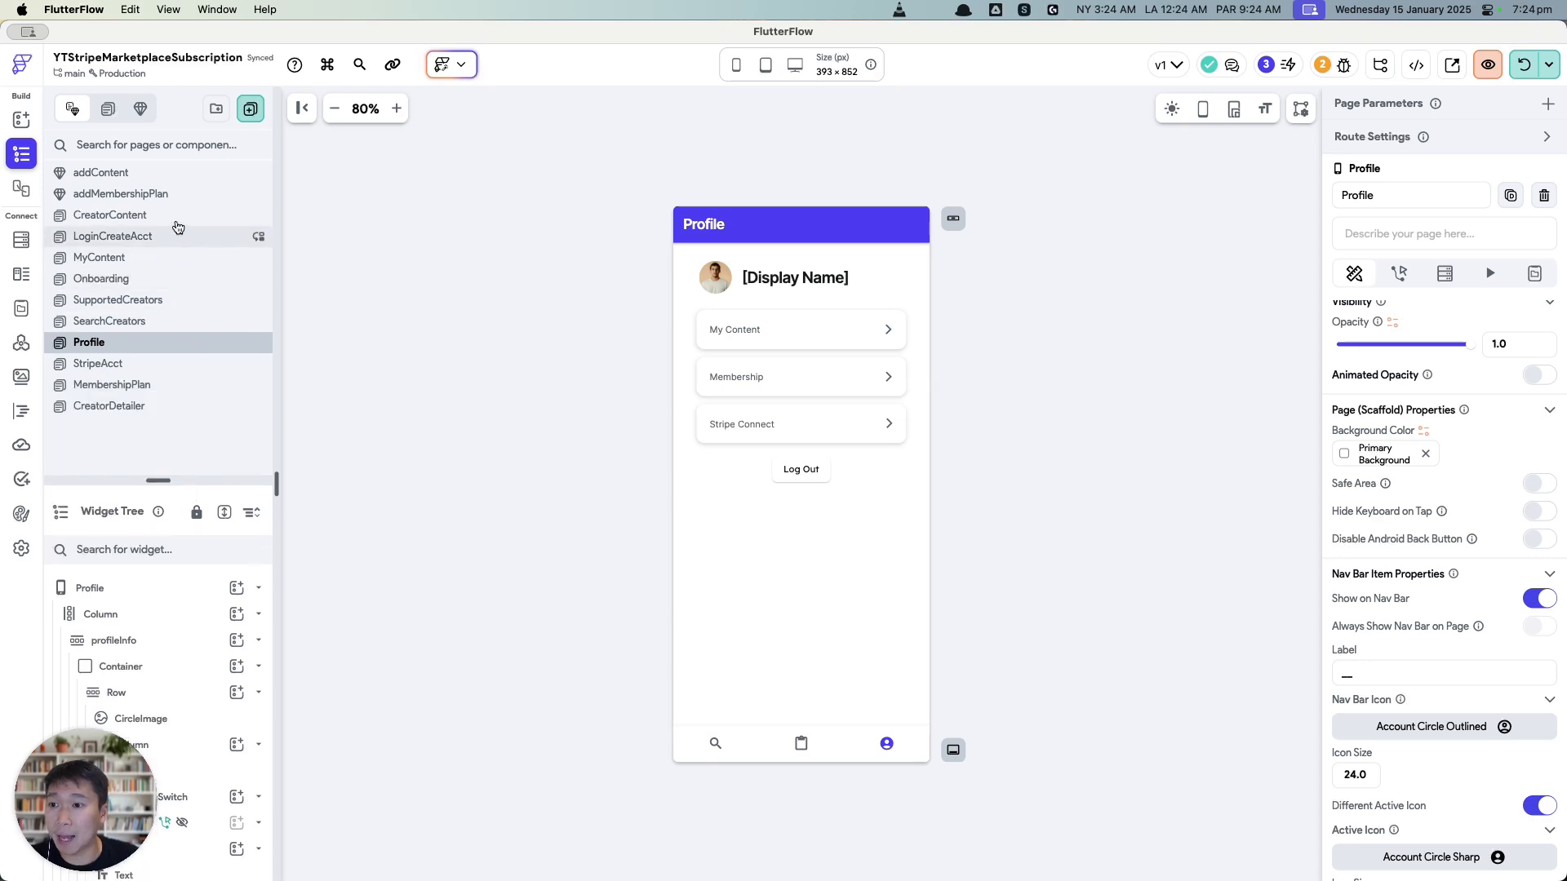
{"action": "left_click", "coordinate": [173, 174]}
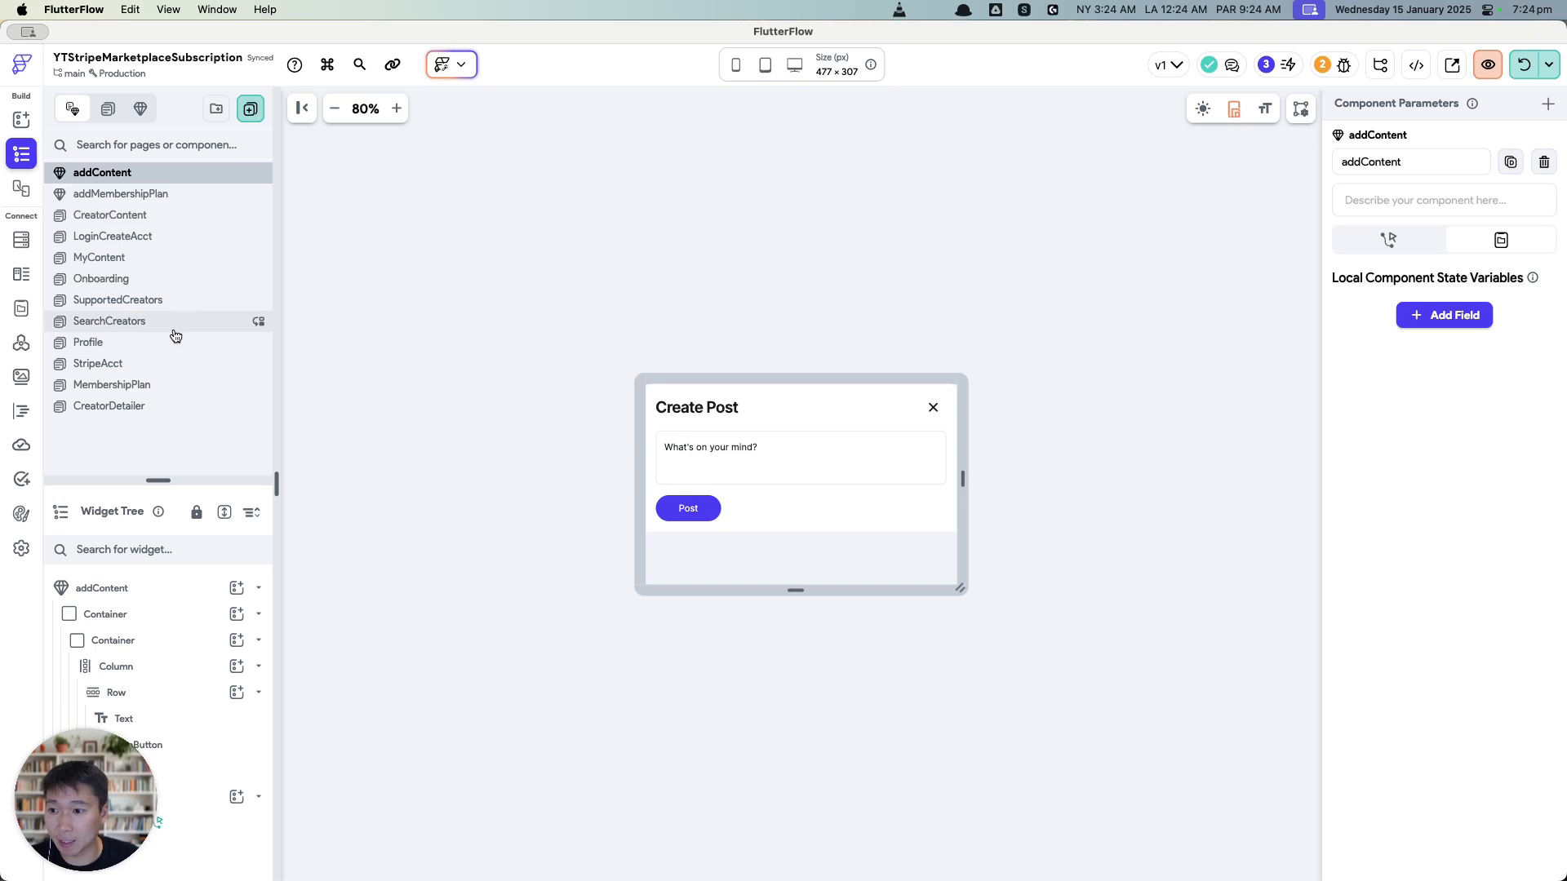
{"action": "left_click", "coordinate": [172, 216]}
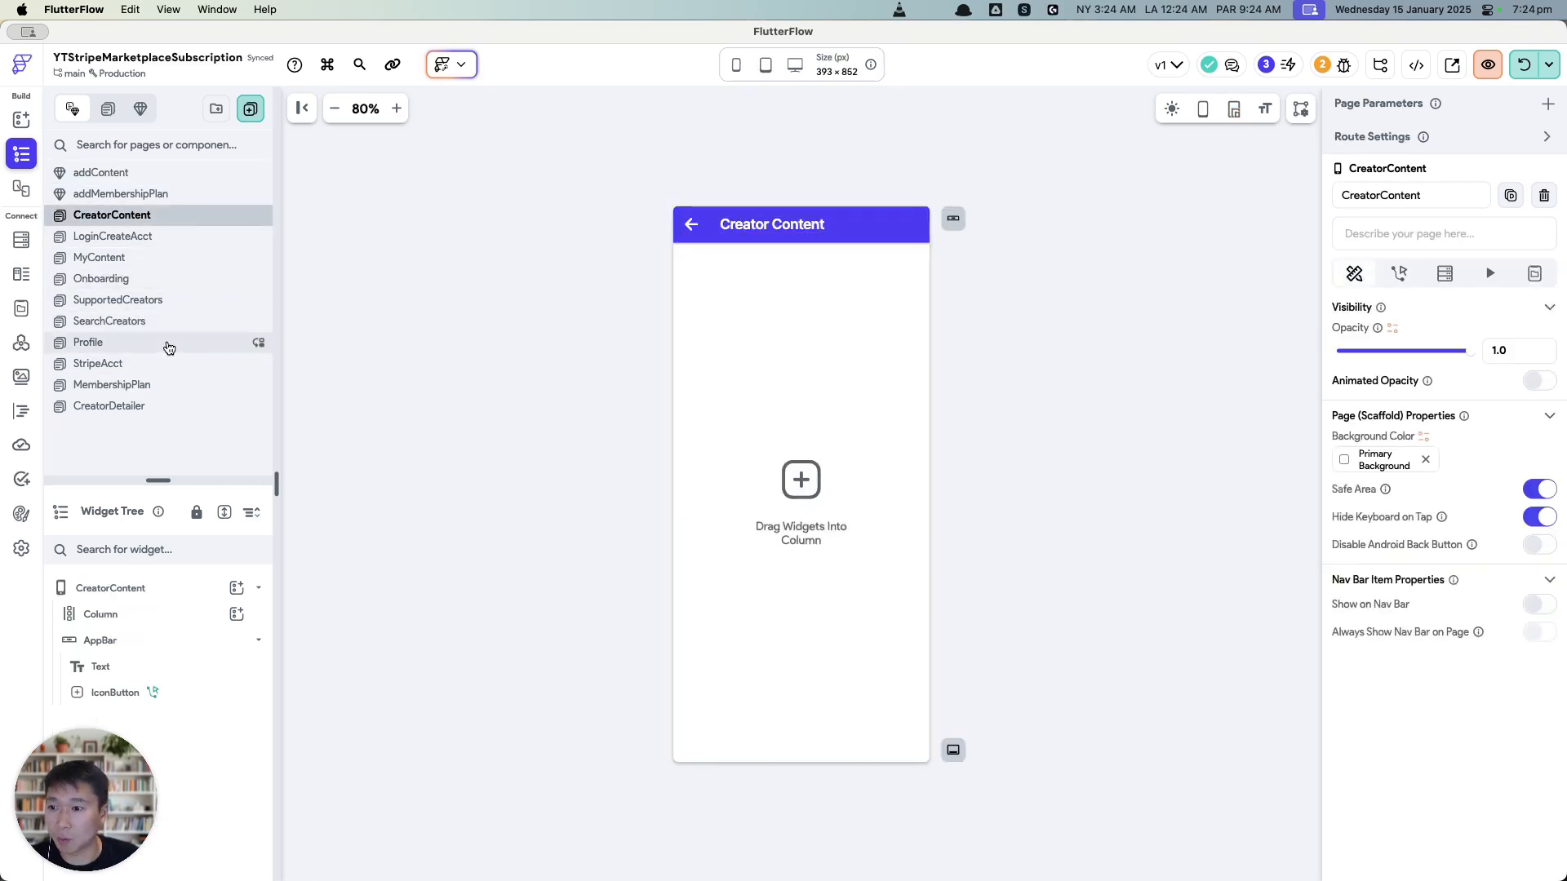
{"action": "left_click", "coordinate": [173, 405]}
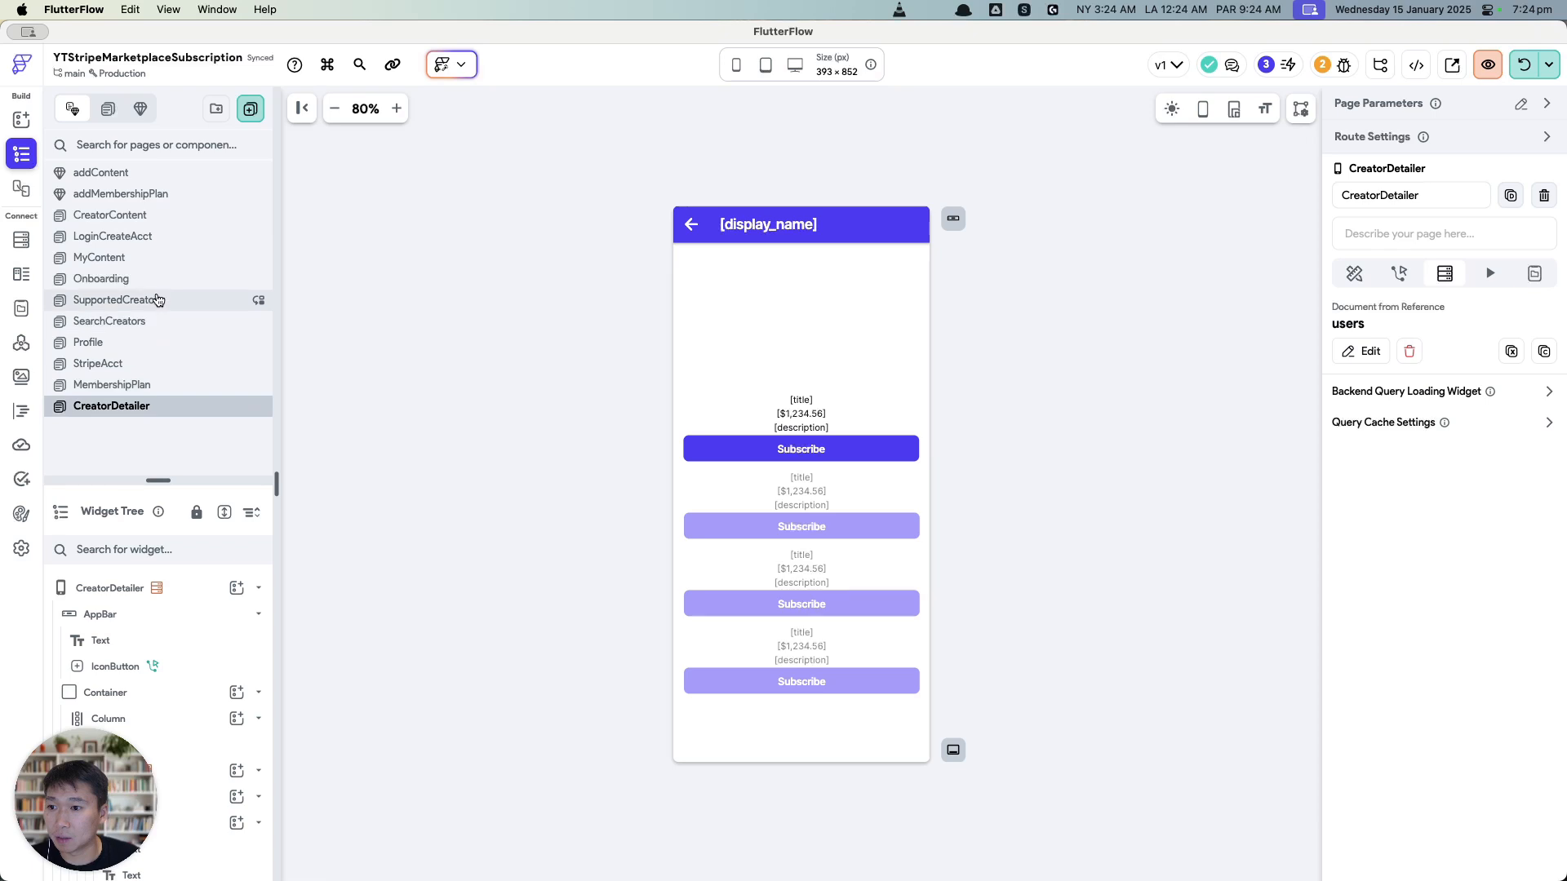
Step: Copy MyContent's content-query Column to the clipboard
{"action": "left_click", "coordinate": [157, 260]}
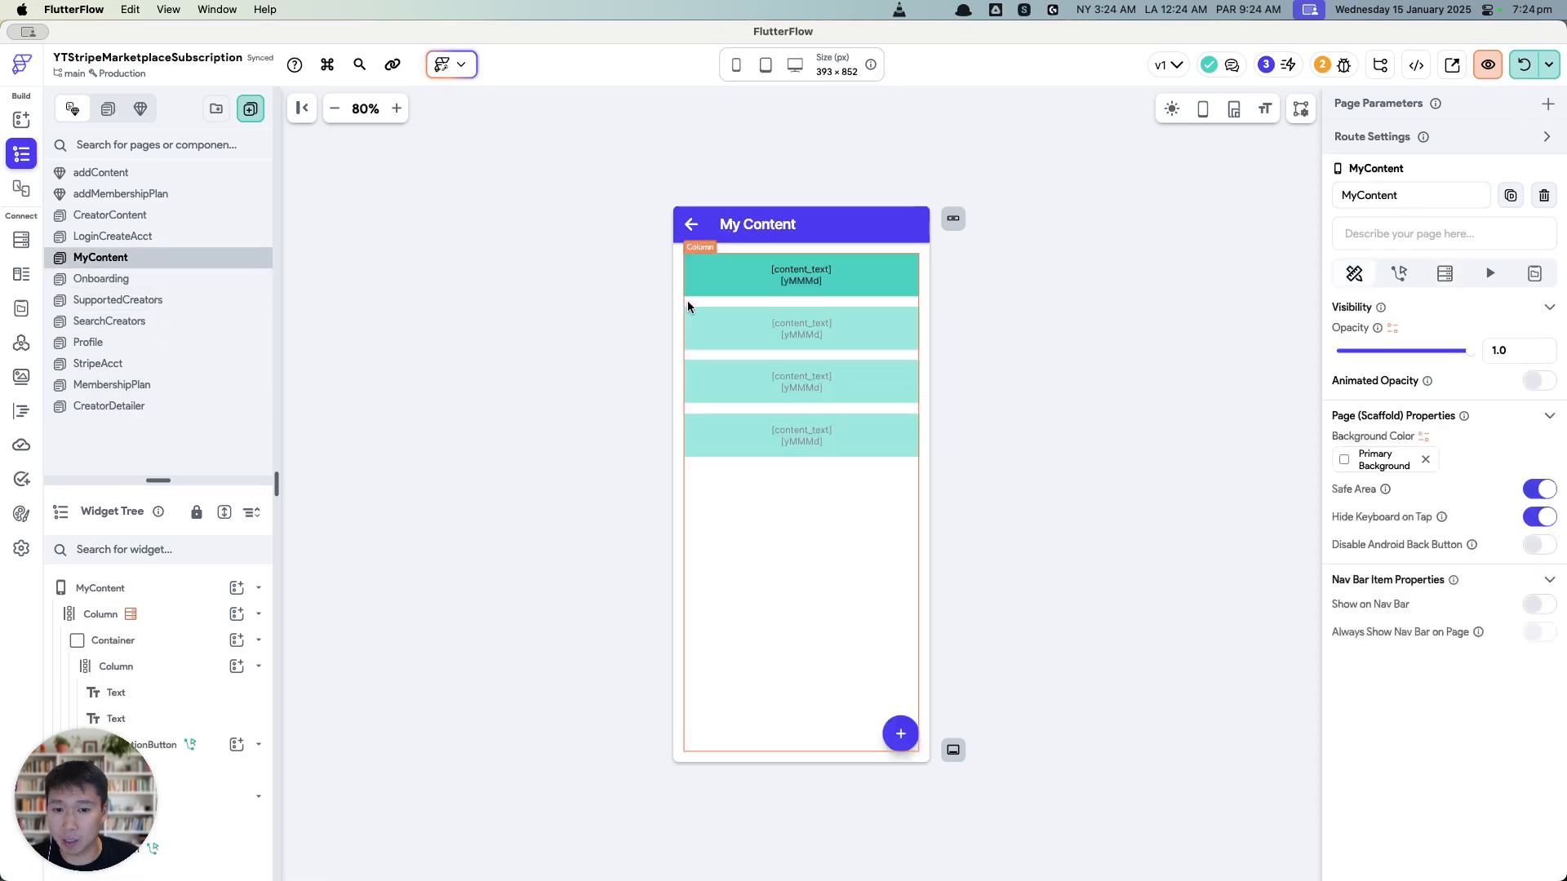
{"action": "left_click", "coordinate": [143, 614]}
{"action": "key", "text": "super+c"}
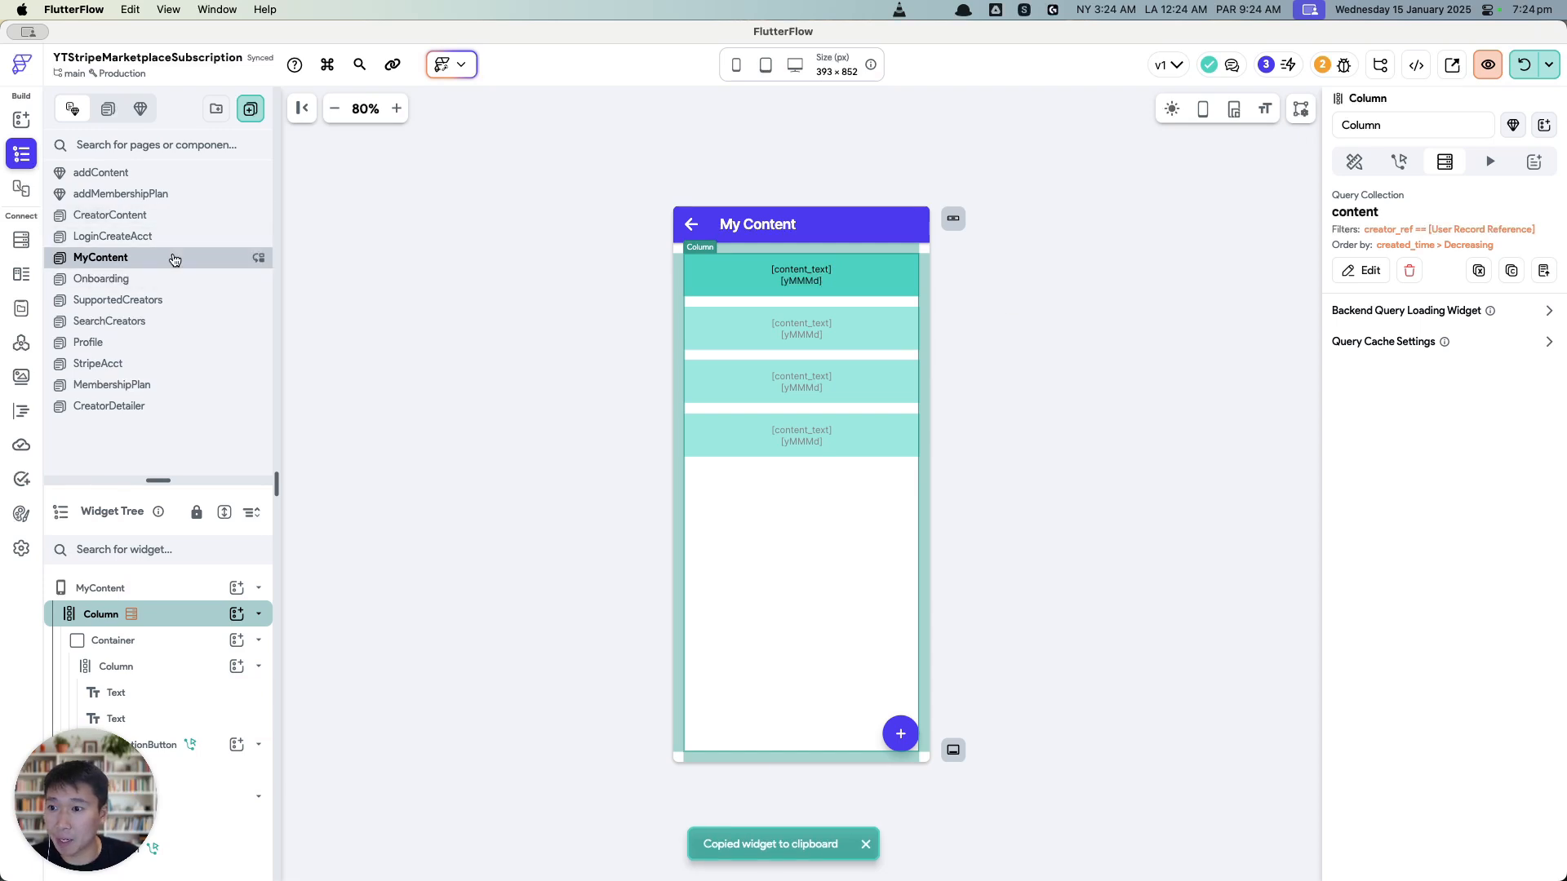
Step: Replace CreatorContent's empty Column with the copied content-query Column
{"action": "left_click", "coordinate": [174, 215]}
{"action": "left_click", "coordinate": [193, 621]}
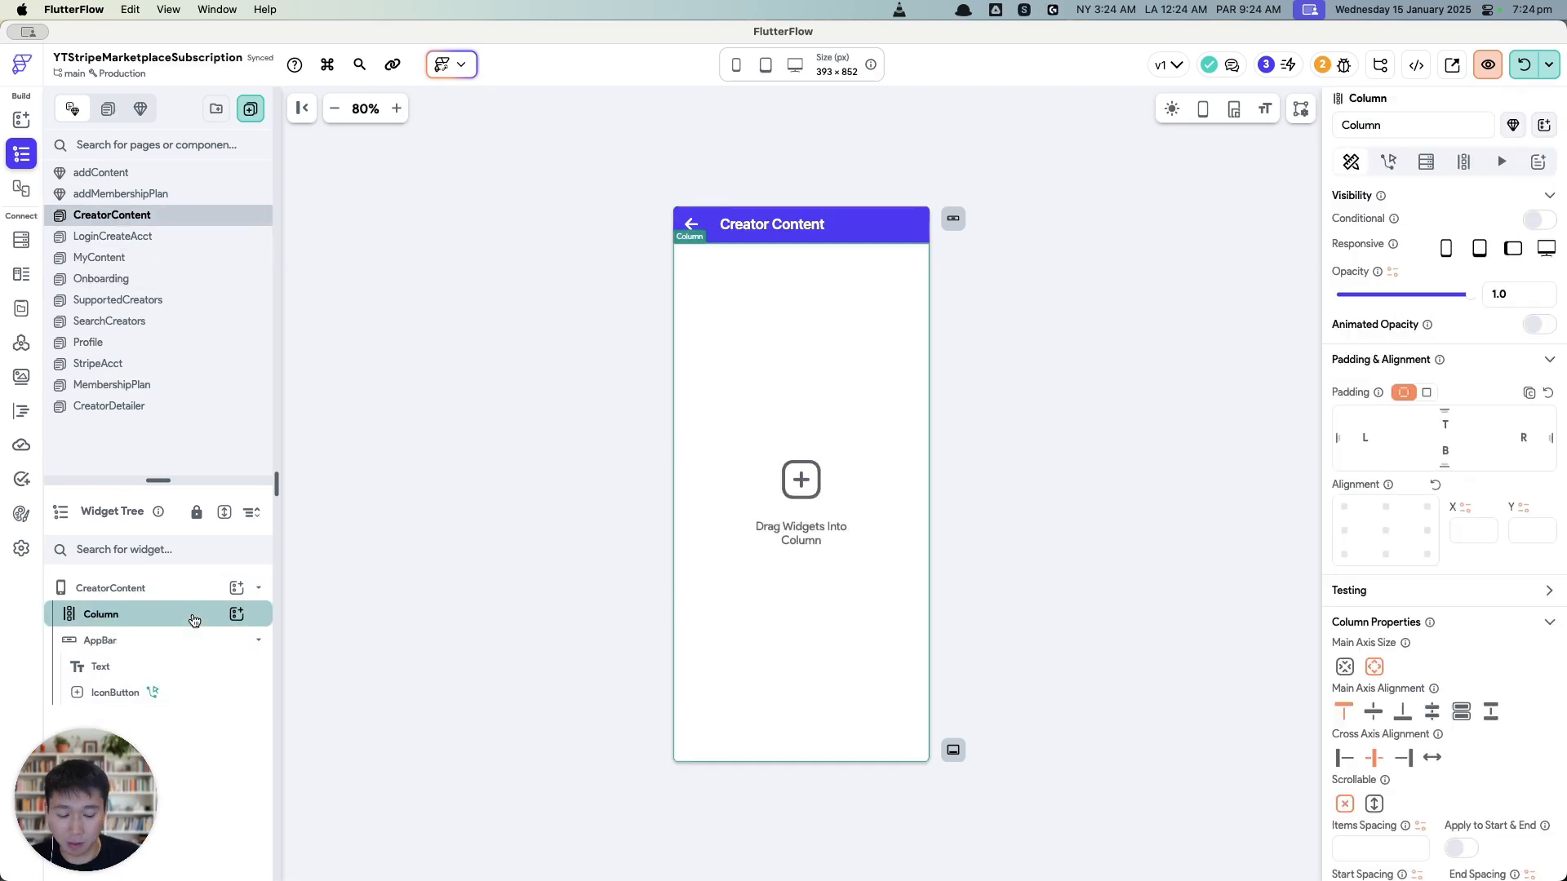
{"action": "key", "text": "BackSpace"}
{"action": "key", "text": "super+v"}
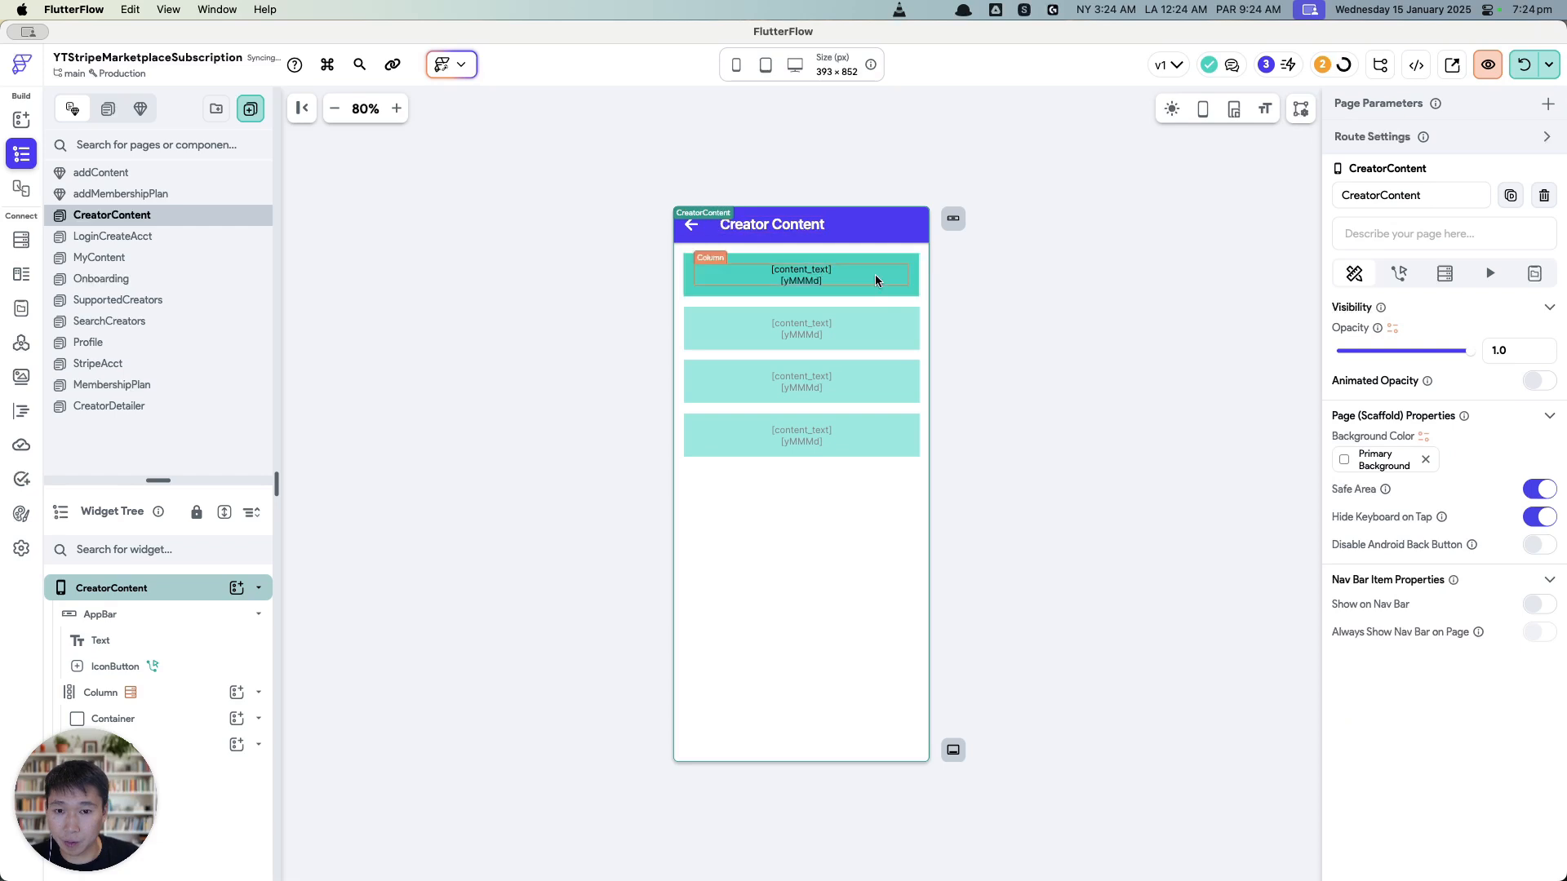
Step: Add a contentCreatorUserRef page parameter of type DocumentReference to the users collection
{"action": "left_click", "coordinate": [1548, 104]}
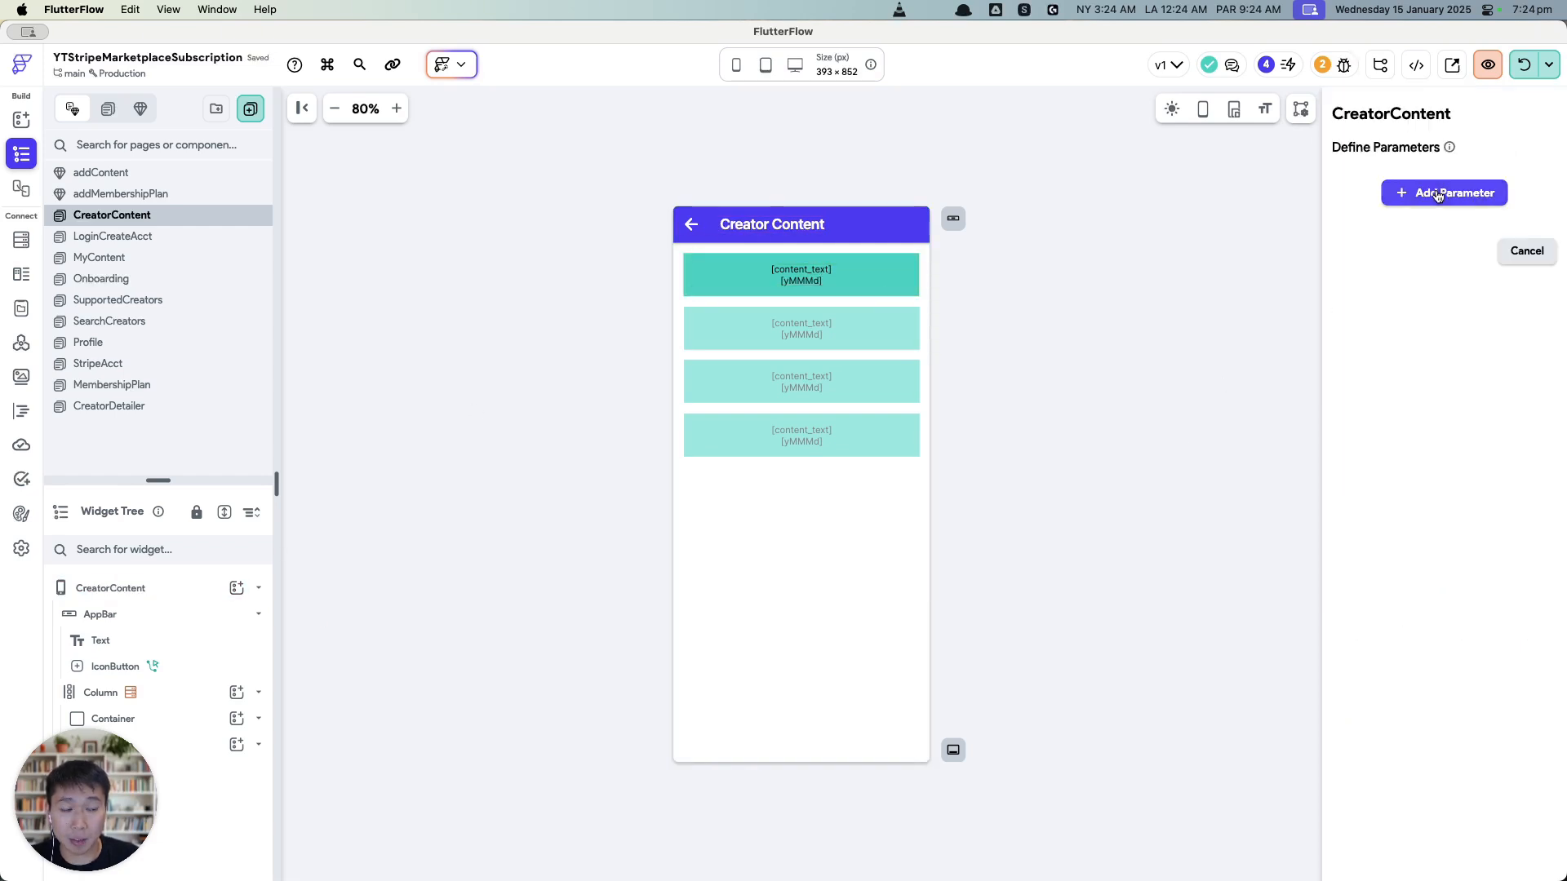
{"action": "left_click", "coordinate": [1444, 192]}
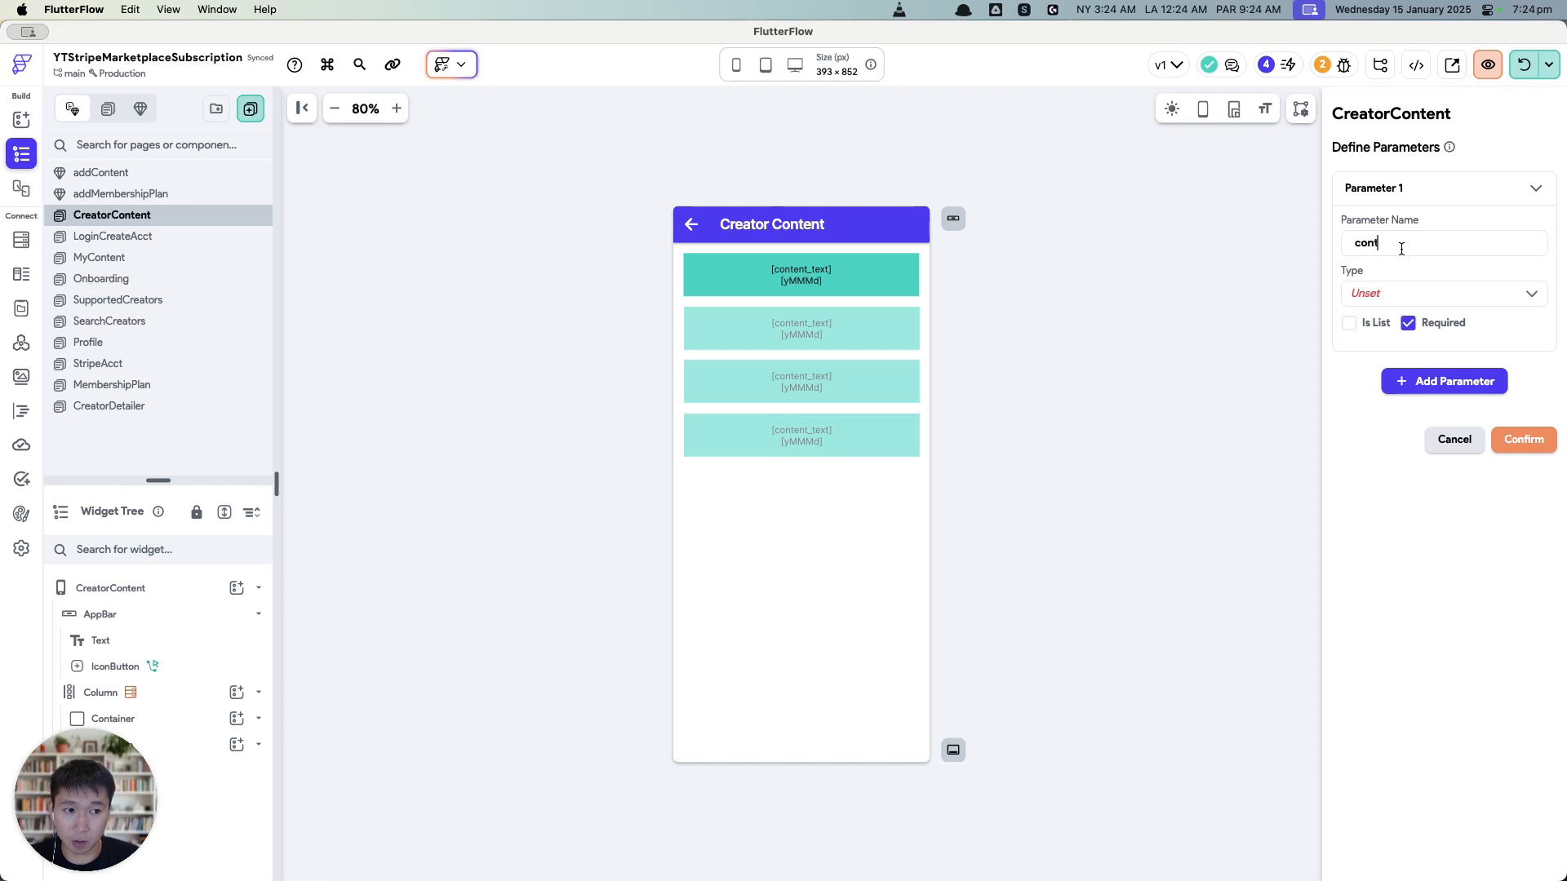
{"action": "type", "text": "contentCreatorUserRef"}
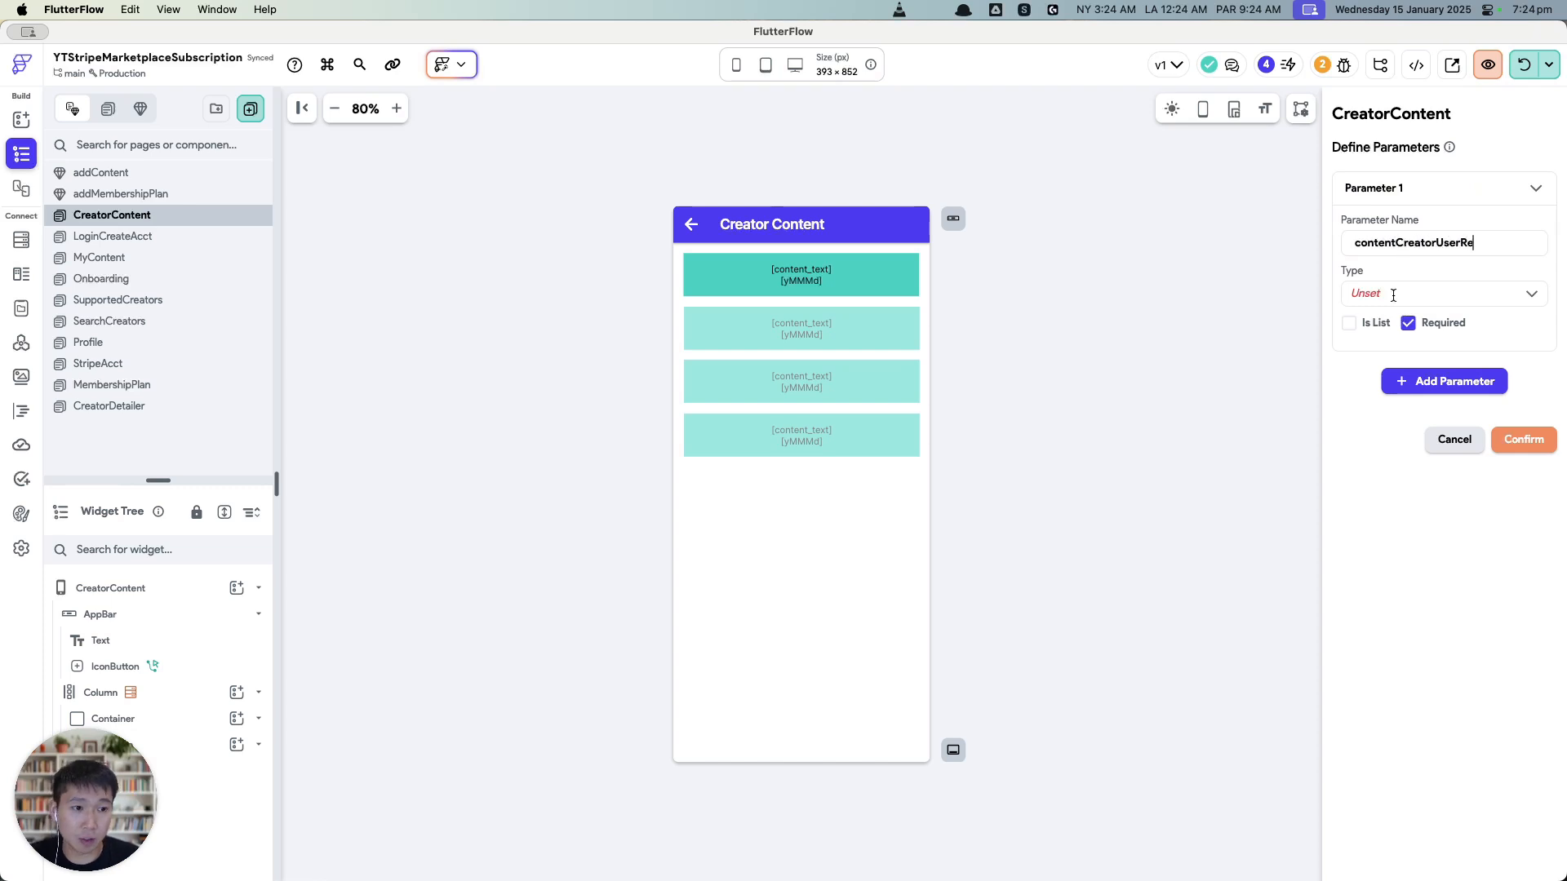
{"action": "left_click", "coordinate": [1396, 293]}
{"action": "scroll", "coordinate": [1416, 408], "scroll_direction": "down", "scroll_amount": 5}
{"action": "scroll", "coordinate": [1432, 408], "scroll_direction": "up", "scroll_amount": 5}
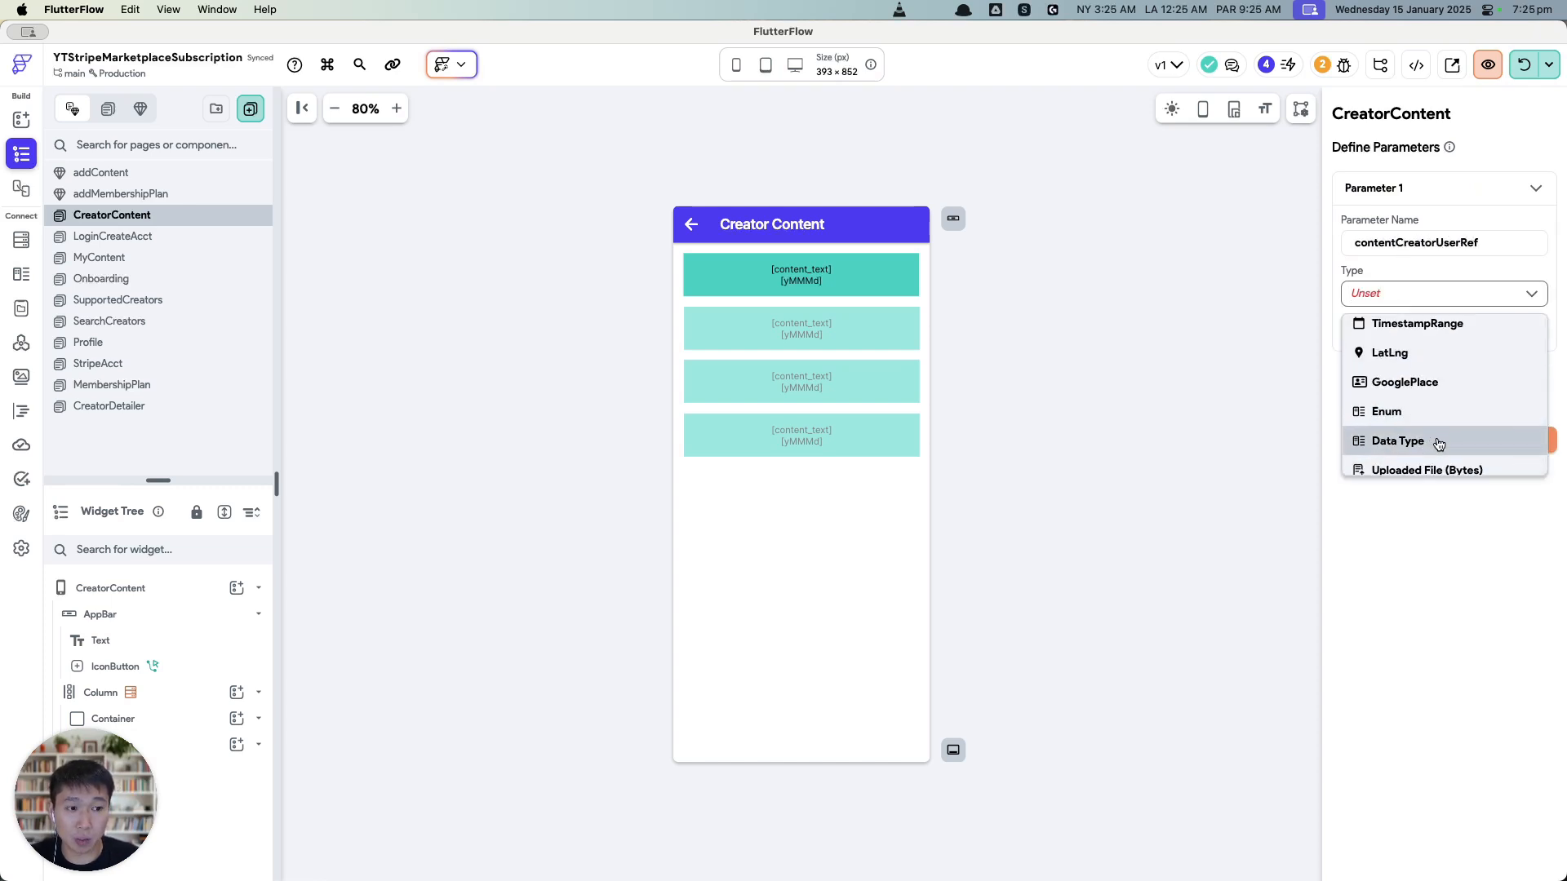
{"action": "left_click", "coordinate": [1432, 350]}
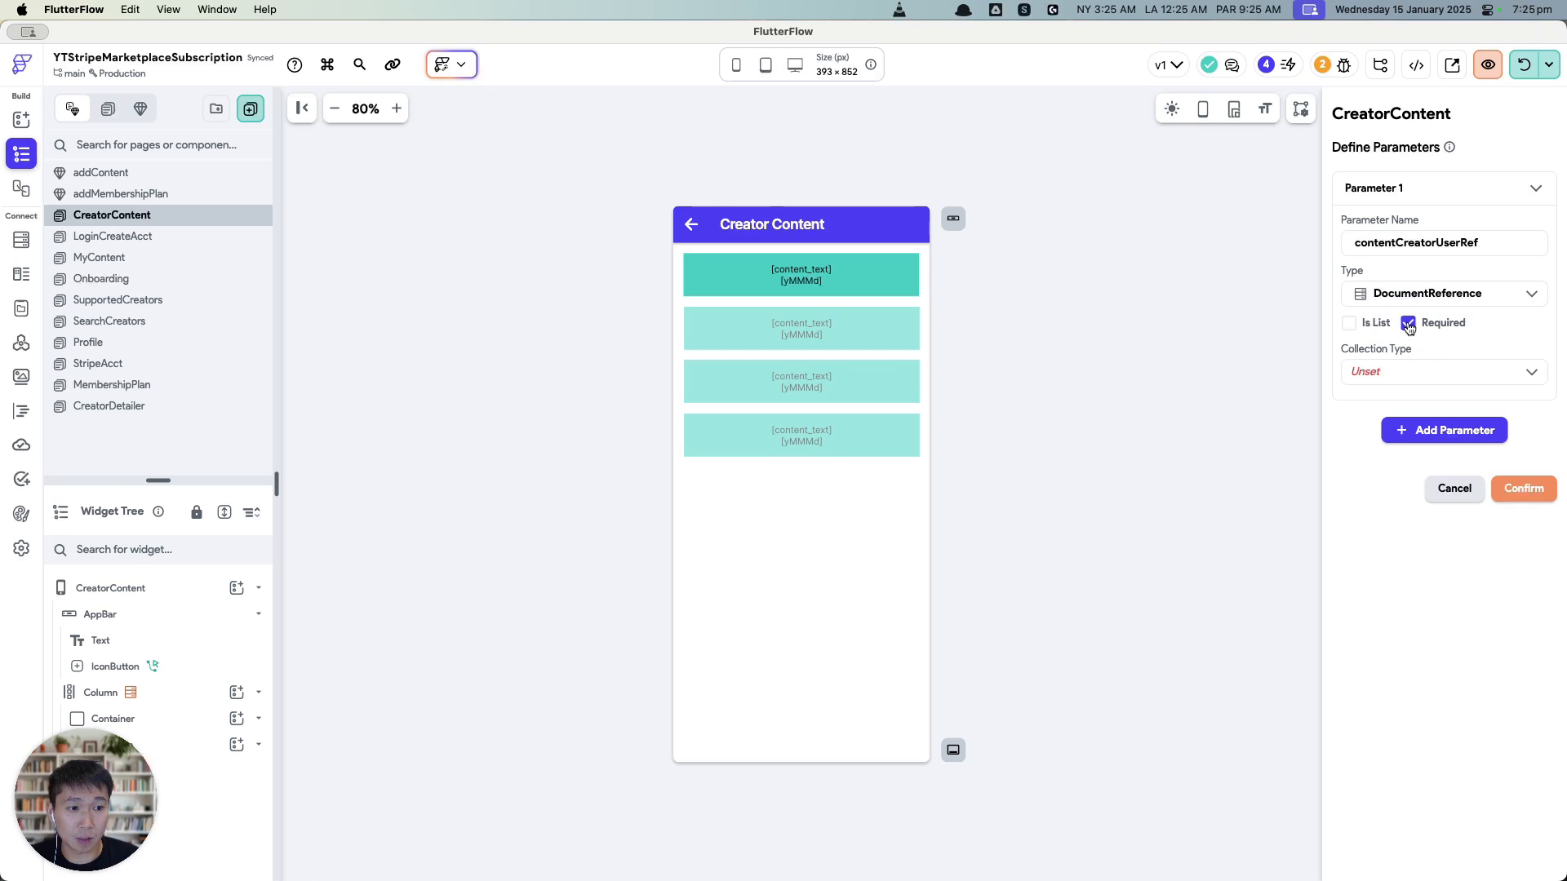
{"action": "left_click", "coordinate": [1409, 372]}
{"action": "left_click", "coordinate": [1379, 461]}
{"action": "left_click", "coordinate": [1524, 488]}
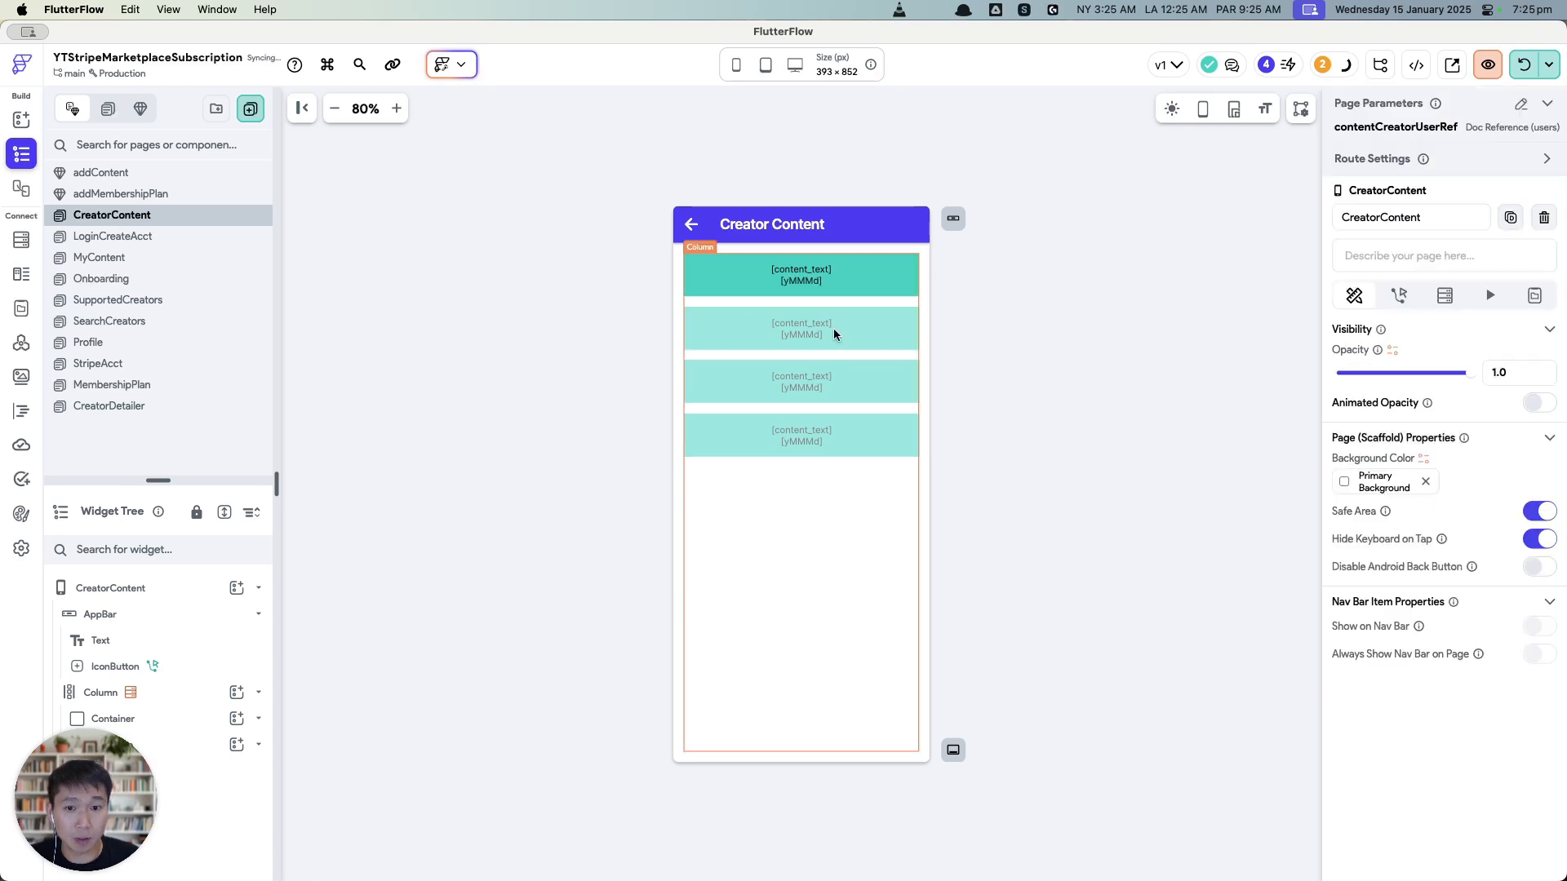
{"action": "left_click", "coordinate": [206, 692]}
Step: Change the column's creator_ref filter value to the contentCreatorUserRef page parameter
{"action": "left_click", "coordinate": [1444, 161]}
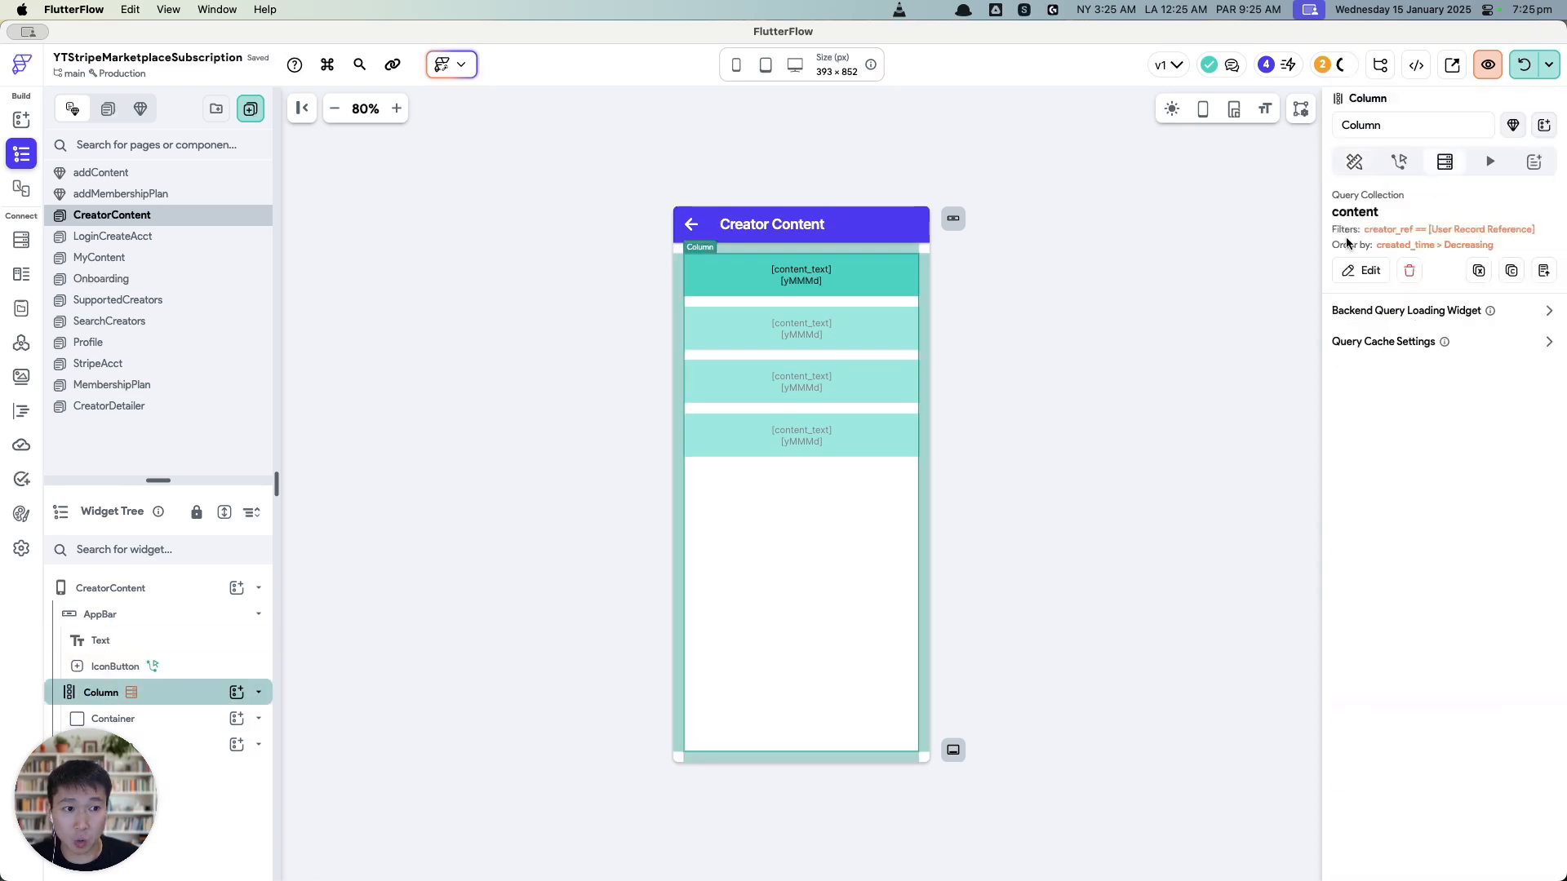
{"action": "left_click", "coordinate": [1359, 270]}
{"action": "scroll", "coordinate": [1224, 454], "scroll_direction": "down", "scroll_amount": 2}
{"action": "left_click", "coordinate": [1129, 542]}
{"action": "scroll", "coordinate": [1178, 326], "scroll_direction": "down", "scroll_amount": 3}
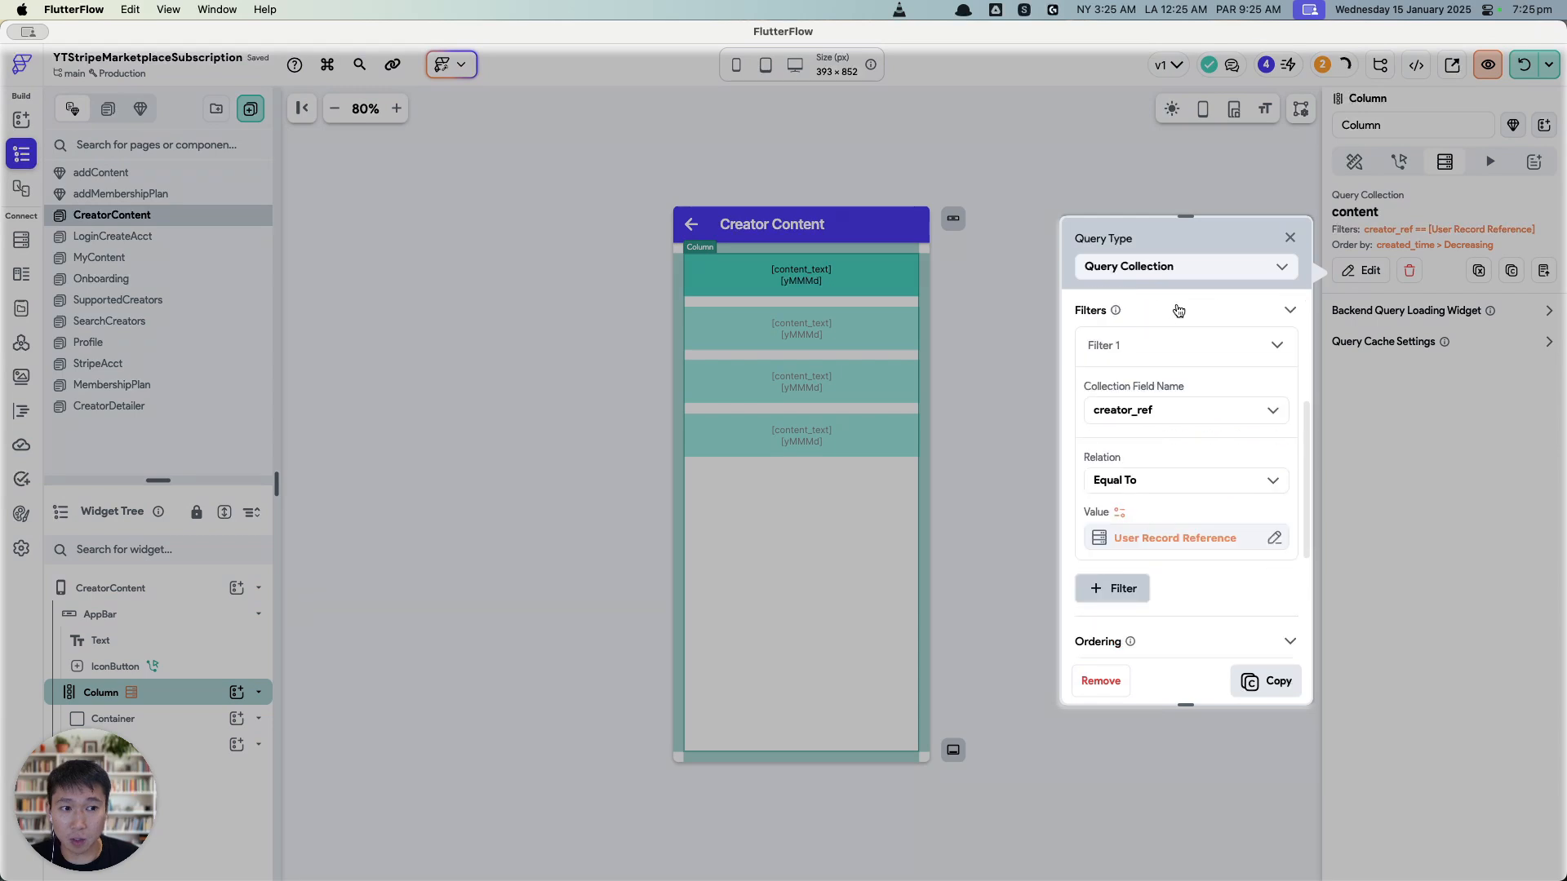
{"action": "left_click", "coordinate": [1165, 540]}
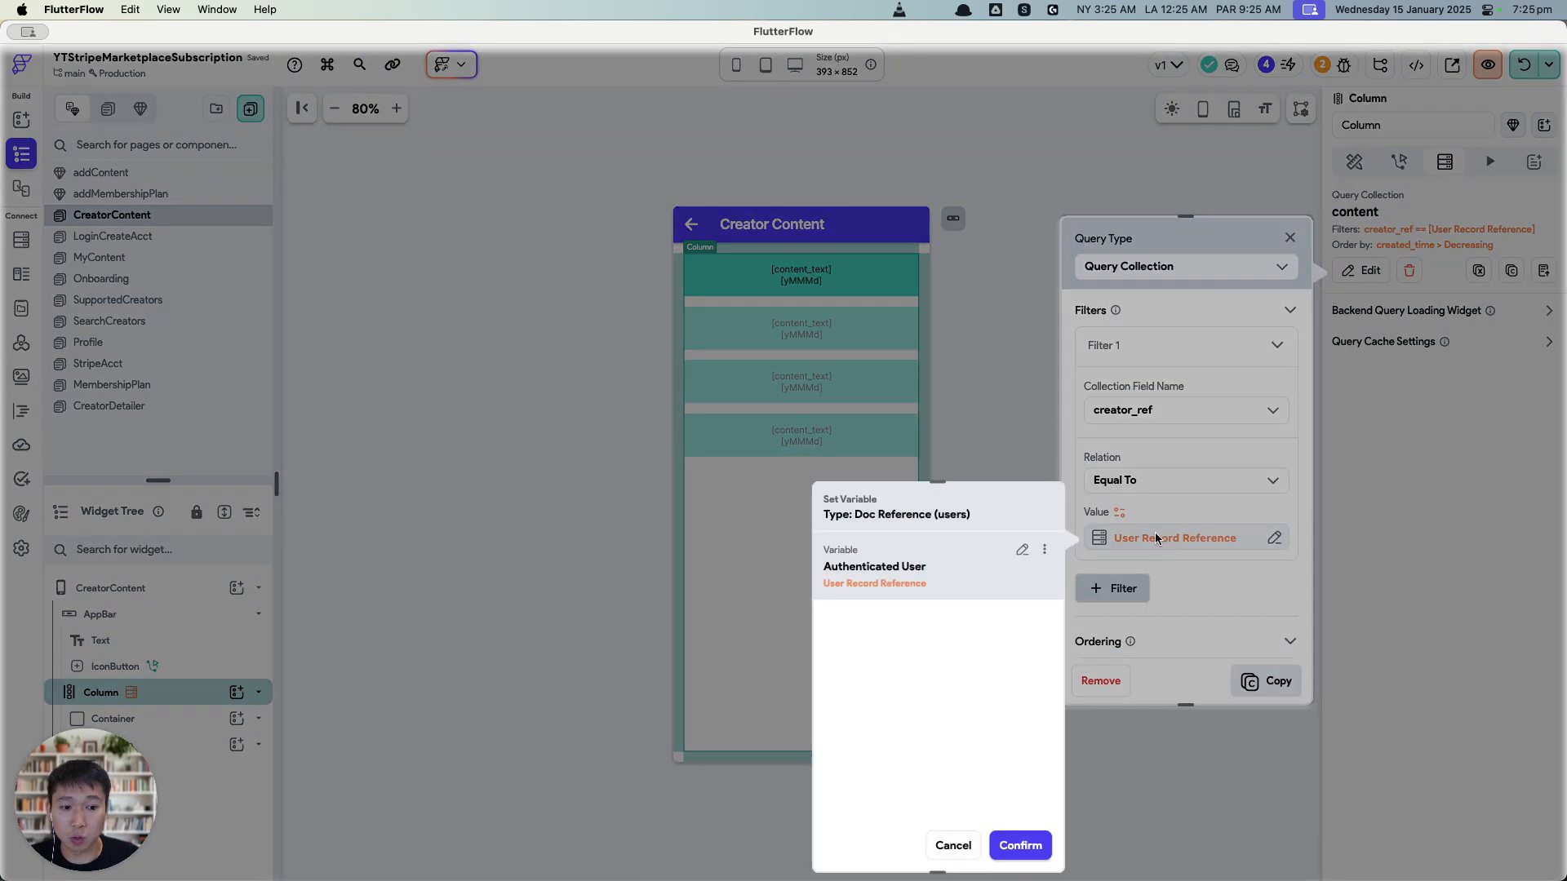
{"action": "left_click", "coordinate": [1020, 554]}
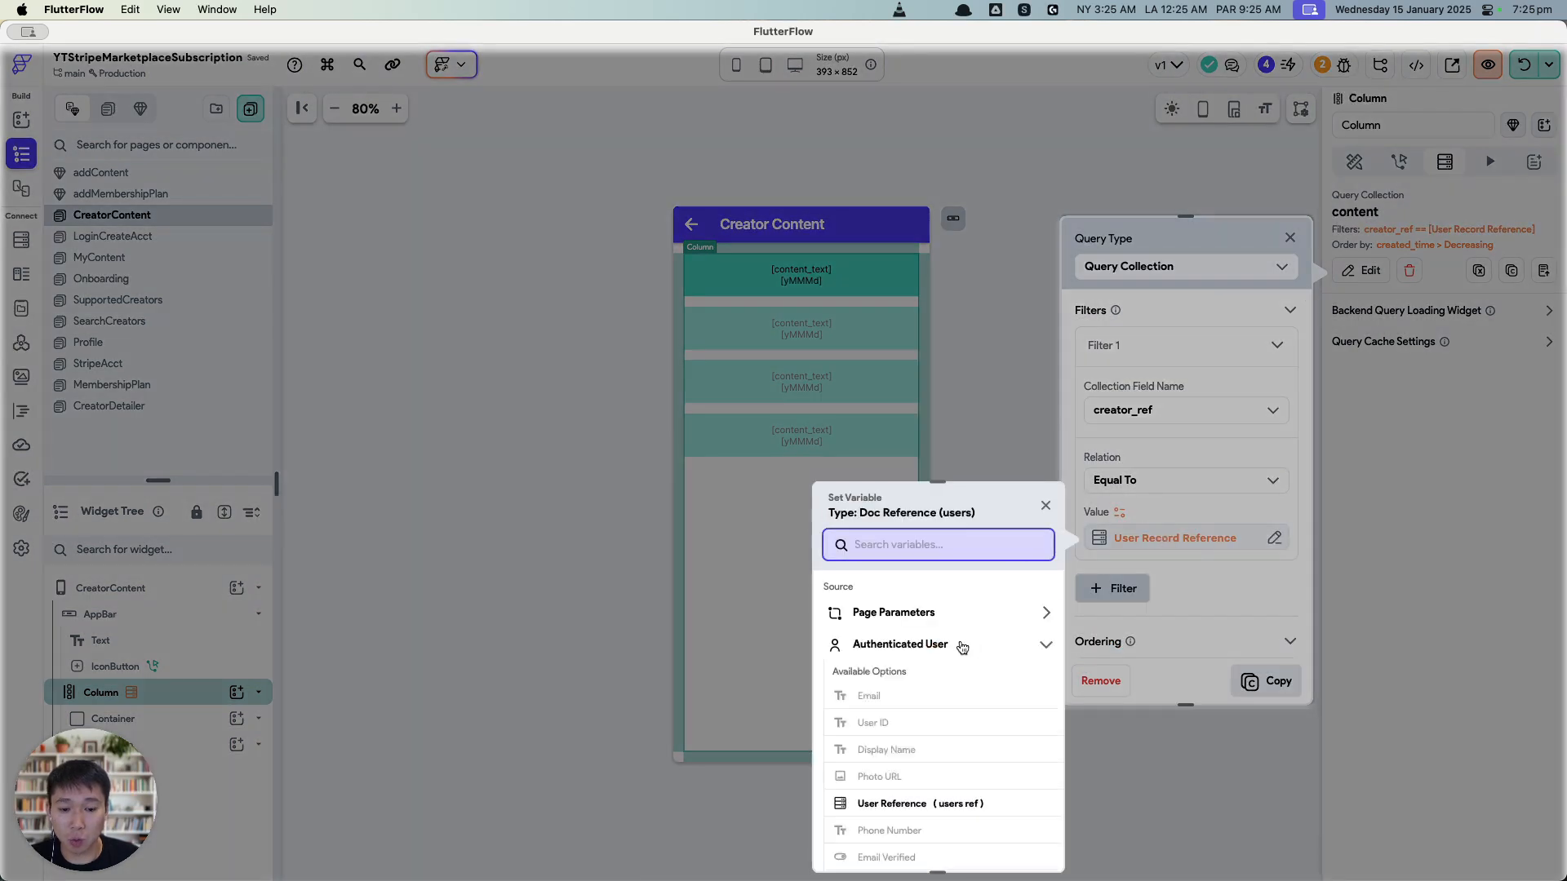
{"action": "left_click", "coordinate": [914, 612]}
{"action": "left_click", "coordinate": [942, 665]}
{"action": "left_click", "coordinate": [1016, 847]}
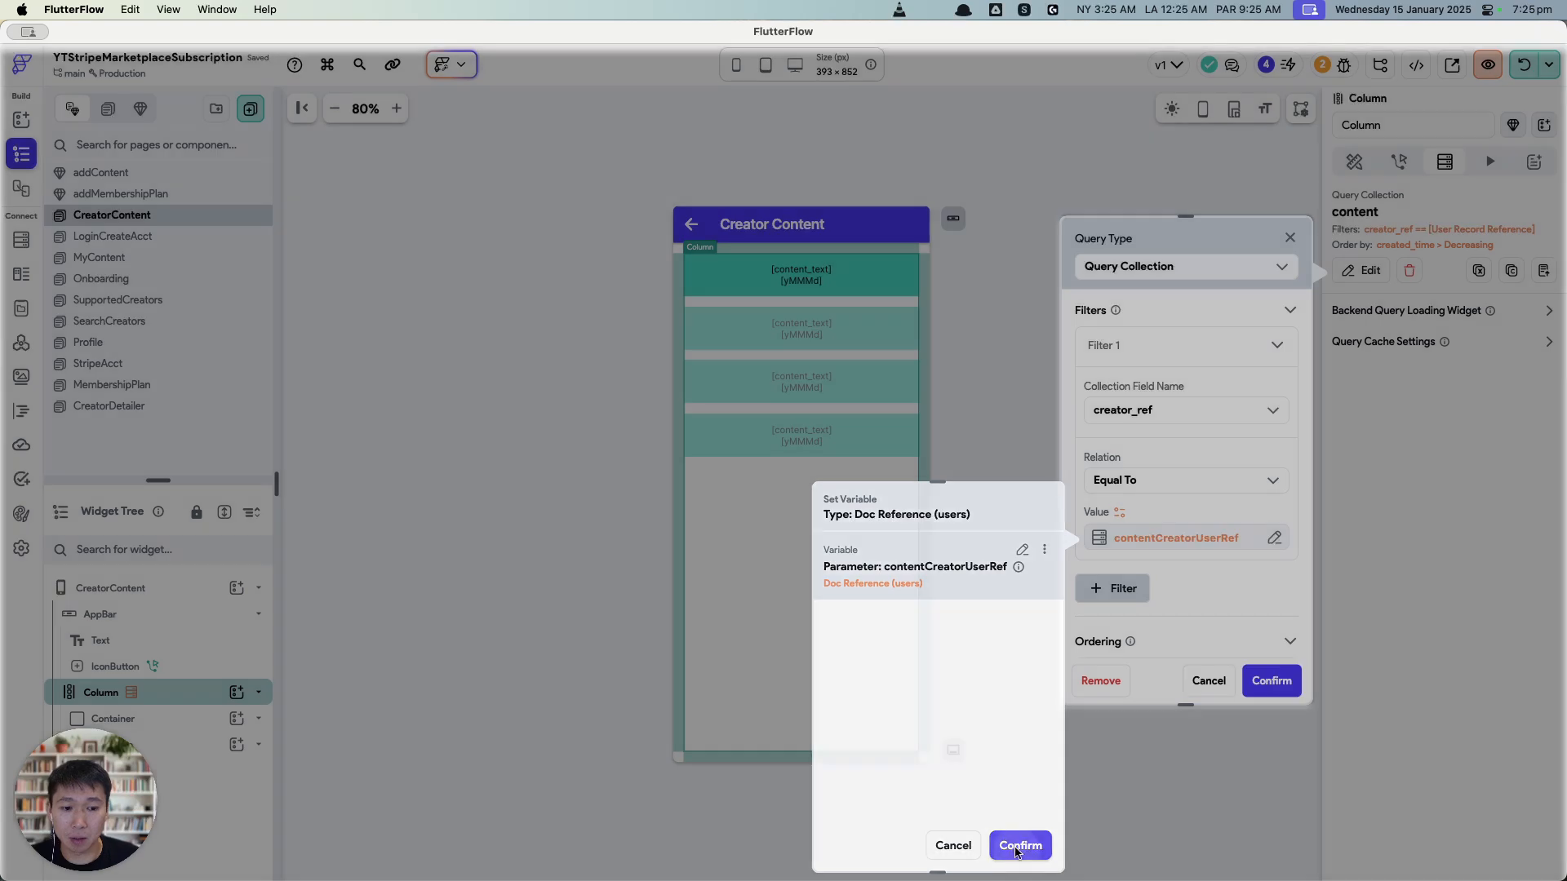
{"action": "left_click", "coordinate": [1271, 680]}
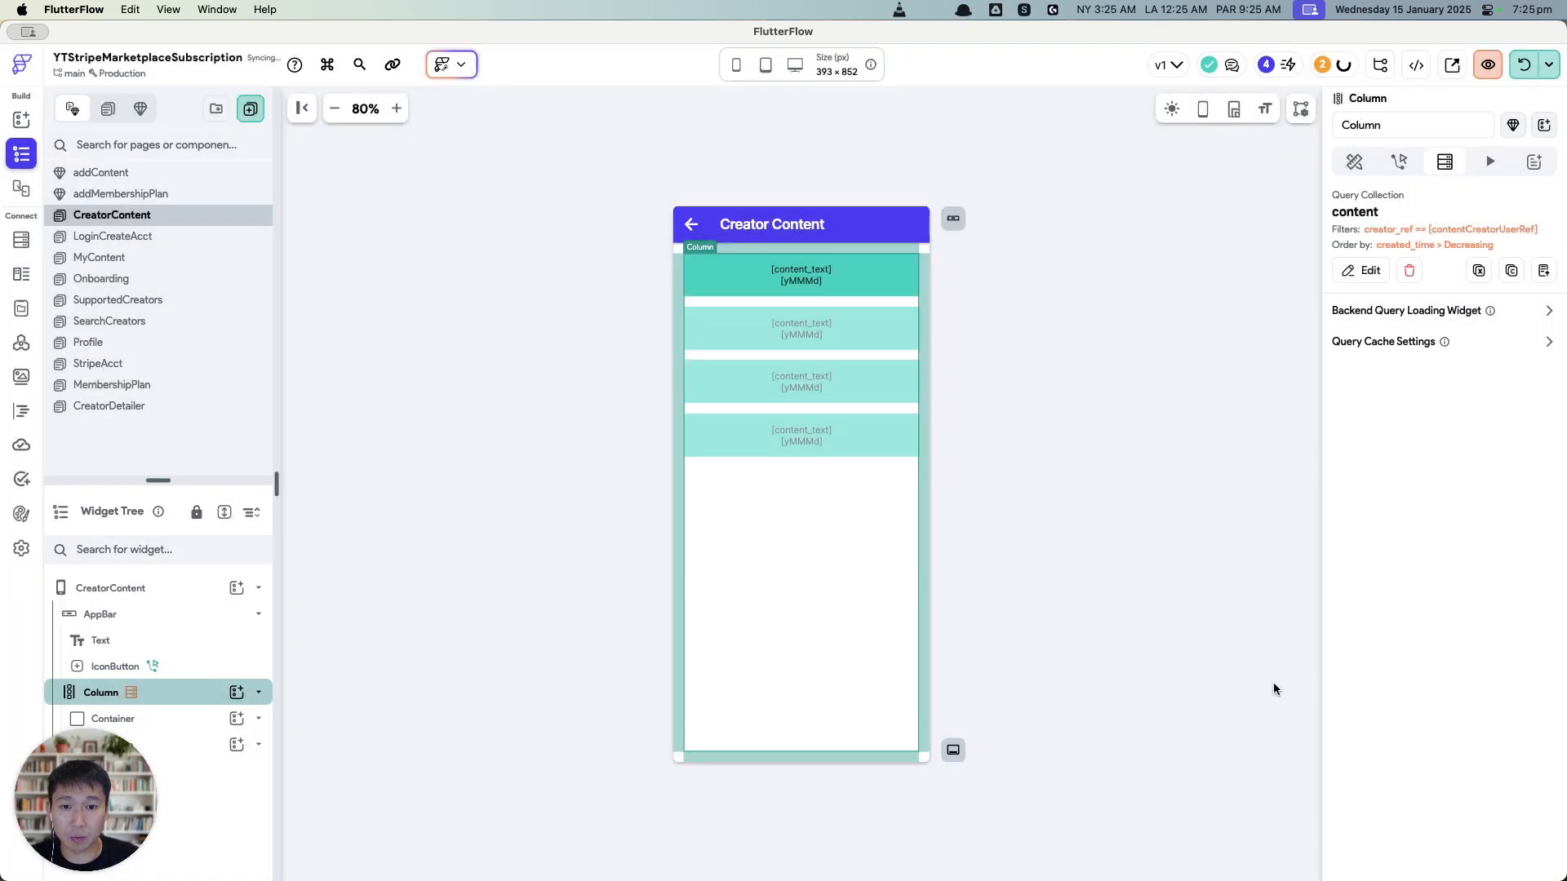
{"action": "left_click", "coordinate": [958, 569]}
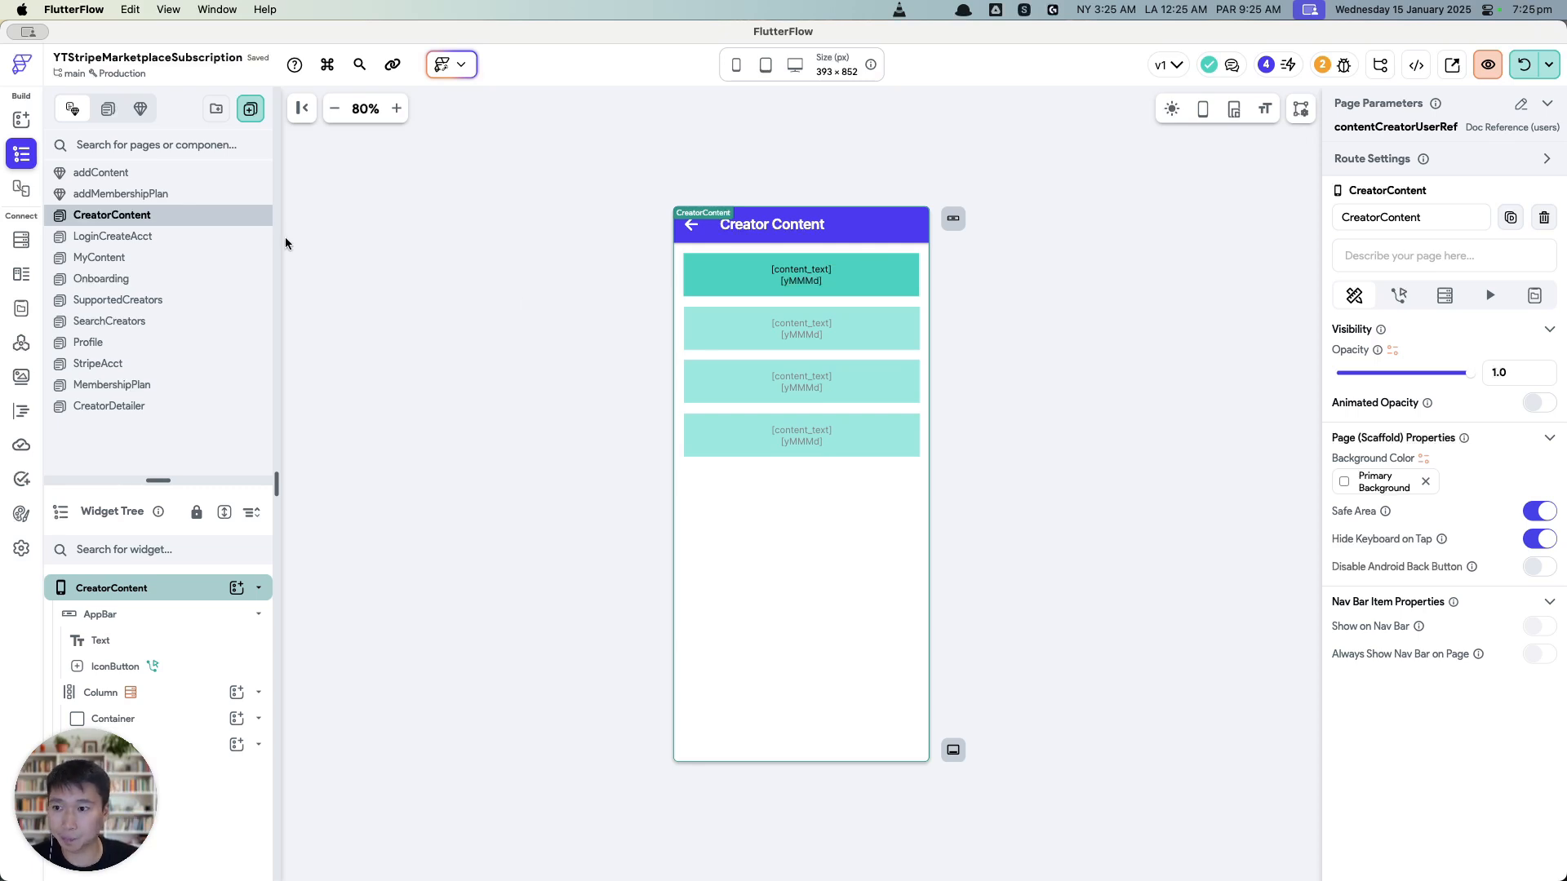
Step: Step through the project's pages in the page list to find the creator image
{"action": "left_click", "coordinate": [705, 232]}
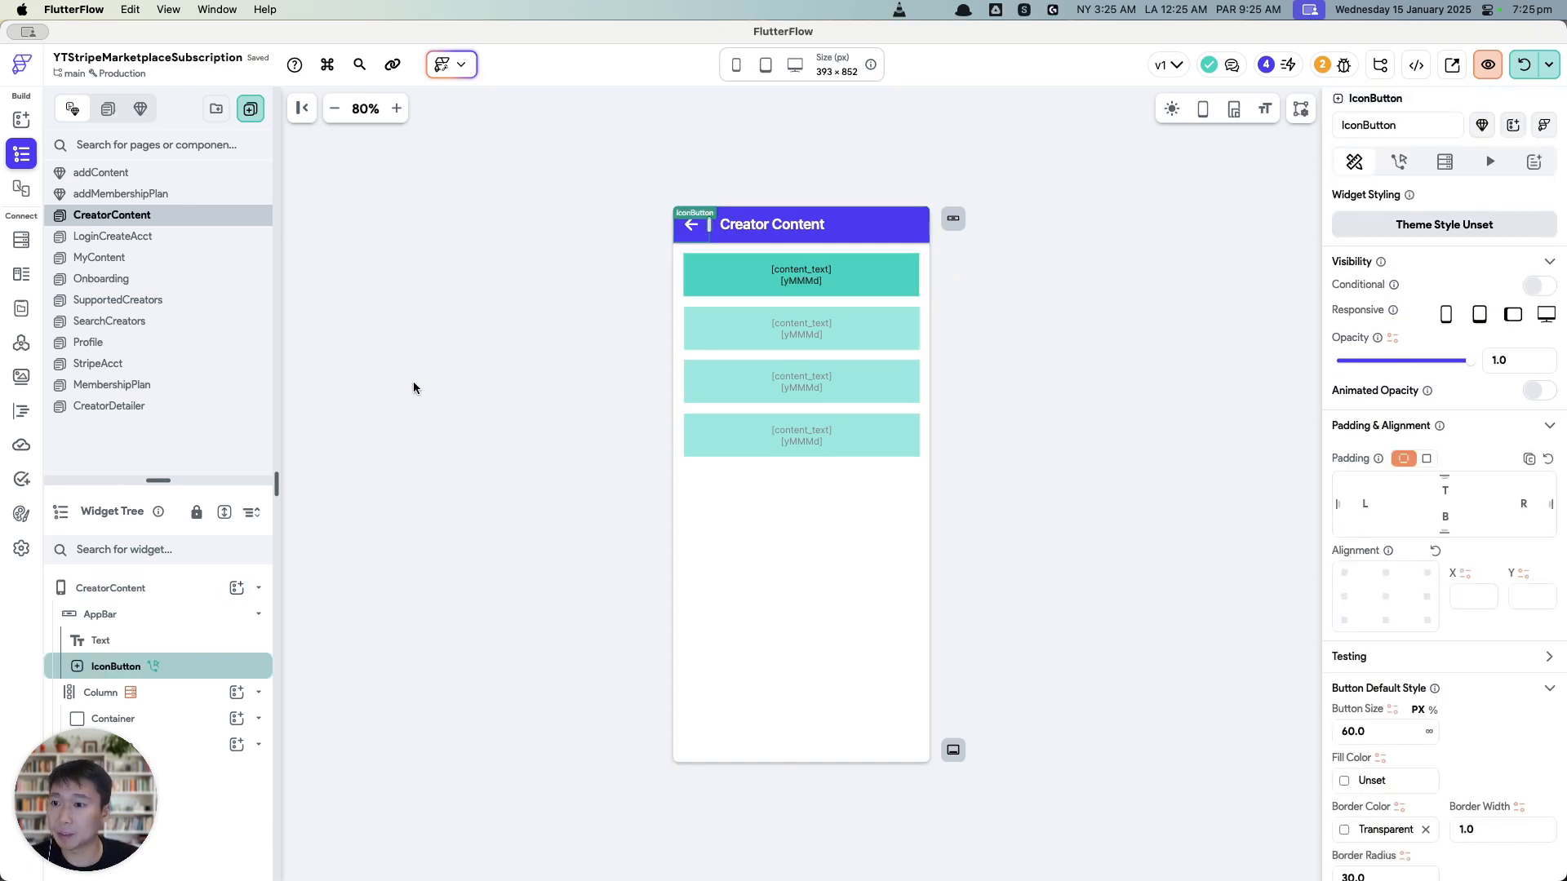
{"action": "left_click", "coordinate": [143, 259]}
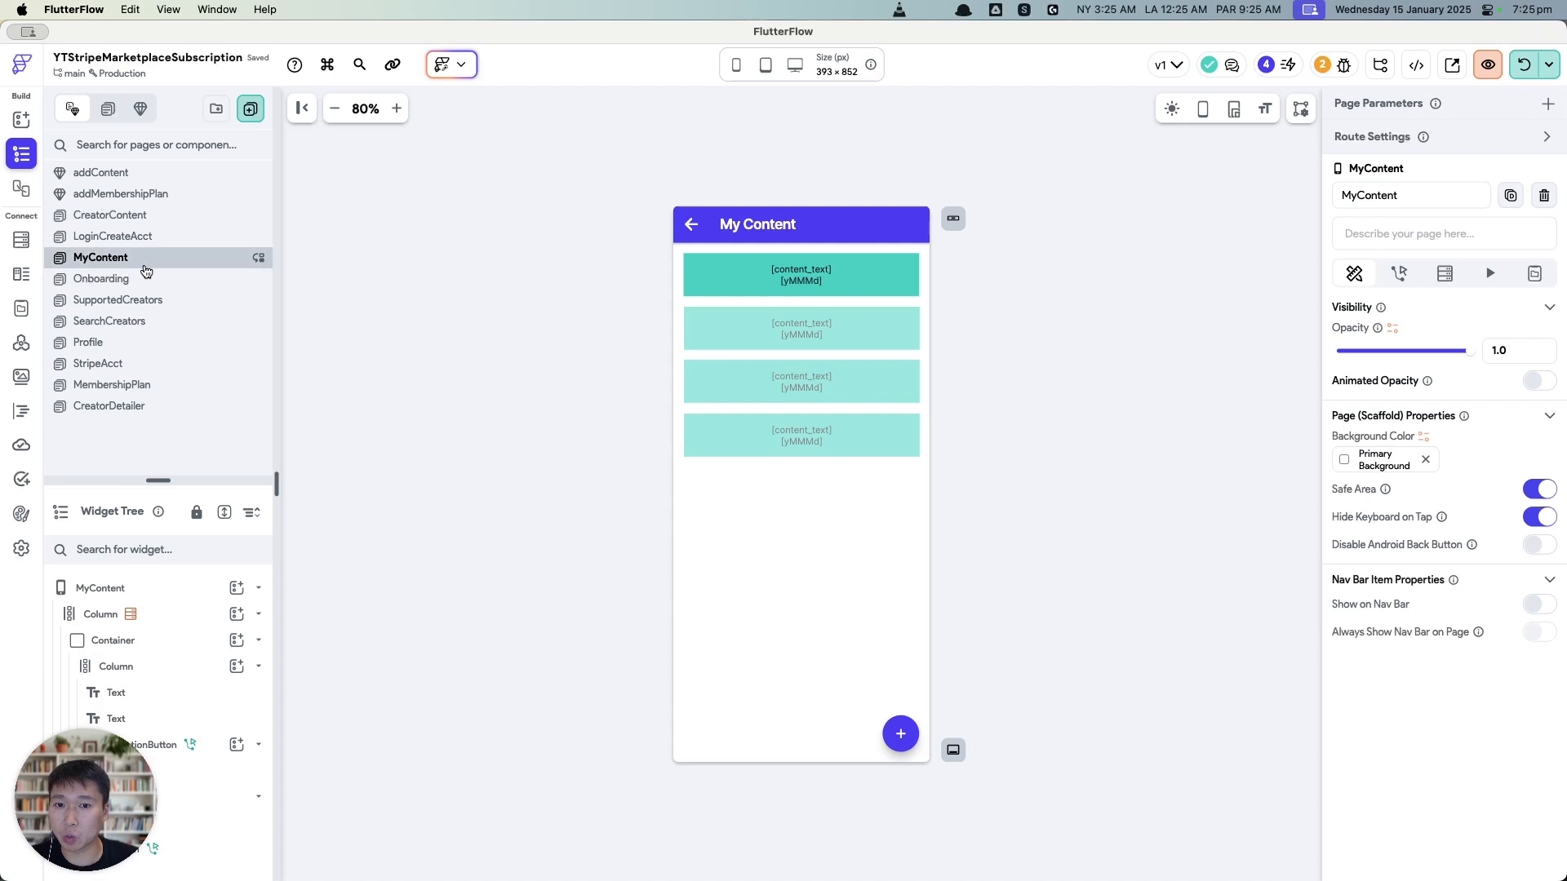
{"action": "left_click", "coordinate": [151, 279]}
{"action": "left_click", "coordinate": [159, 302]}
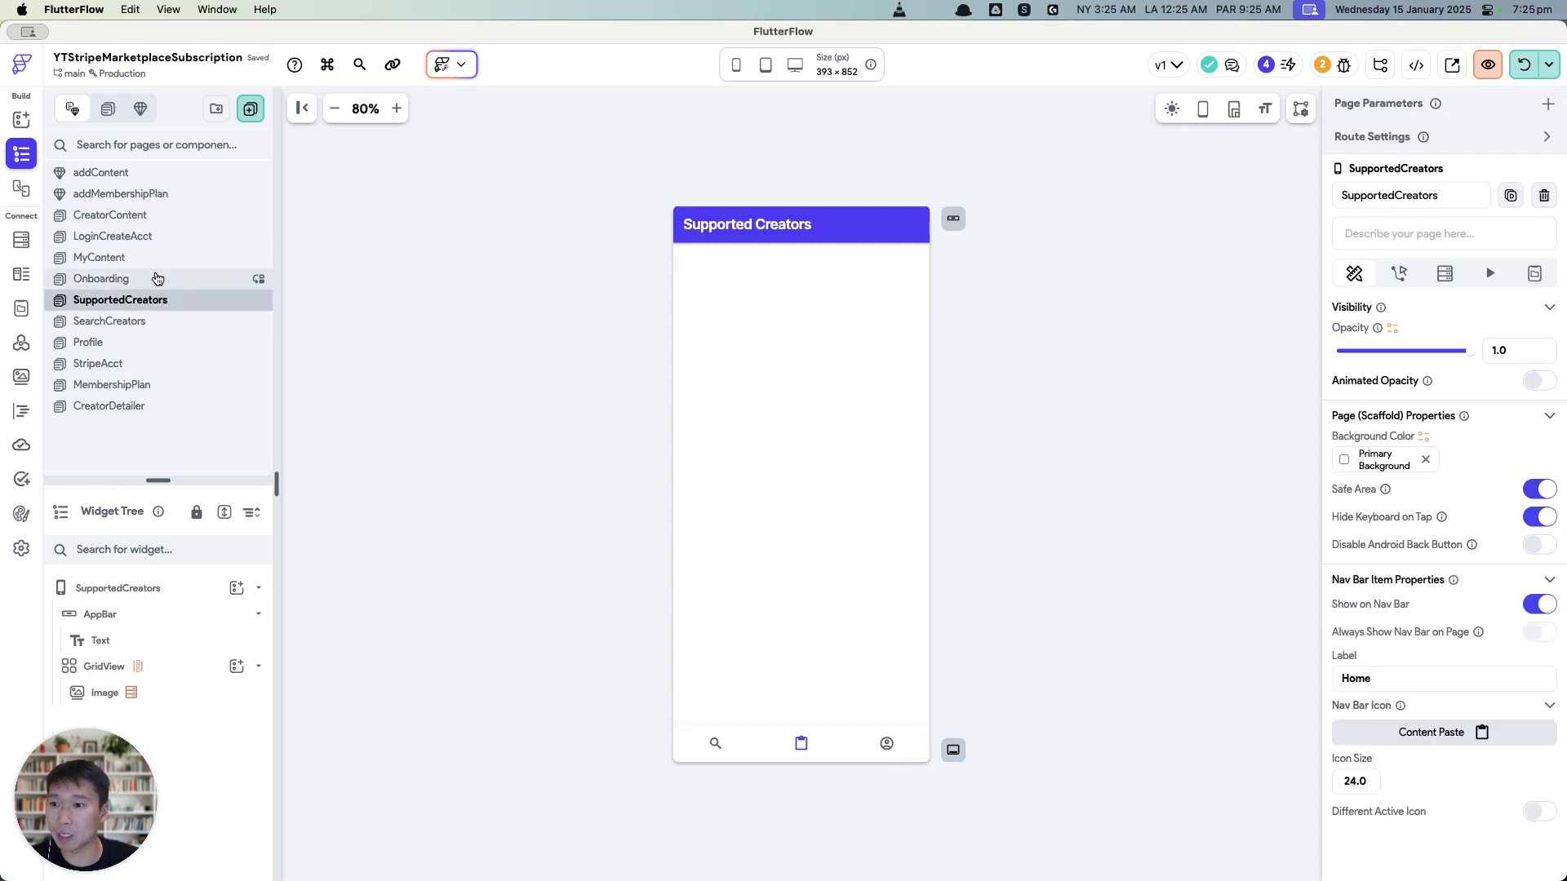
{"action": "left_click", "coordinate": [154, 280]}
{"action": "left_click", "coordinate": [151, 216]}
{"action": "left_click", "coordinate": [160, 196]}
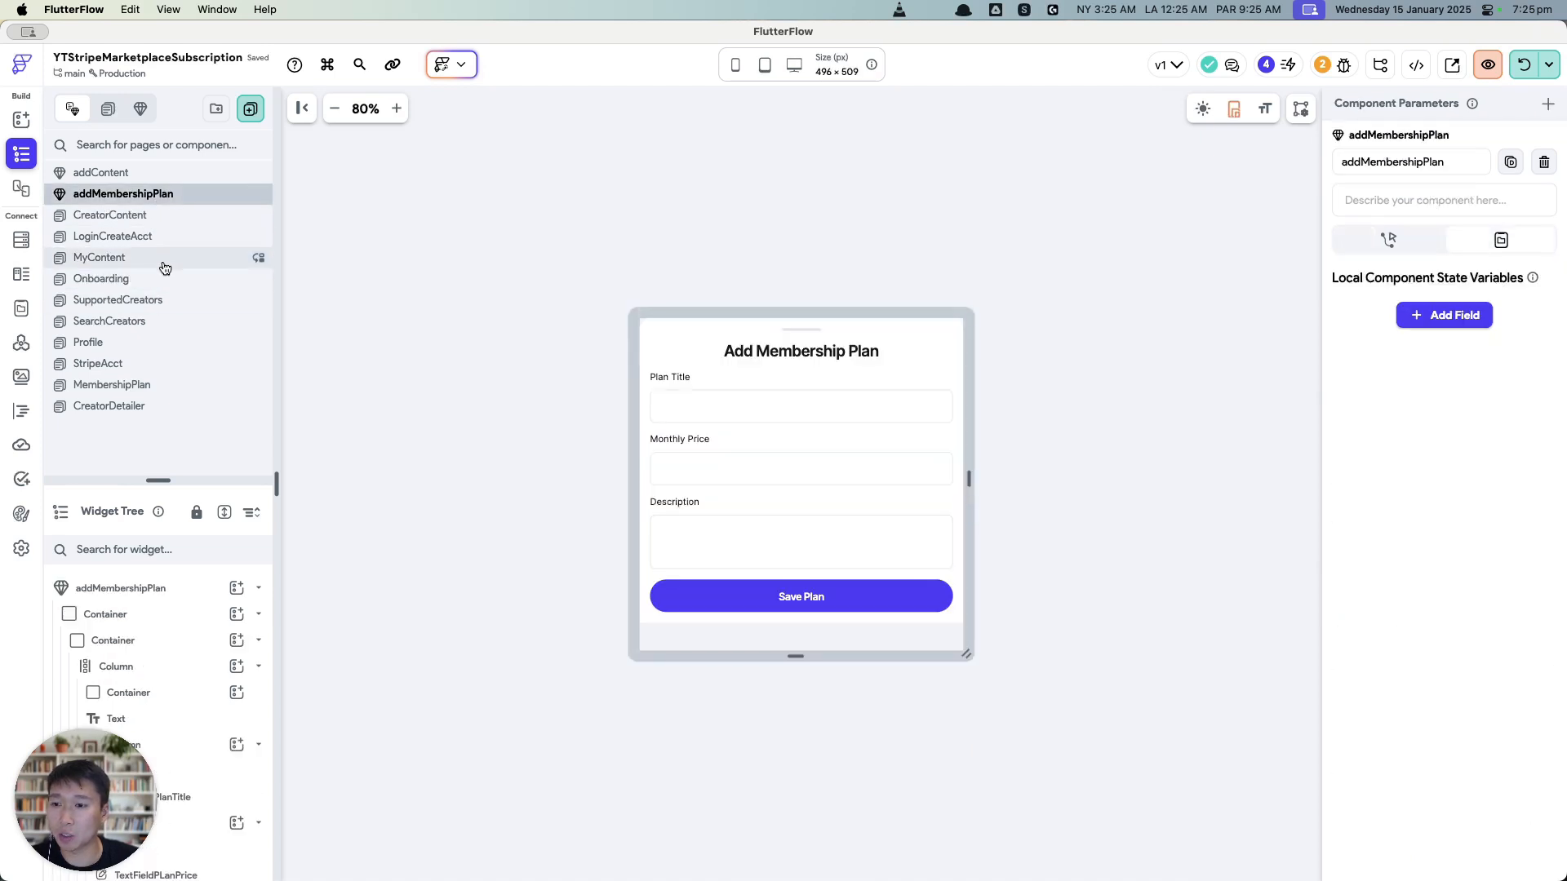
{"action": "left_click", "coordinate": [162, 341]}
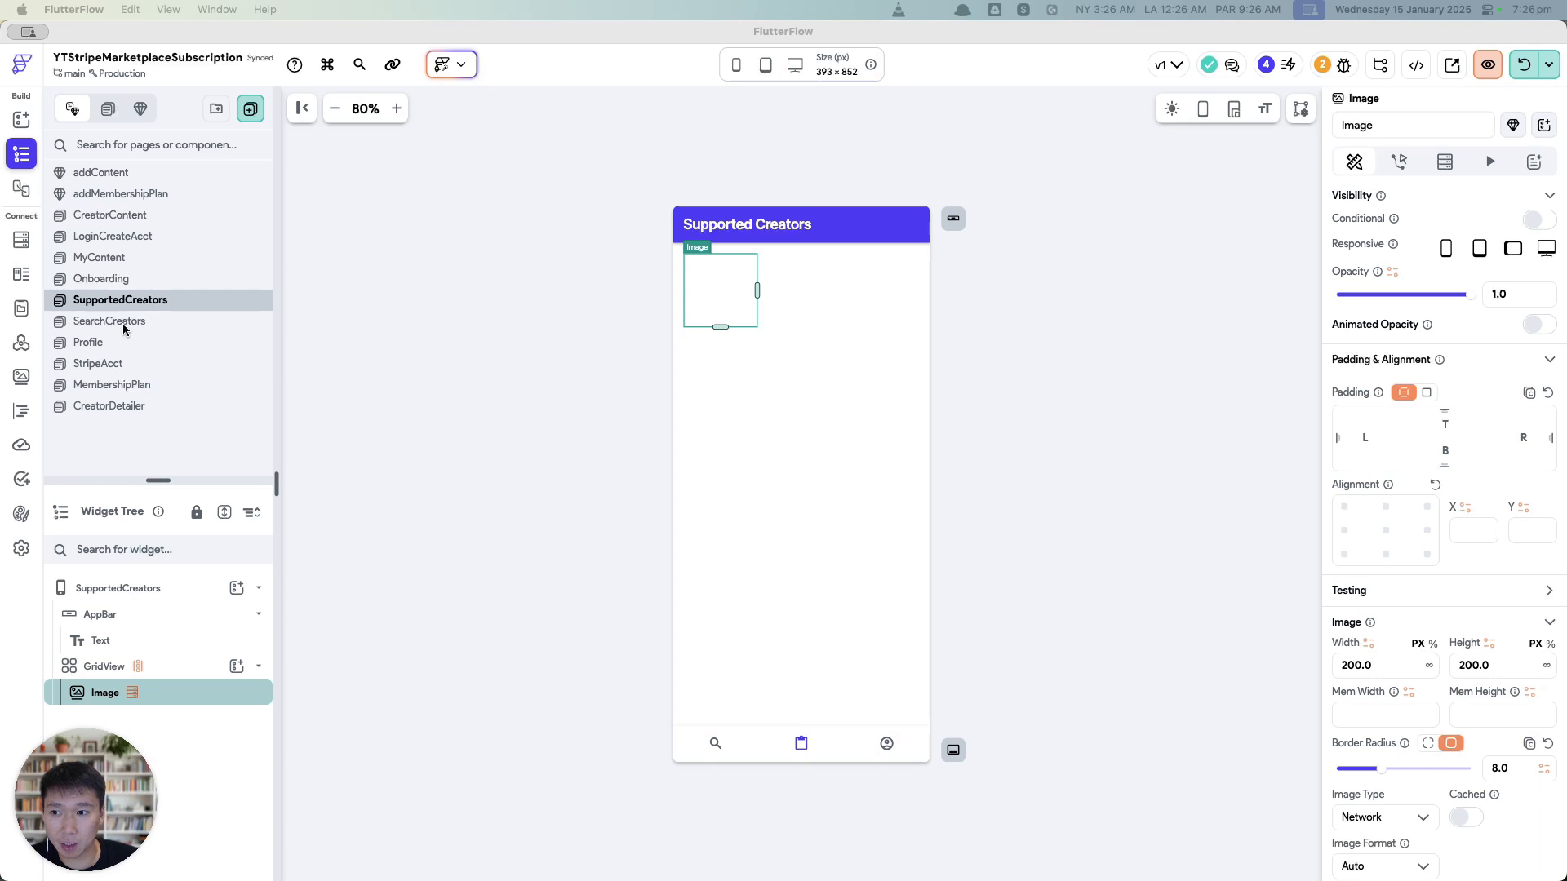
Step: Give the image a tap action navigating to CreatorContent, passing supportedCreatorList Item as contentCreatorUserRef
{"action": "left_click", "coordinate": [1399, 161]}
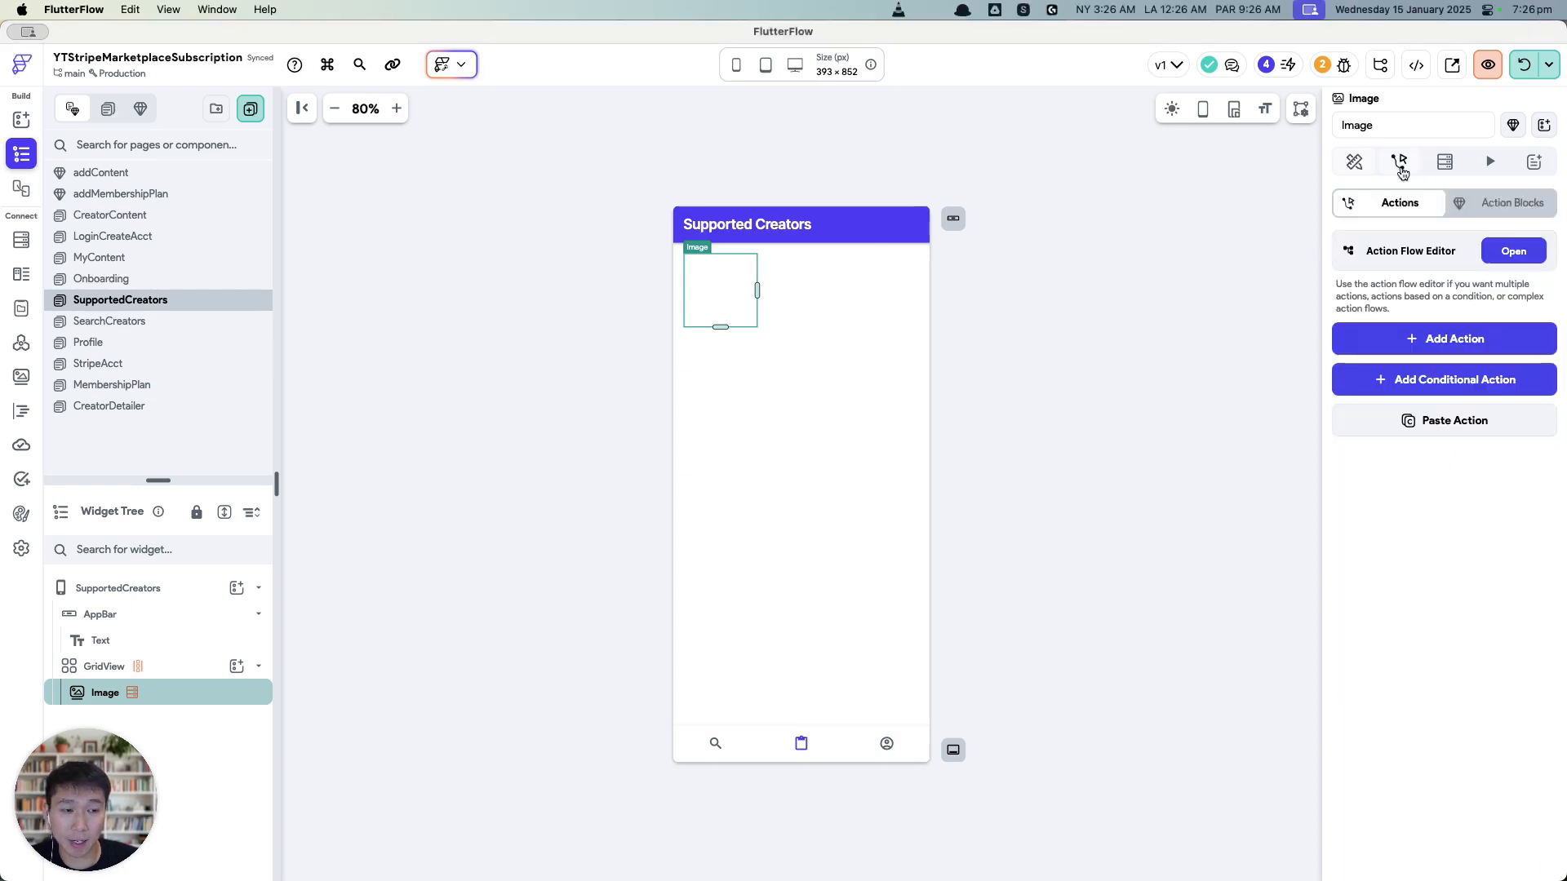
{"action": "left_click", "coordinate": [1441, 338]}
{"action": "left_click", "coordinate": [1448, 462]}
{"action": "type", "text": "content"}
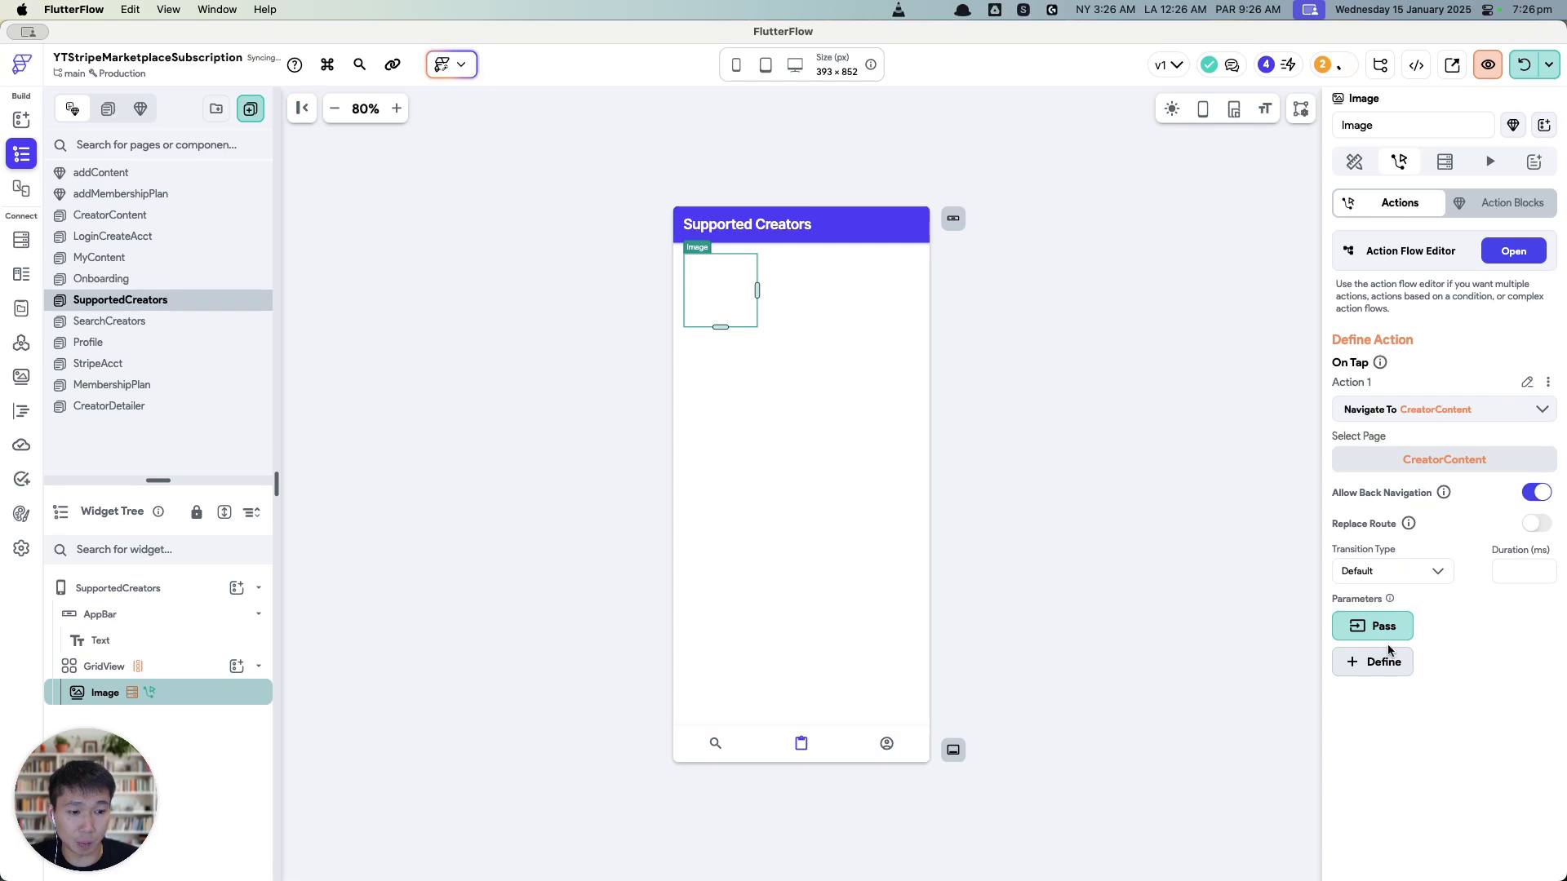
{"action": "left_click", "coordinate": [1385, 626]}
{"action": "left_click", "coordinate": [1388, 631]}
{"action": "left_click", "coordinate": [1381, 774]}
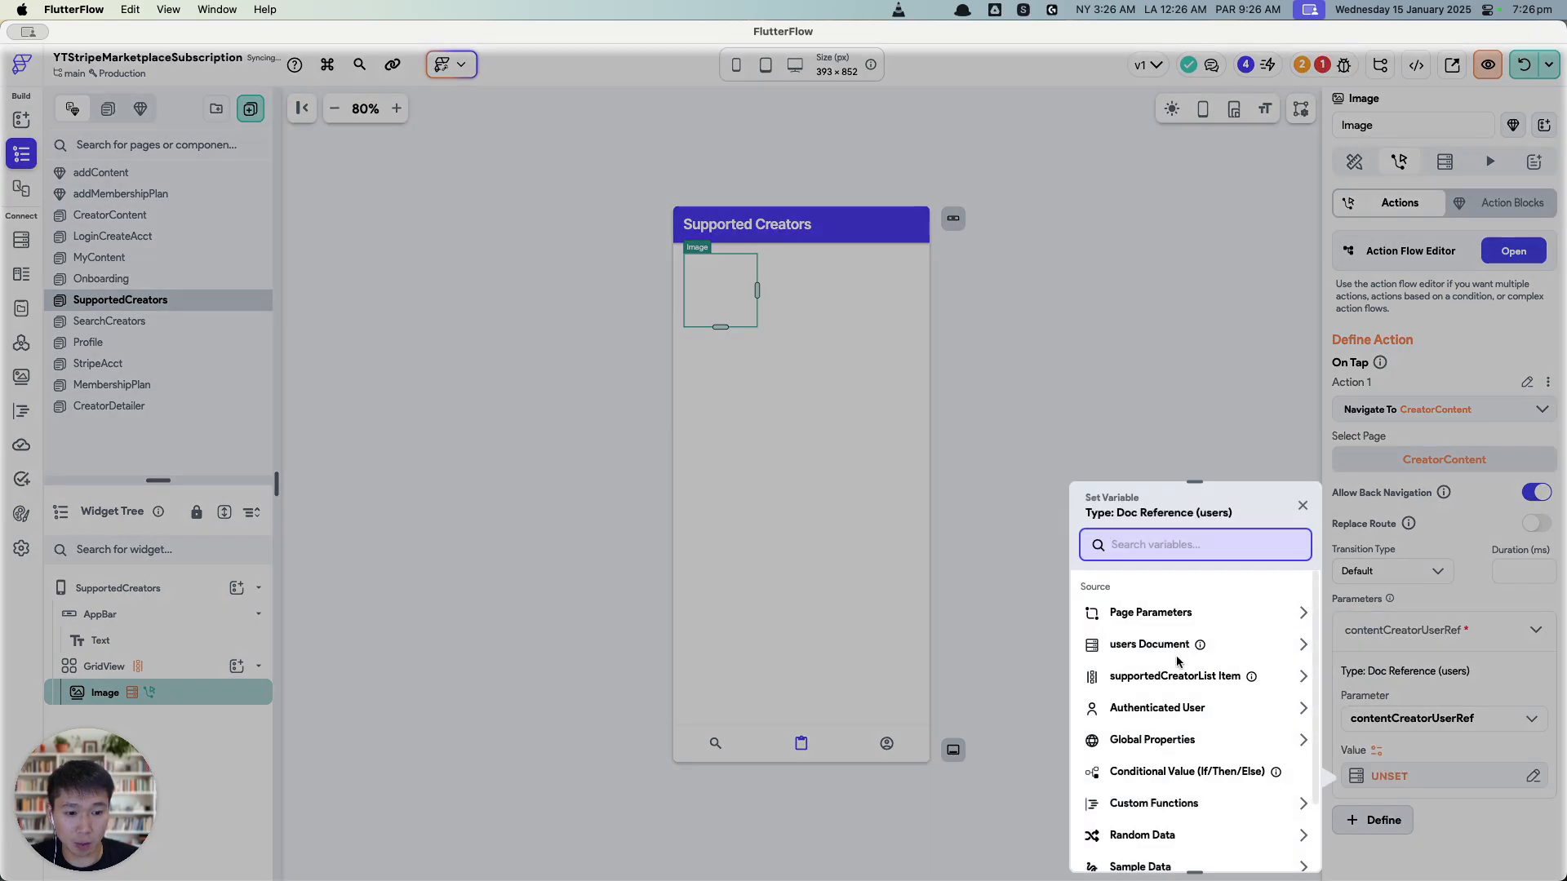
{"action": "left_click", "coordinate": [1224, 676]}
{"action": "left_click", "coordinate": [1278, 846]}
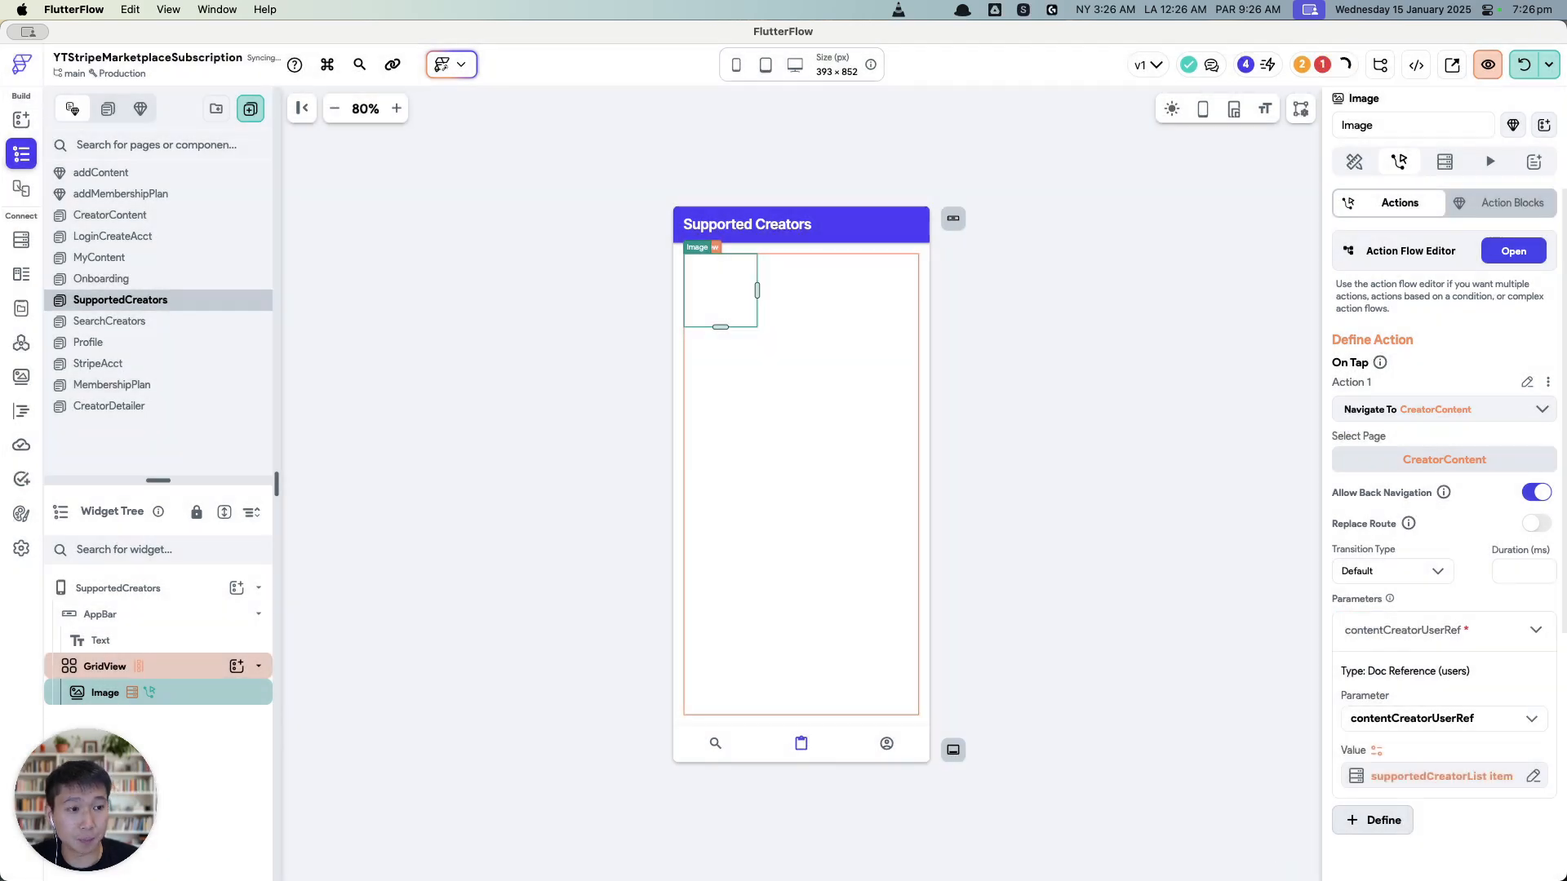
Step: Verify the image's new tap action and return to the page properties
{"action": "left_click", "coordinate": [1118, 463]}
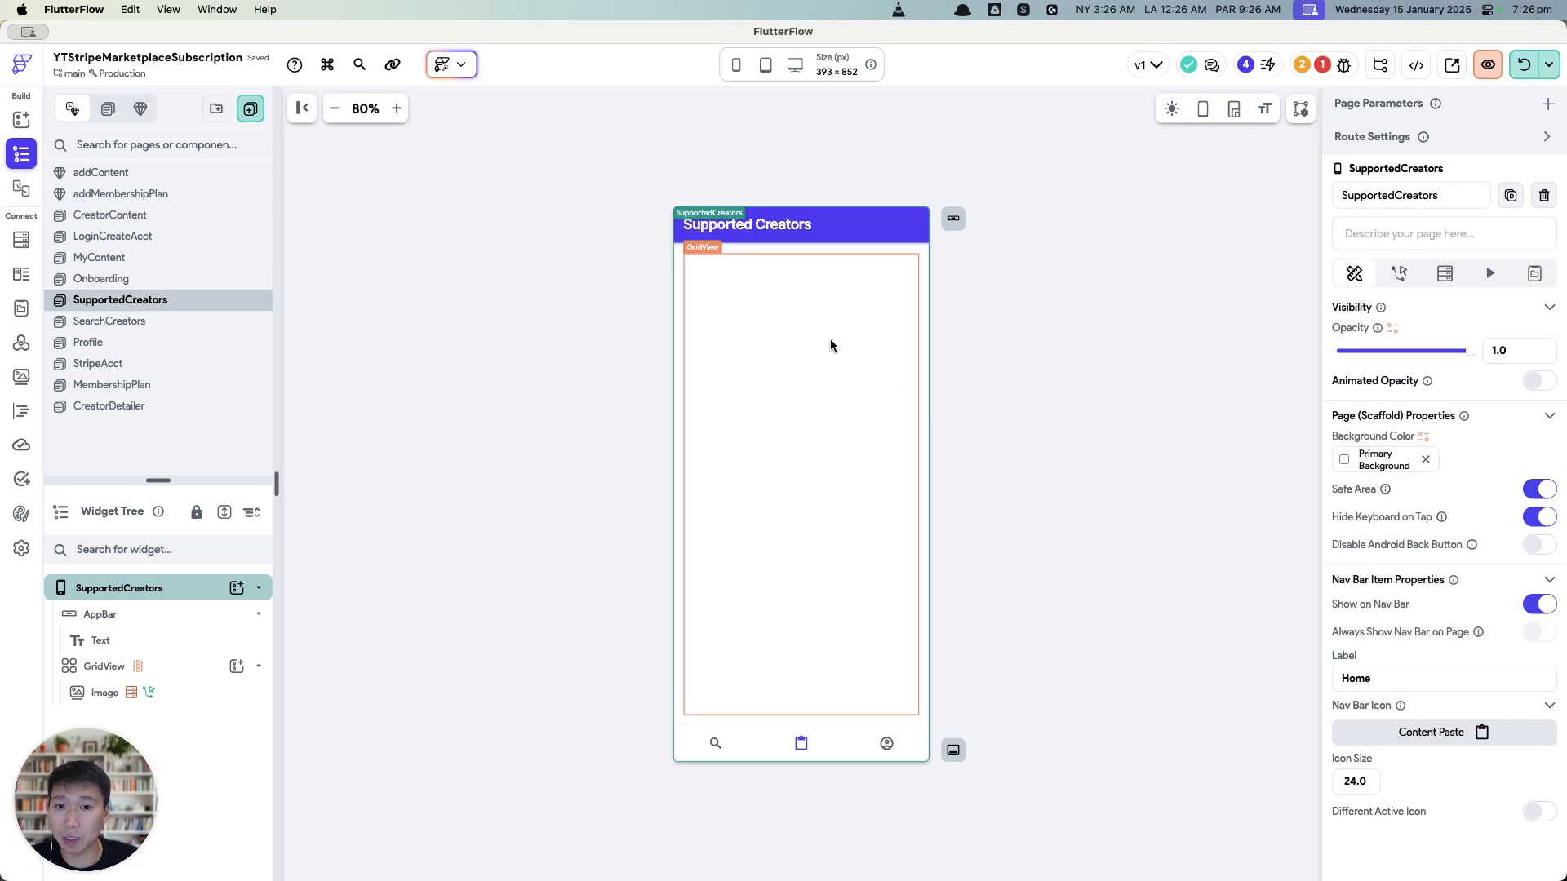
{"action": "left_click", "coordinate": [724, 307]}
{"action": "left_click", "coordinate": [1016, 379]}
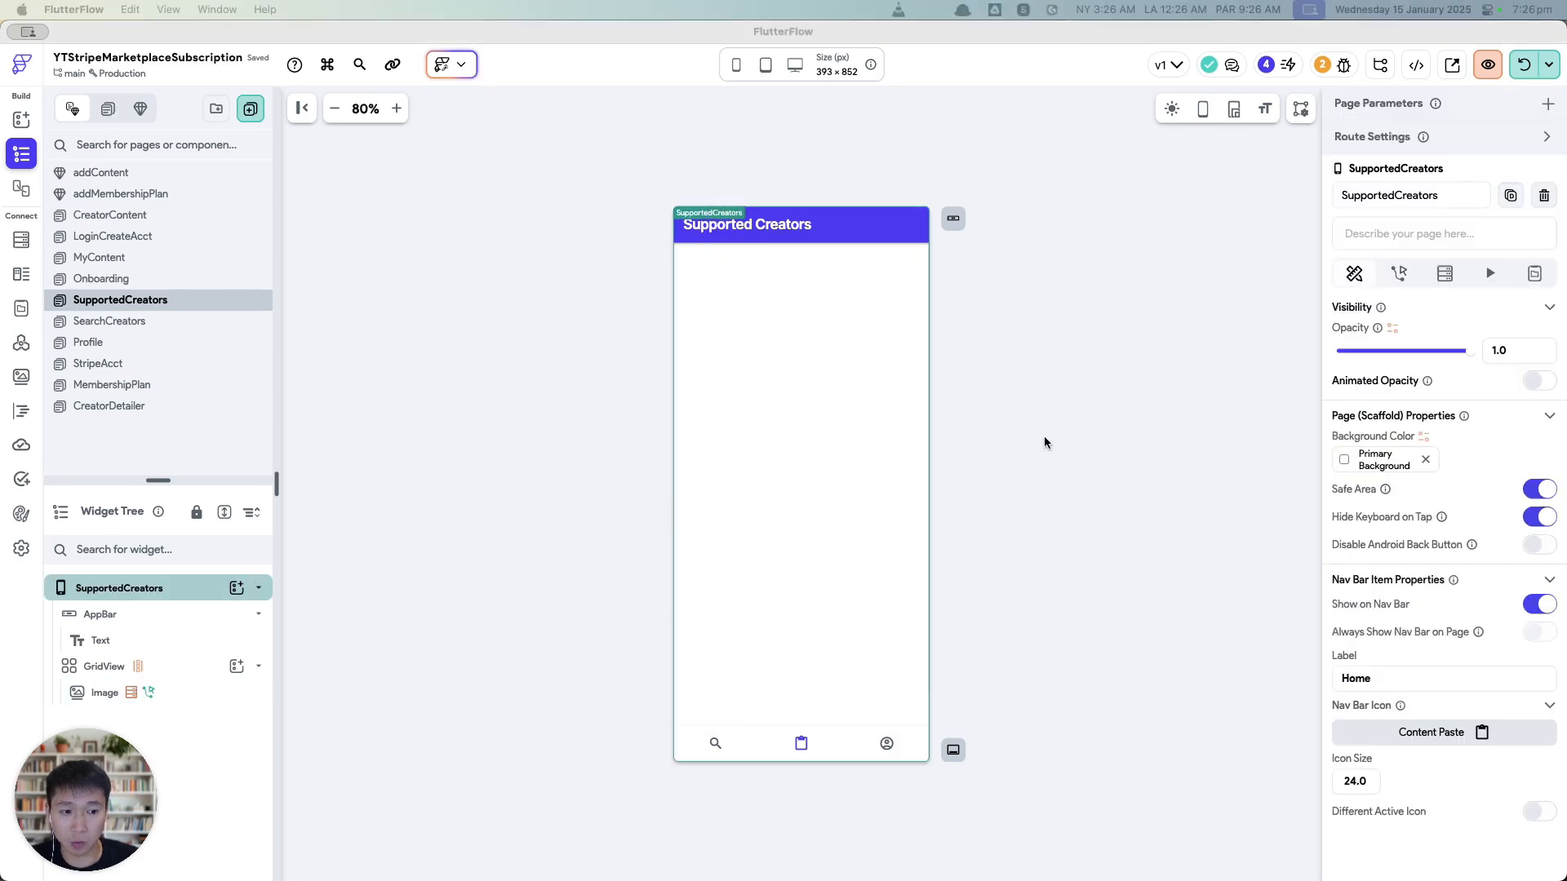
{"action": "key", "text": "ctrl+Up"}
Step: Hot reload the simulator app and open the creator's detail page from Browse Creators
{"action": "left_click", "coordinate": [1426, 285]}
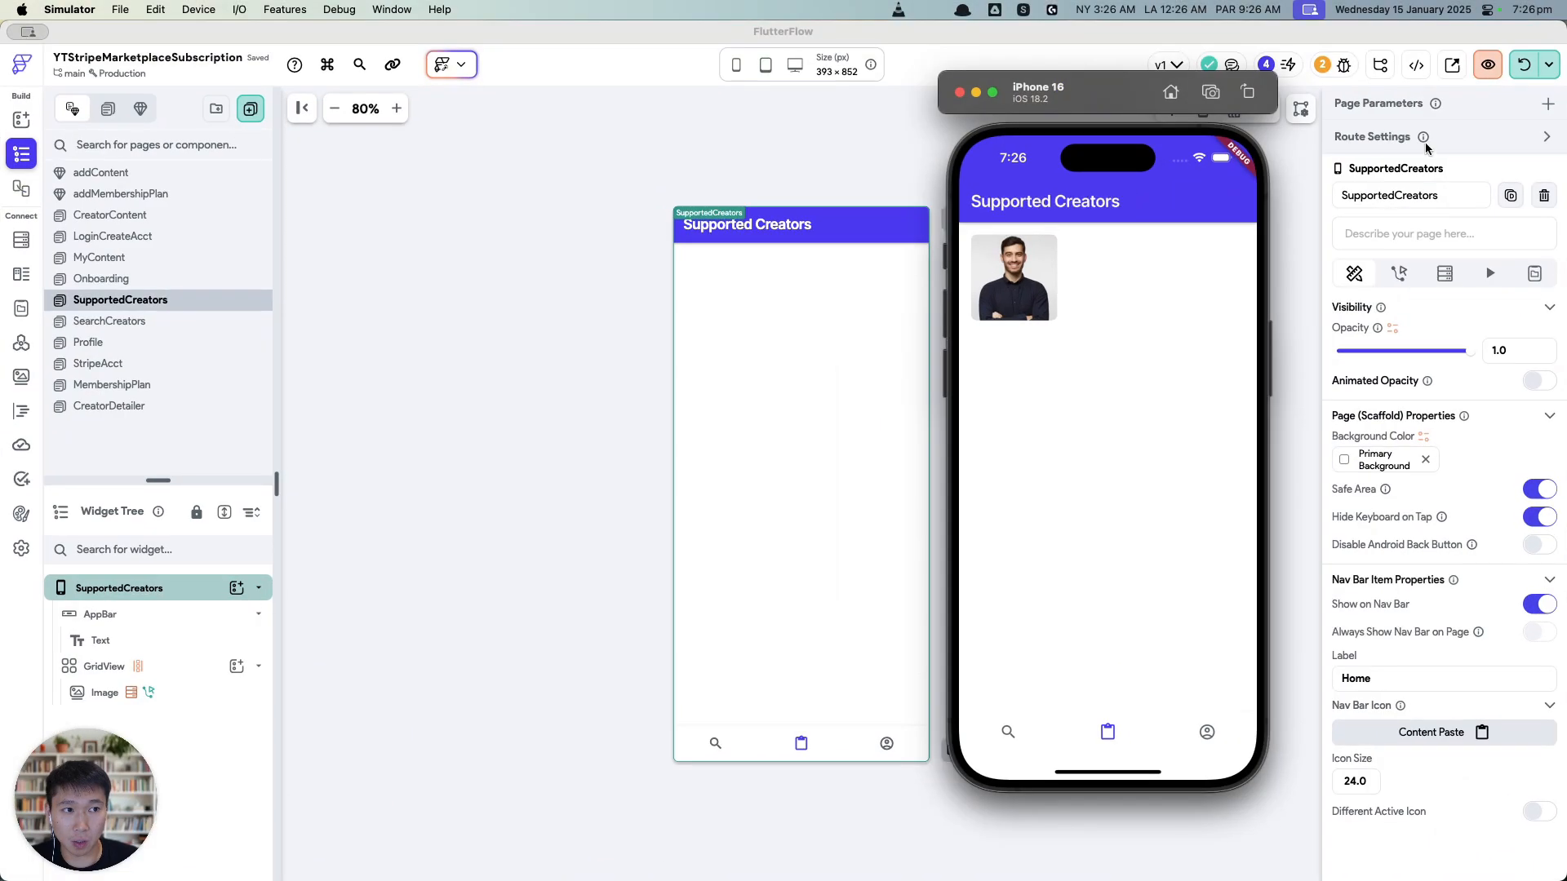
{"action": "left_click", "coordinate": [1522, 83]}
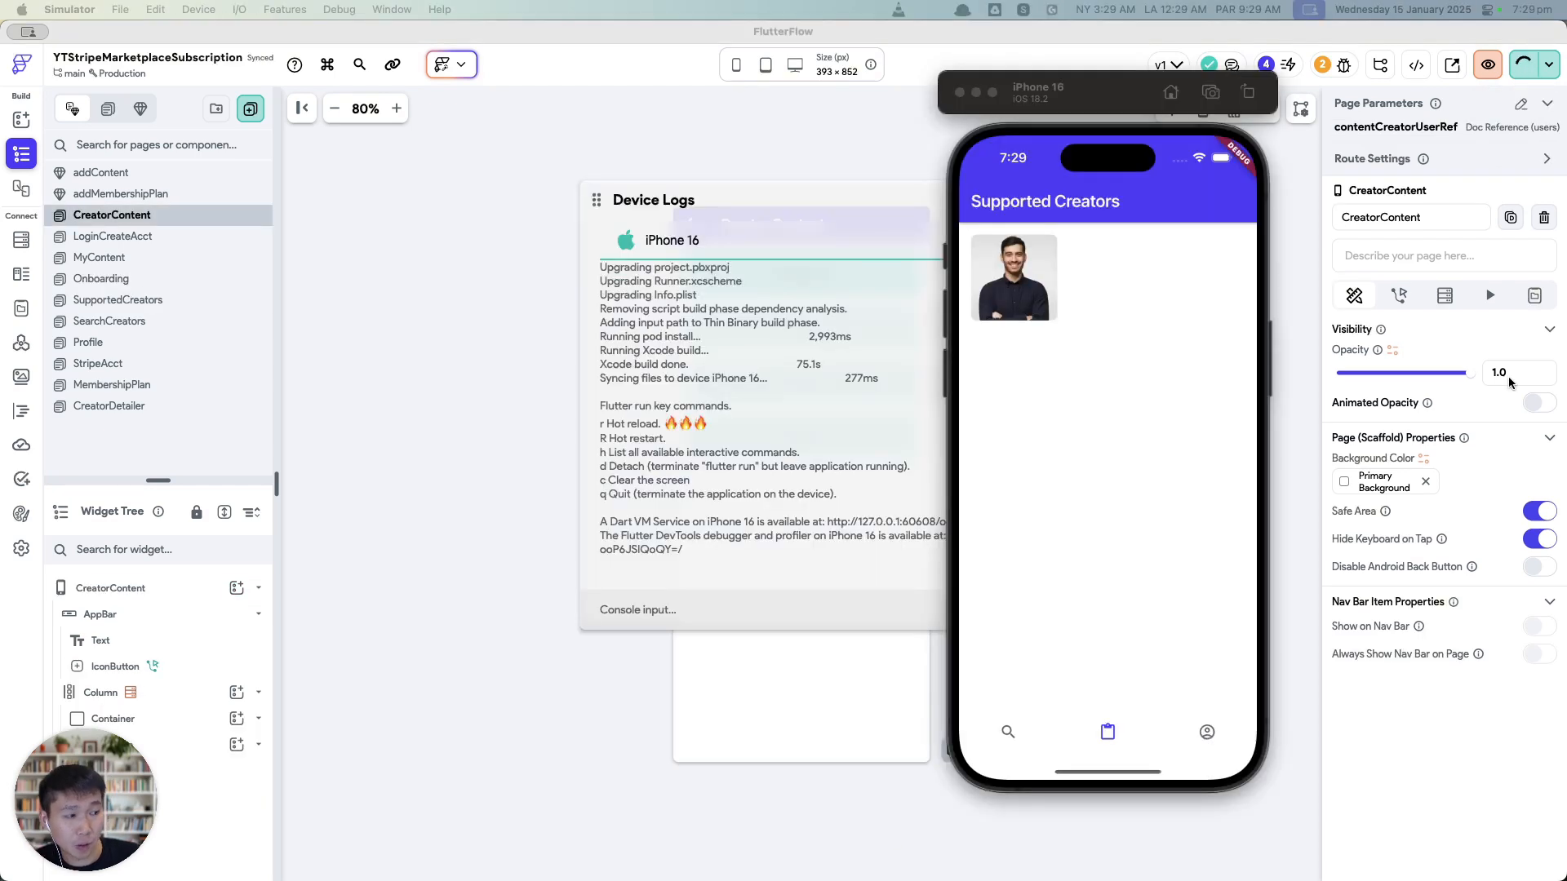
{"action": "left_click", "coordinate": [1005, 733]}
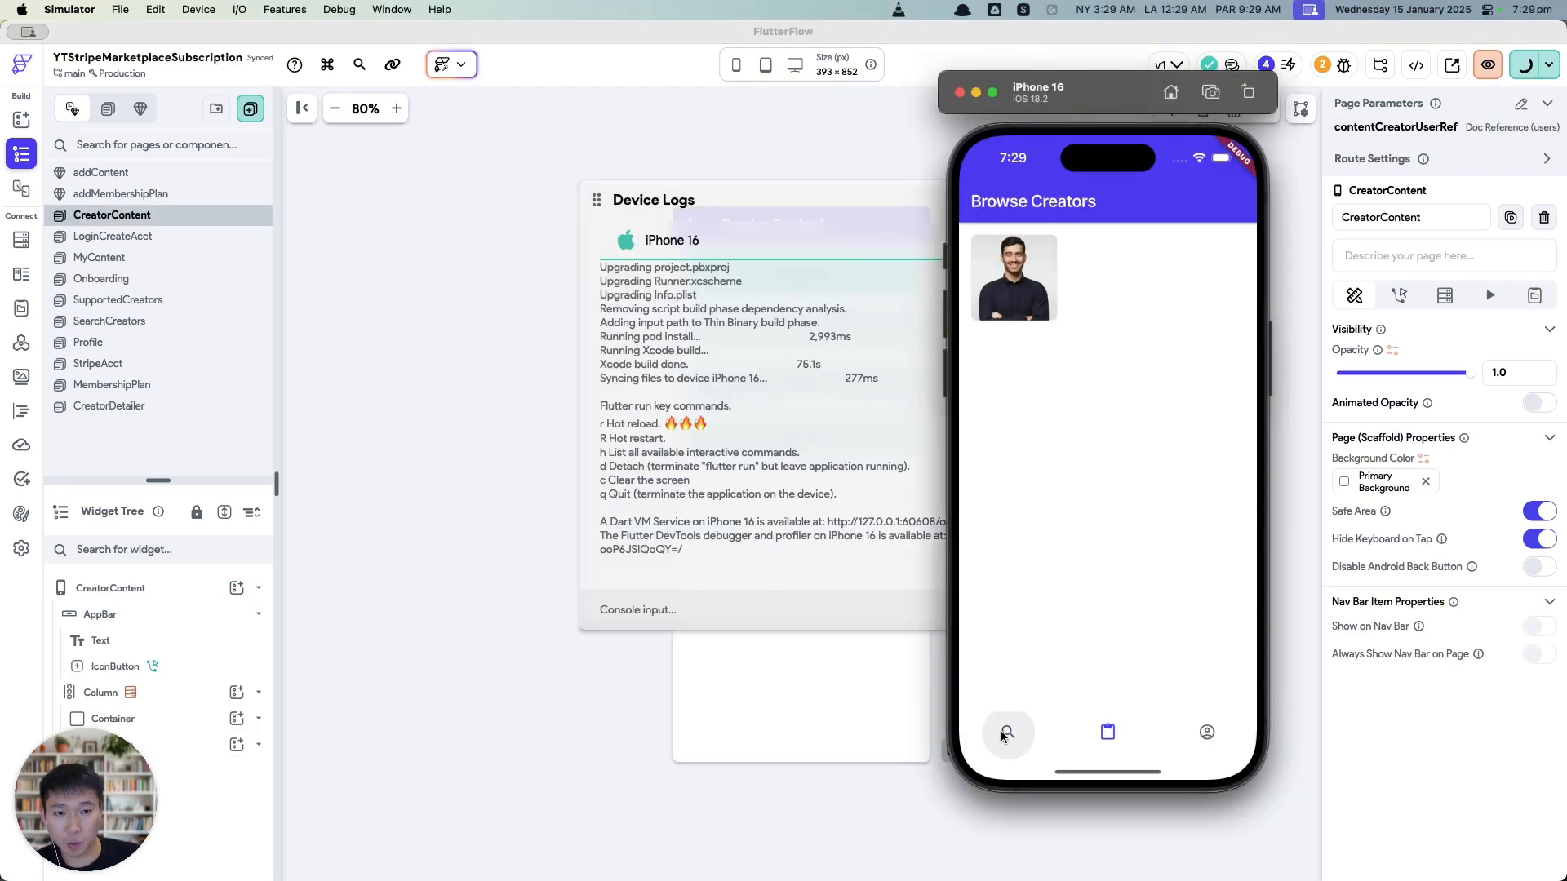
{"action": "left_click", "coordinate": [1016, 286]}
{"action": "left_click", "coordinate": [985, 209]}
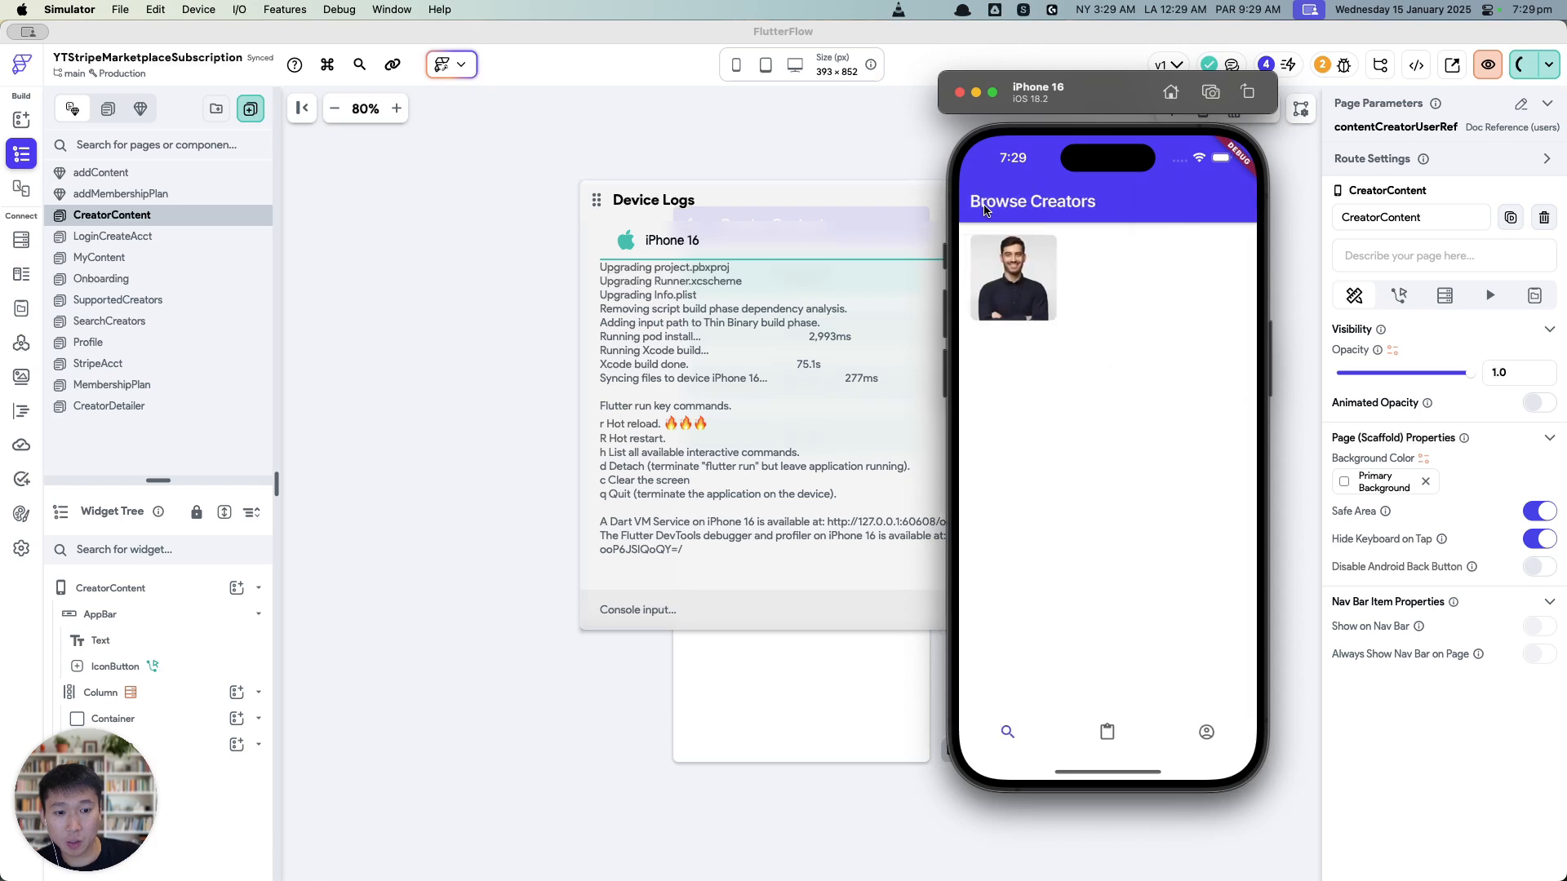
{"action": "left_click", "coordinate": [1012, 277]}
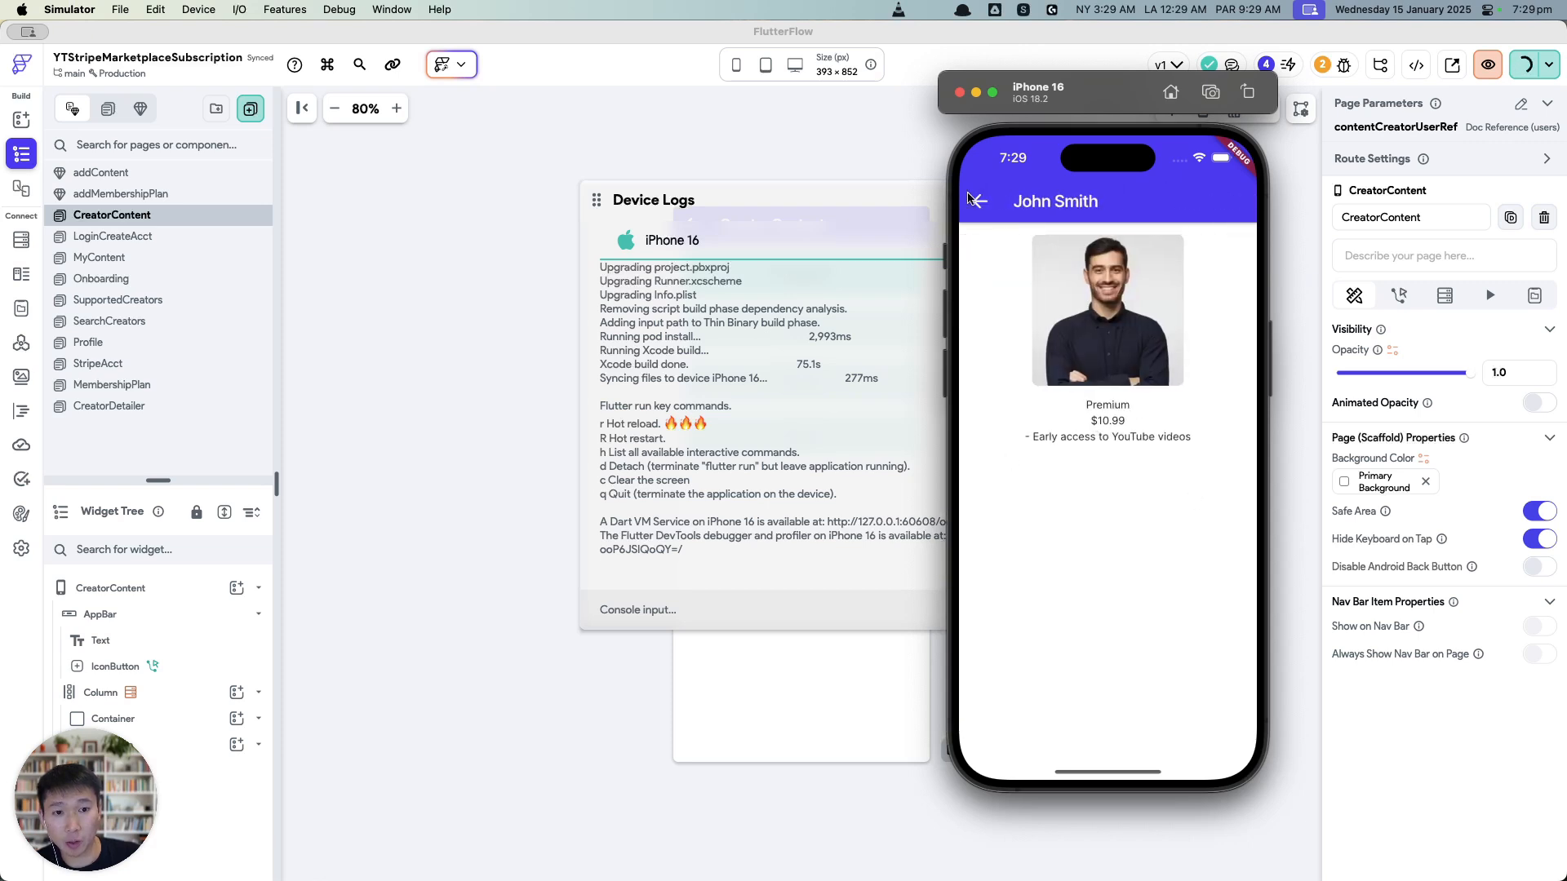
{"action": "left_click", "coordinate": [972, 200]}
Step: Open Supported Creators, tap the creator to view its content, then go to Profile
{"action": "left_click", "coordinate": [1105, 725]}
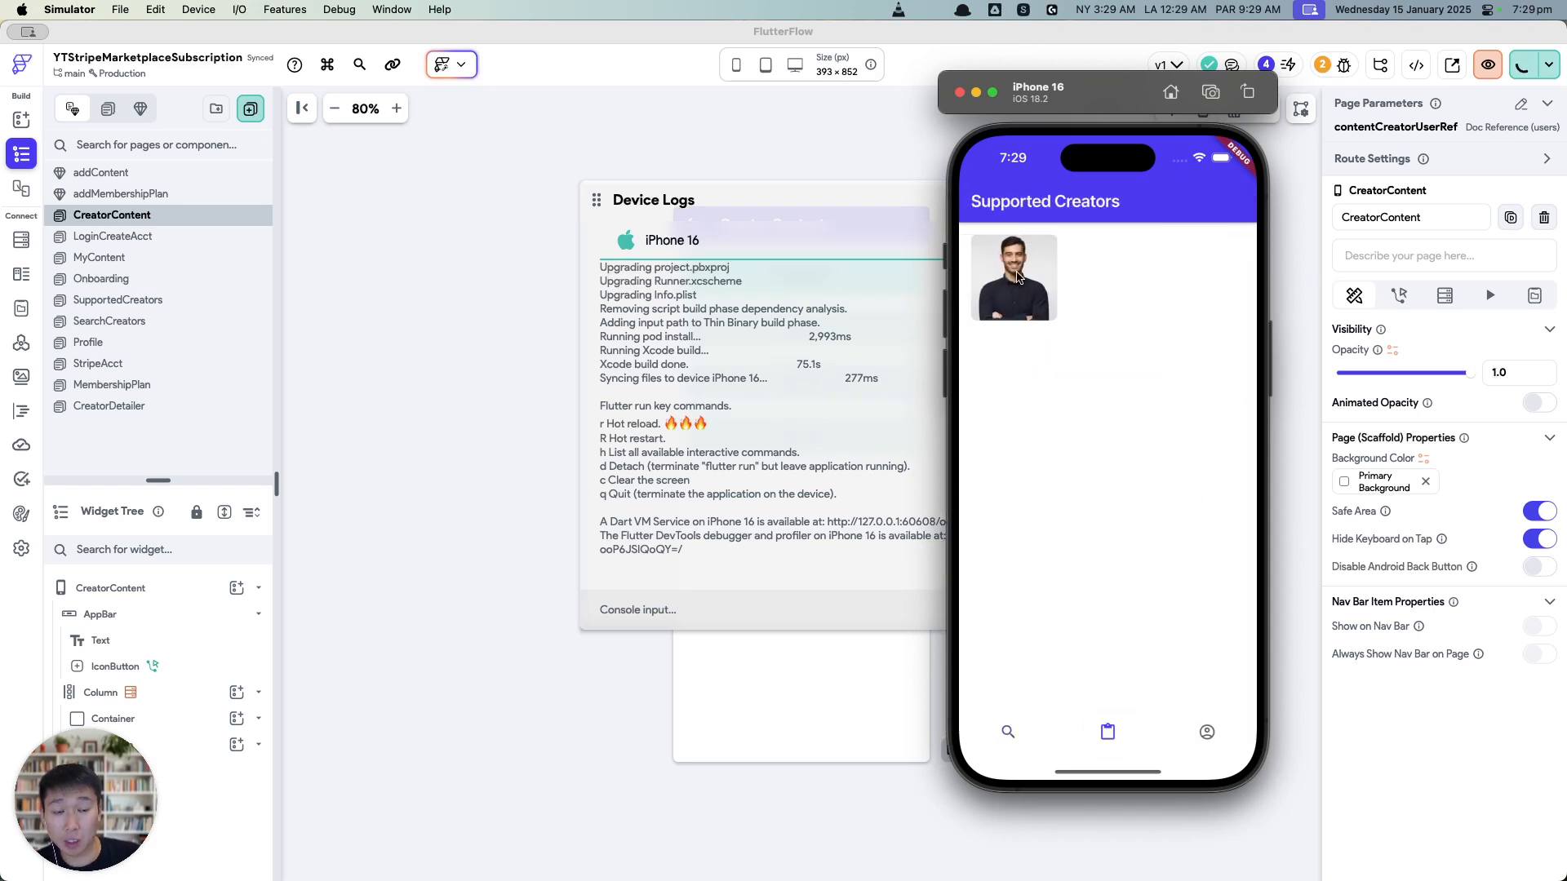
{"action": "left_click", "coordinate": [863, 219]}
{"action": "left_click", "coordinate": [1207, 203]}
{"action": "key", "text": "super+Tab"}
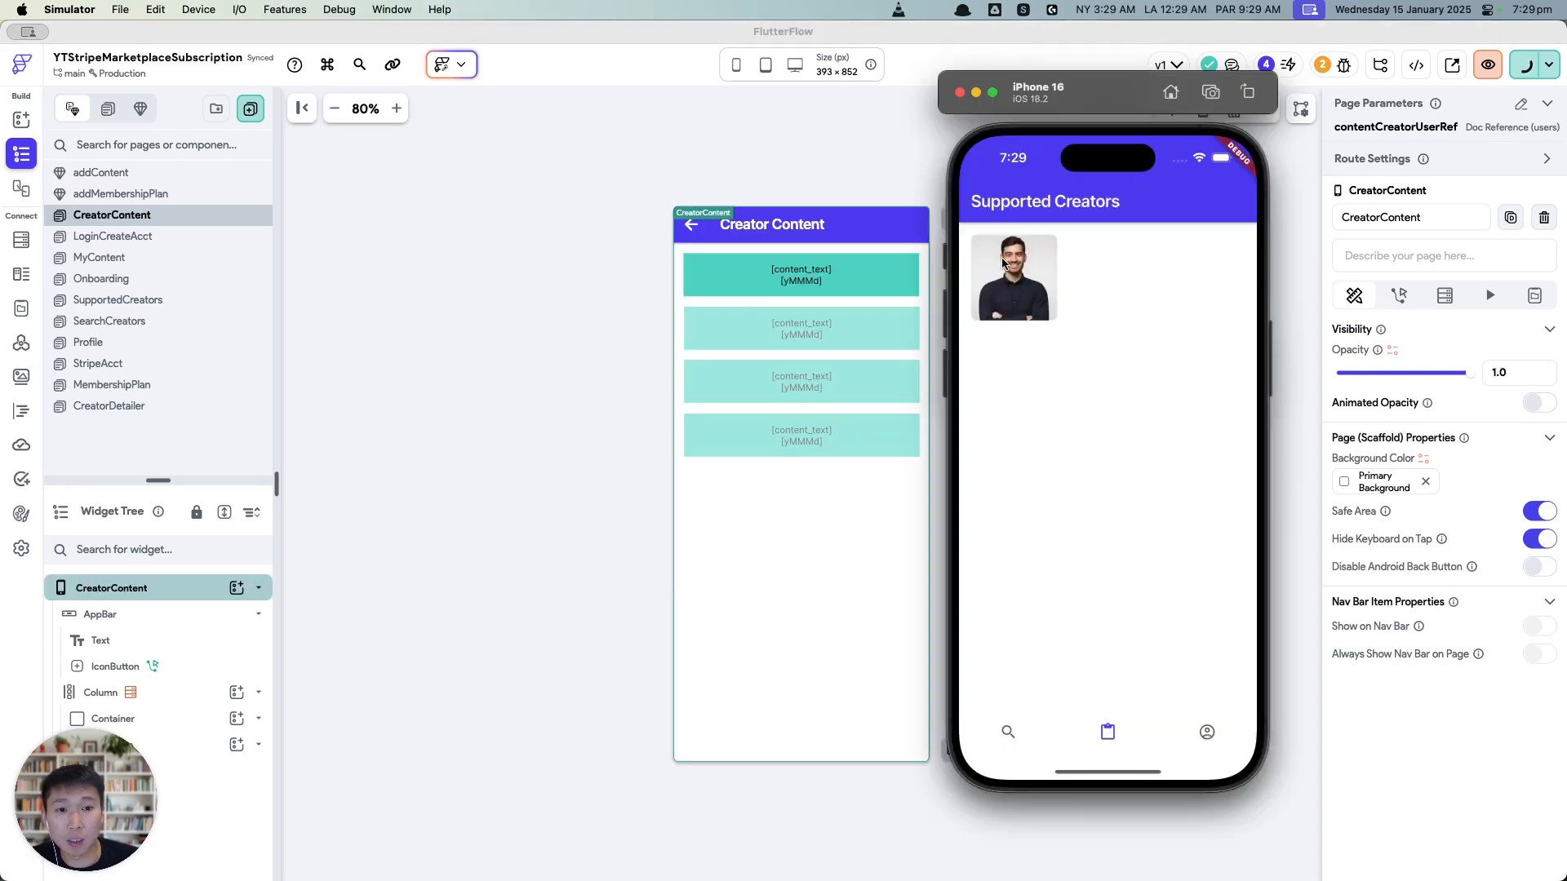
{"action": "left_click", "coordinate": [1020, 279]}
{"action": "left_click", "coordinate": [980, 204]}
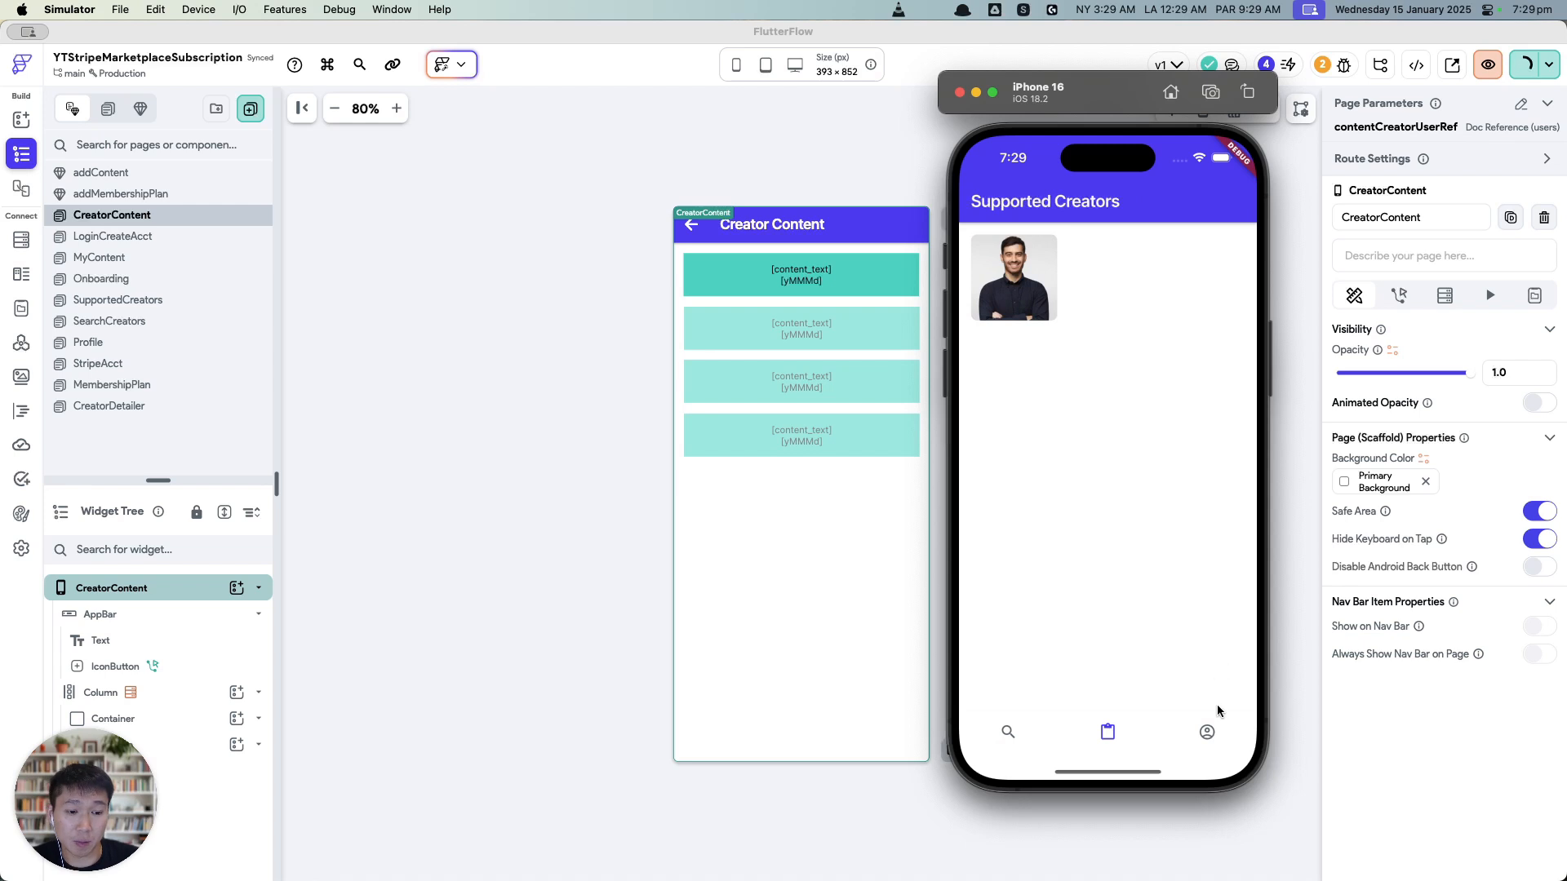
{"action": "left_click", "coordinate": [1207, 732]}
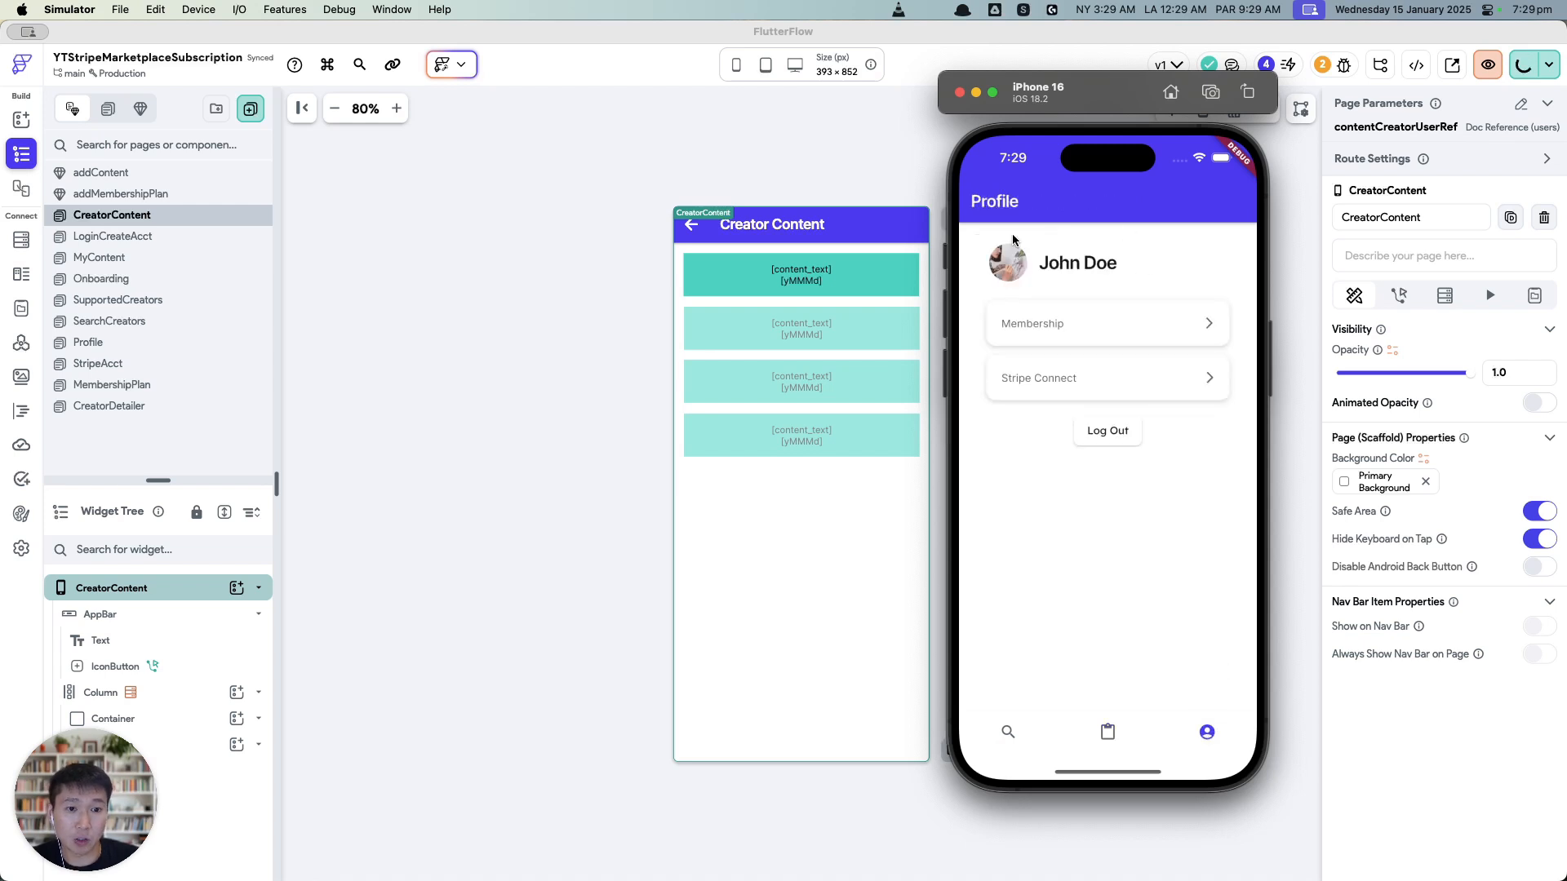
Step: Log out and try creating an account with the creator's e-mail and a password
{"action": "left_click", "coordinate": [1103, 438]}
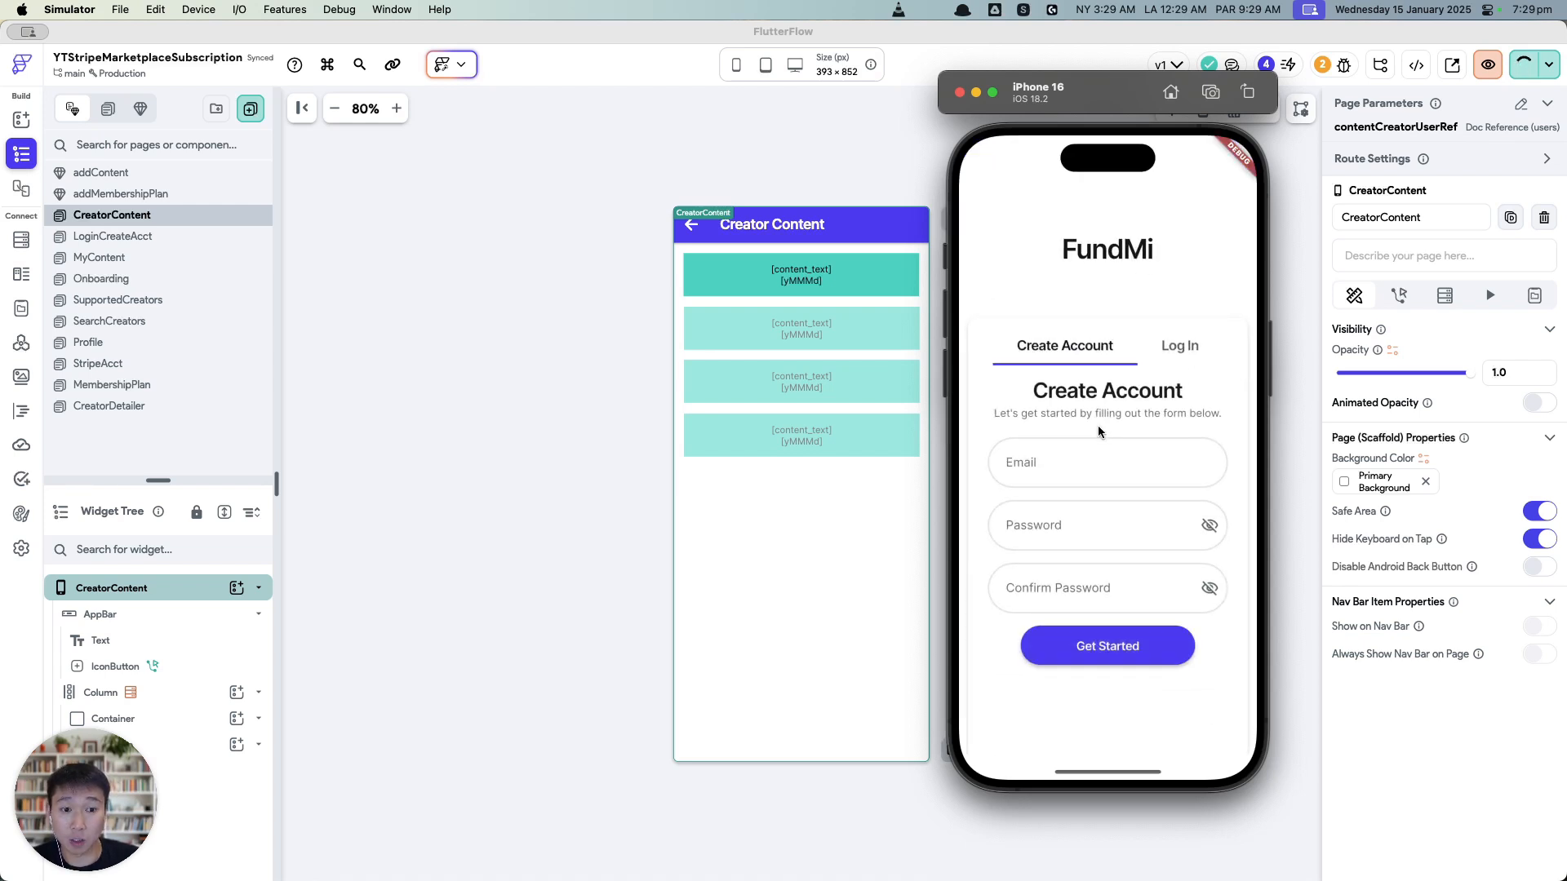
{"action": "left_click", "coordinate": [1109, 464]}
{"action": "type", "text": "john@john.com"}
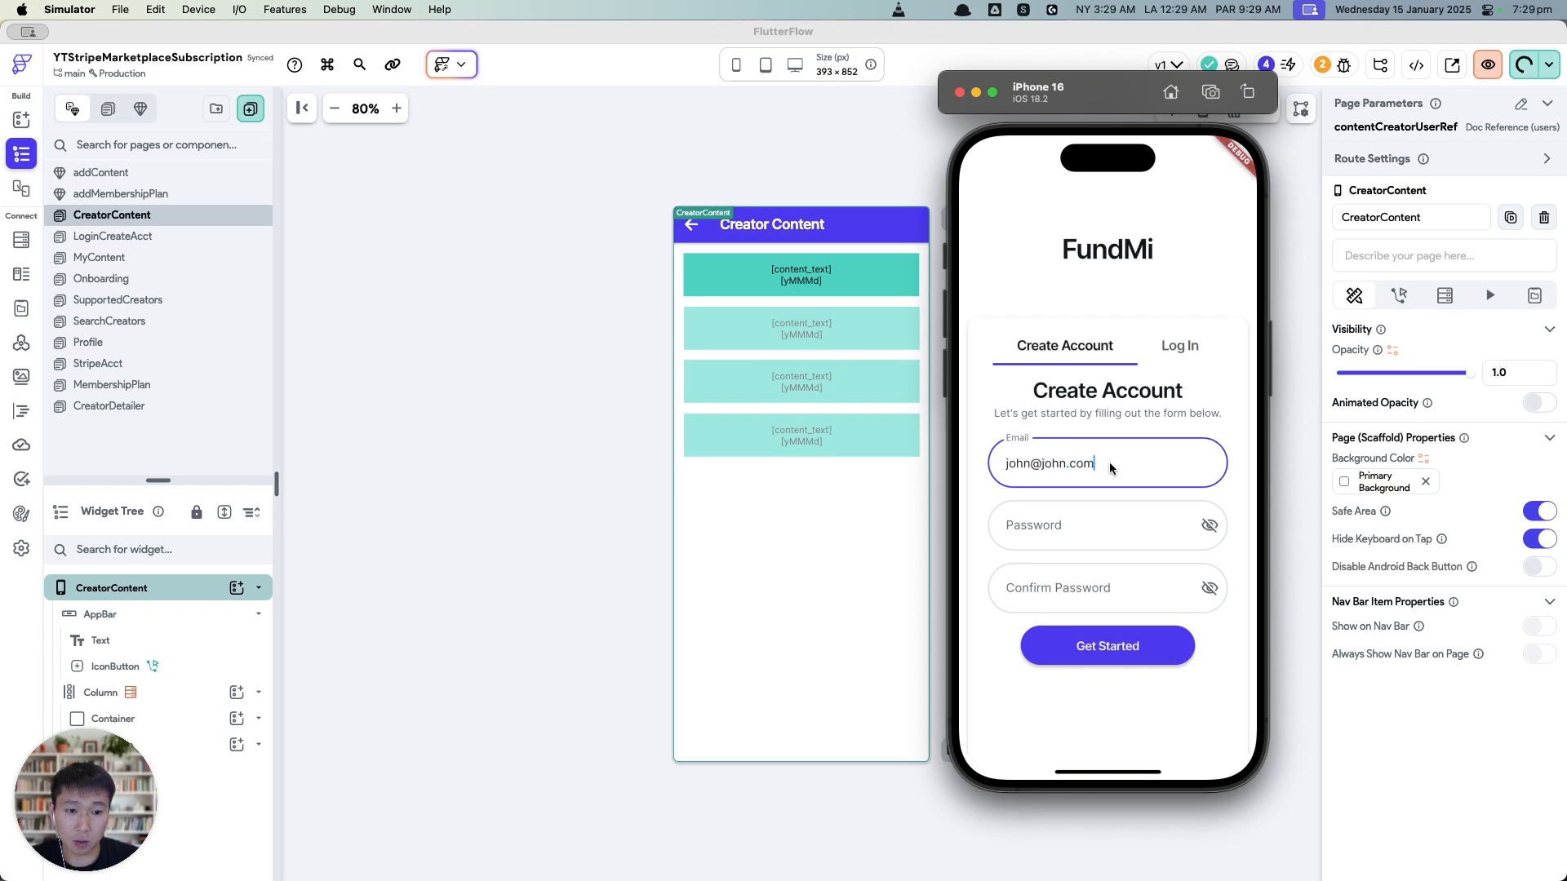
{"action": "key", "text": "Tab"}
{"action": "type", "text": "123456"}
{"action": "left_click", "coordinate": [1147, 590]}
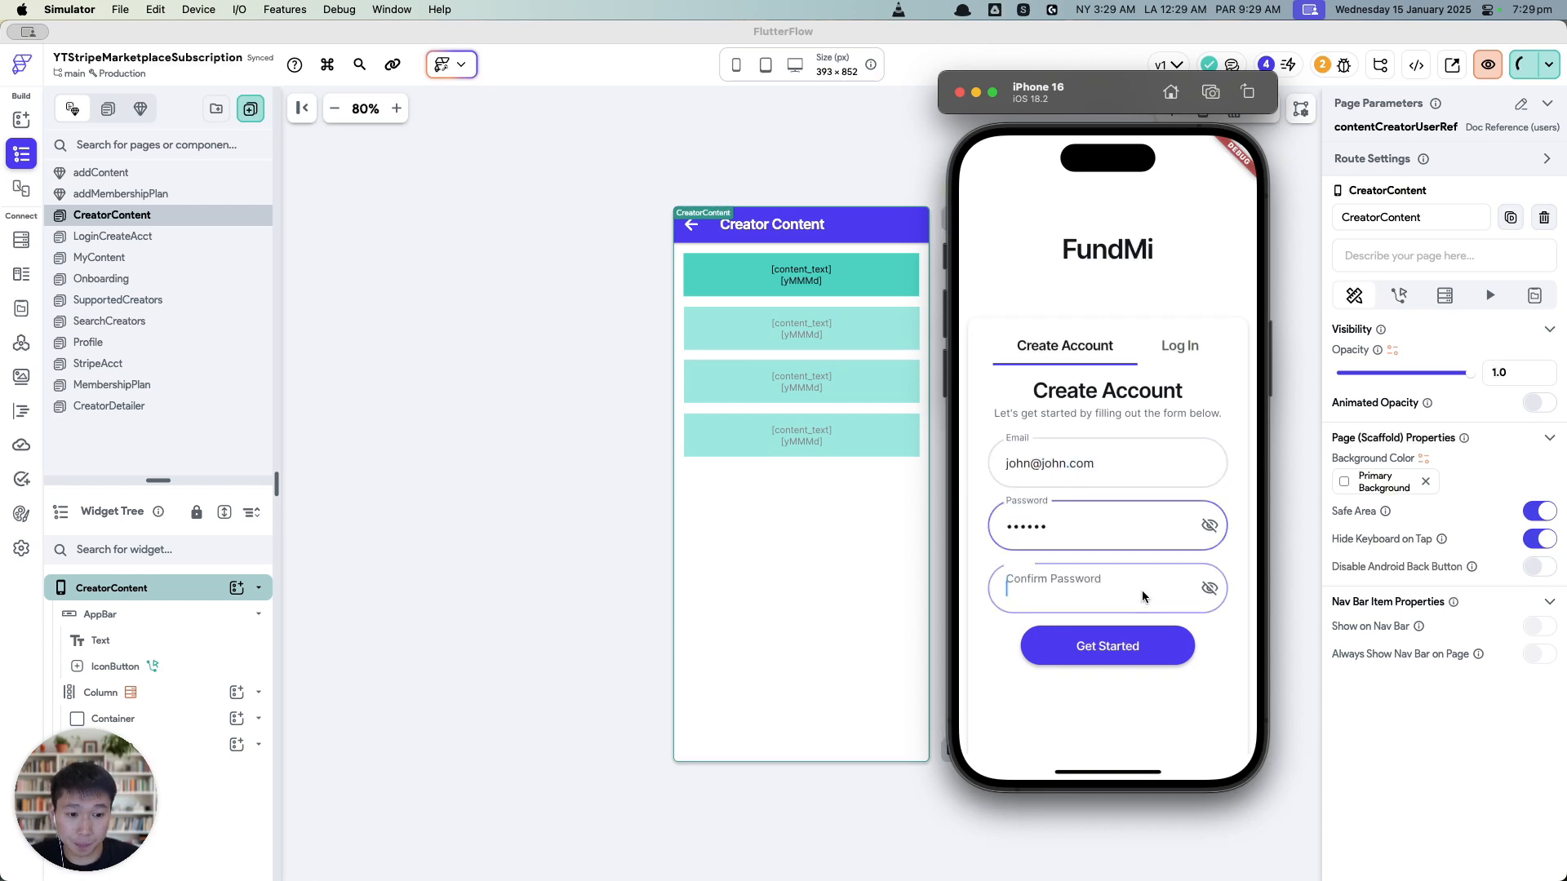
{"action": "type", "text": "123456"}
{"action": "left_click", "coordinate": [1110, 653]}
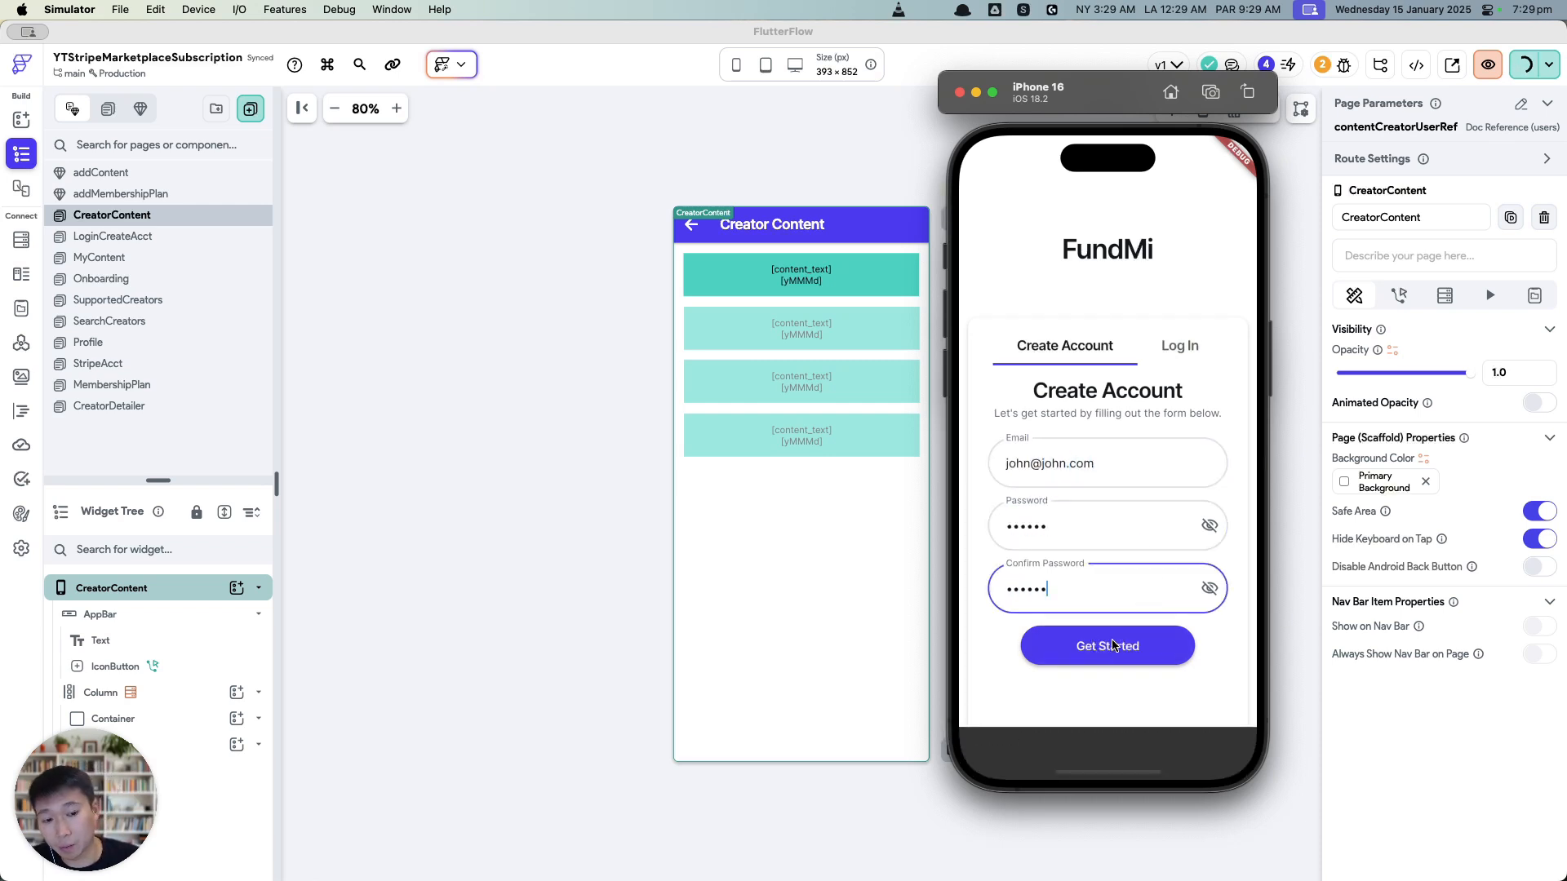
Step: Switch to Log In and sign in with the creator's e-mail and password
{"action": "left_click", "coordinate": [1180, 348]}
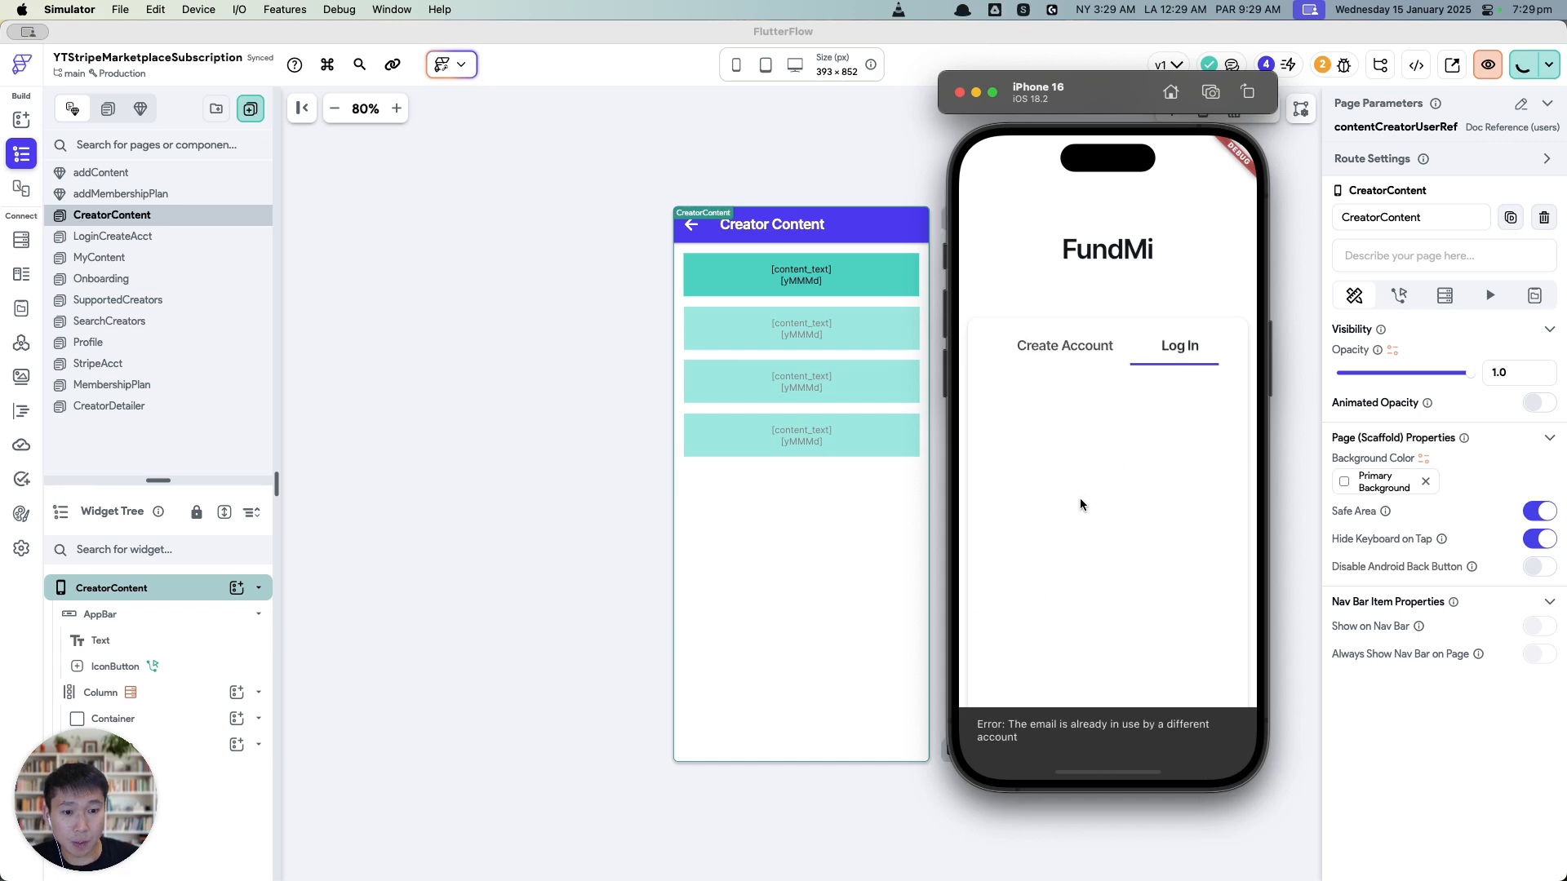
{"action": "left_click", "coordinate": [1085, 469]}
{"action": "type", "text": "jhon@j"}
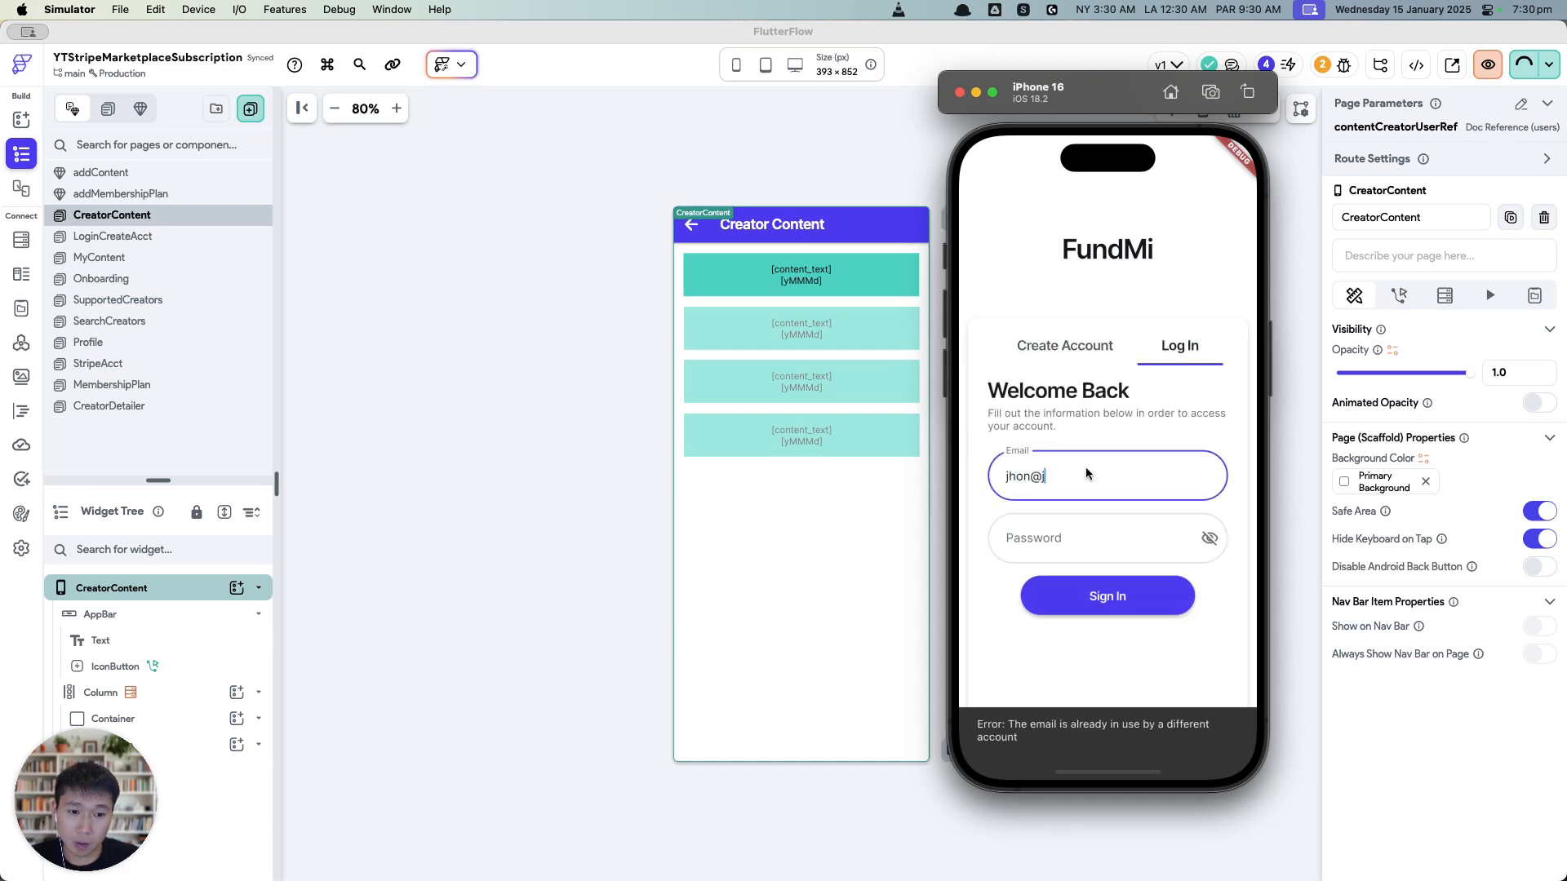
{"action": "key", "text": "BackSpace"}
{"action": "key", "text": "BackSpace"}
{"action": "key", "text": "BackSpace"}
{"action": "type", "text": "ohn@john.com"}
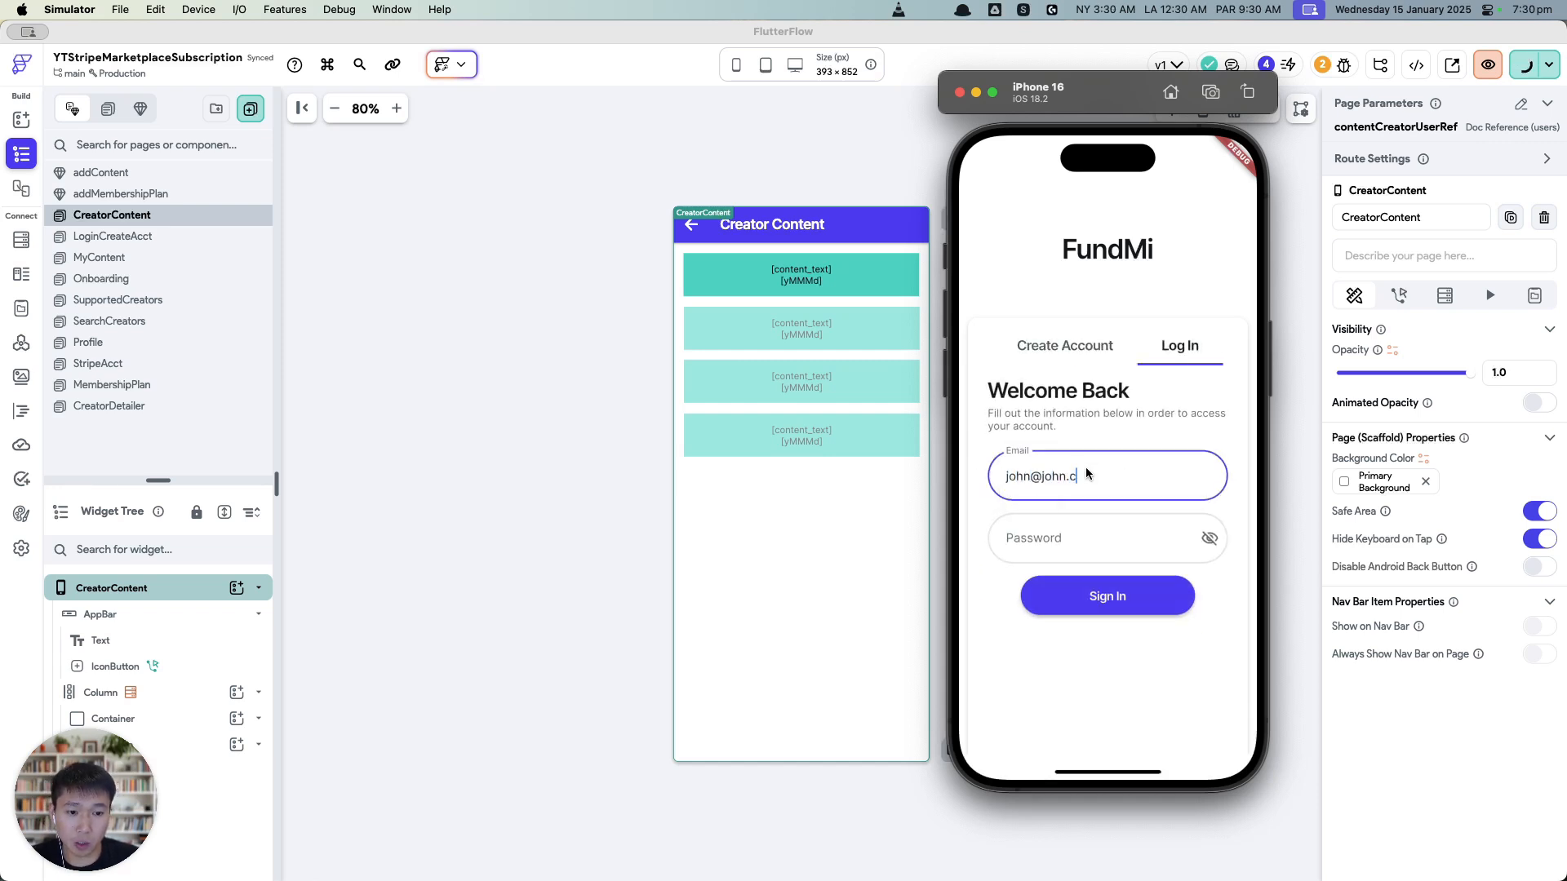
{"action": "left_click", "coordinate": [1094, 546]}
{"action": "type", "text": "12345"}
{"action": "left_click", "coordinate": [1107, 596]}
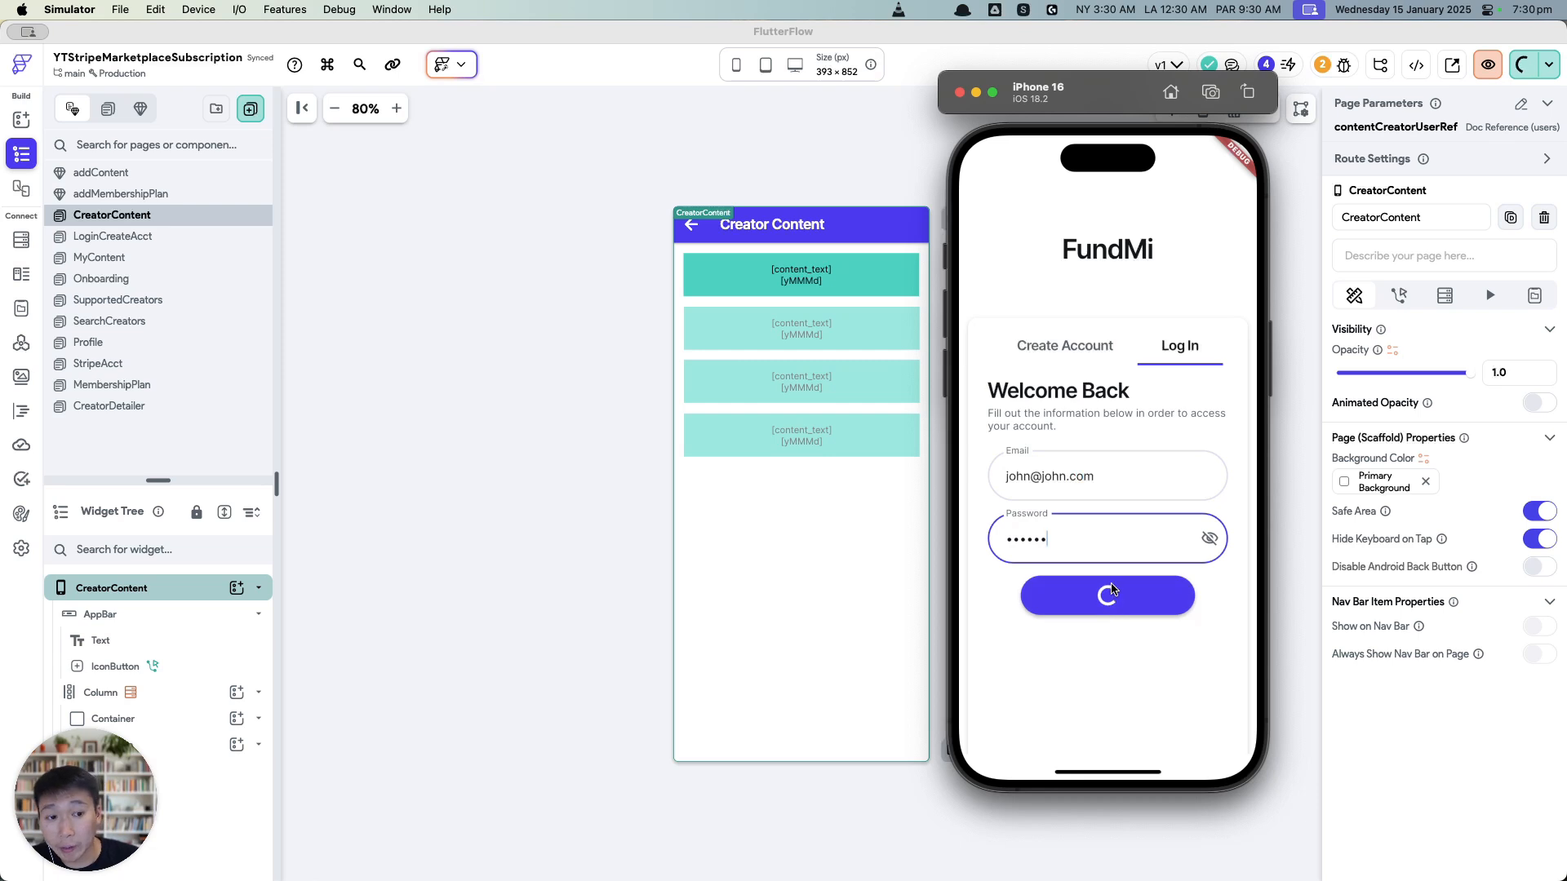
Step: Check the Profile, creator detail and Supported Creators tabs, ending on Profile
{"action": "left_click", "coordinate": [1201, 734]}
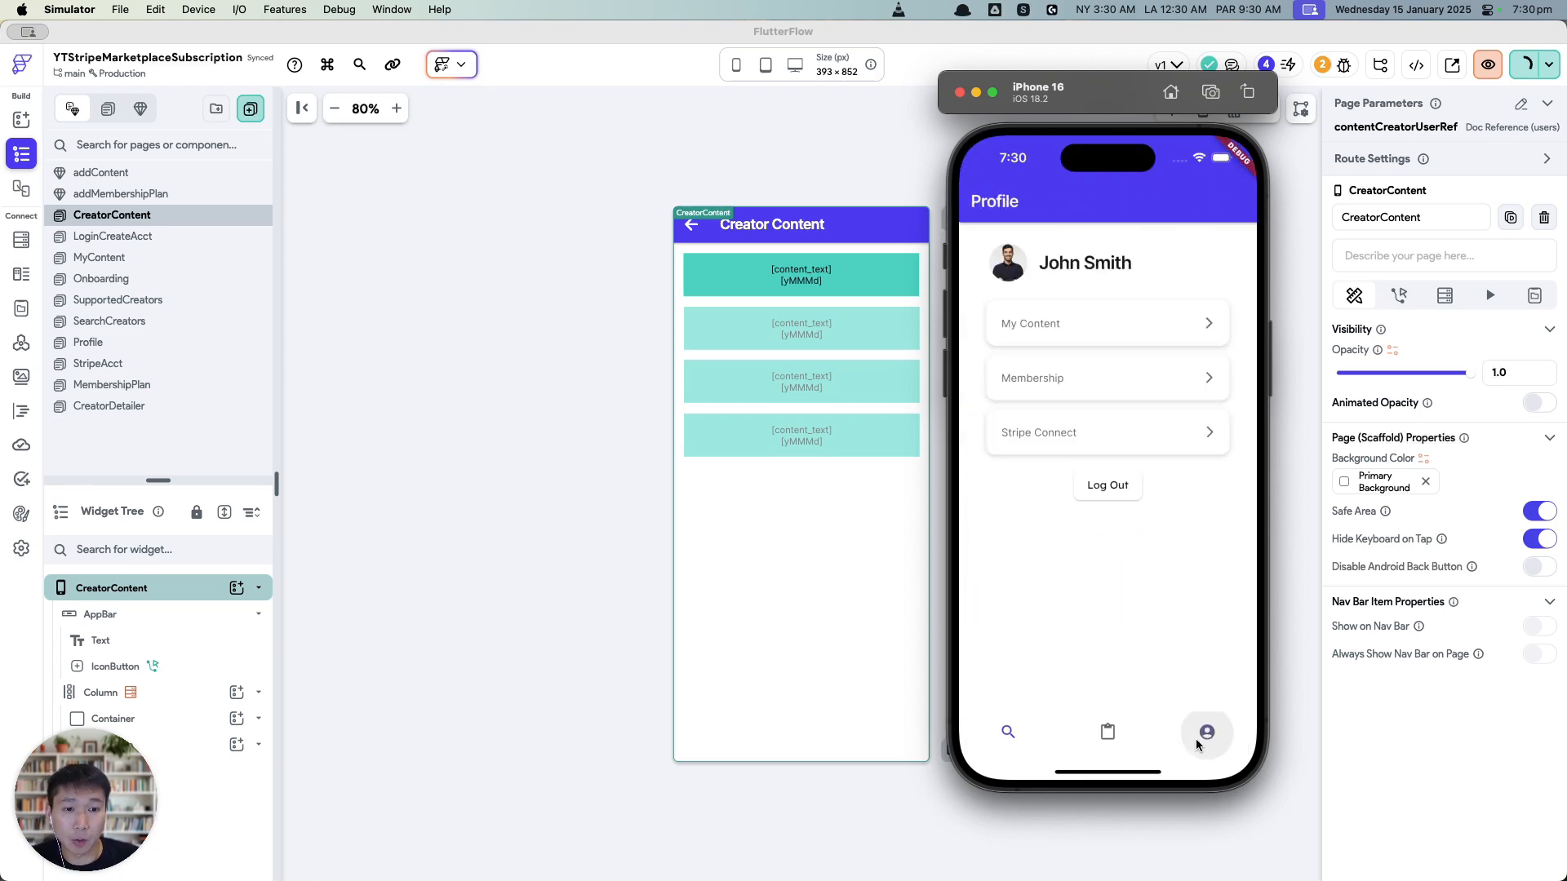
{"action": "left_click", "coordinate": [1011, 734]}
{"action": "left_click", "coordinate": [1049, 315]}
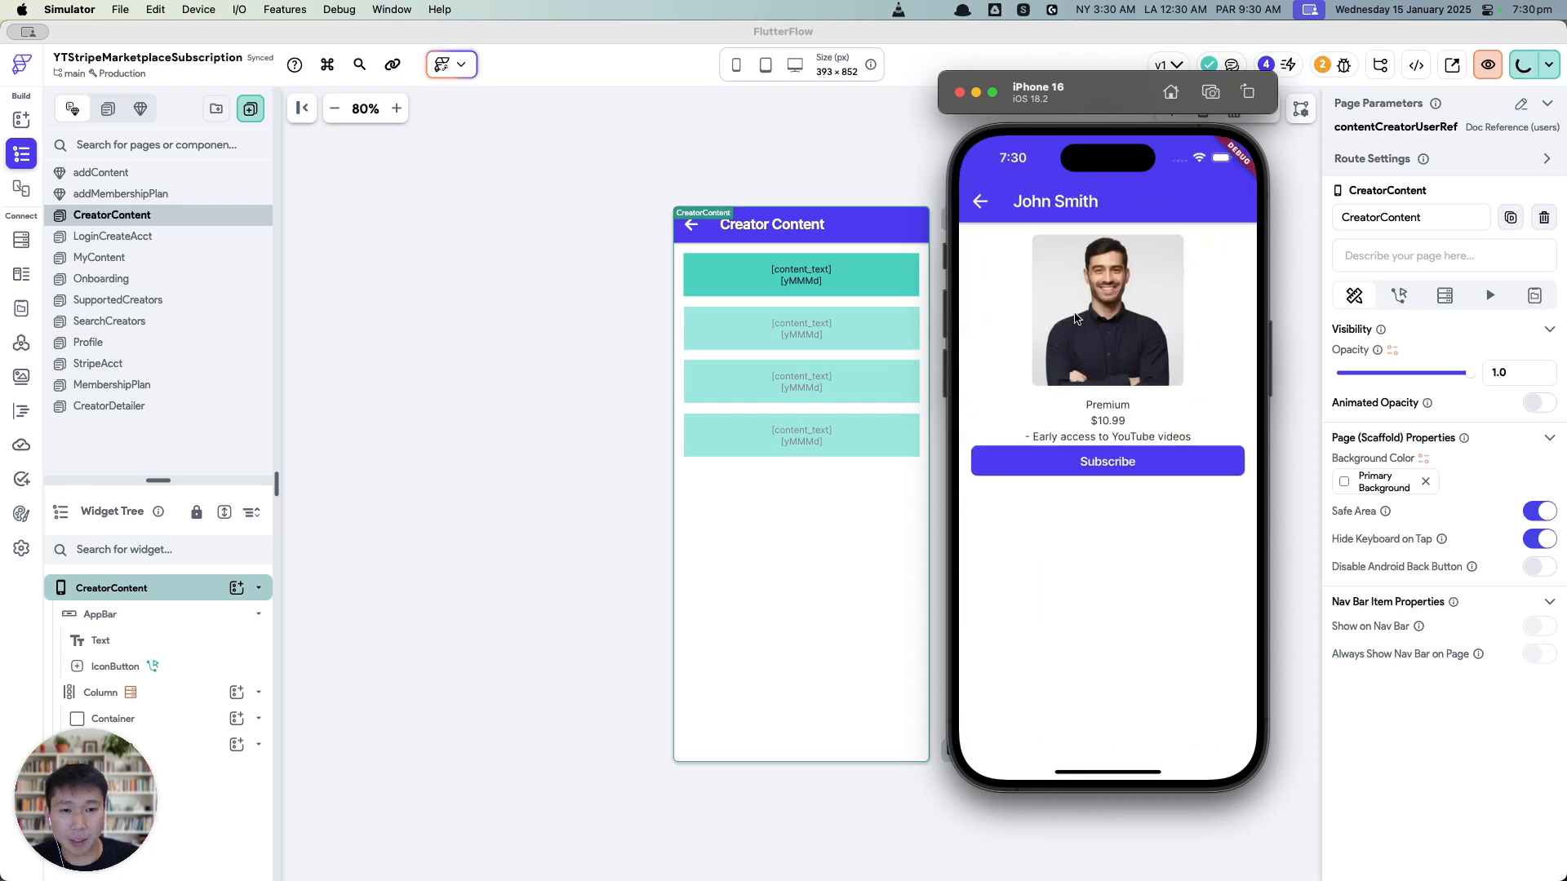
{"action": "left_click", "coordinate": [979, 199]}
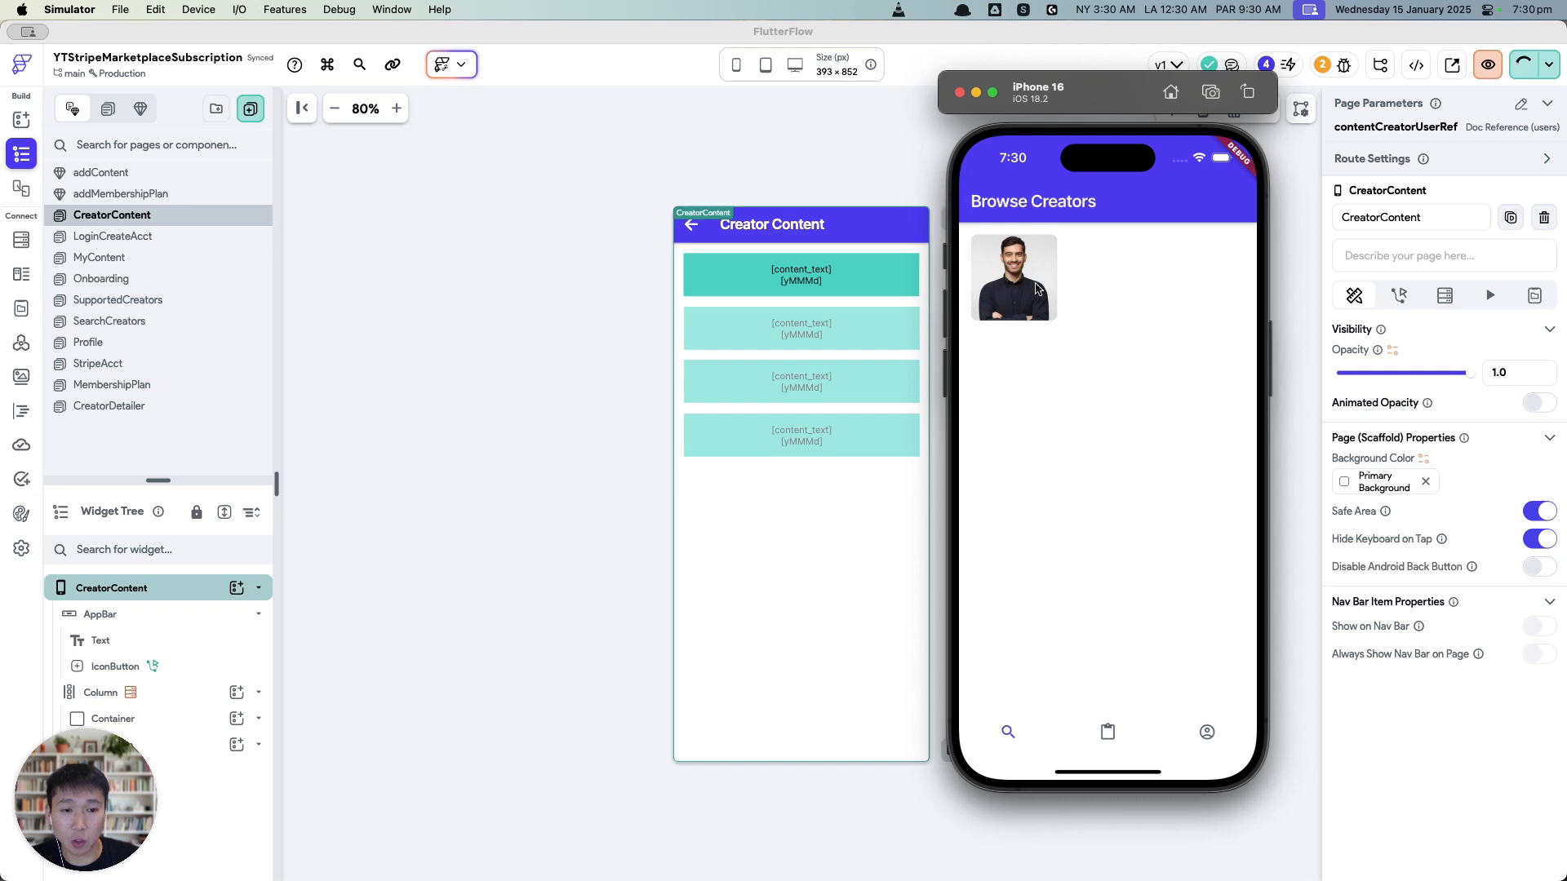
{"action": "left_click", "coordinate": [1115, 732]}
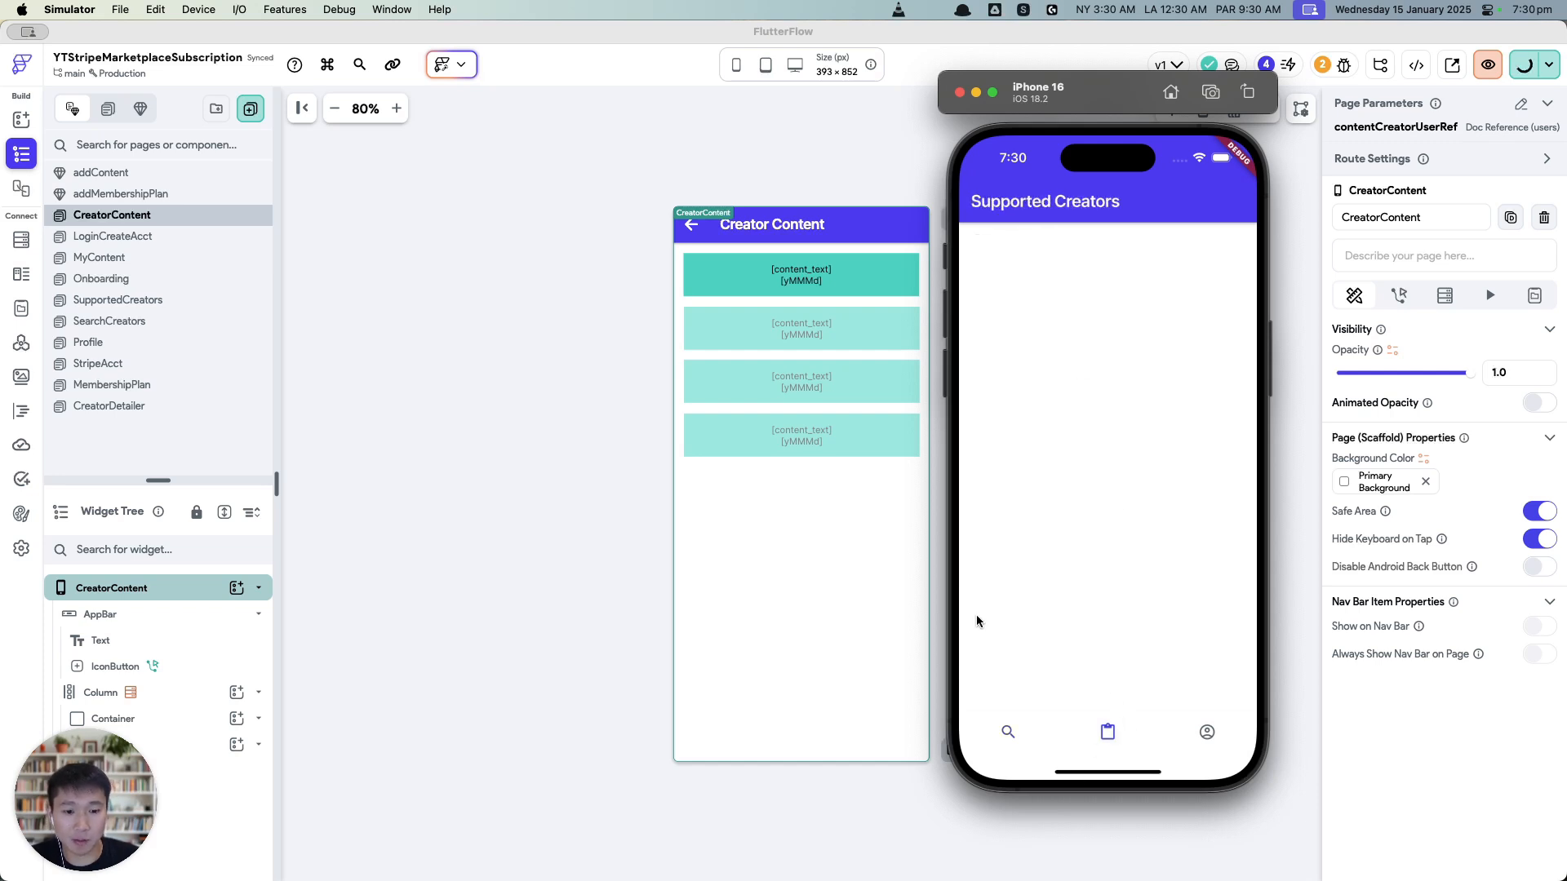
{"action": "left_click", "coordinate": [1001, 734]}
{"action": "left_click", "coordinate": [1208, 731]}
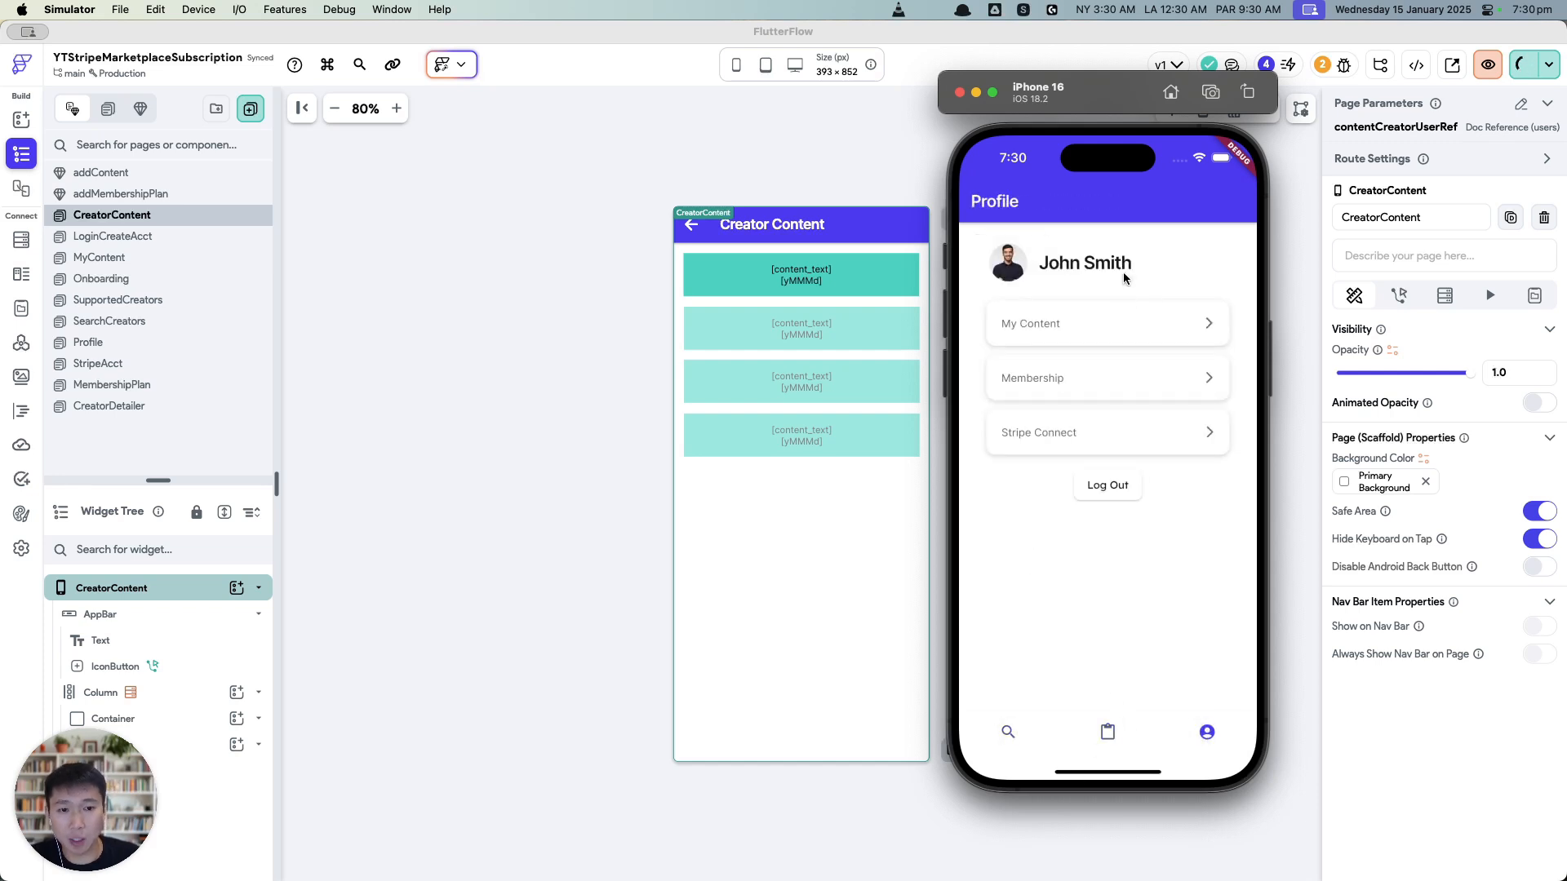
Step: From My Content, publish a new post reading 'Hello world! this is amazing!'
{"action": "left_click", "coordinate": [1038, 330]}
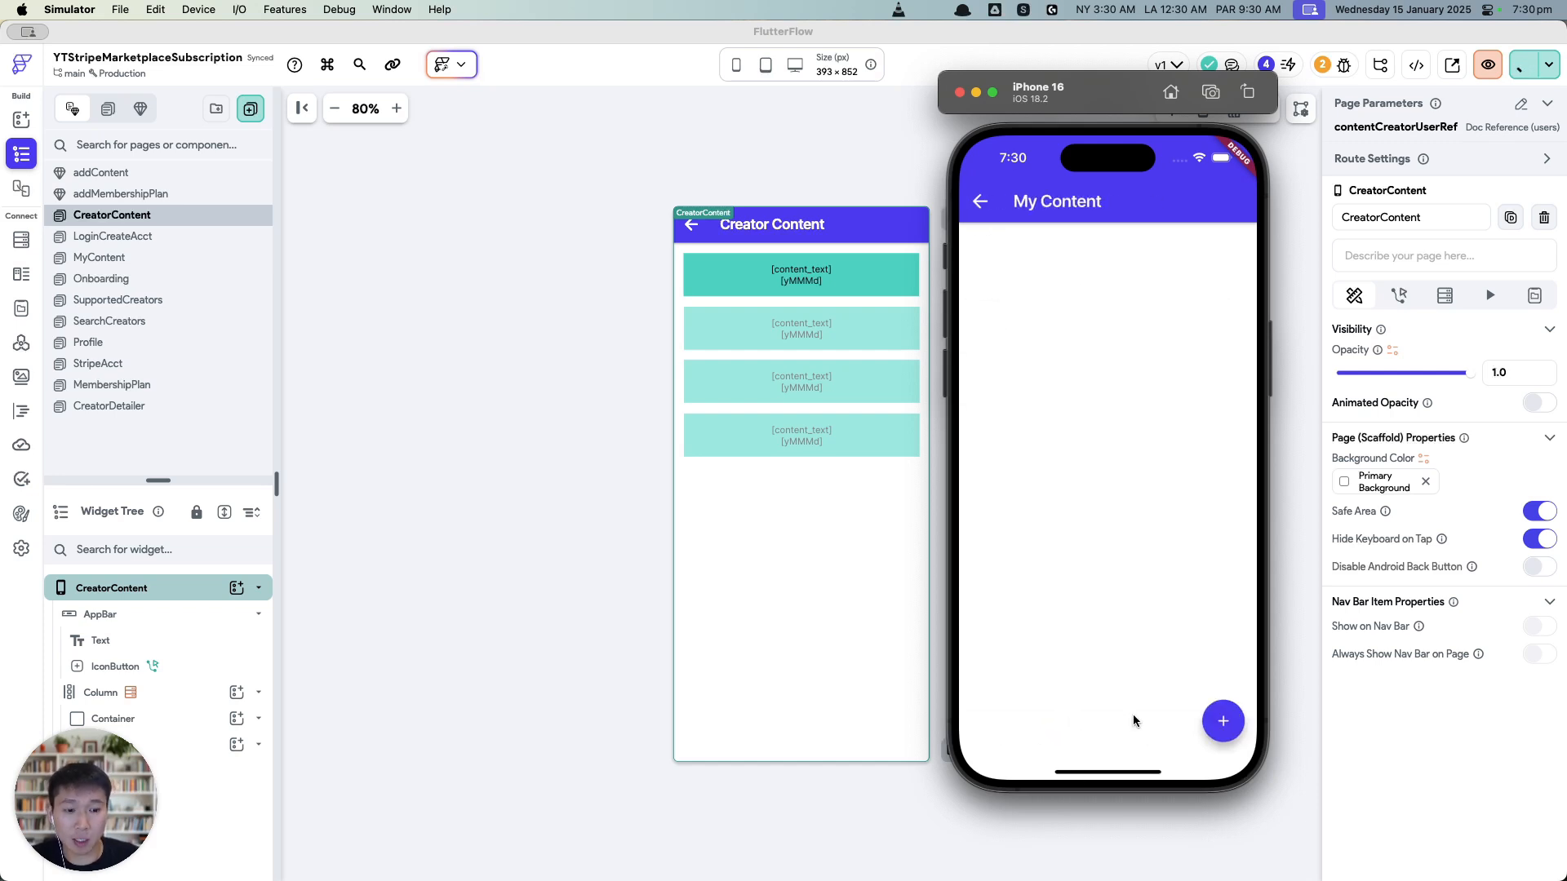
{"action": "left_click", "coordinate": [1221, 723]}
{"action": "type", "text": "Hello "}
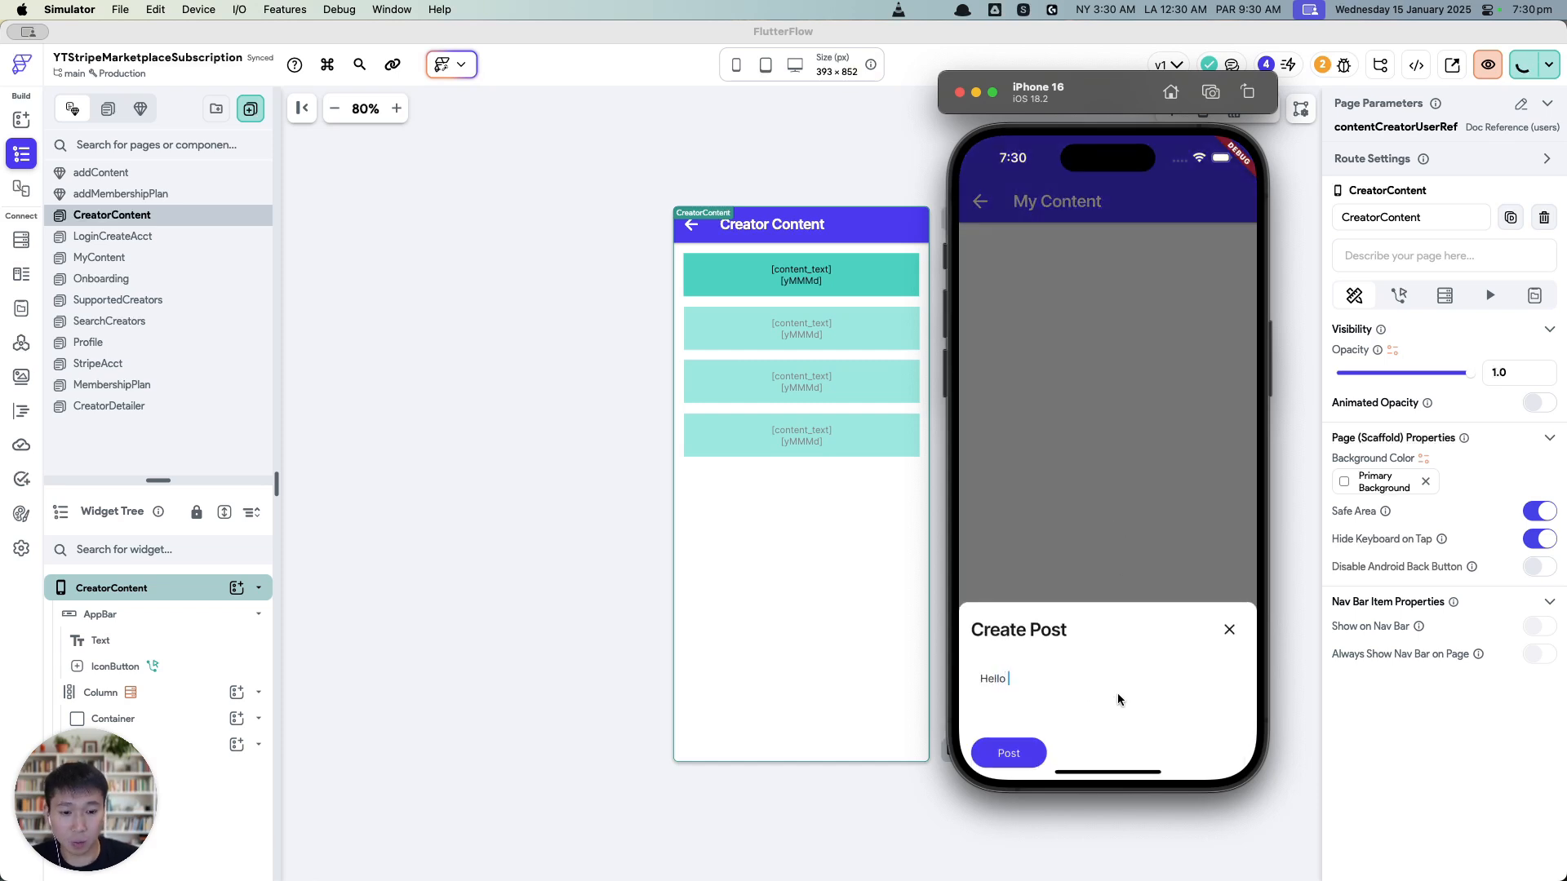
{"action": "type", "text": "world! this is amazing!"}
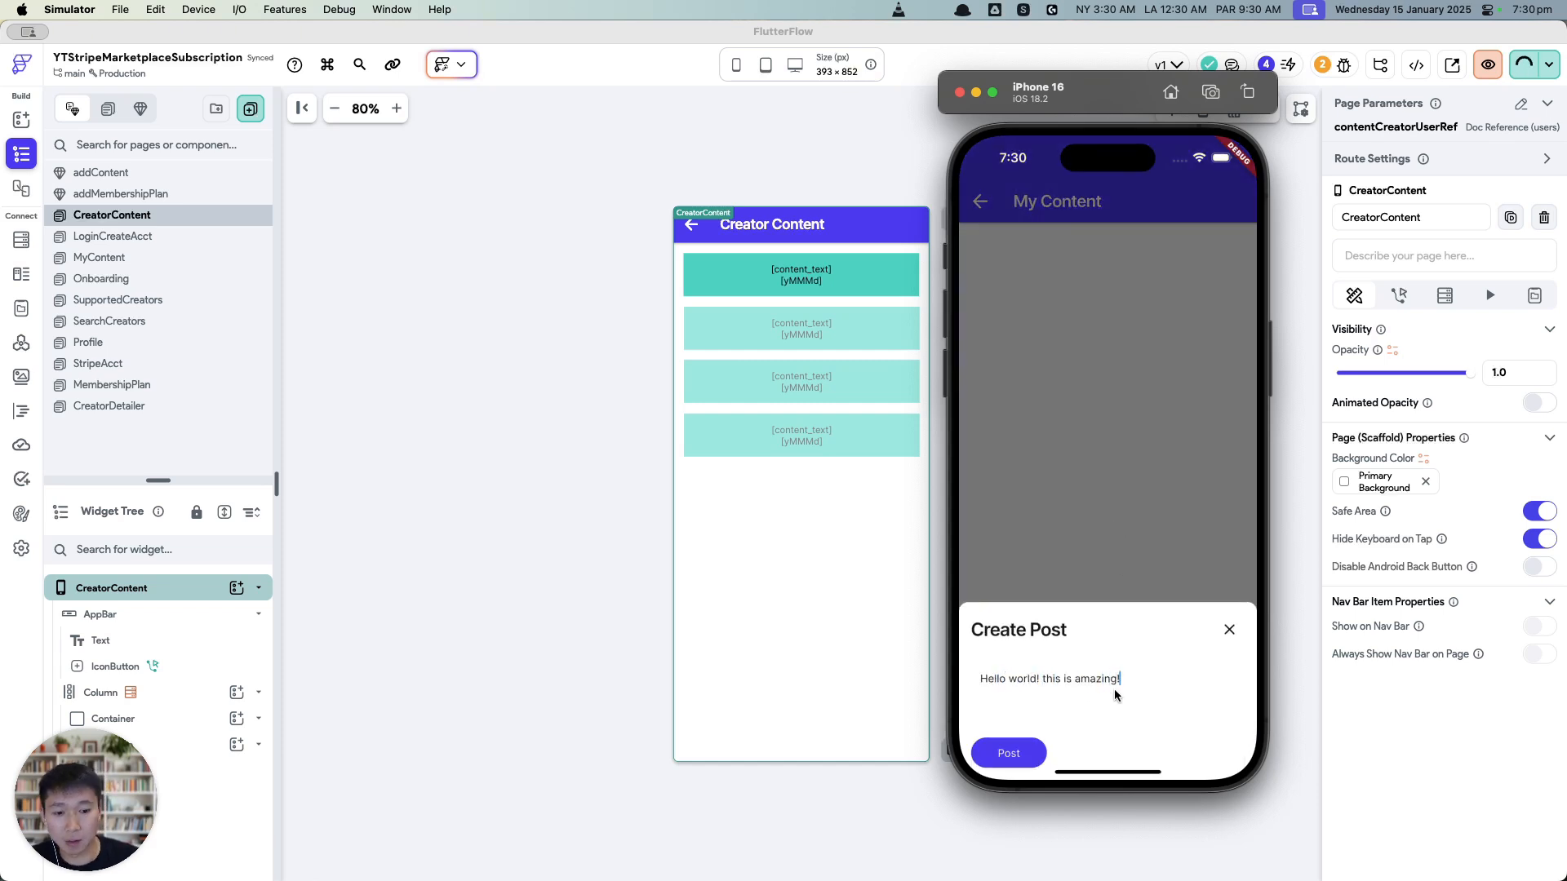
{"action": "left_click", "coordinate": [1028, 756]}
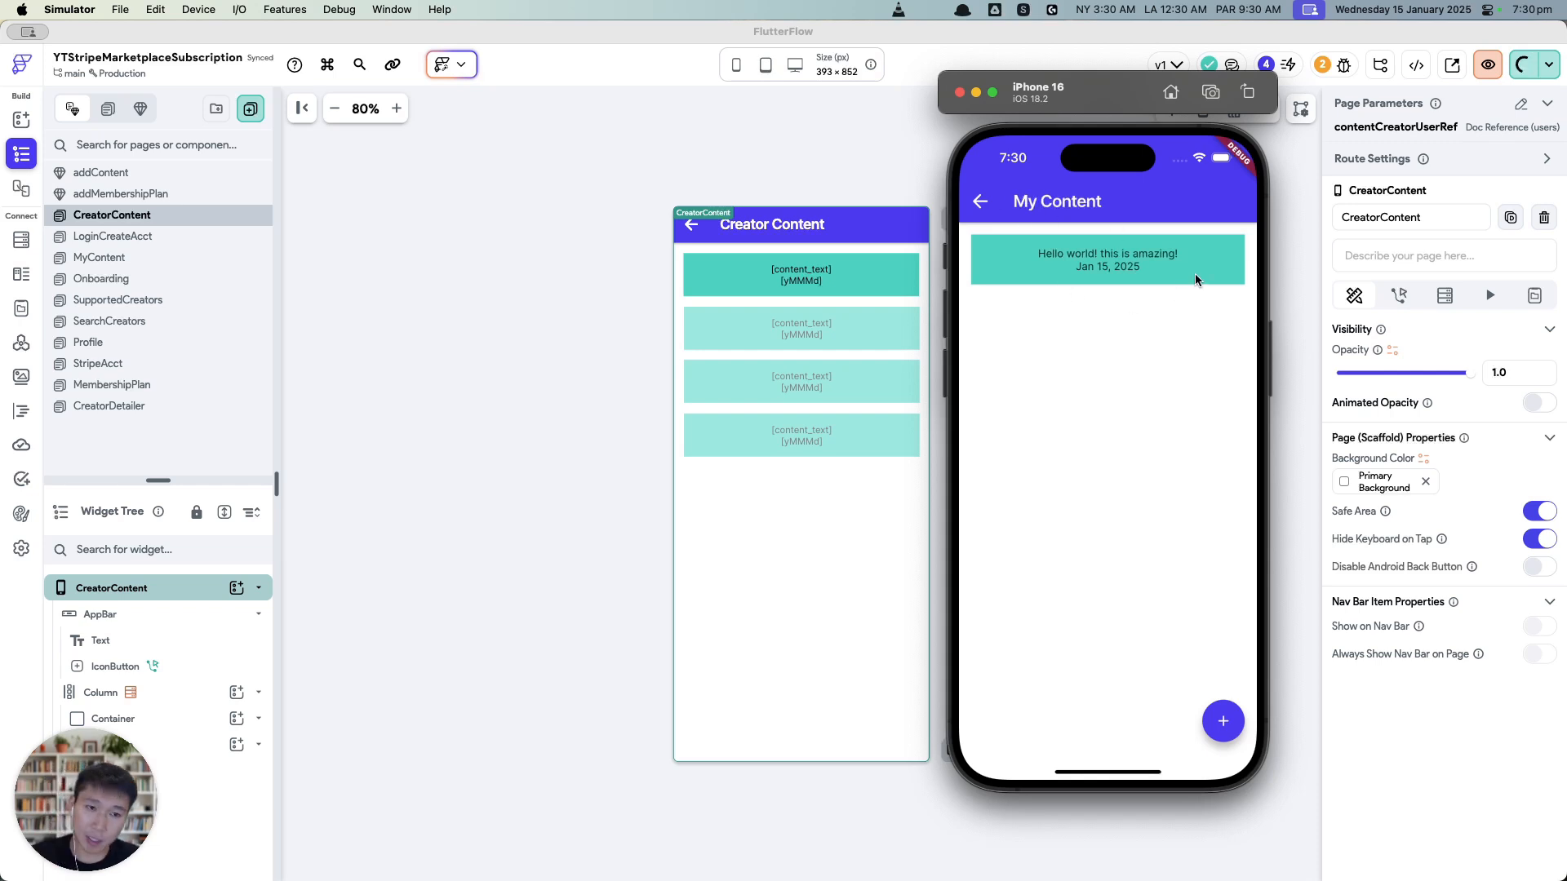
Step: Log out of the creator account, sign in as the subscriber, and open the supported creator's posts
{"action": "left_click", "coordinate": [980, 203]}
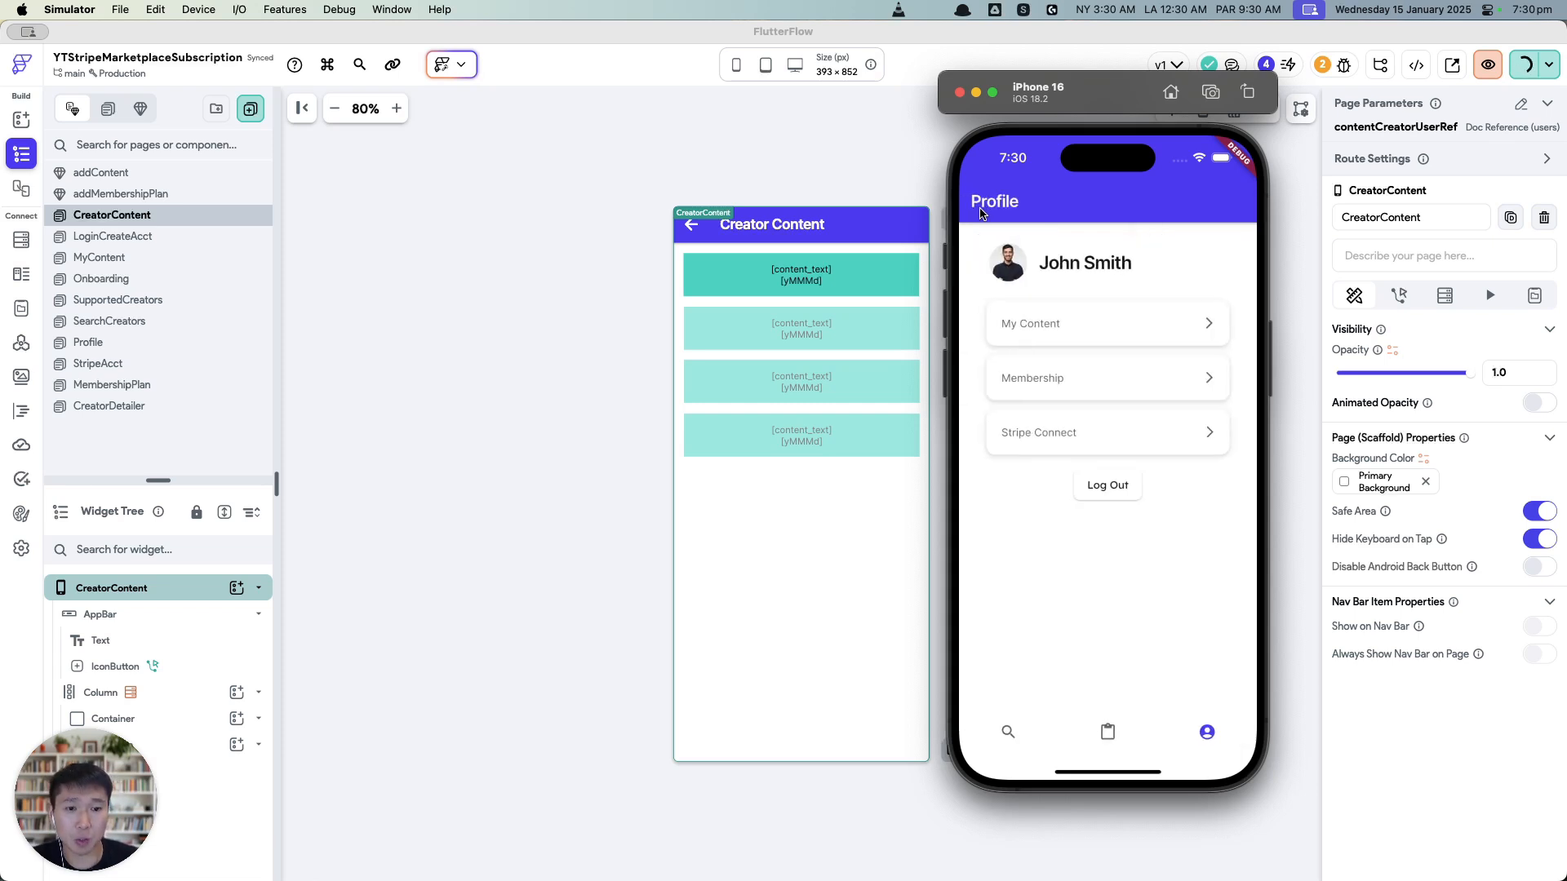
{"action": "left_click", "coordinate": [1130, 491]}
{"action": "left_click", "coordinate": [1172, 357]}
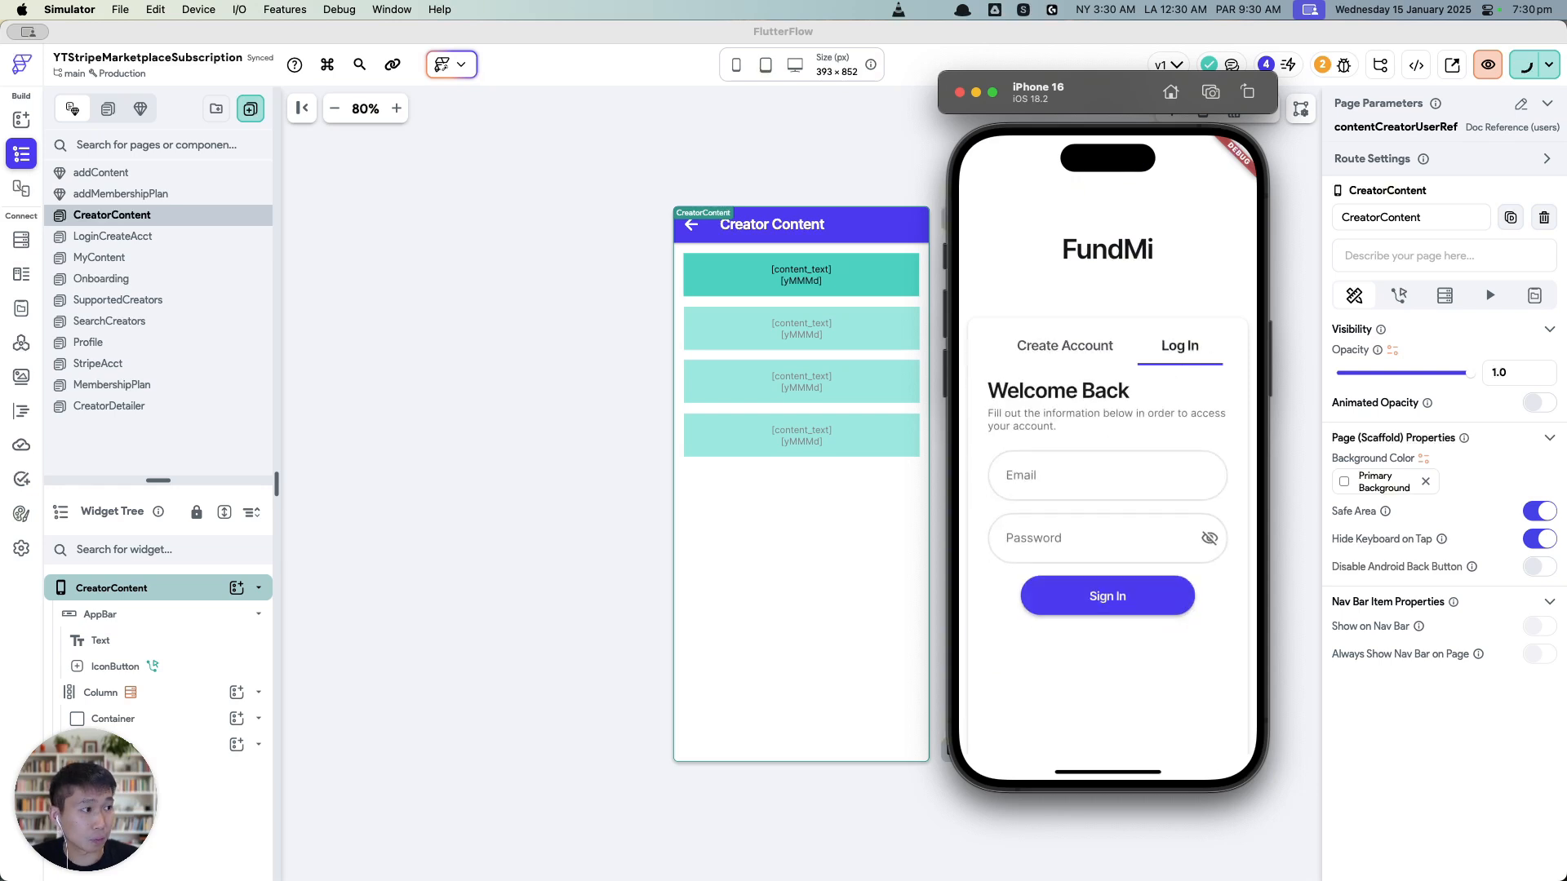
{"action": "key", "text": "super+Tab"}
{"action": "left_click", "coordinate": [1128, 477]}
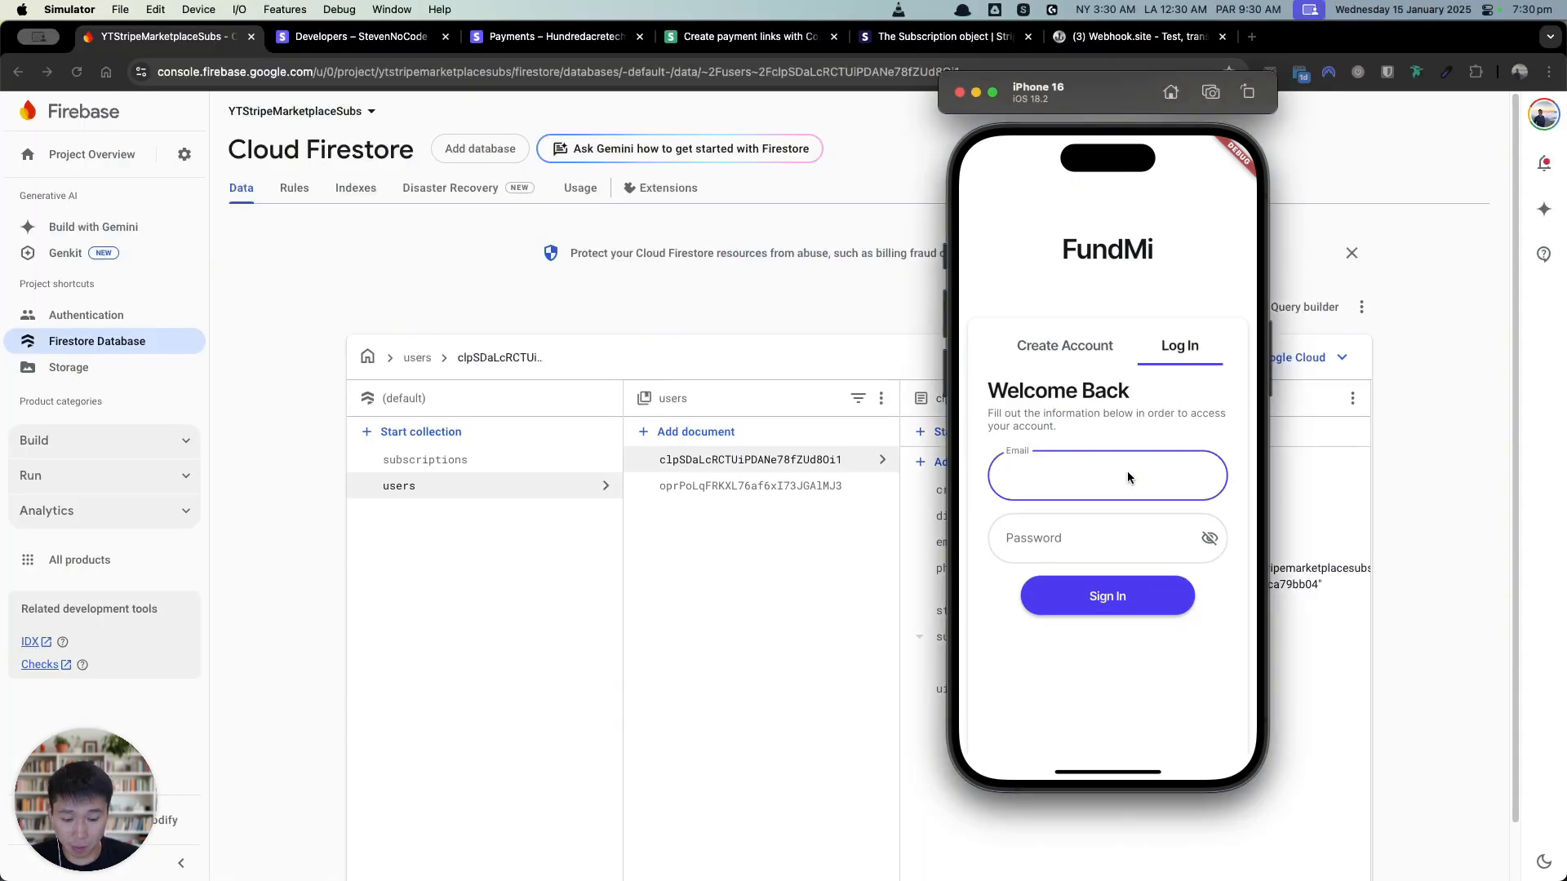
{"action": "type", "text": "john@doe.com"}
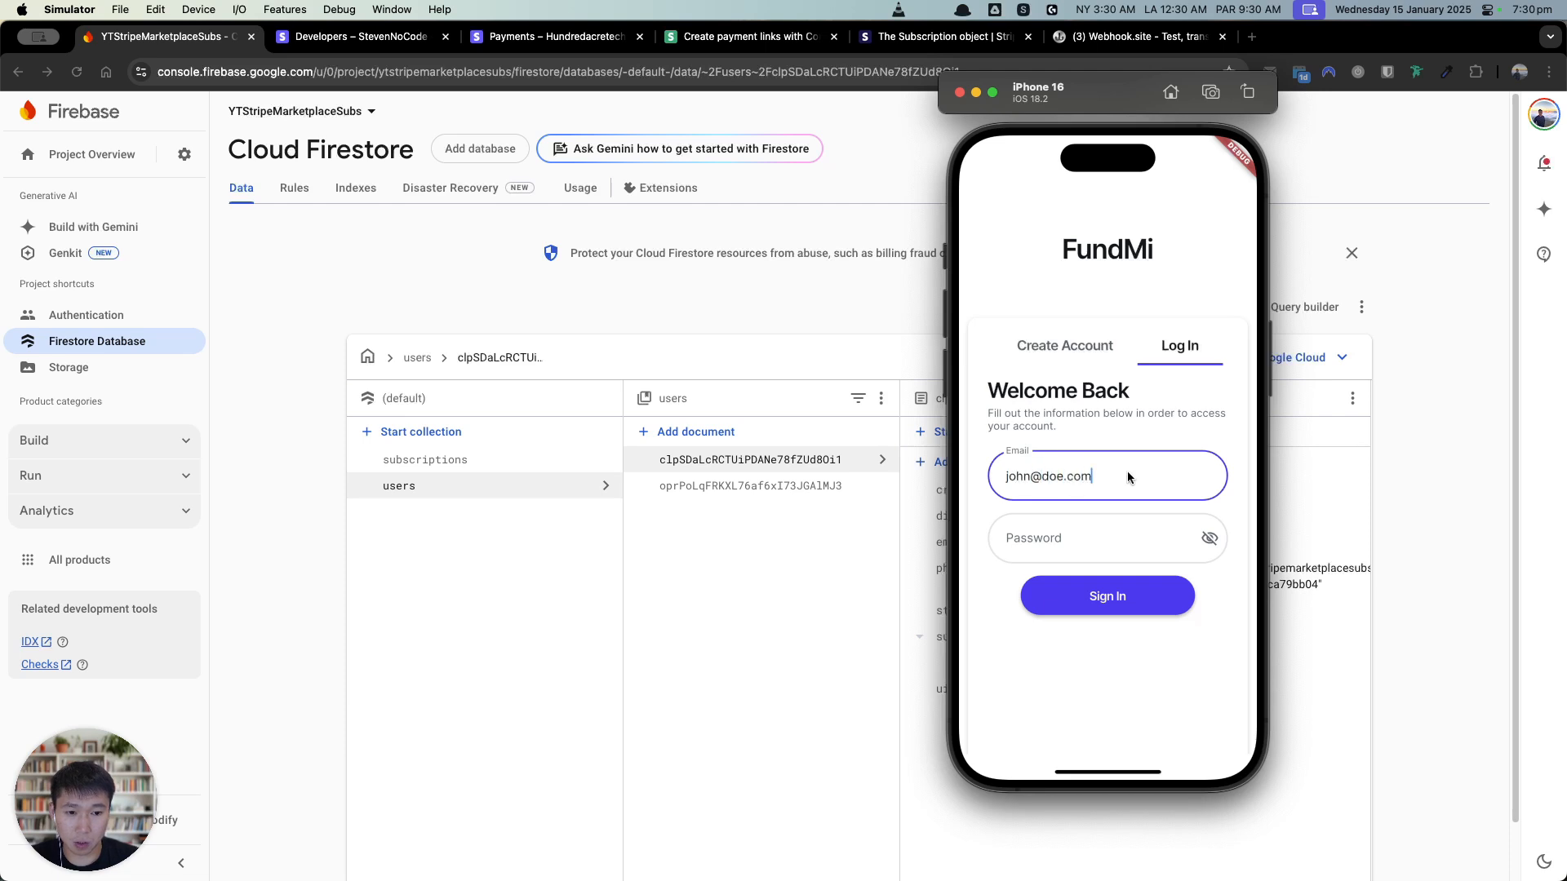
{"action": "key", "text": "Tab"}
{"action": "type", "text": "123456"}
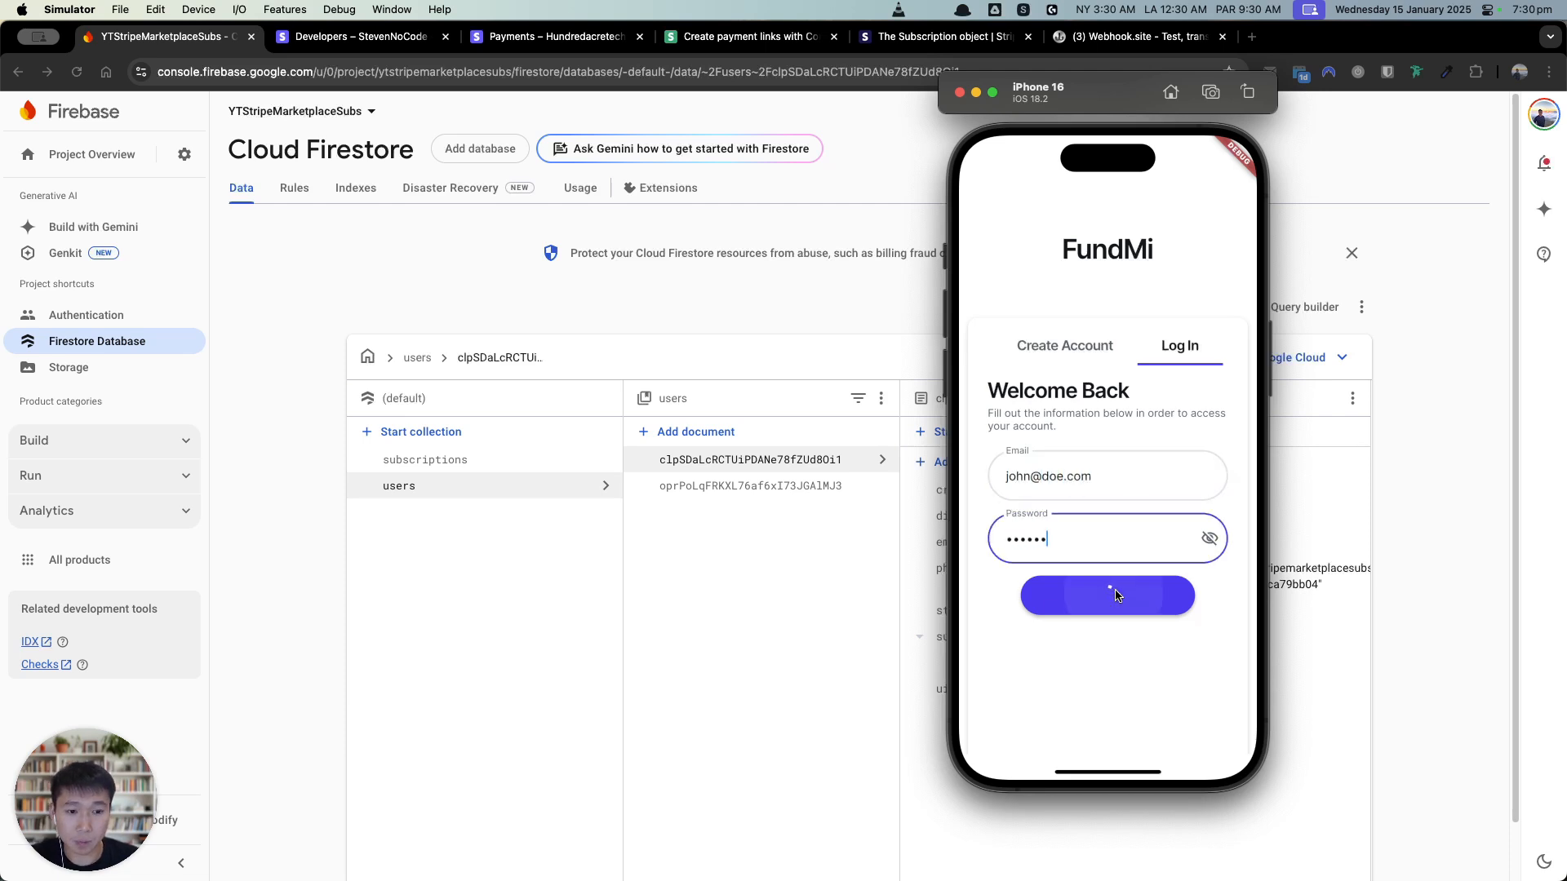
{"action": "left_click", "coordinate": [1118, 596]}
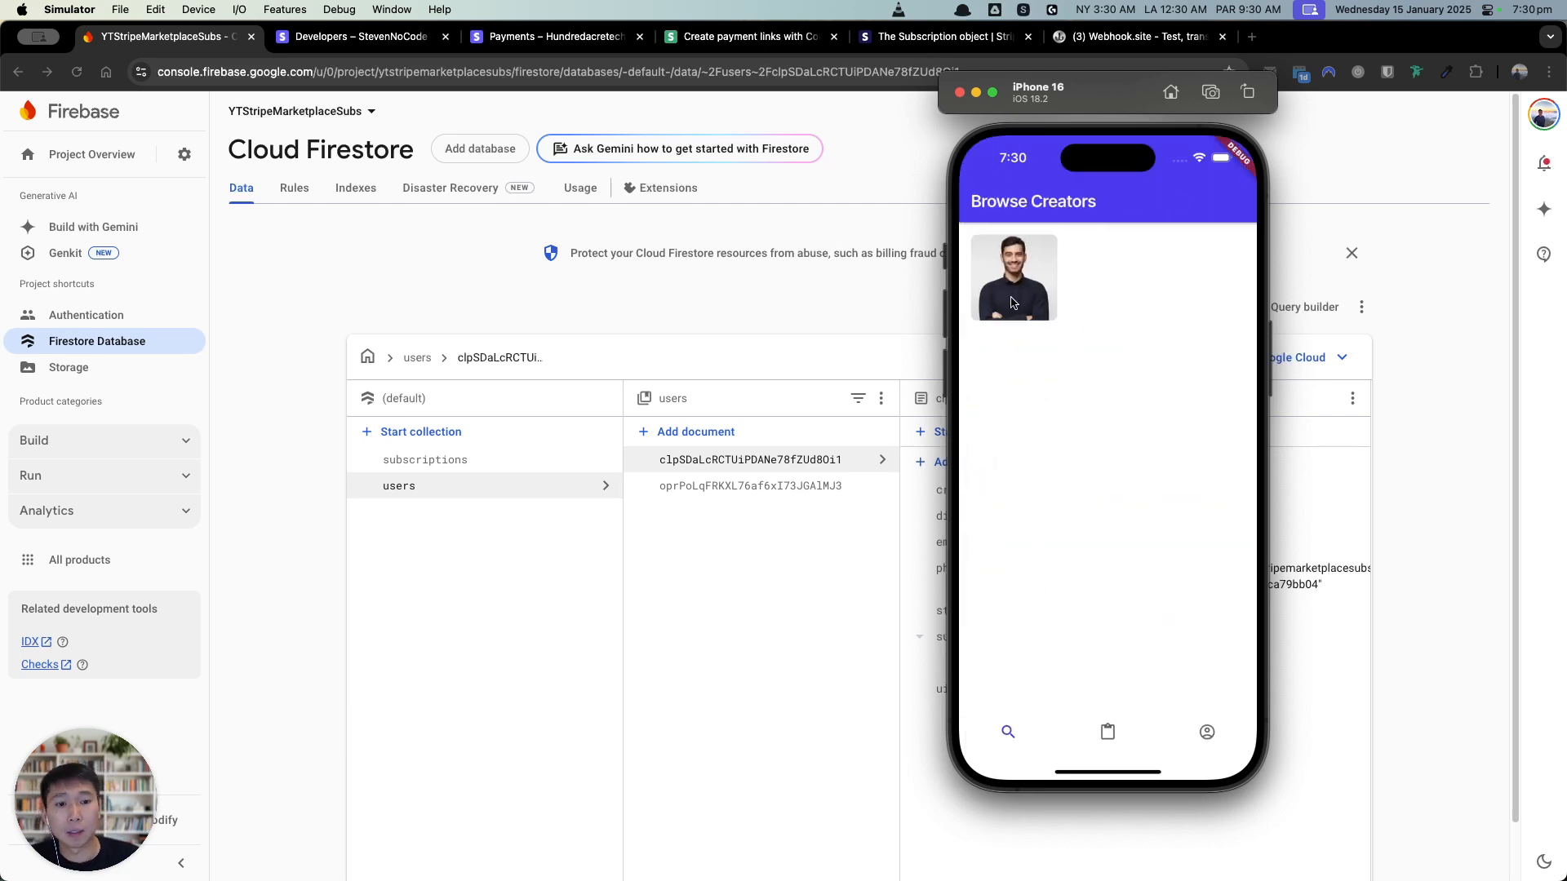
{"action": "left_click", "coordinate": [1108, 732]}
{"action": "left_click", "coordinate": [1030, 269]}
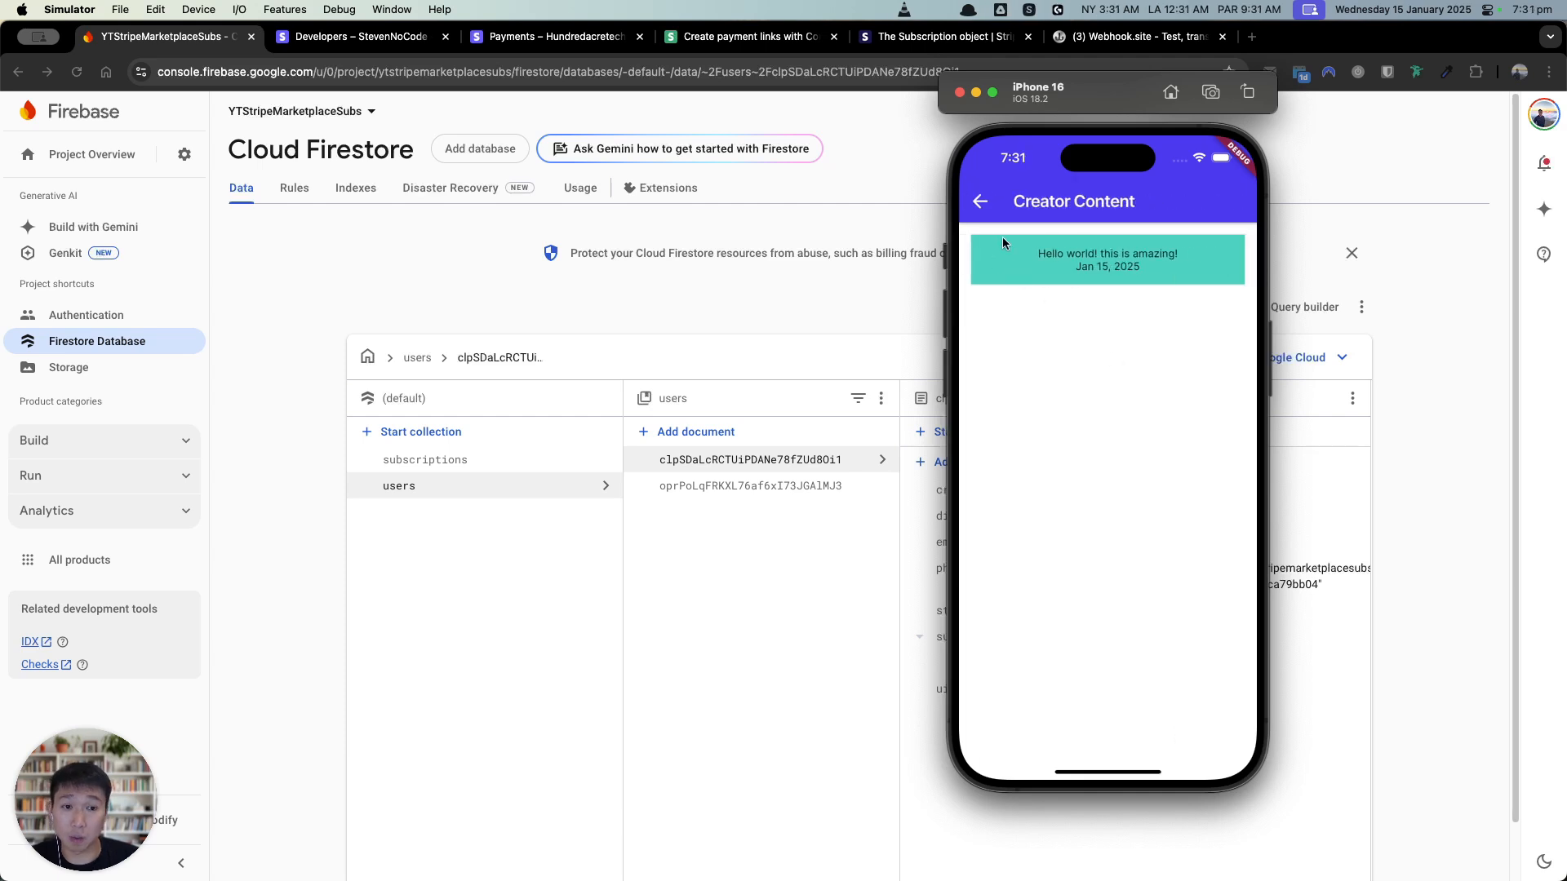
Step: Open the creator's detail page from Browse Creators, then bring the Stripe subscriptions window forward
{"action": "left_click", "coordinate": [979, 203]}
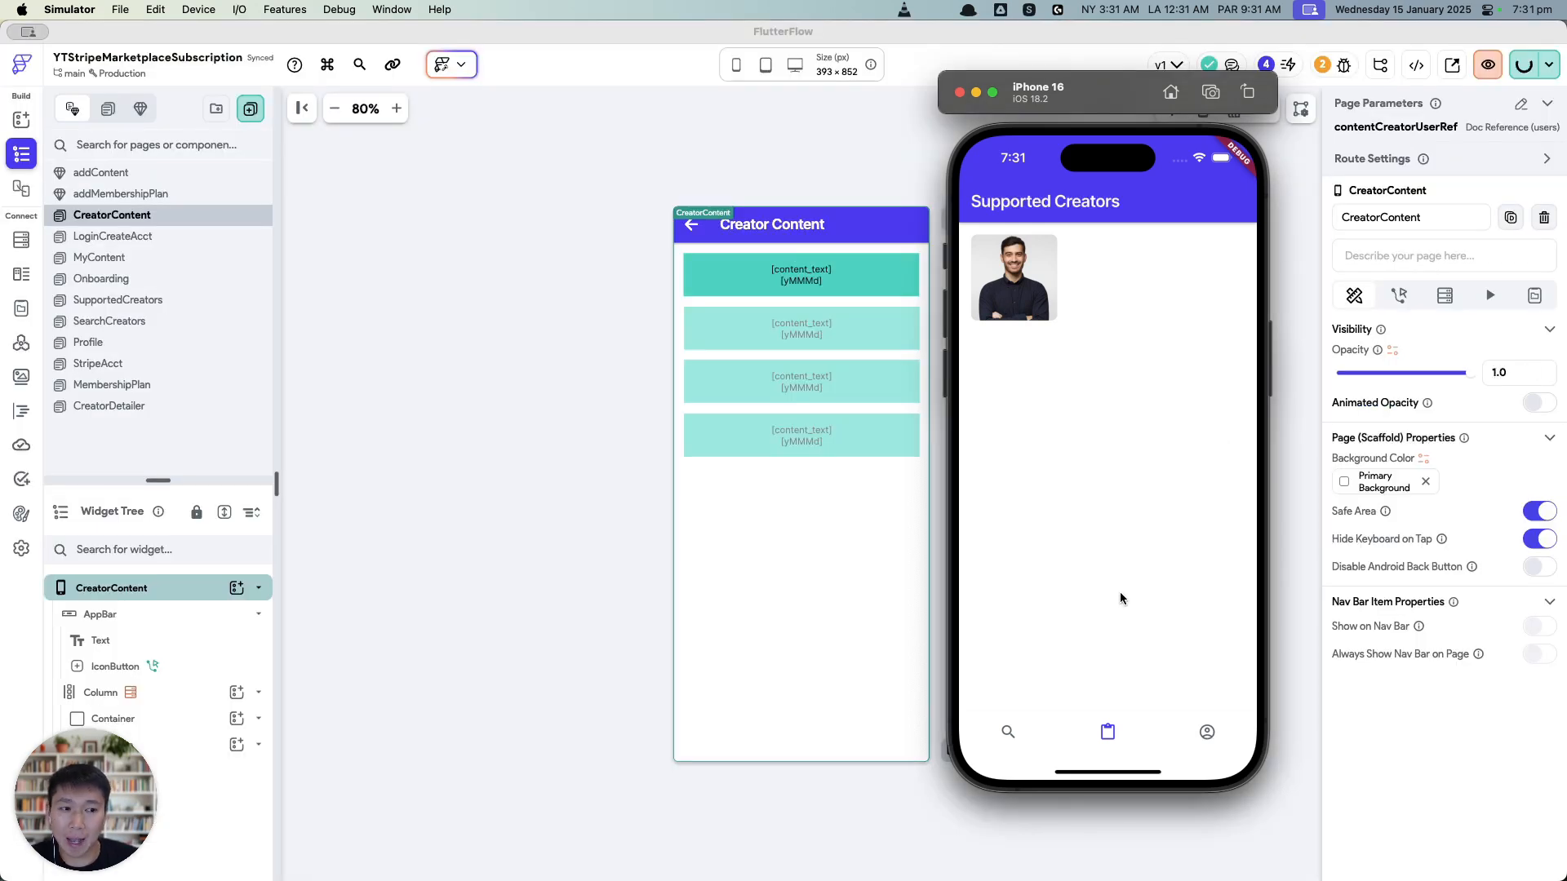
{"action": "left_click", "coordinate": [1008, 732]}
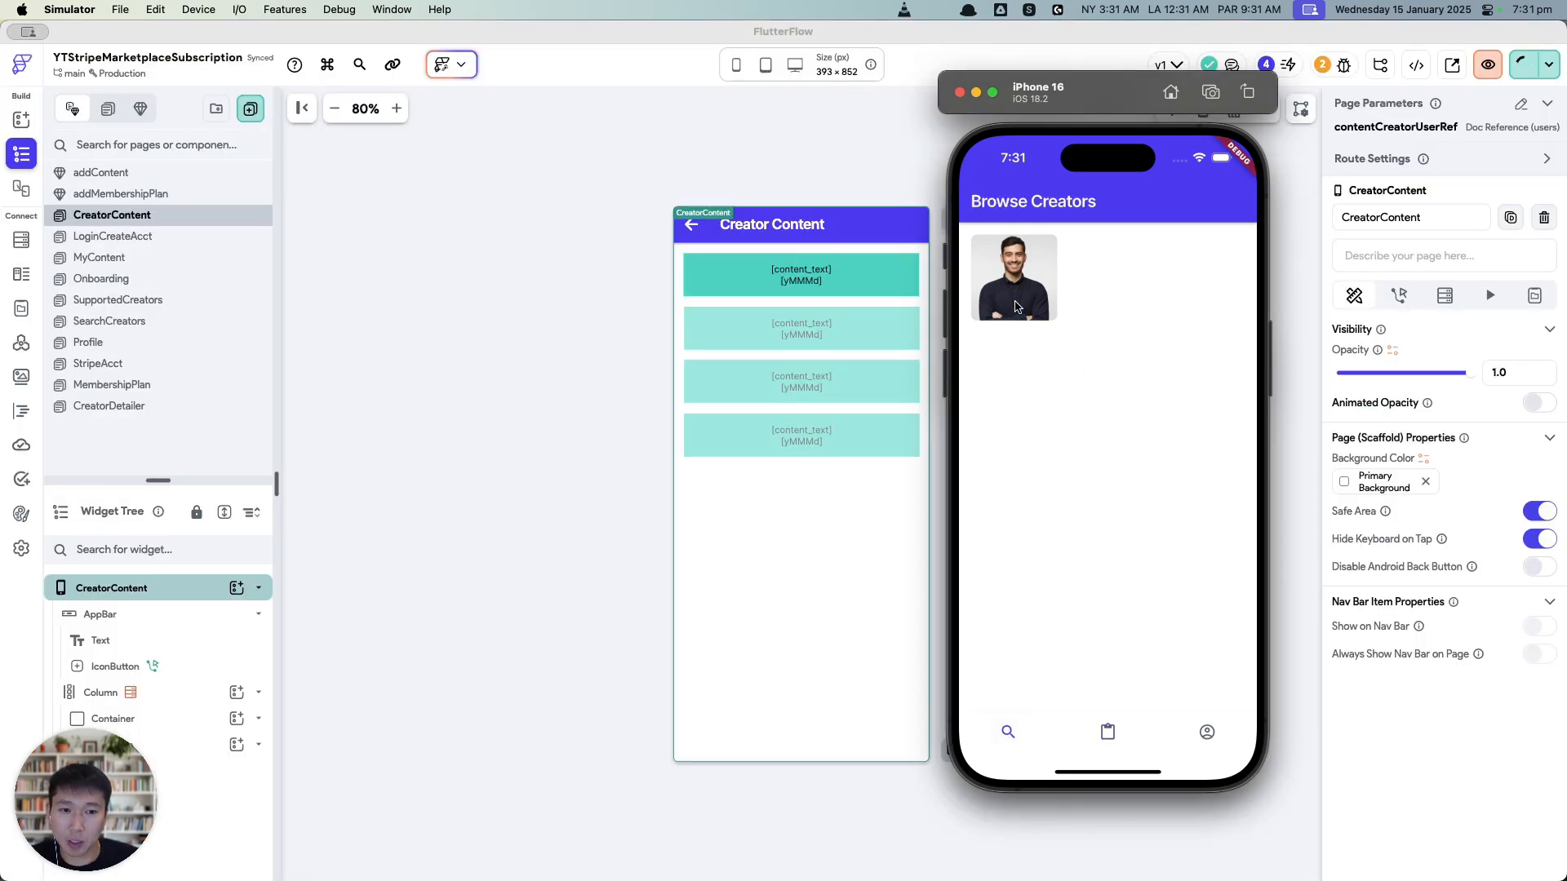
{"action": "left_click", "coordinate": [1016, 367]}
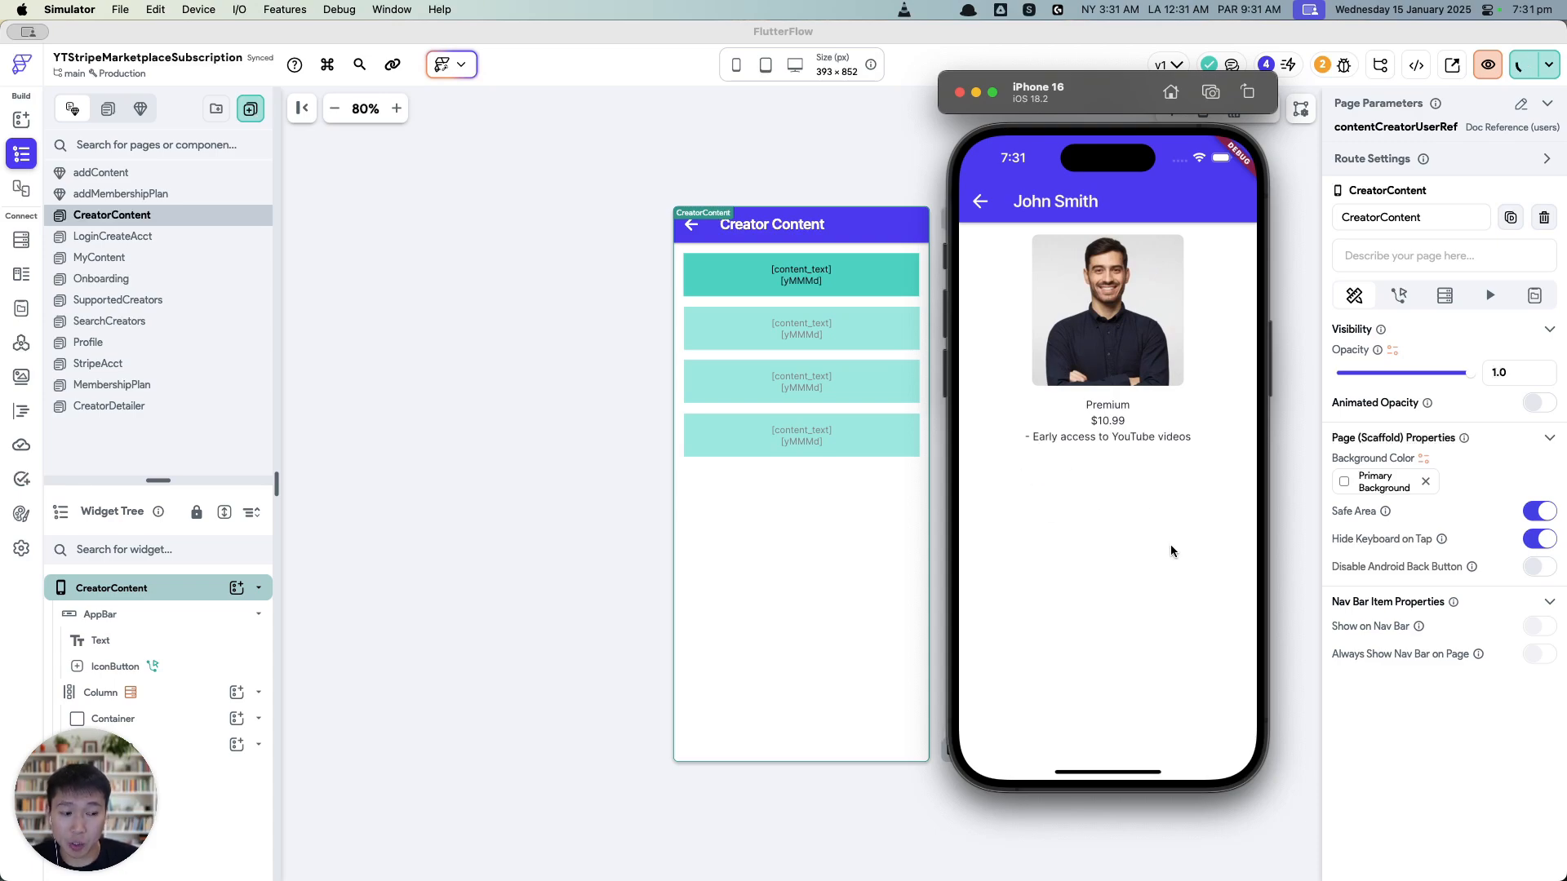
{"action": "key", "text": "ctrl+Up"}
{"action": "left_click", "coordinate": [708, 312]}
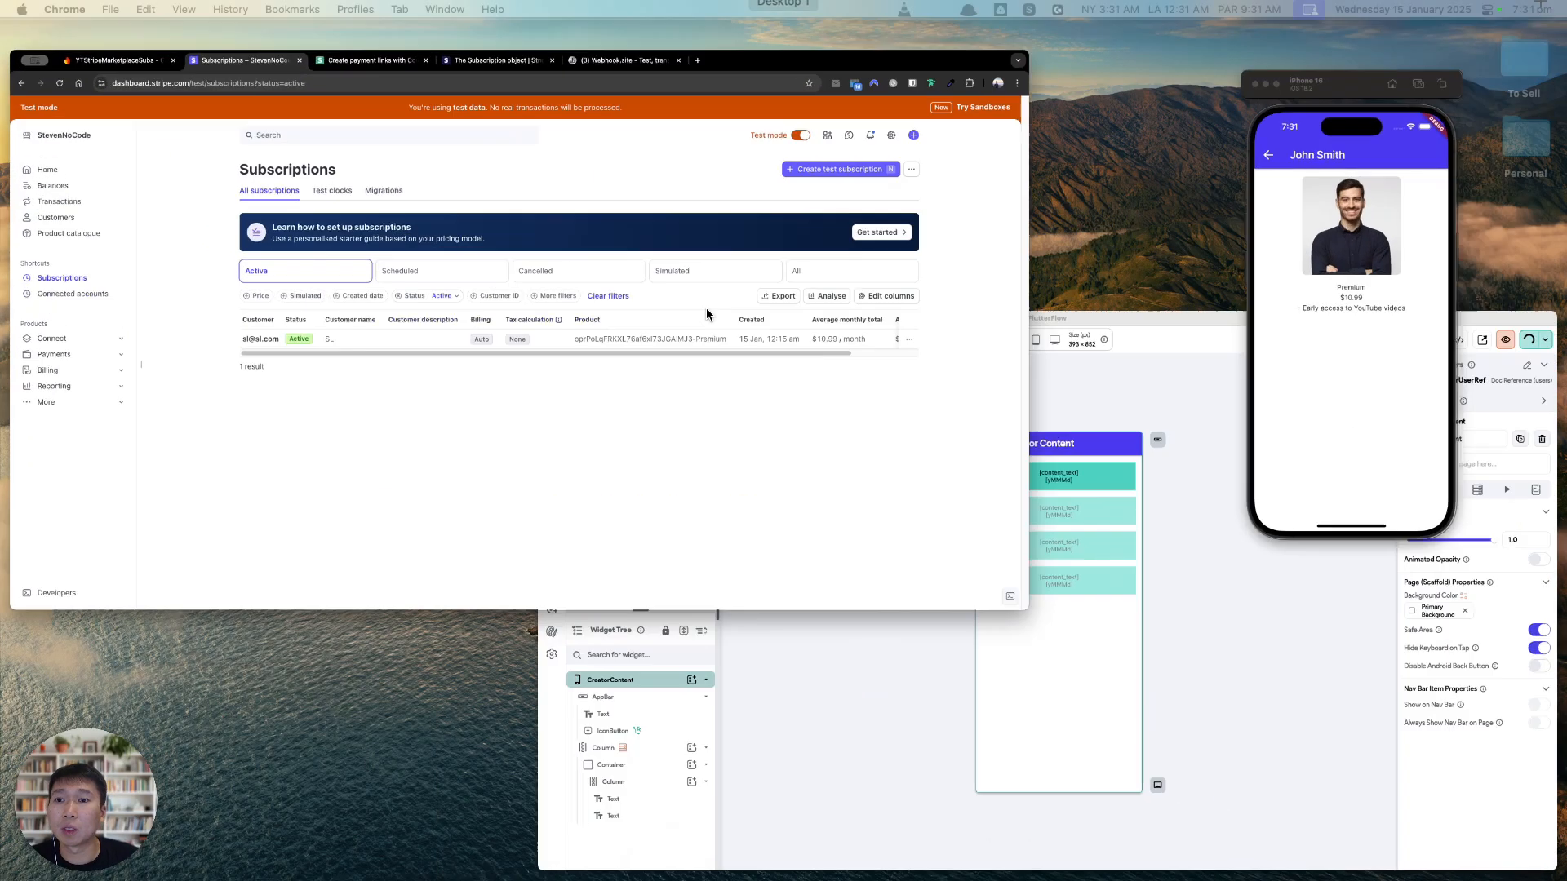
Step: Open the Cancel a subscription reference in the Stripe Subscription API docs
{"action": "left_click", "coordinate": [767, 37]}
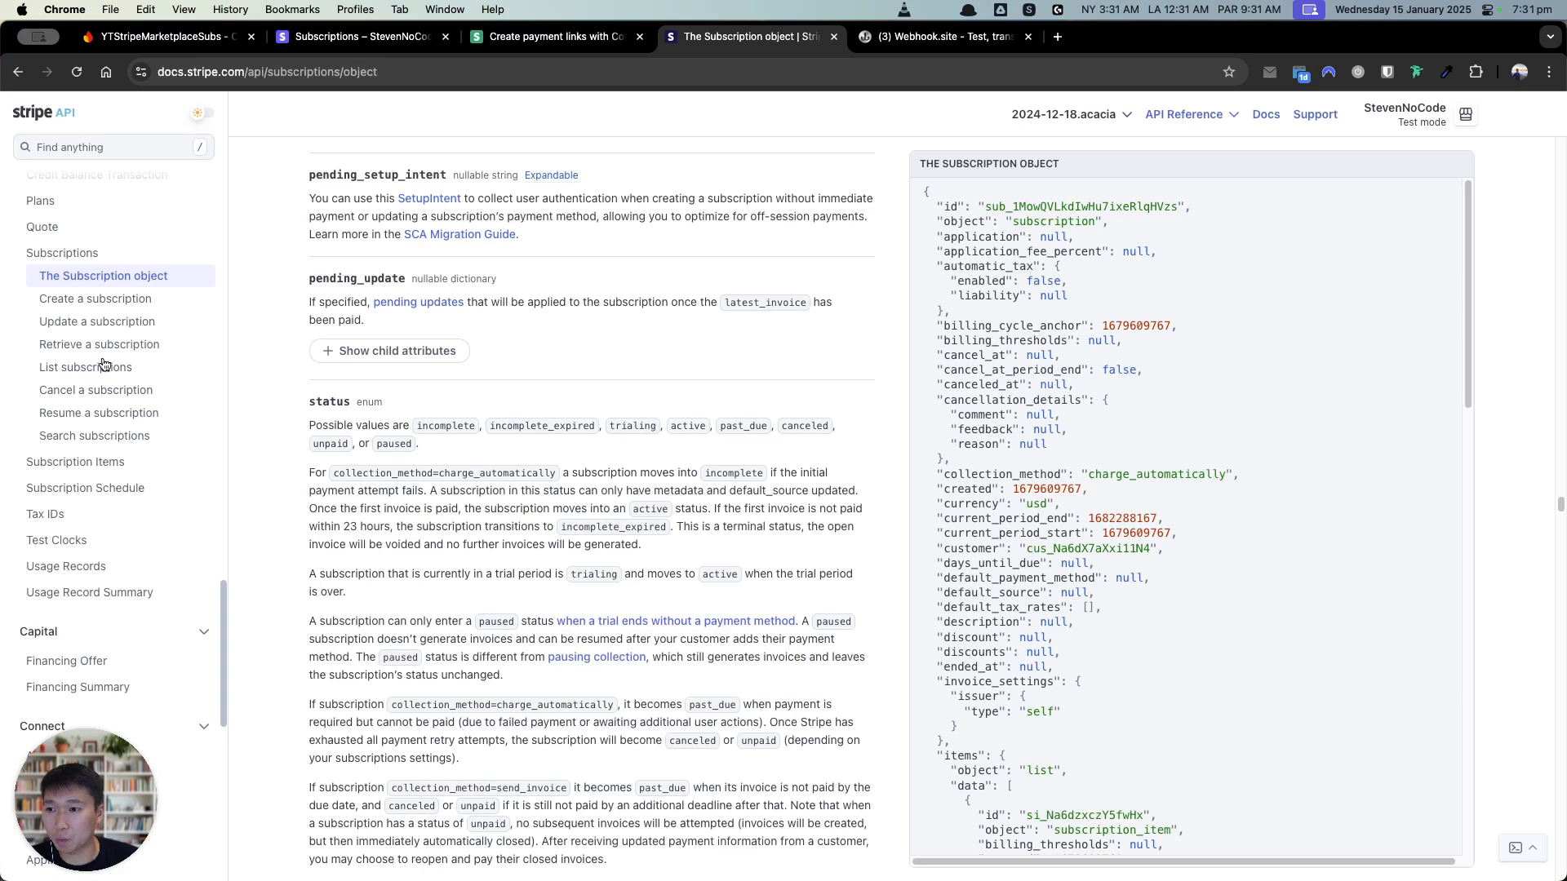
{"action": "left_click", "coordinate": [106, 390]}
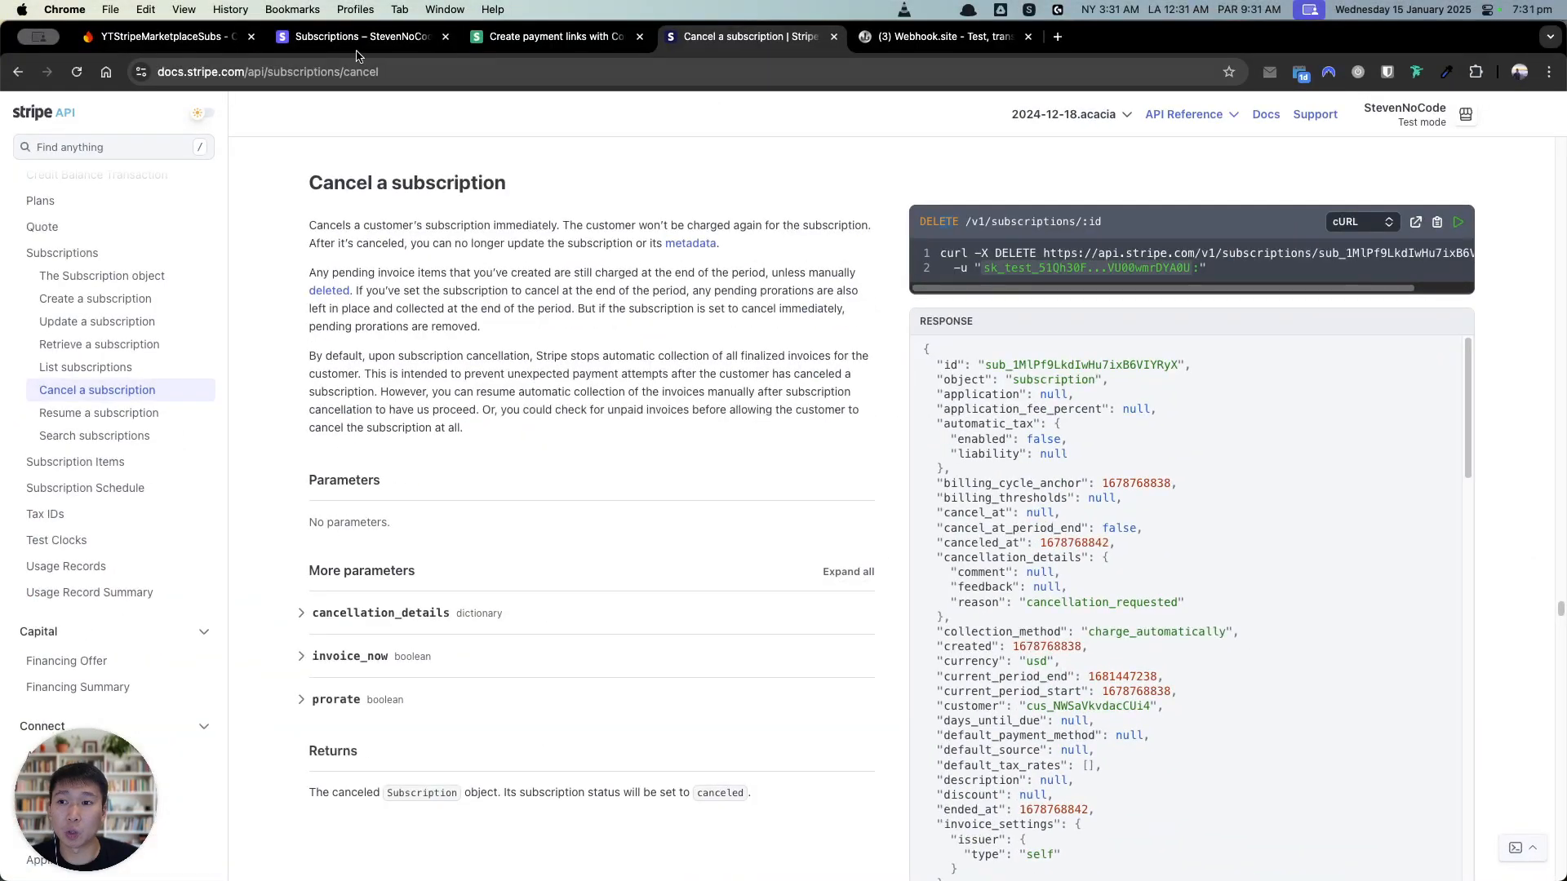
Step: In Firestore, inspect the subscriptions collection and the subscriber's users document
{"action": "left_click", "coordinate": [163, 36]}
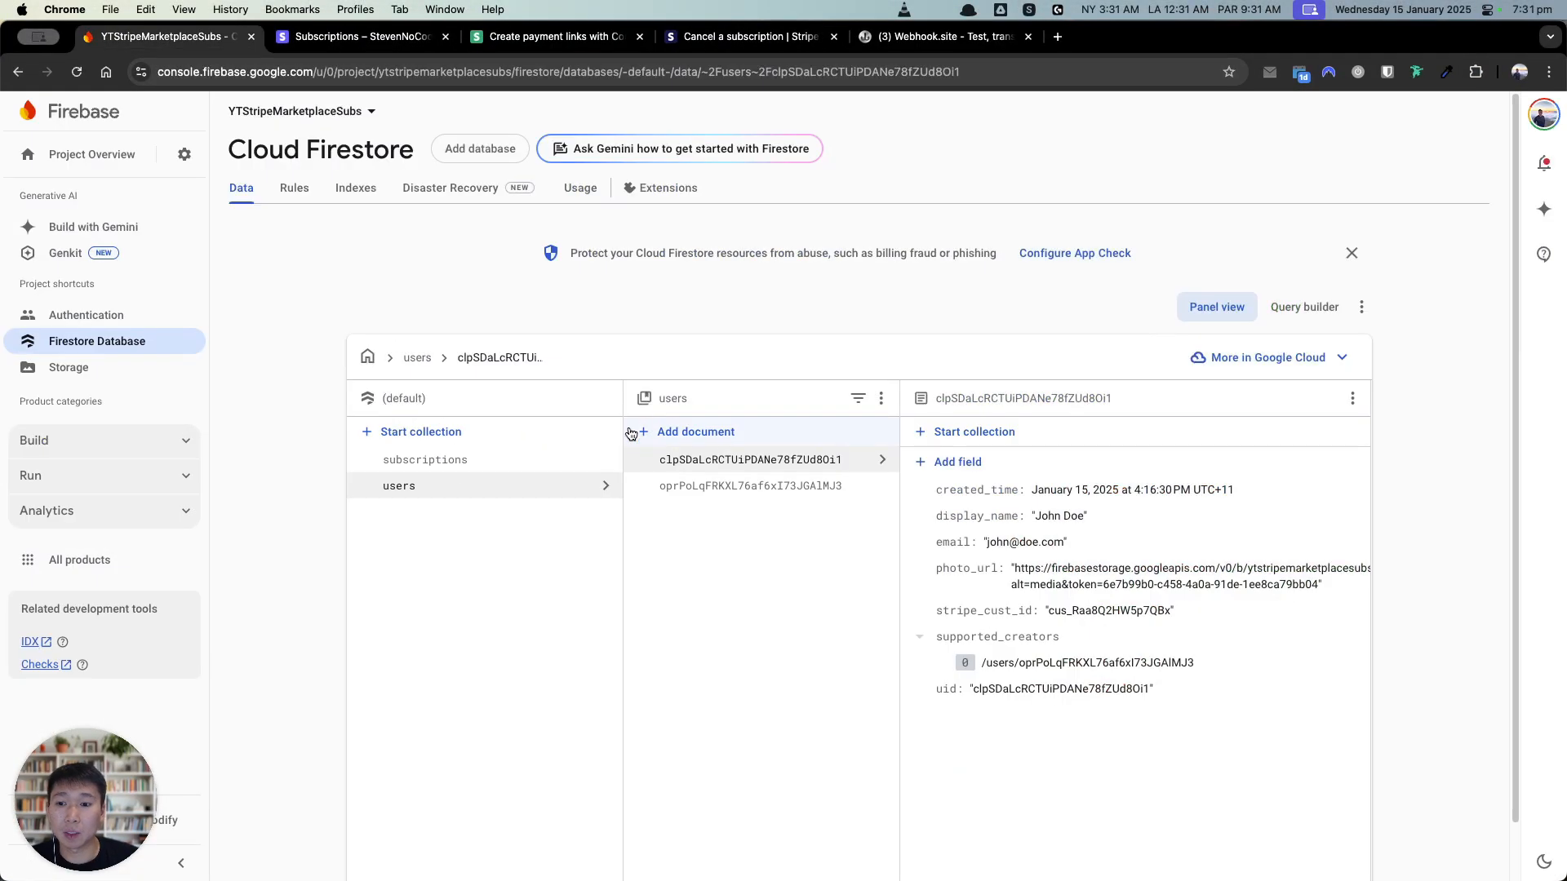
{"action": "left_click", "coordinate": [449, 470]}
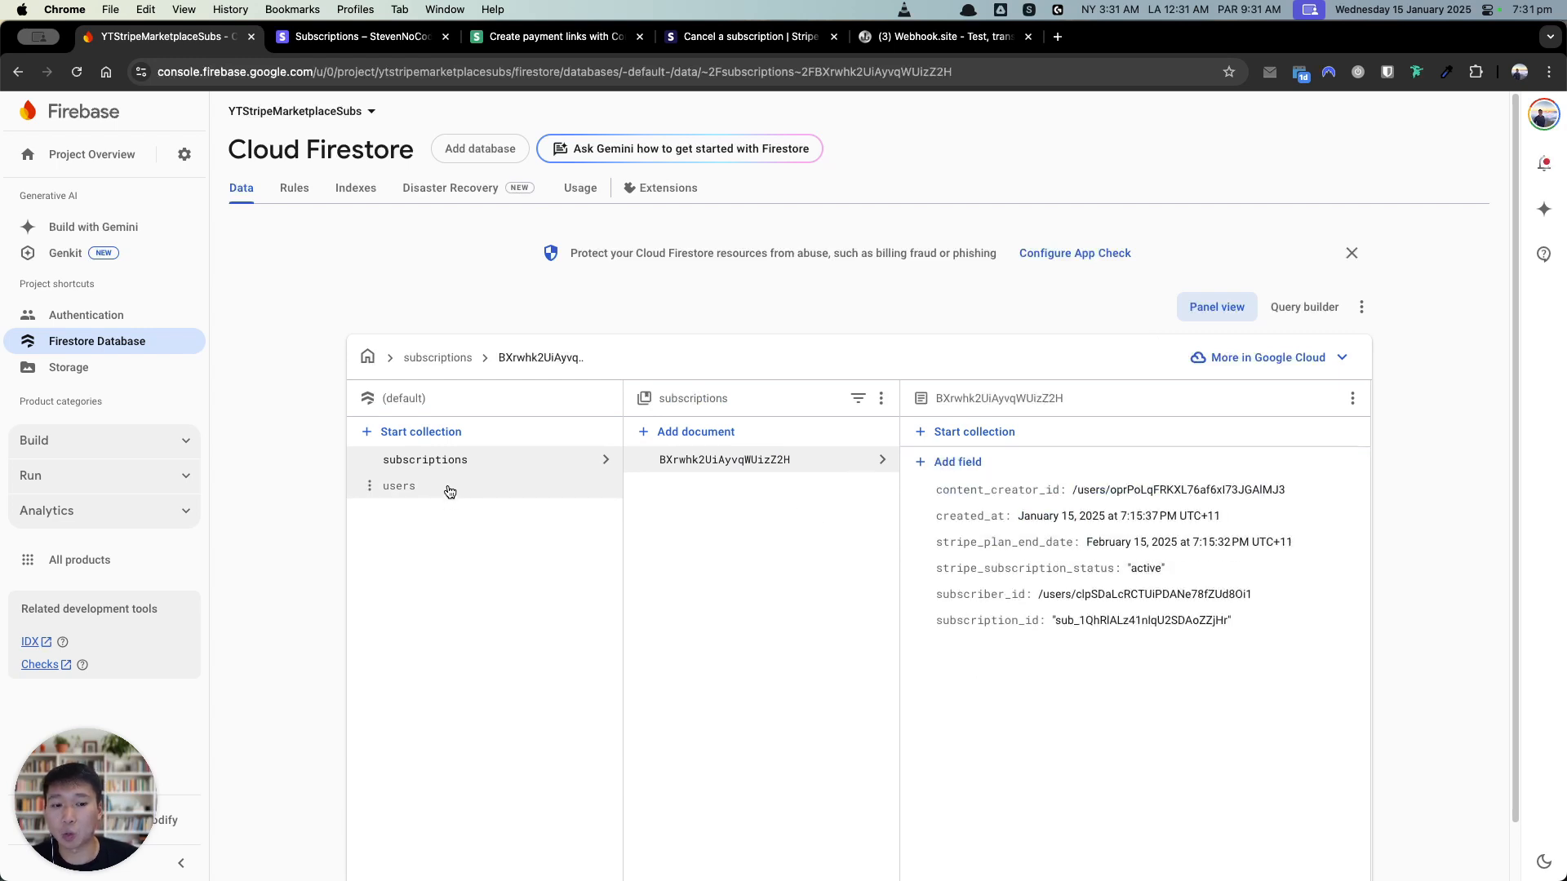
{"action": "left_click", "coordinate": [450, 491]}
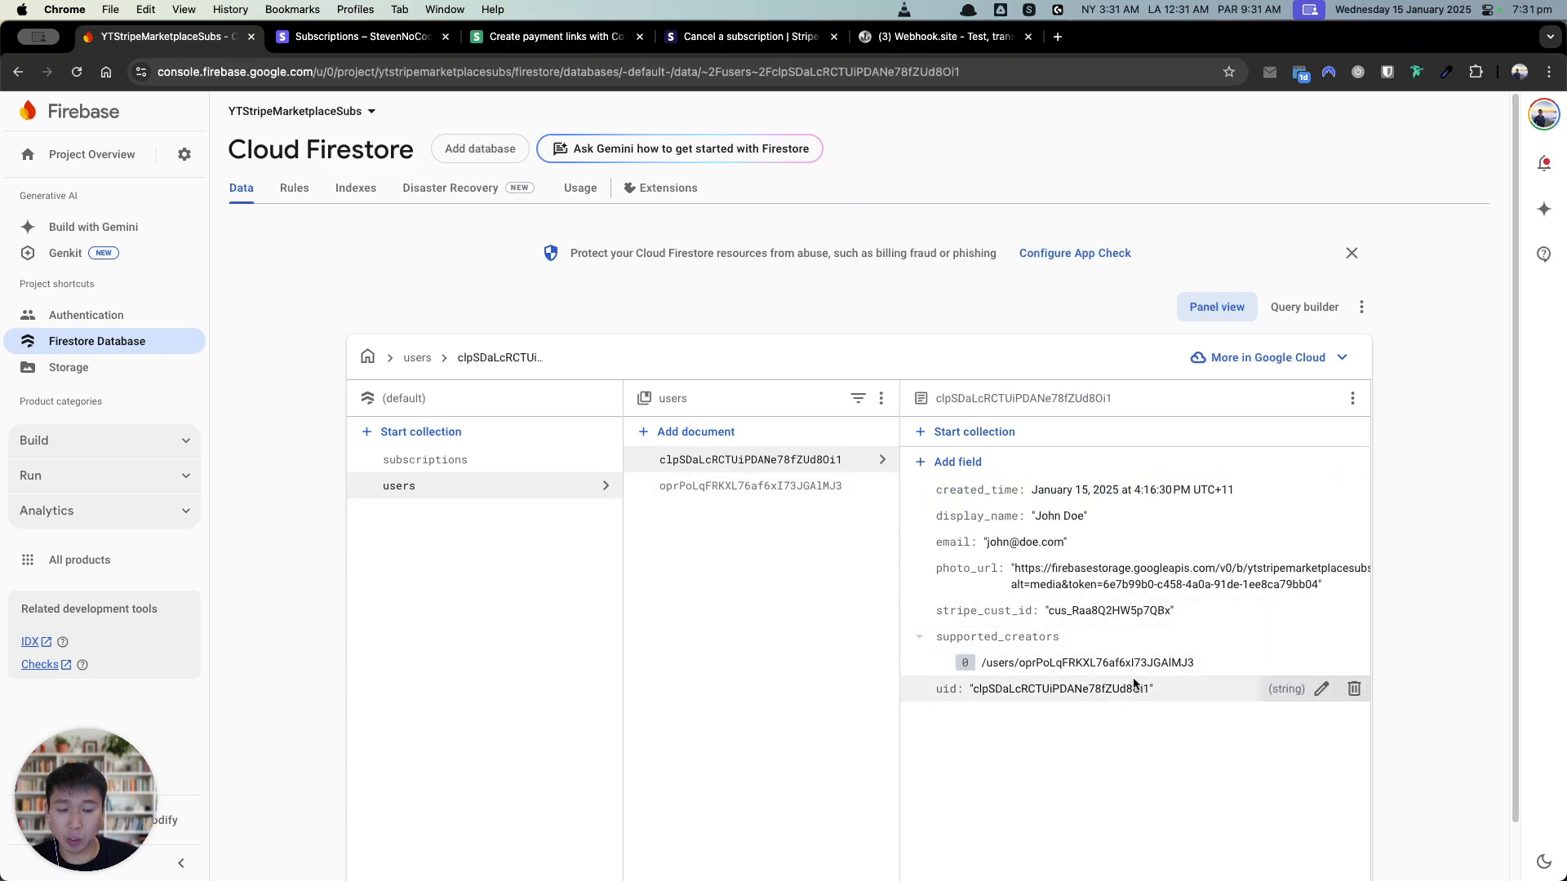
{"action": "key", "text": "ctrl+Up"}
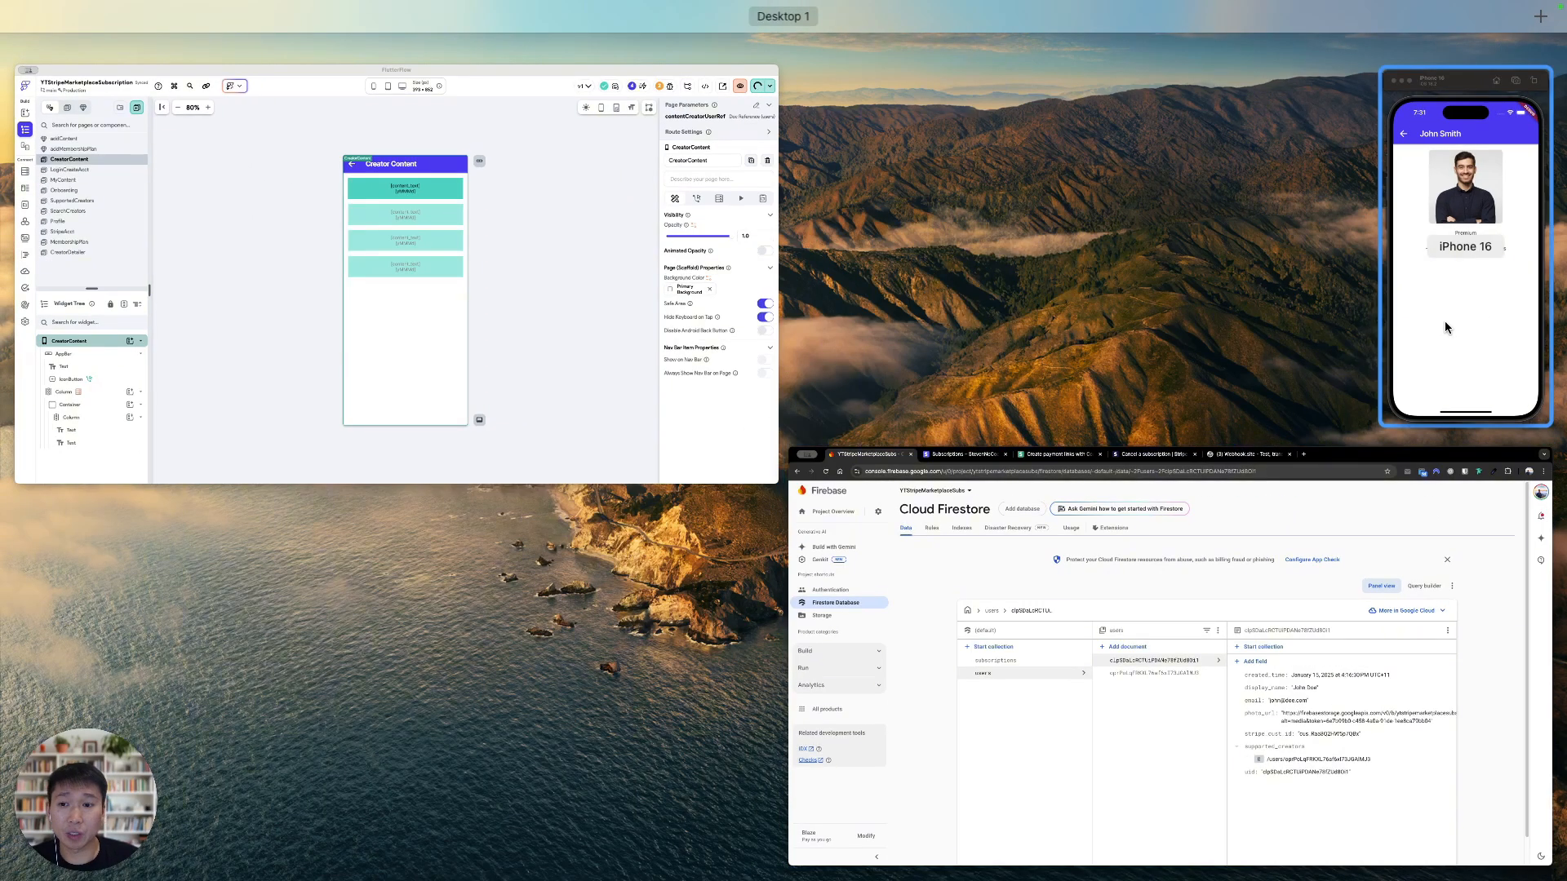
{"action": "left_click", "coordinate": [1109, 607]}
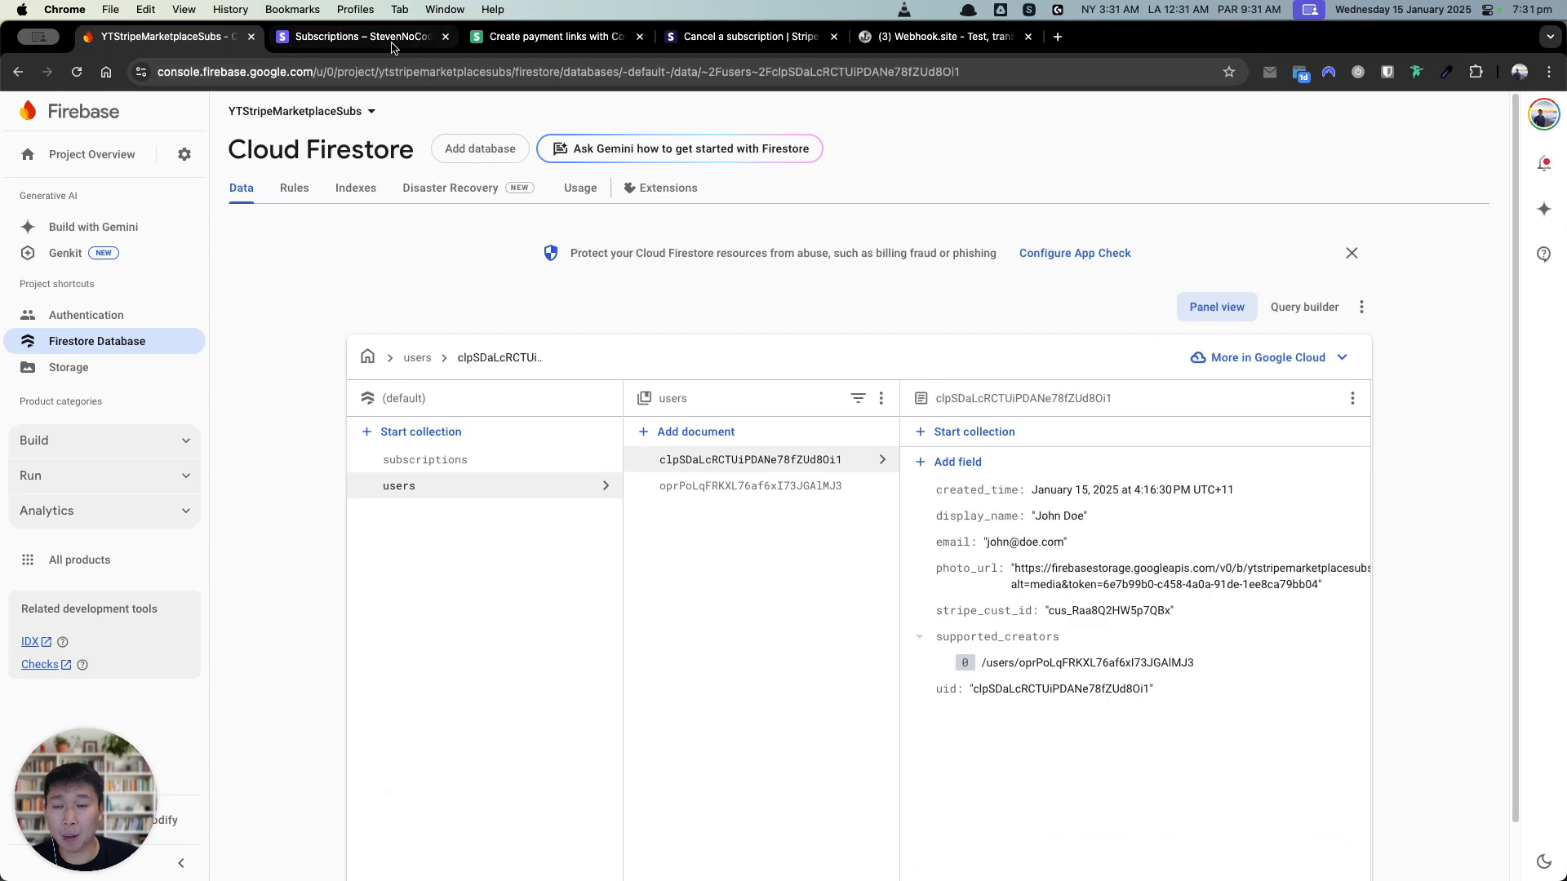
Step: Confirm the creator still appears under Supported Creators in the simulator, then return to Stripe
{"action": "key", "text": "super+Tab"}
{"action": "key", "text": "super+Tab"}
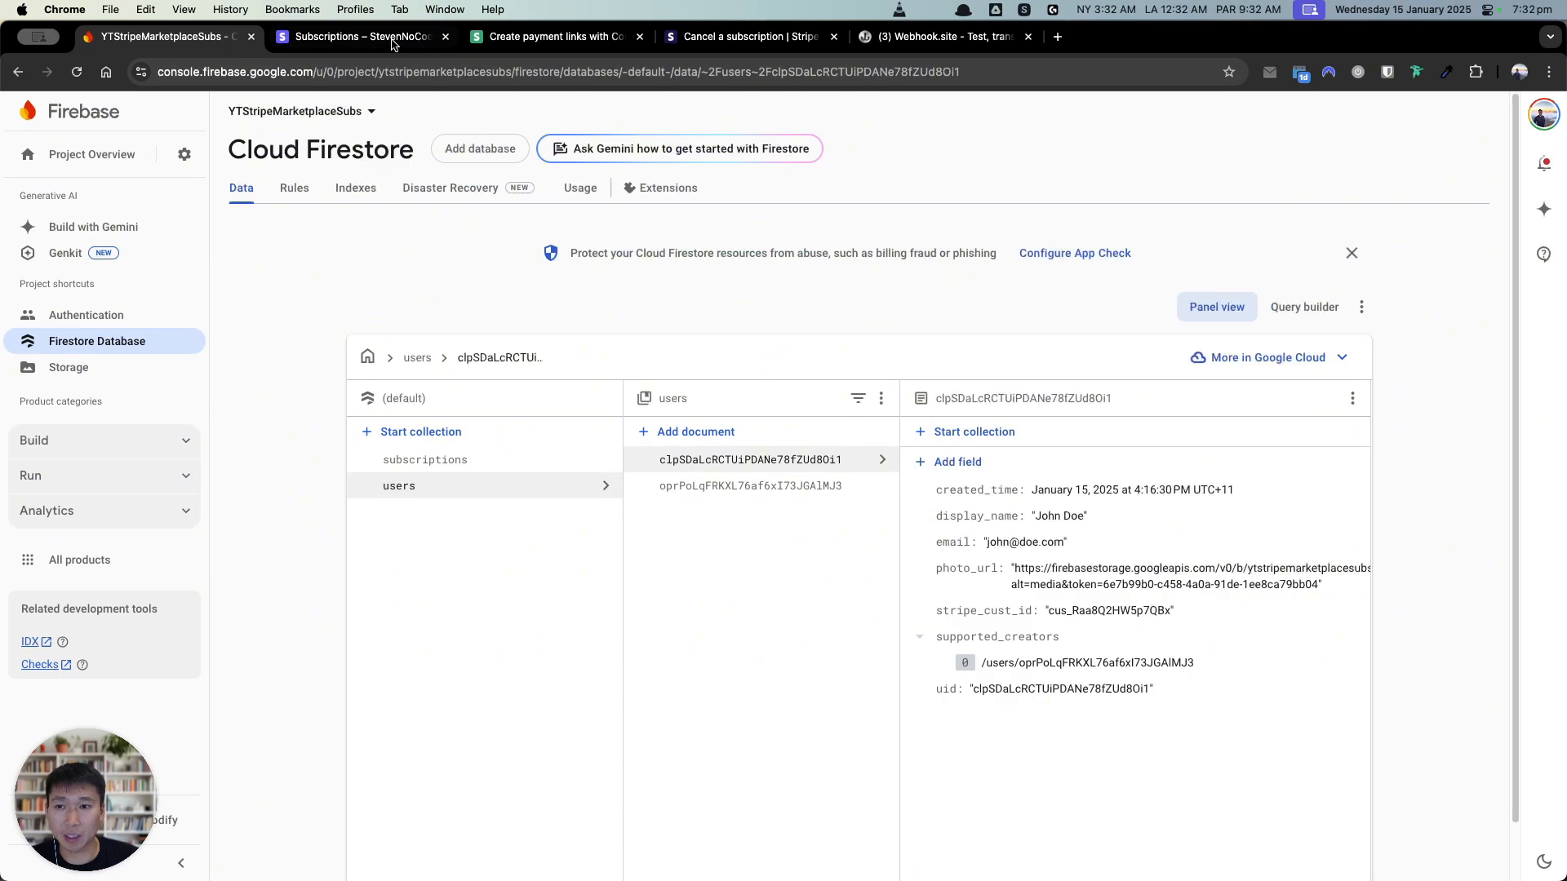
{"action": "key", "text": "super+Tab"}
{"action": "left_click", "coordinate": [981, 200]}
{"action": "left_click", "coordinate": [1108, 731]}
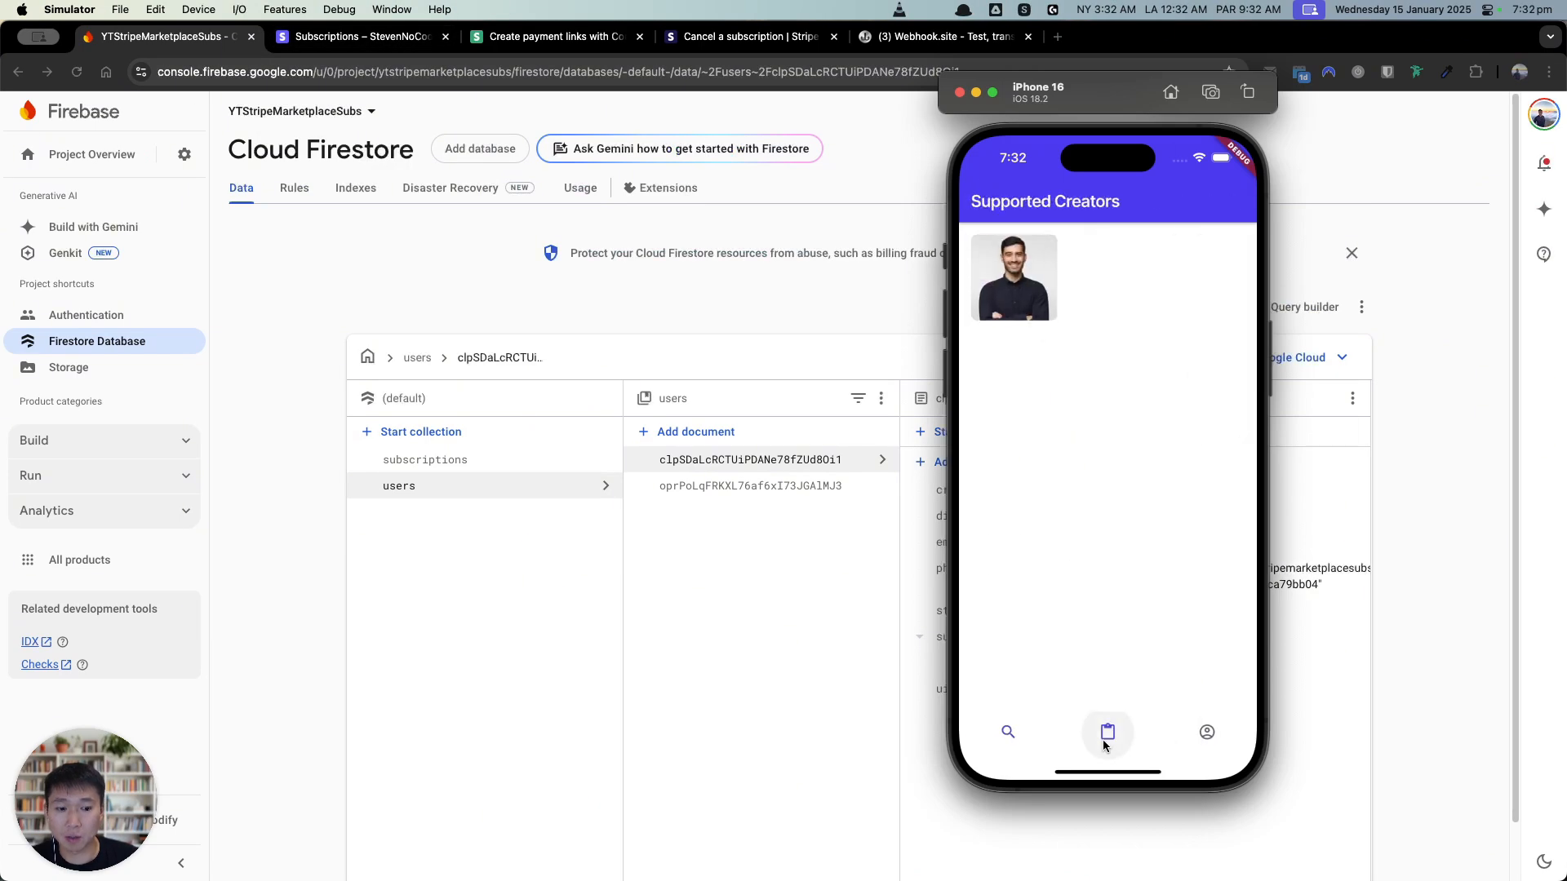
{"action": "left_click", "coordinate": [1008, 732]}
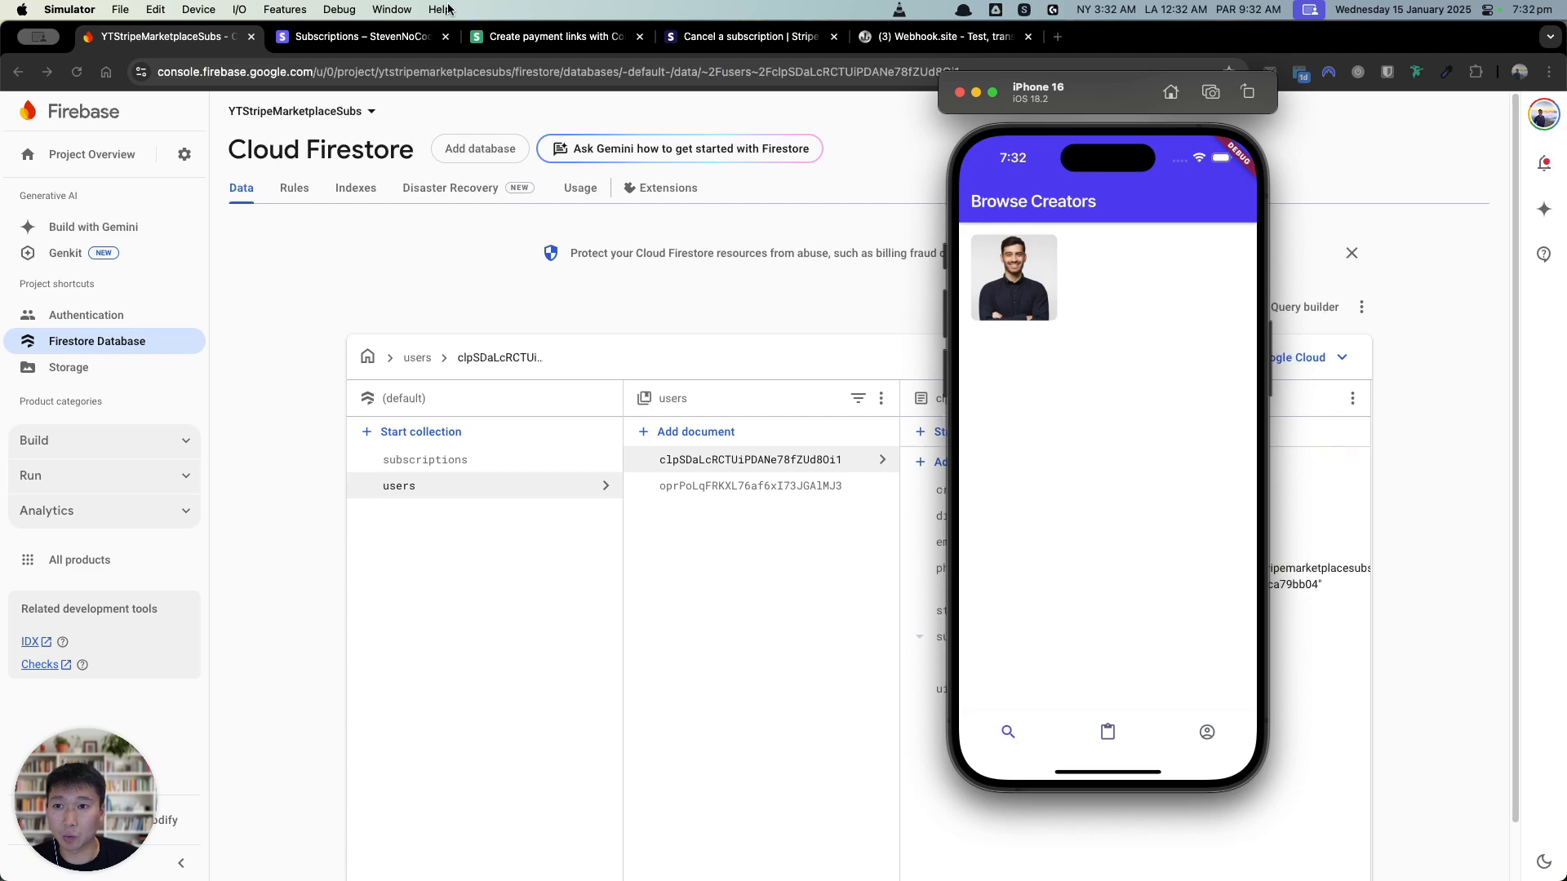
{"action": "left_click", "coordinate": [408, 38]}
Step: Cancel the $10.99/month Premium subscription immediately in the Stripe dashboard
{"action": "mouse_move", "coordinate": [582, 478]}
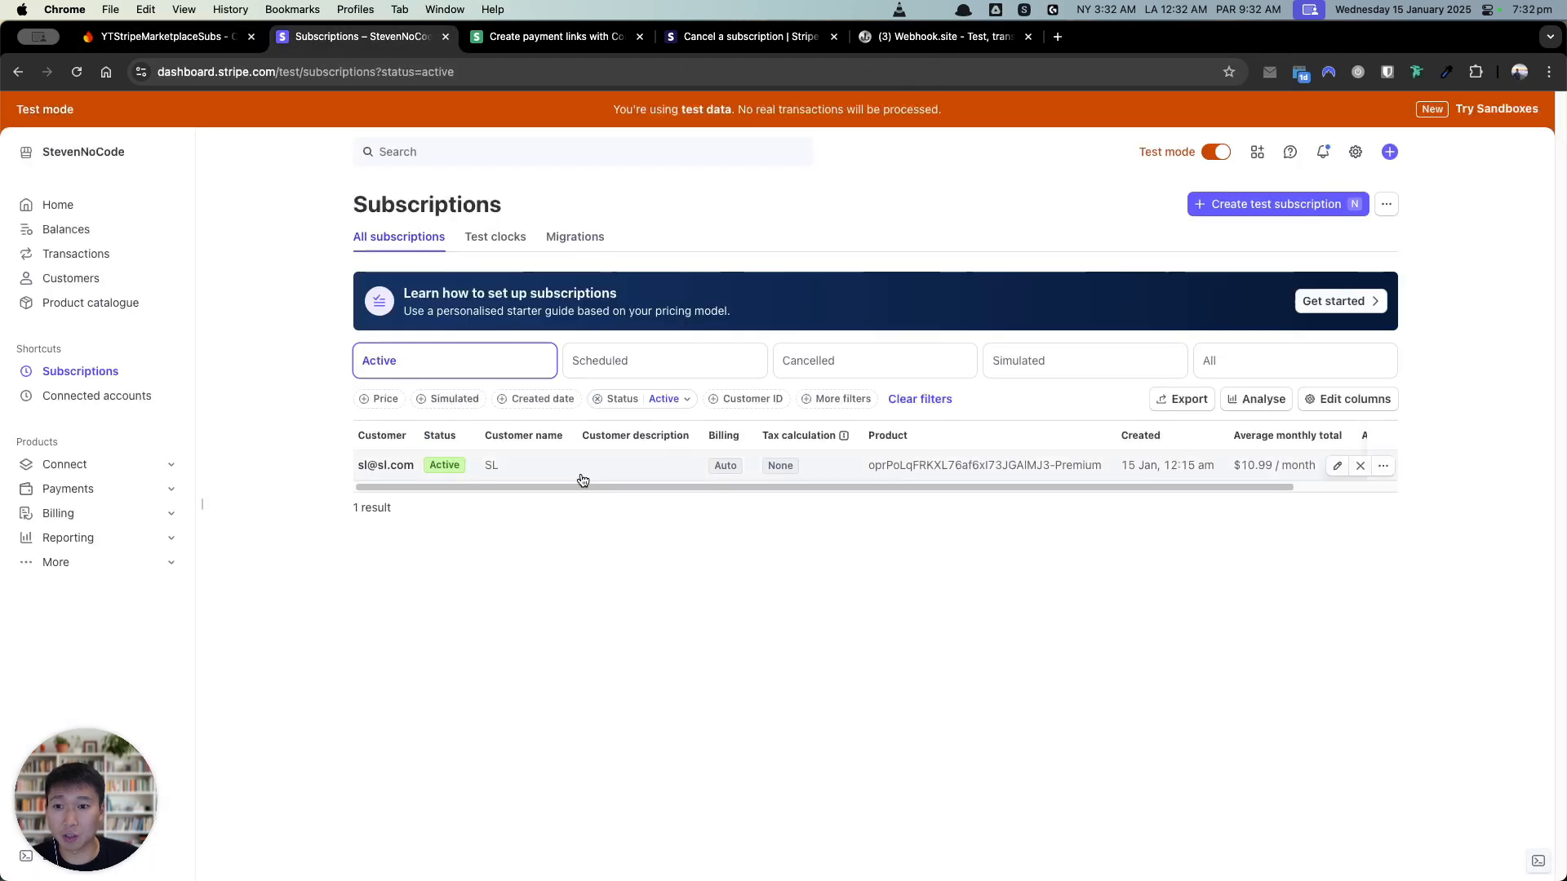
{"action": "left_click", "coordinate": [1361, 465]}
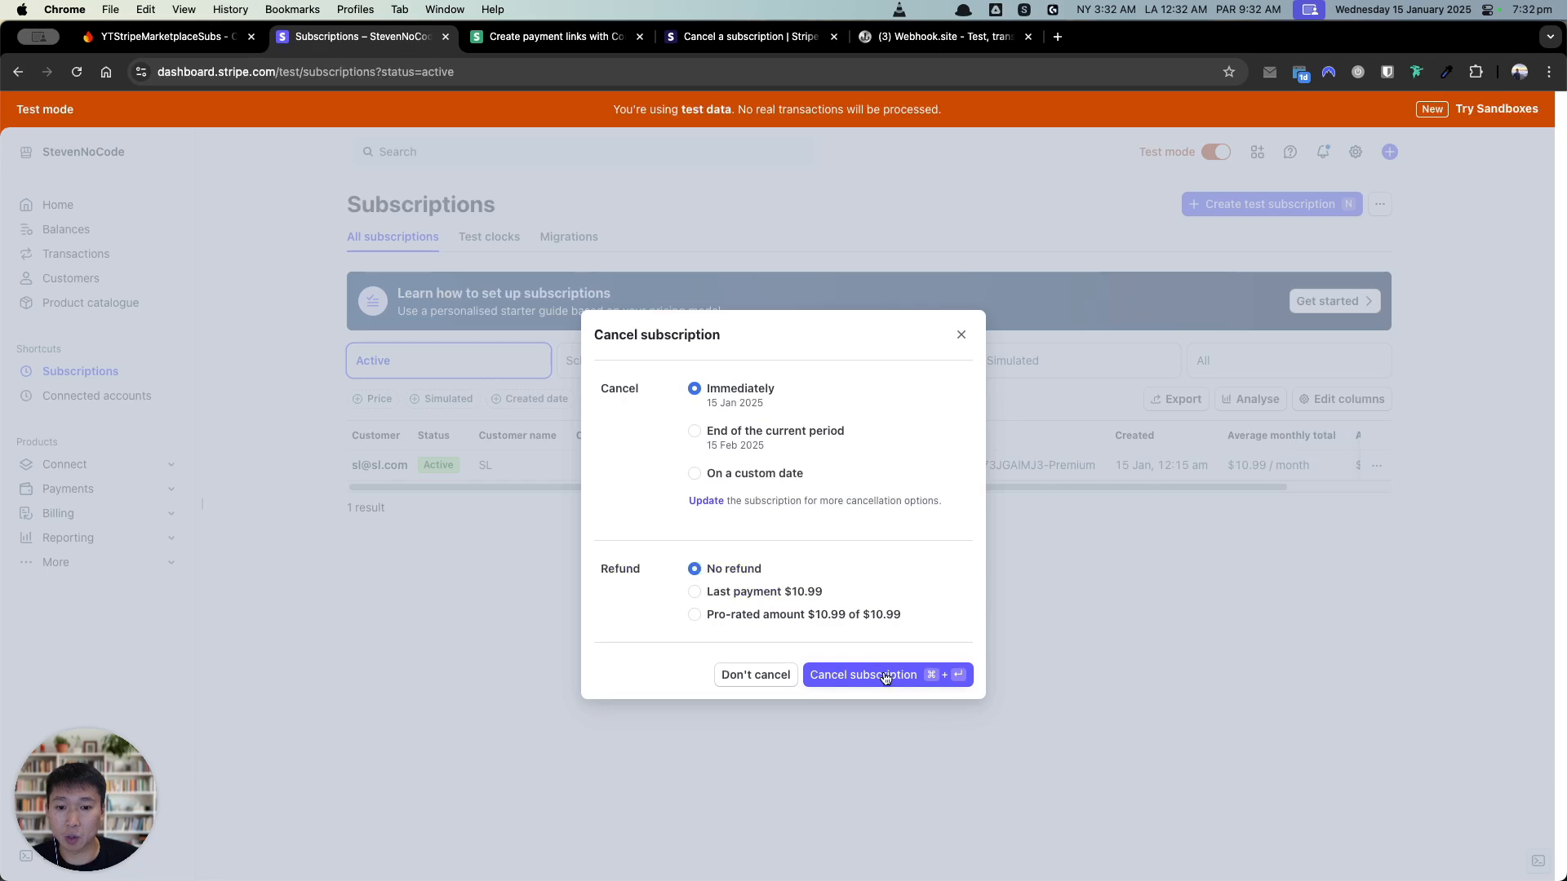
{"action": "left_click", "coordinate": [881, 675]}
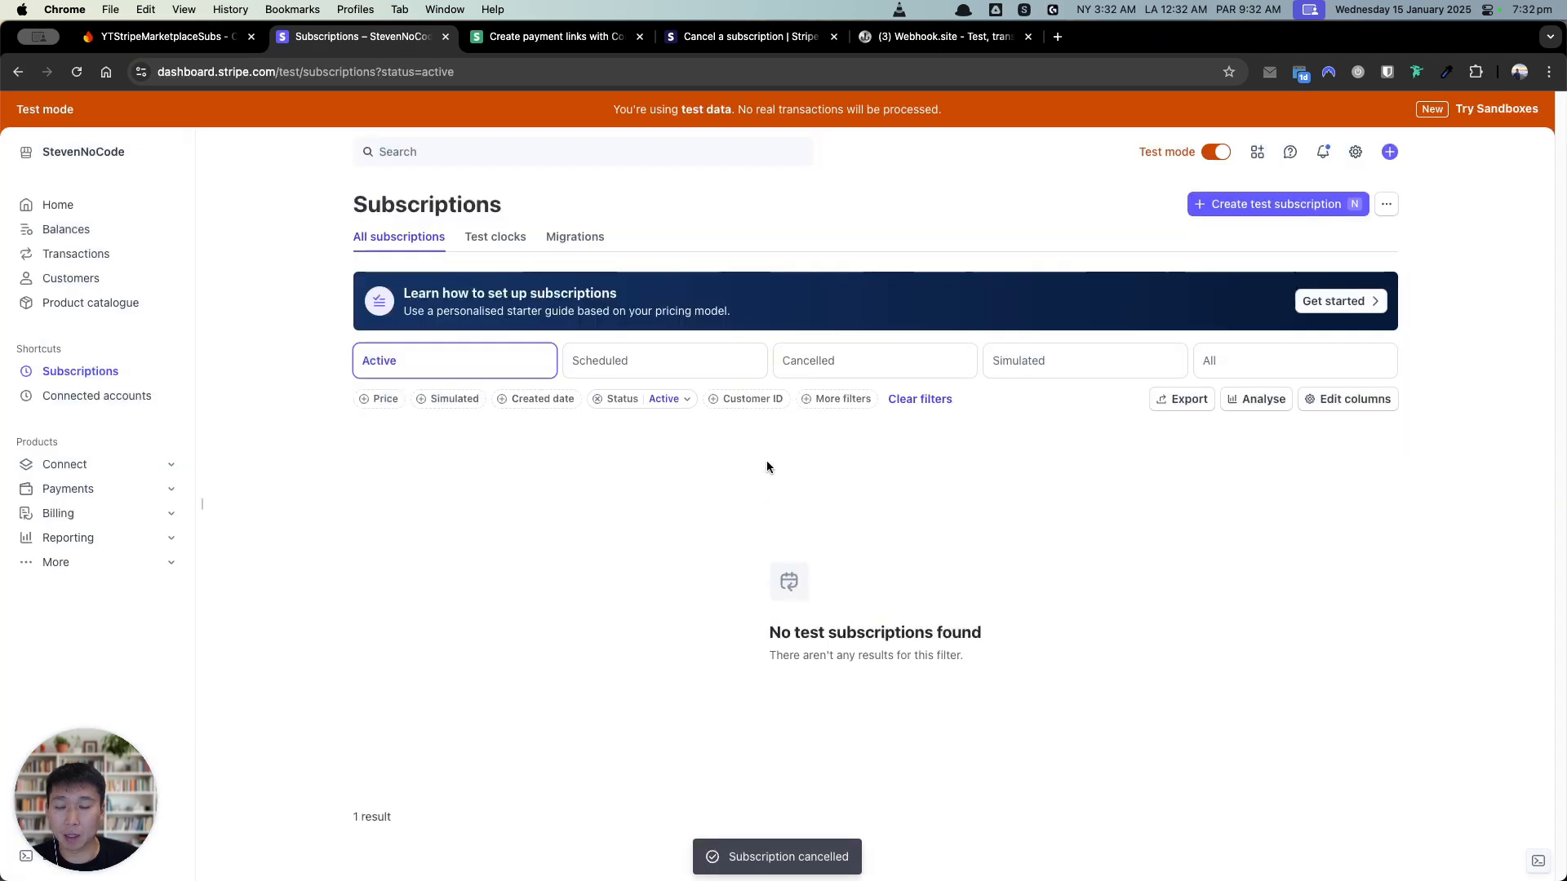
{"action": "left_click", "coordinate": [193, 44]}
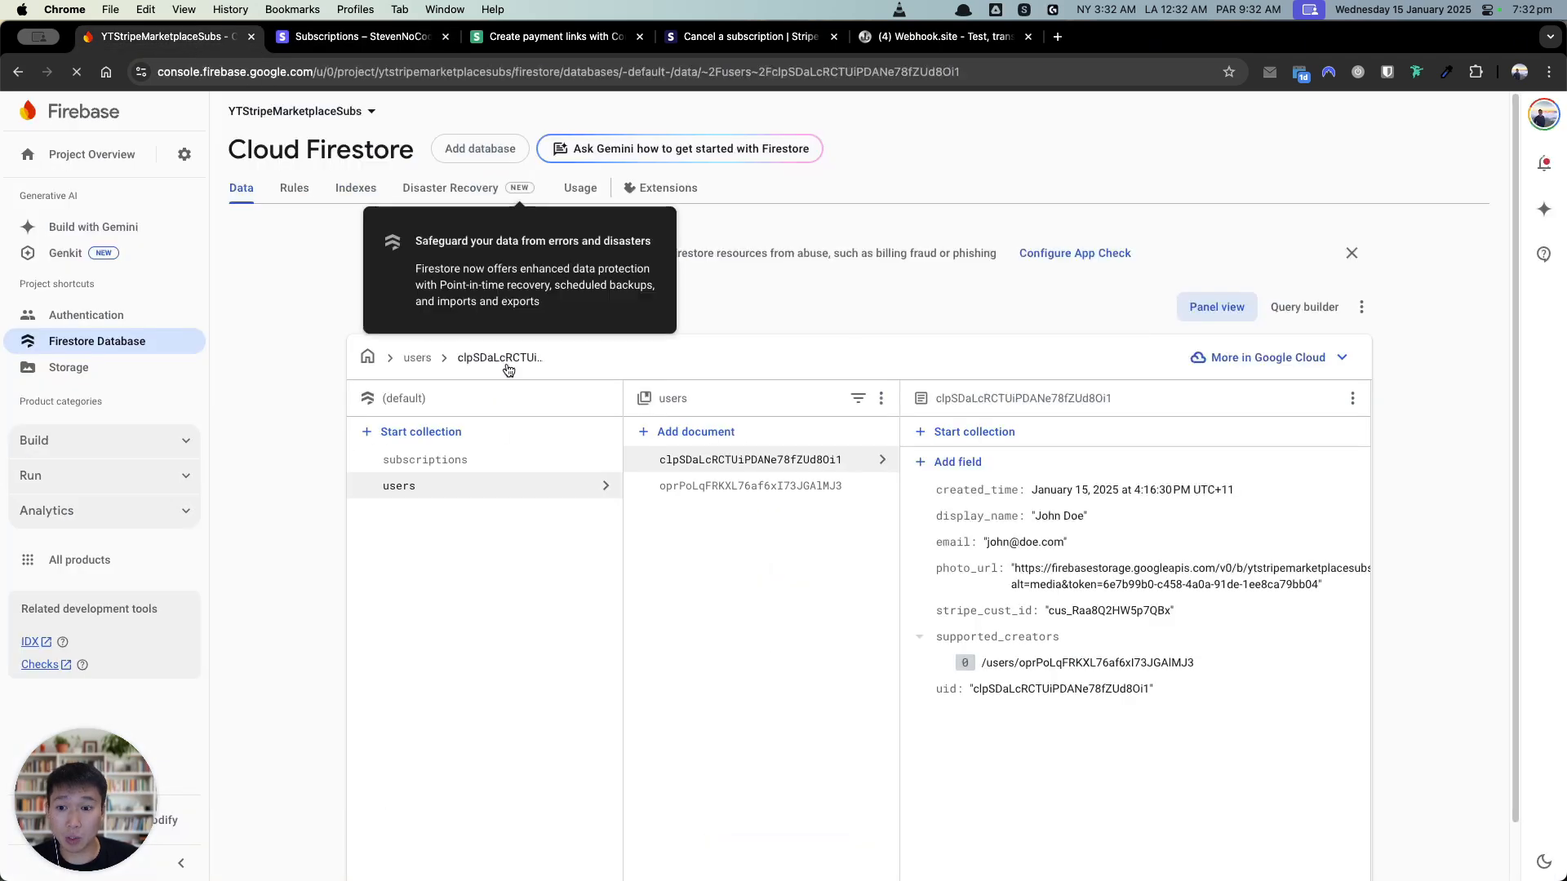
Step: Verify in Firestore the subscription reads 'canceled' and the subscriber's supported_creators is empty
{"action": "left_click", "coordinate": [490, 460]}
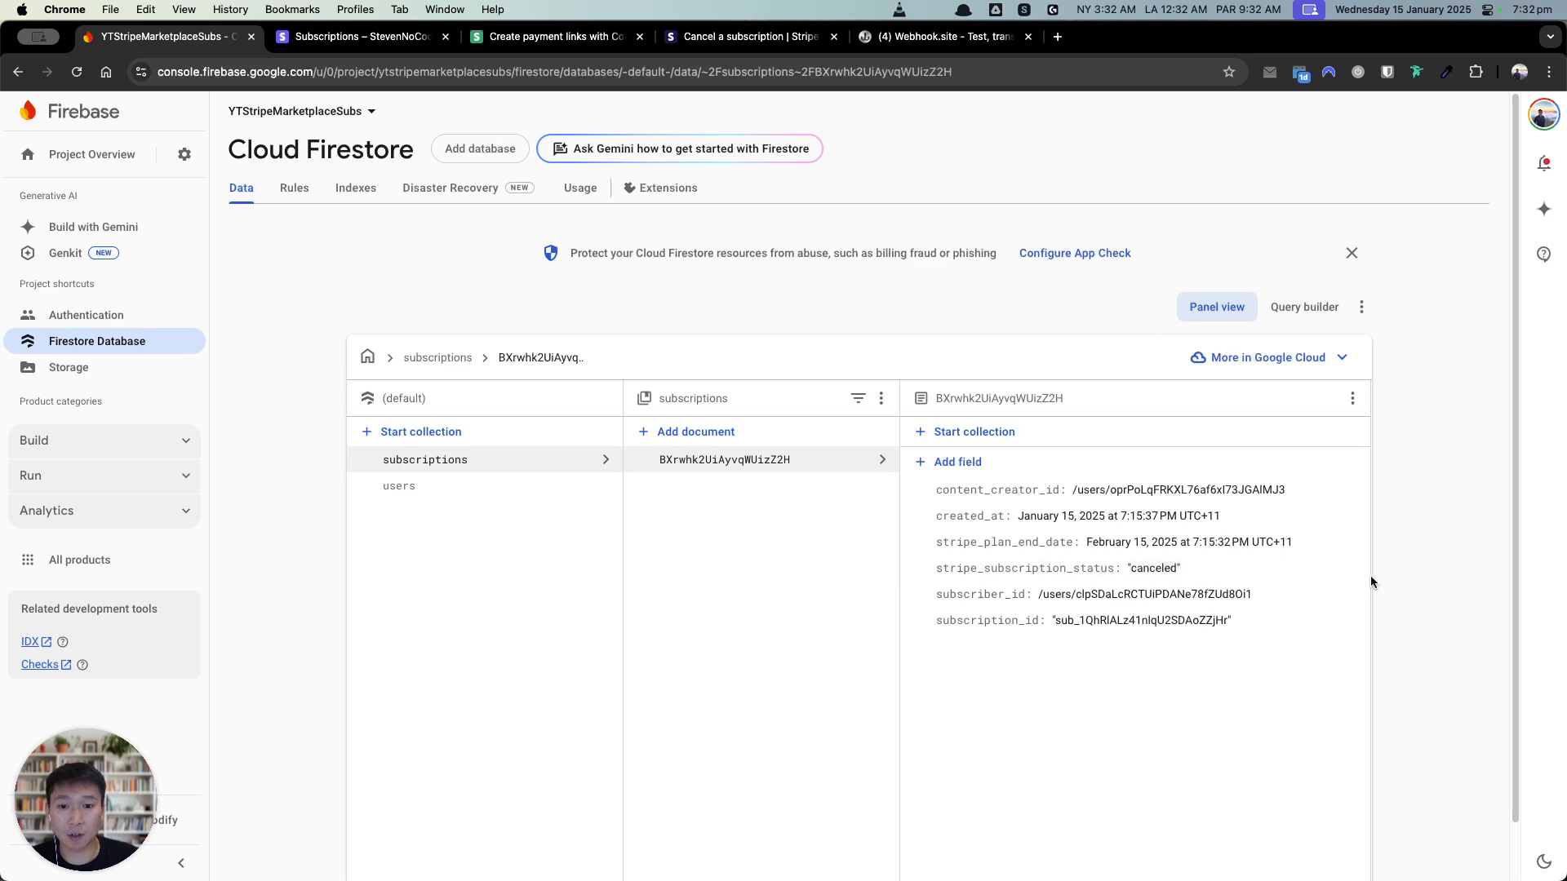
{"action": "left_click", "coordinate": [501, 498]}
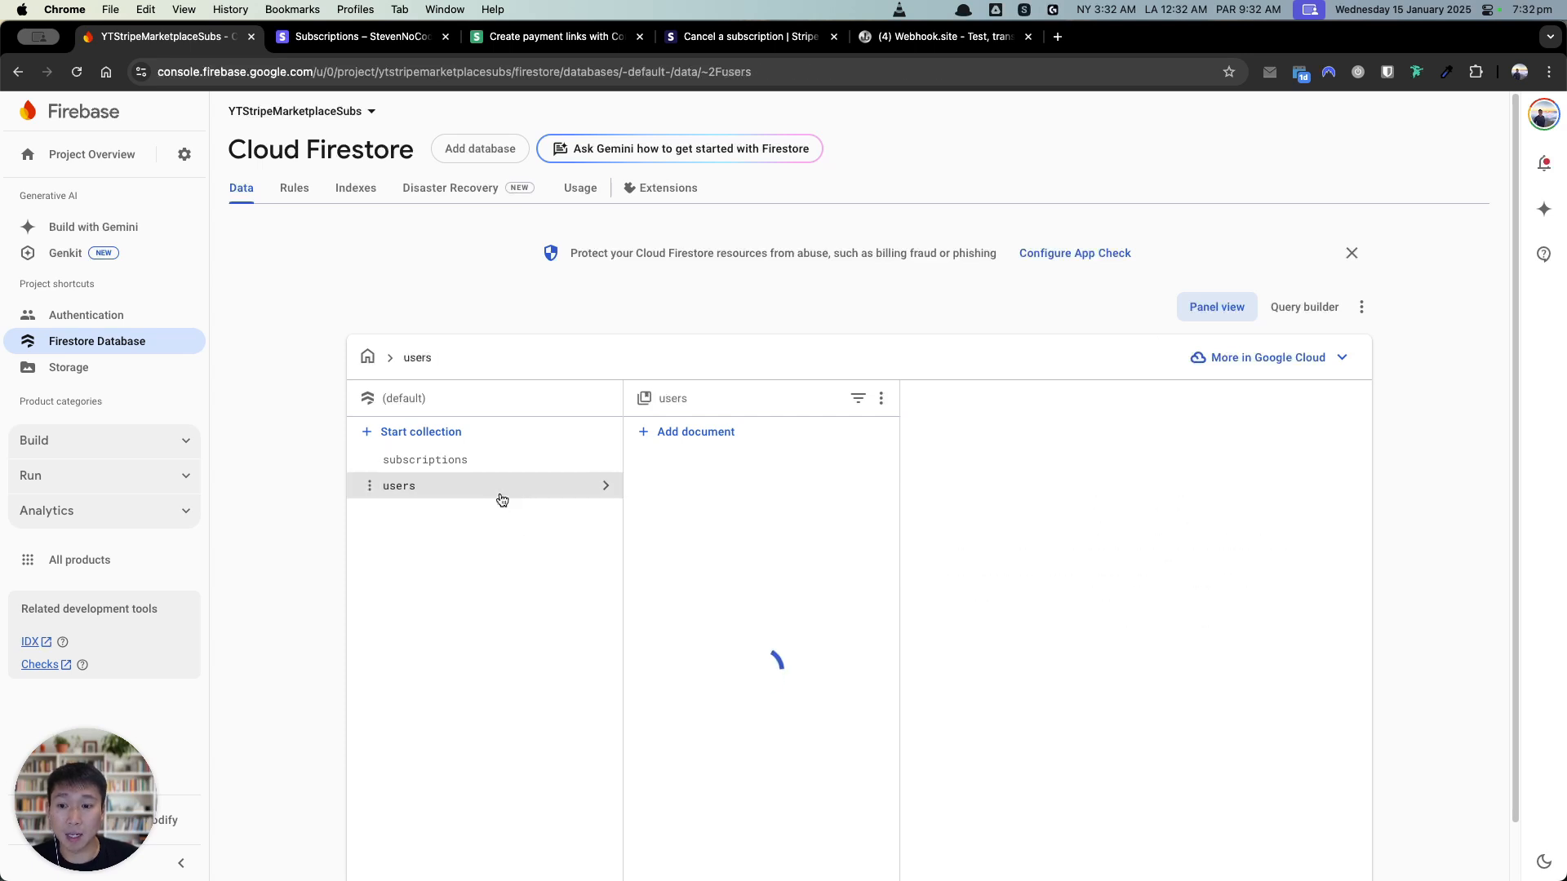
{"action": "left_click", "coordinate": [663, 463]}
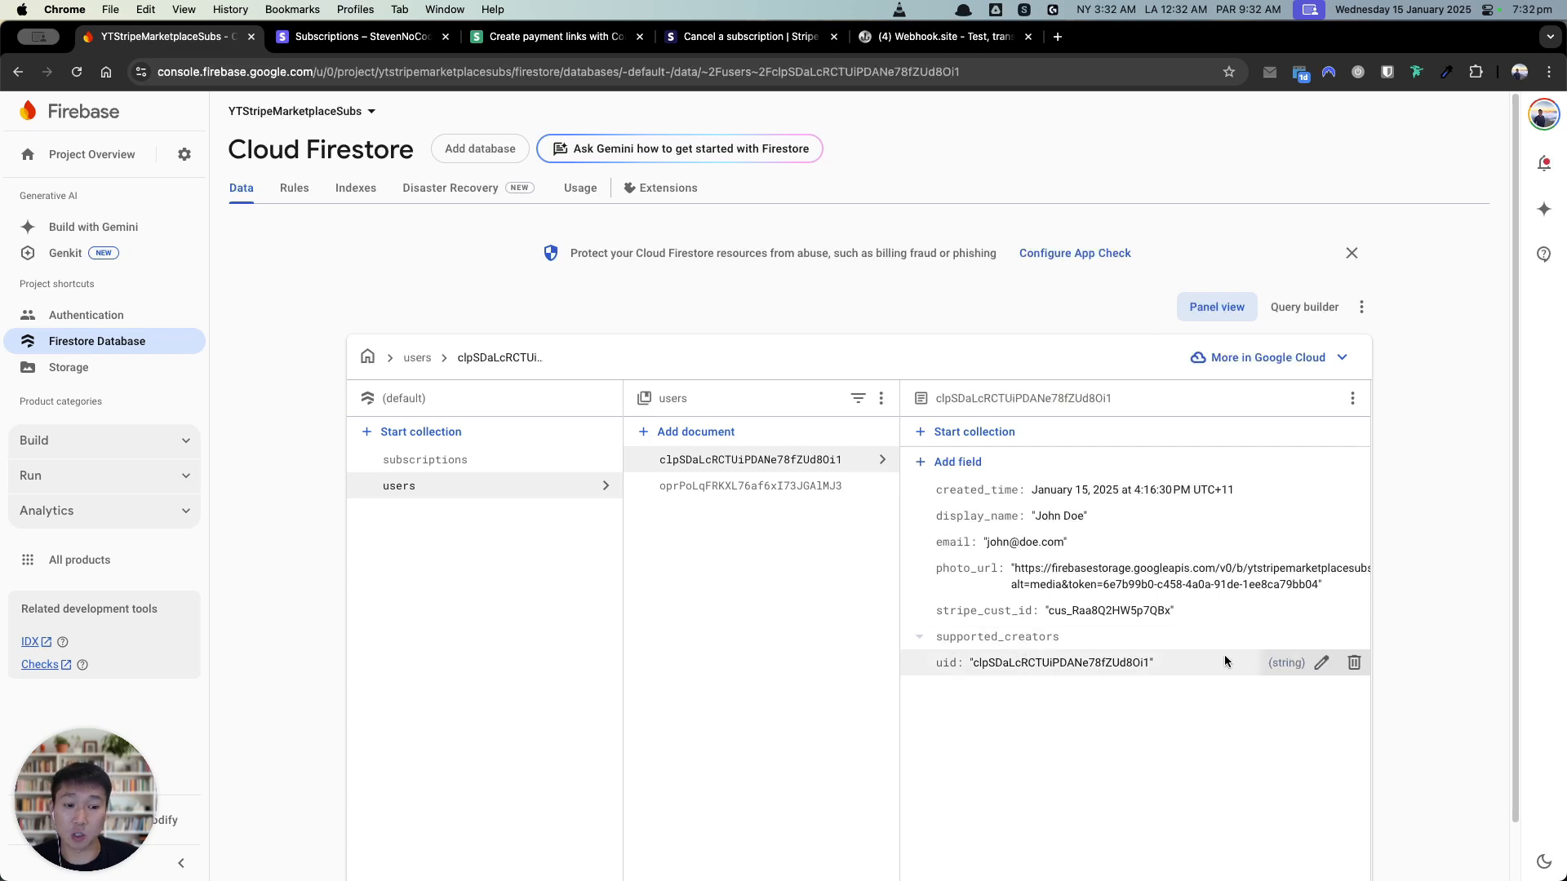
{"action": "key", "text": "alt+Tab"}
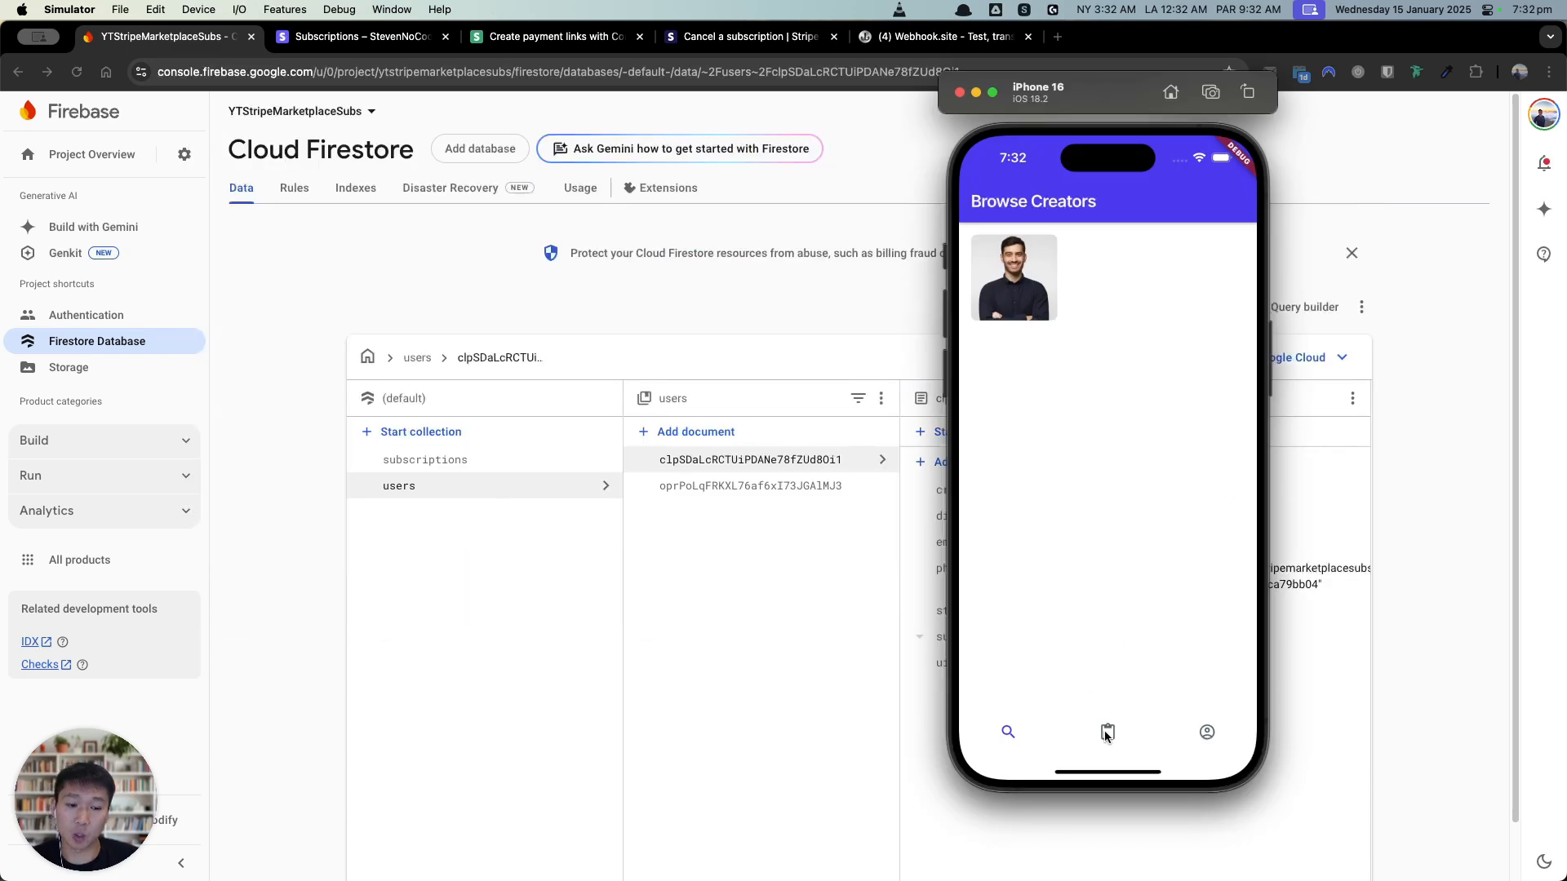
Step: In the Simulator, open the Supported Creators tab and confirm the cancelled creator is gone
{"action": "left_click", "coordinate": [1107, 732]}
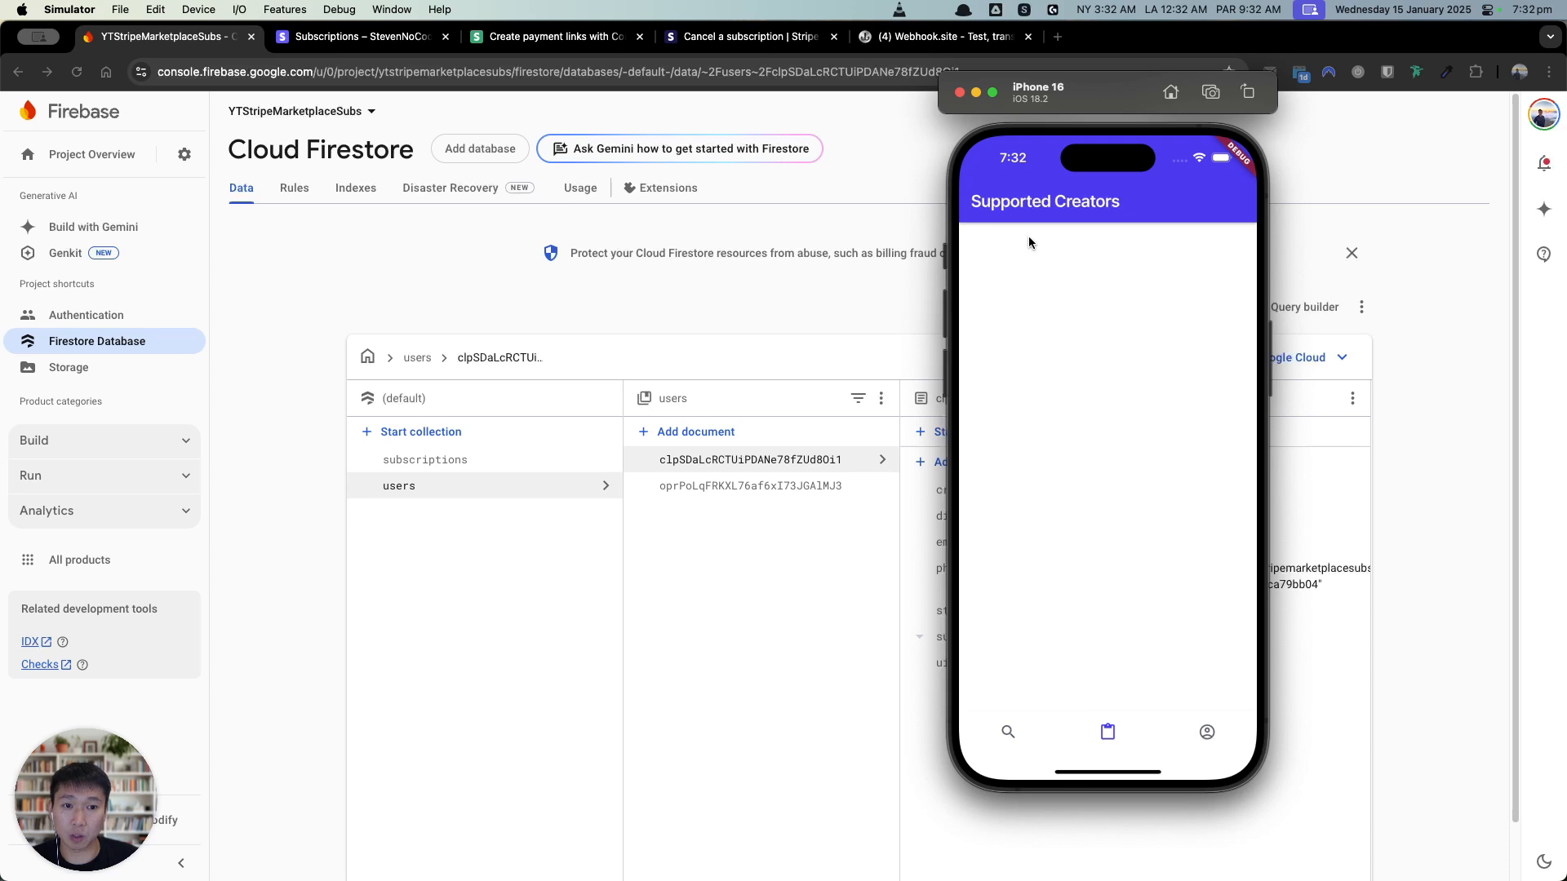